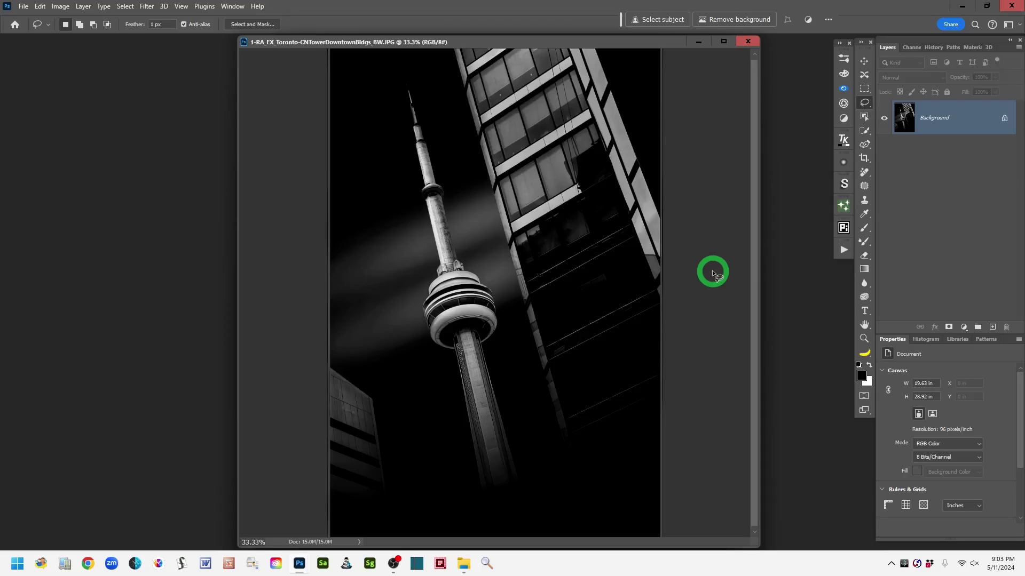
Close the black-and-white Toronto example image and duplicate the Background layer of the CN Tower photo
left_click(747, 41)
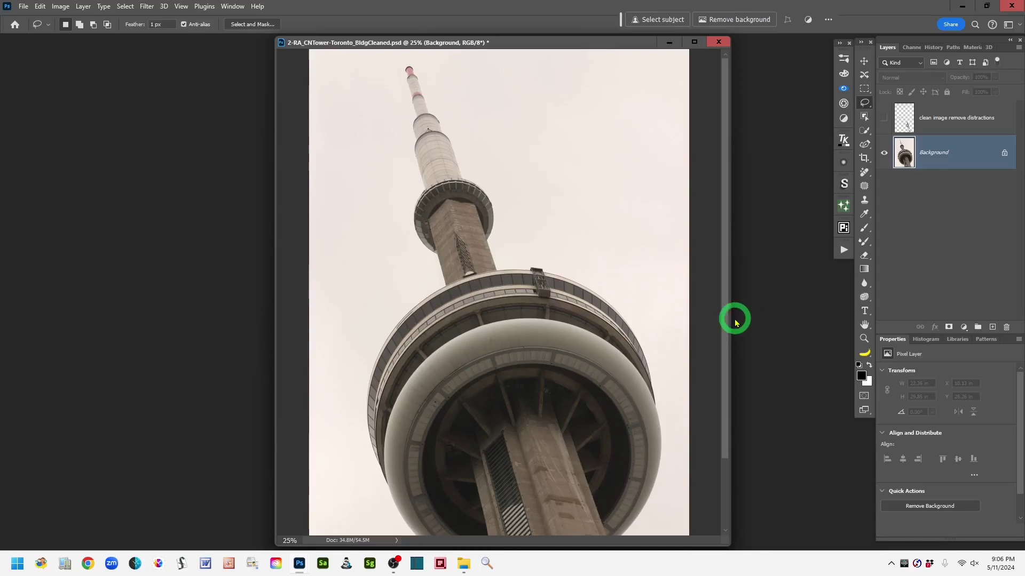
left_click_drag(726, 324, 727, 408)
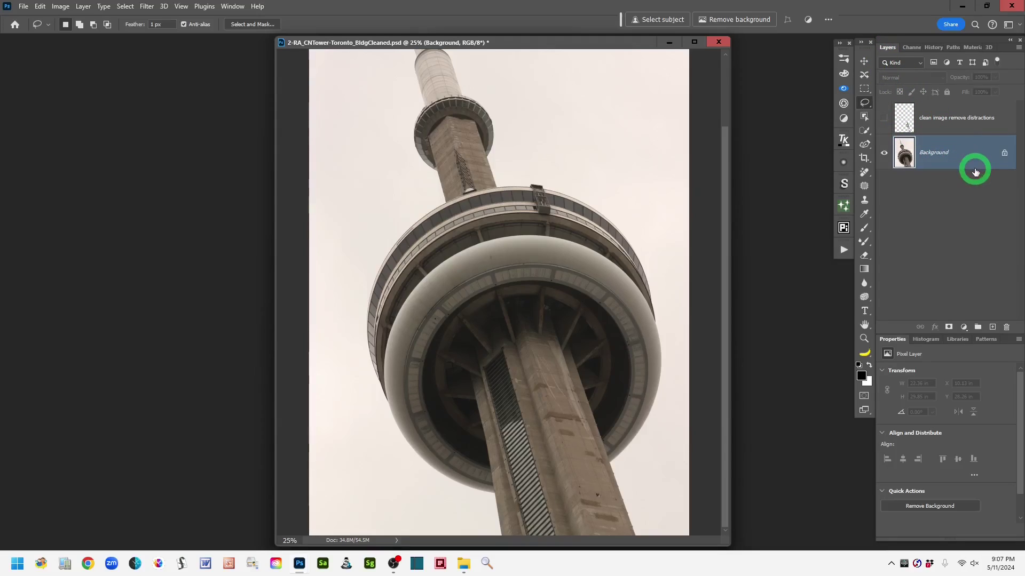
key("ctrl+j")
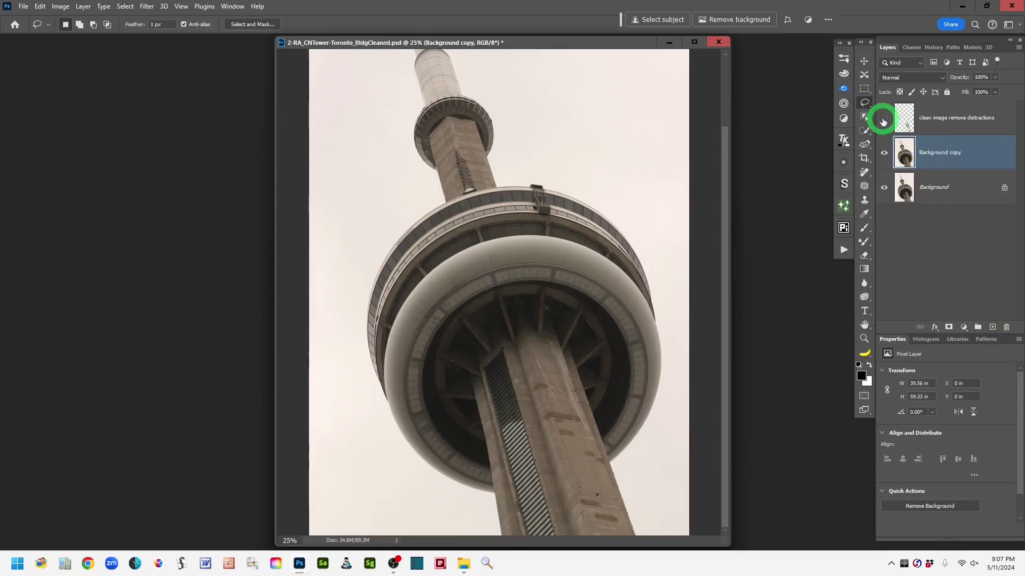
Make the "clean image remove distractions" layer visible and select it
left_click(904, 125)
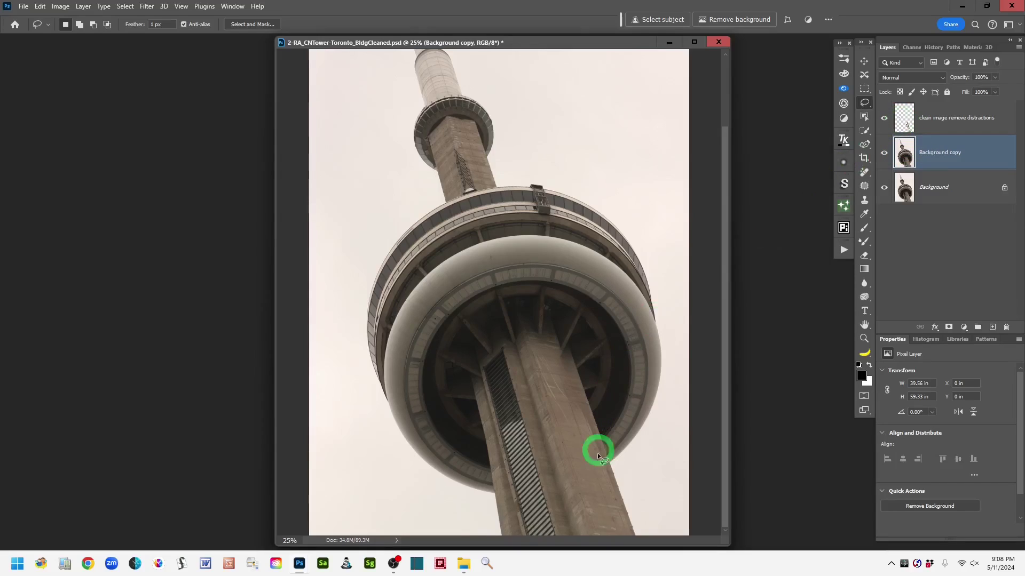
left_click(904, 120)
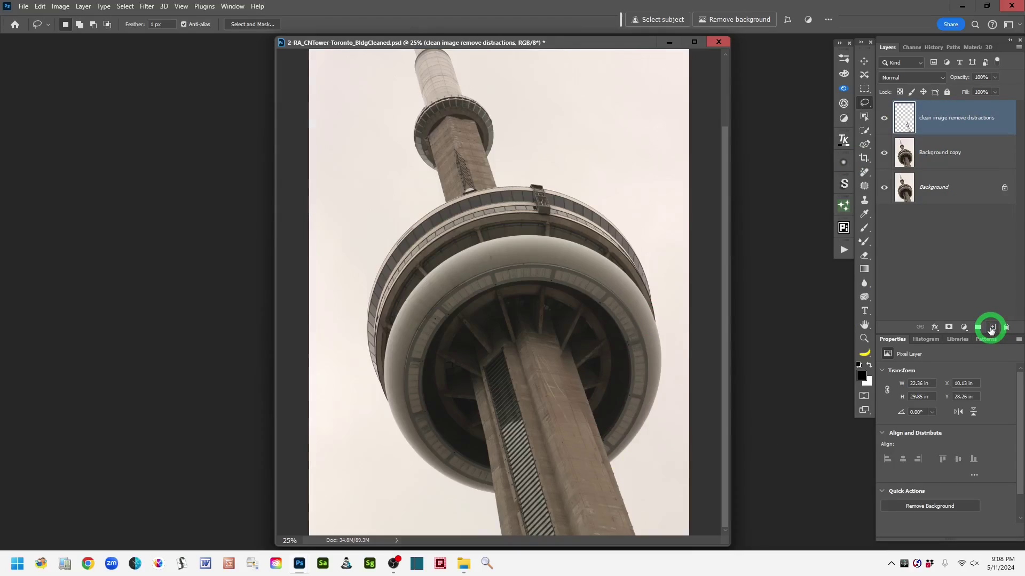
left_click(906, 123)
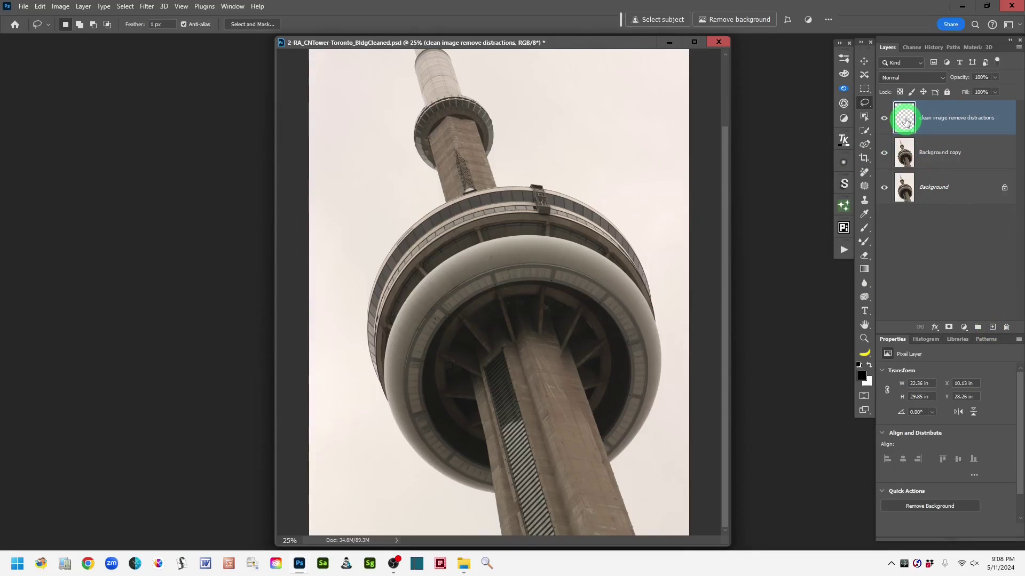
Add a new top layer, stamp all visible layers into it, and rename it "stamp layer"
left_click(992, 328)
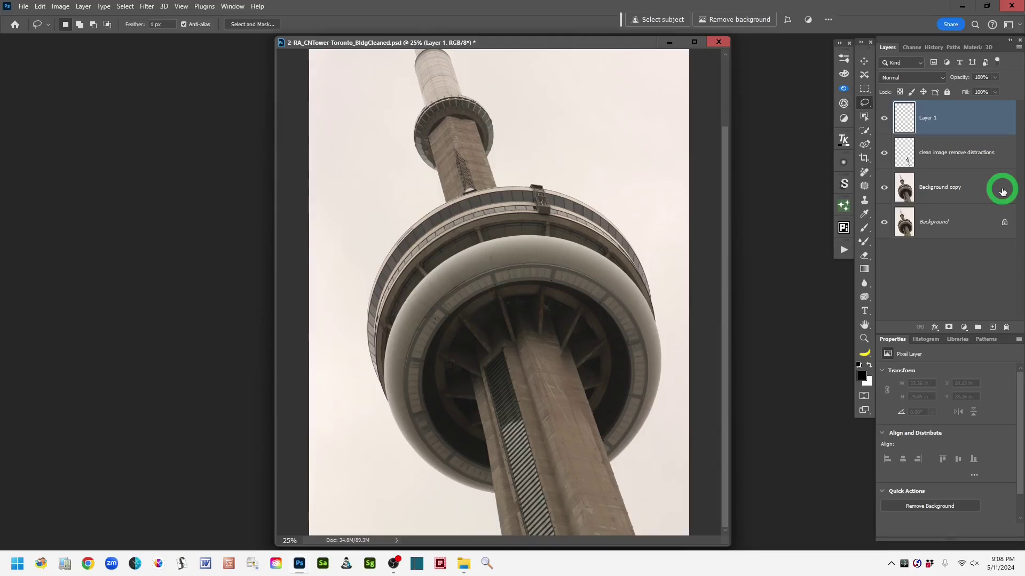
key("ctrl+alt+shift+e")
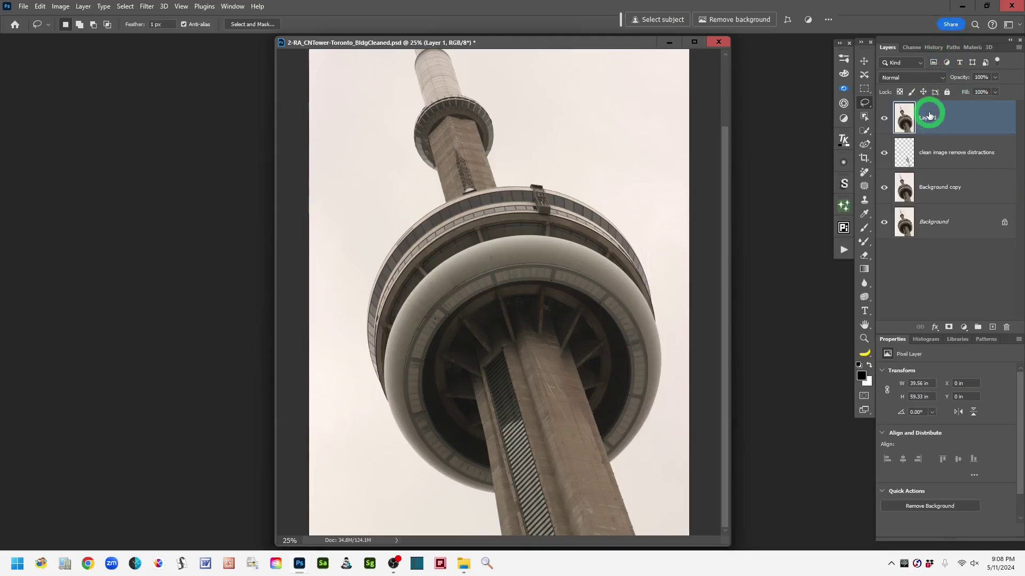
double_click(927, 118)
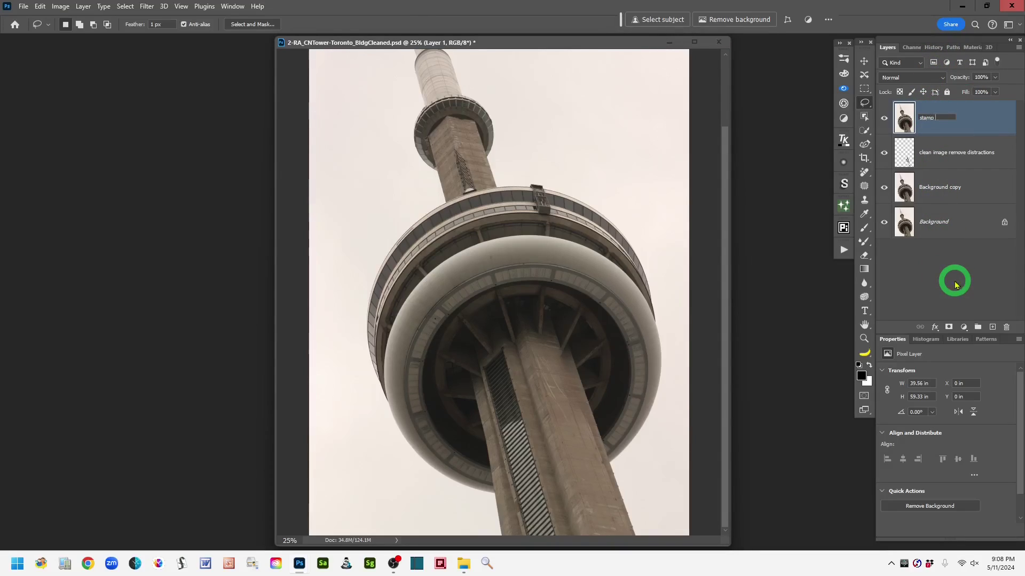
left_click(981, 116)
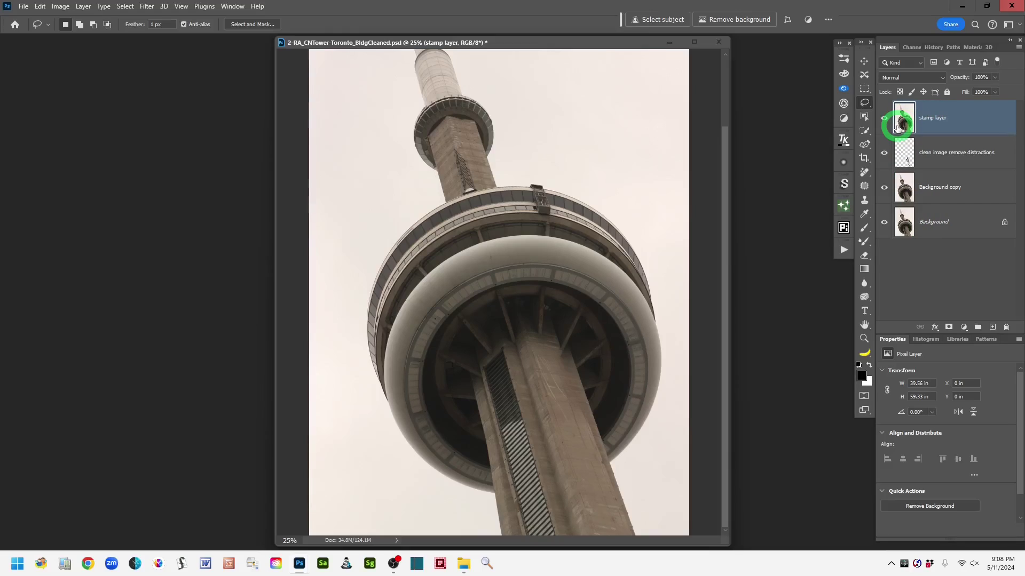
left_click(906, 134)
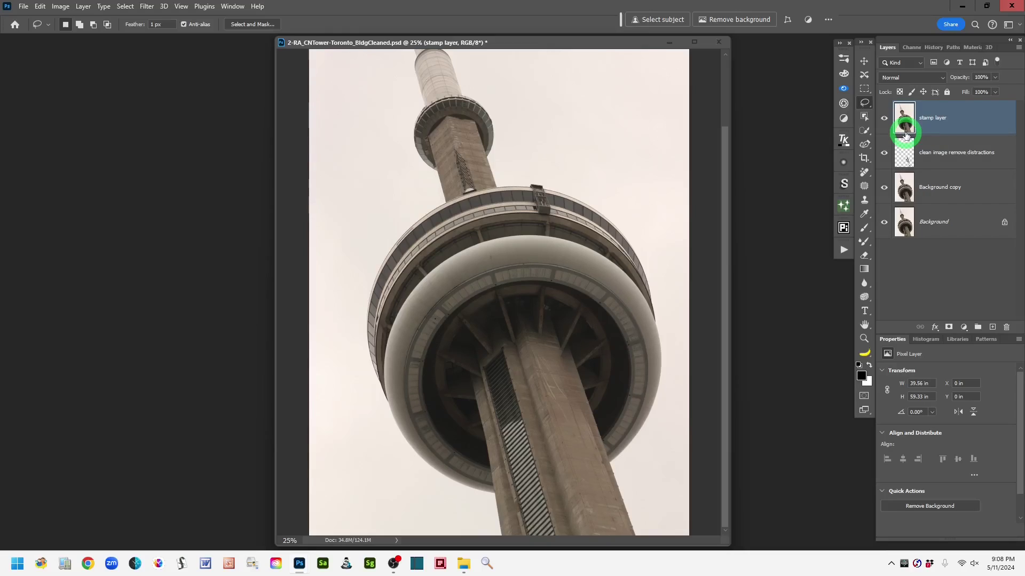
Select the sky around the tower on the stamp layer with the automatic Sky selection
left_click_drag(724, 199, 728, 121)
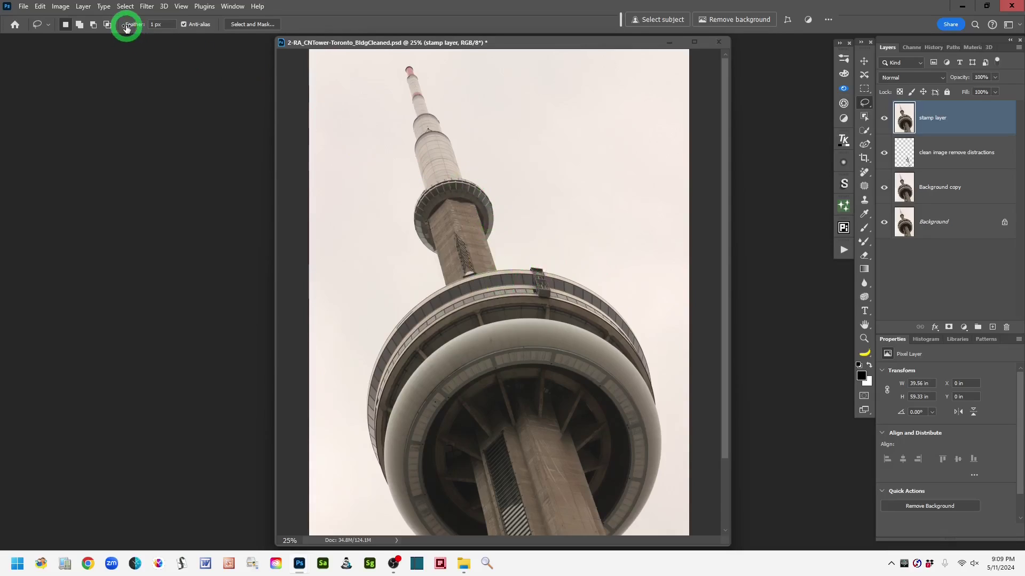
left_click(125, 7)
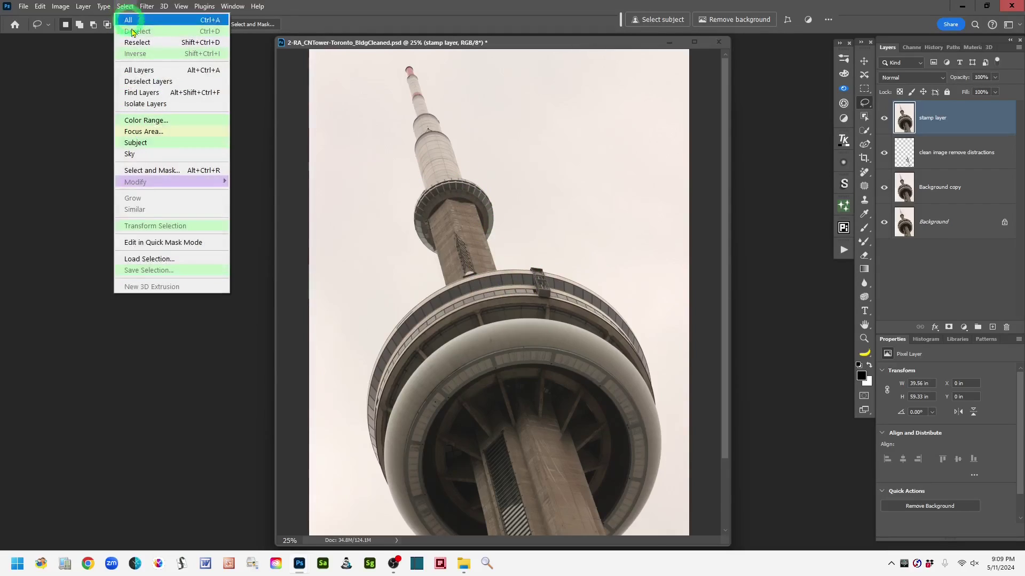
left_click(167, 155)
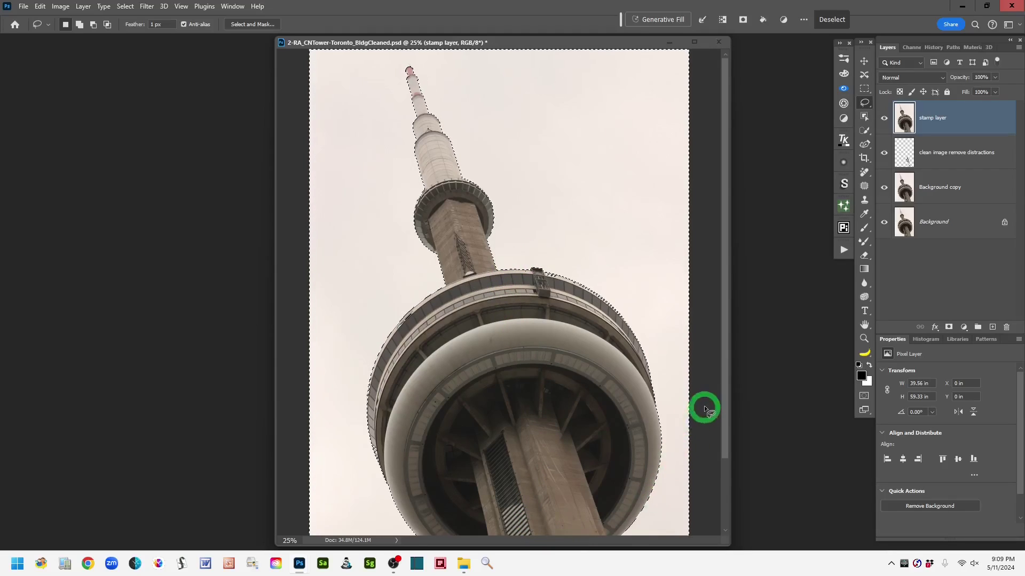
left_click_drag(723, 406, 727, 363)
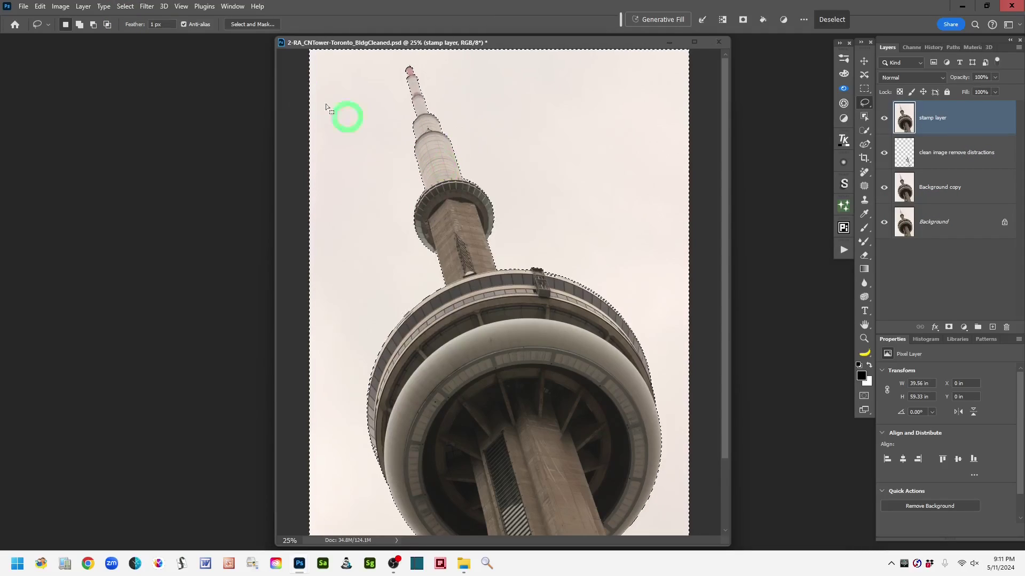
Expand the sky selection by 2 pixels without applying the effect at canvas bounds
left_click(125, 6)
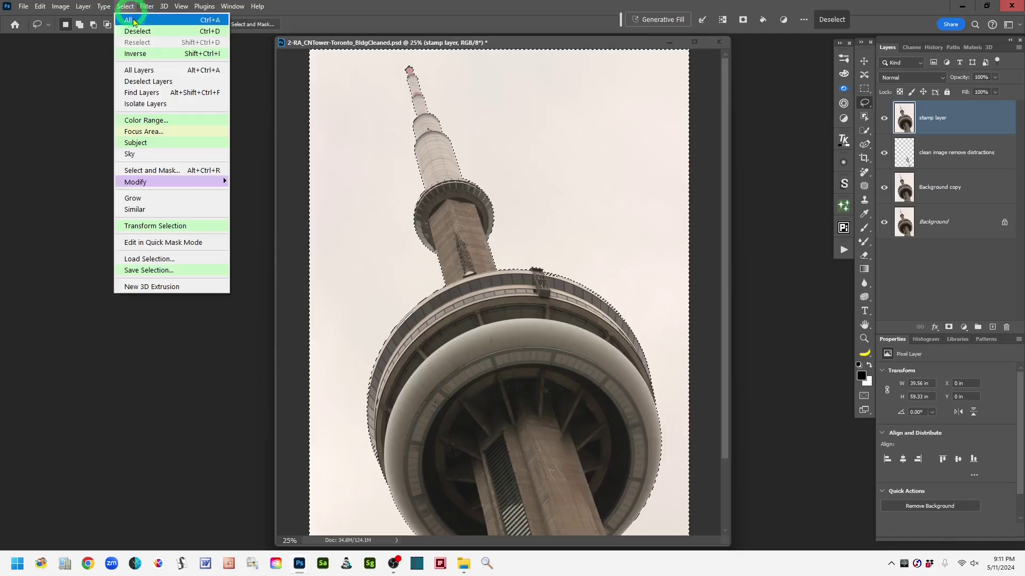
left_click(203, 184)
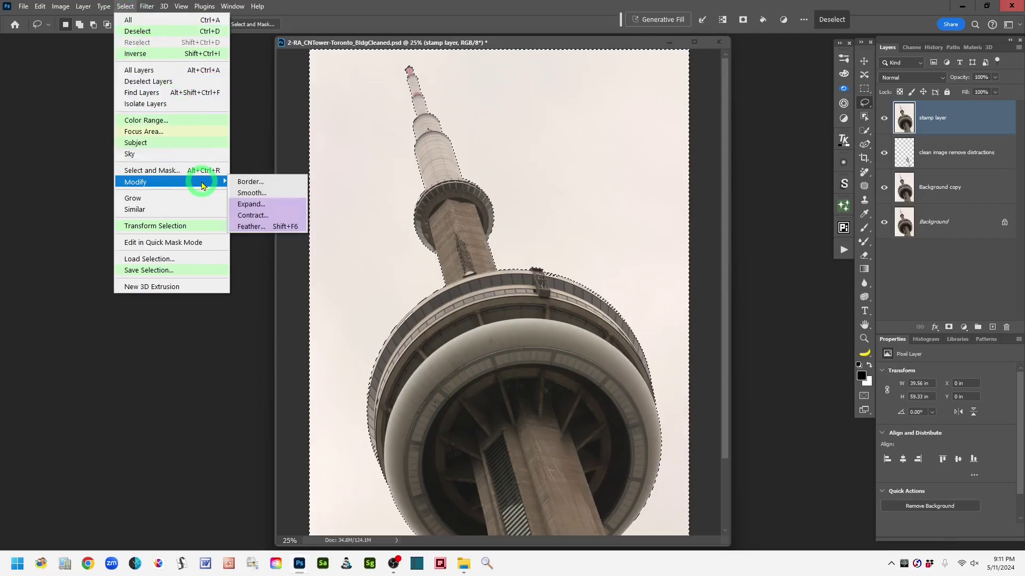
left_click(280, 207)
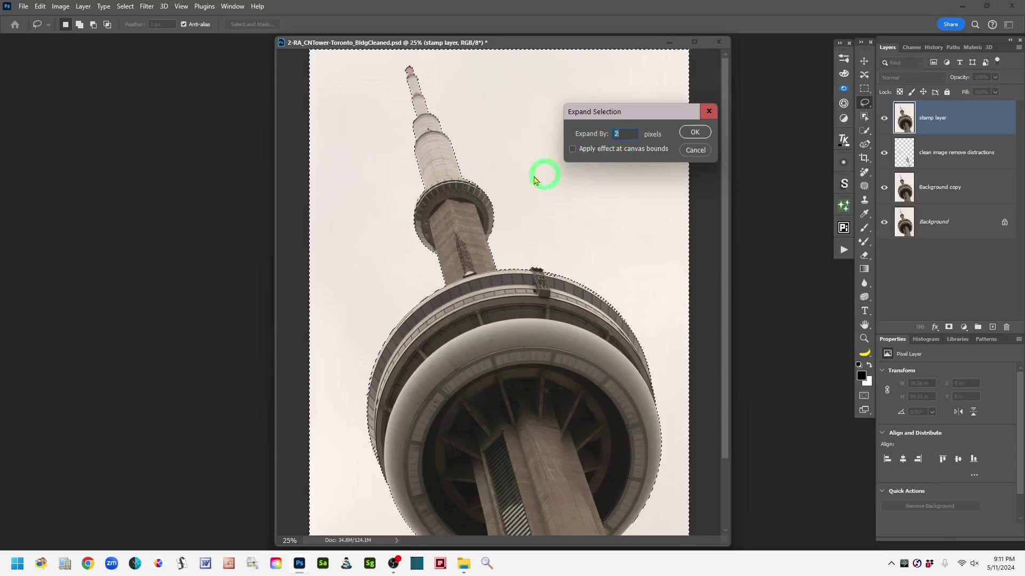
left_click(695, 134)
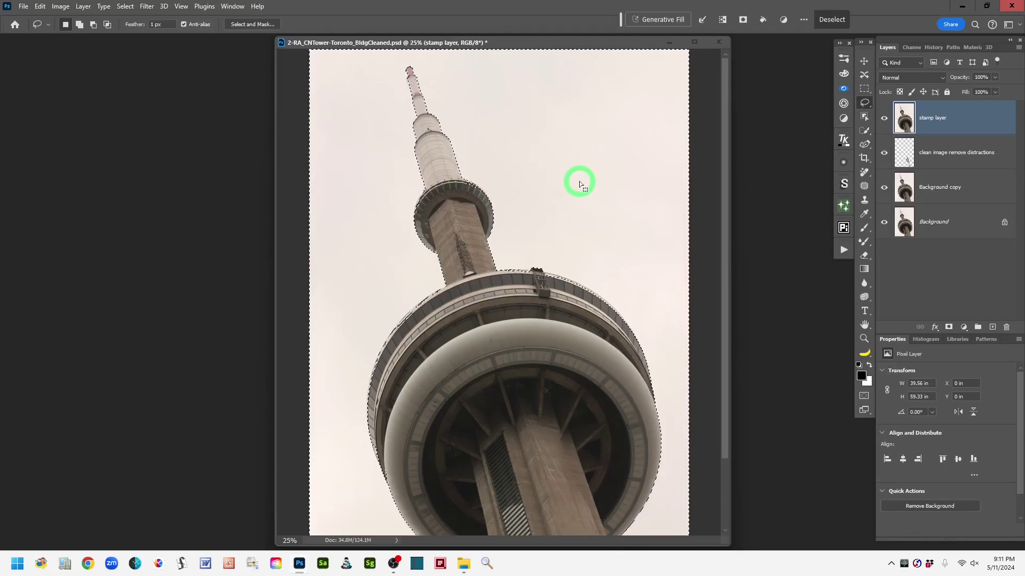
Add an Exposure adjustment layer masked by the sky selection and inspect its layer mask
left_click(963, 328)
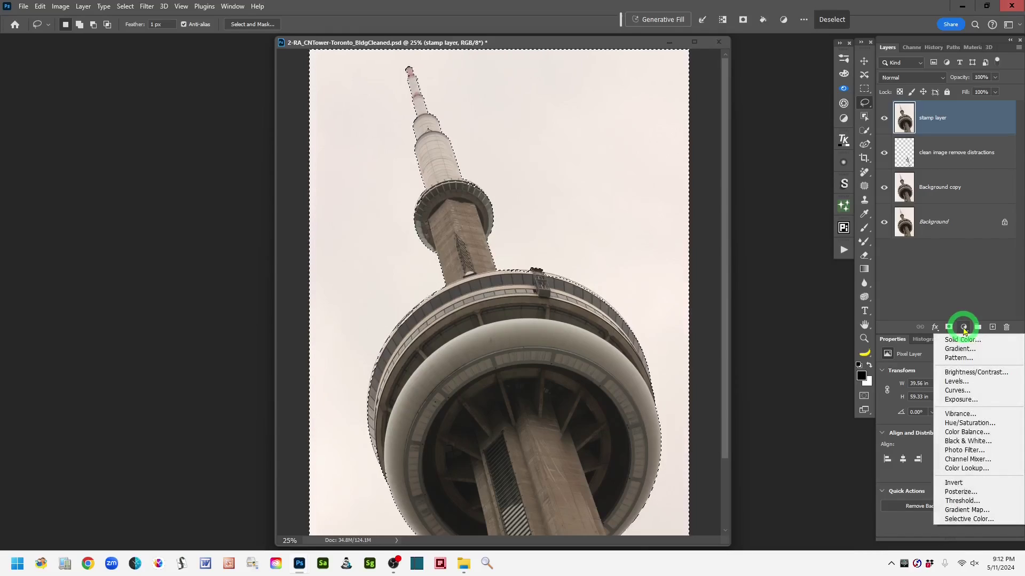
left_click(988, 401)
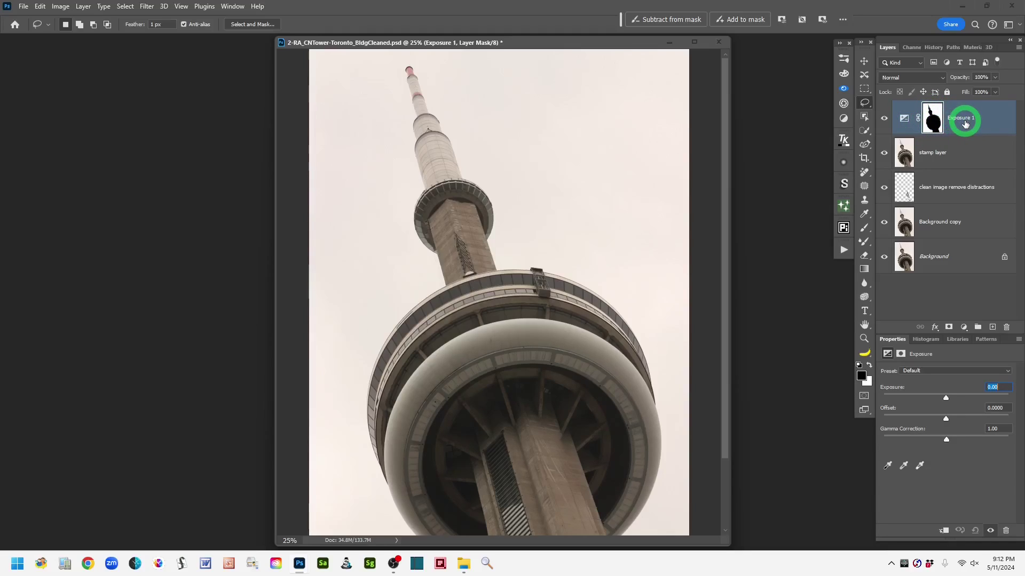
left_click(935, 120, "alt")
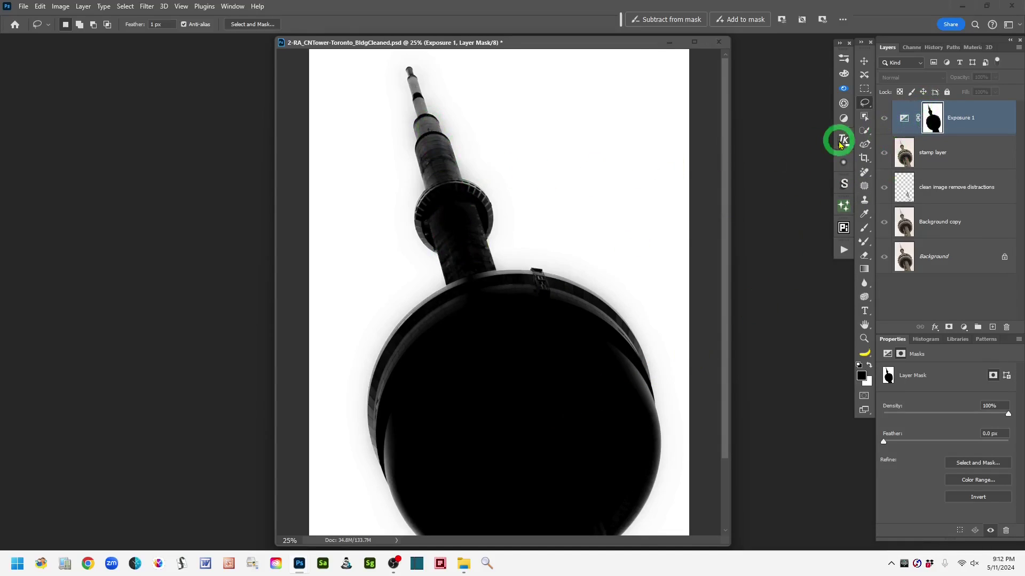
left_click(936, 123)
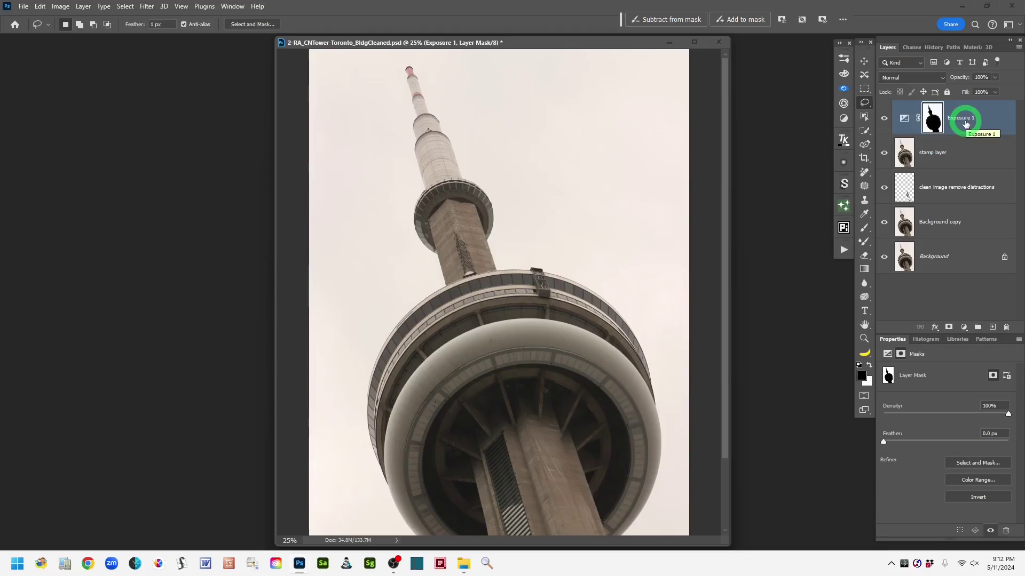
Darken the sky by setting the adjustment's Exposure to -13.16 and Gamma Correction to 0.50
left_click(903, 119)
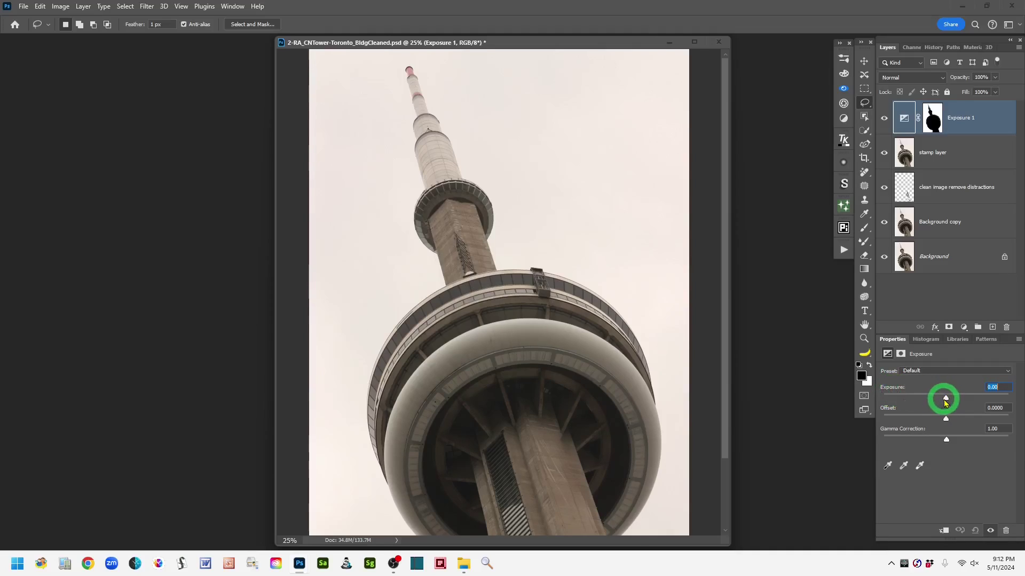
left_click_drag(946, 402, 922, 409)
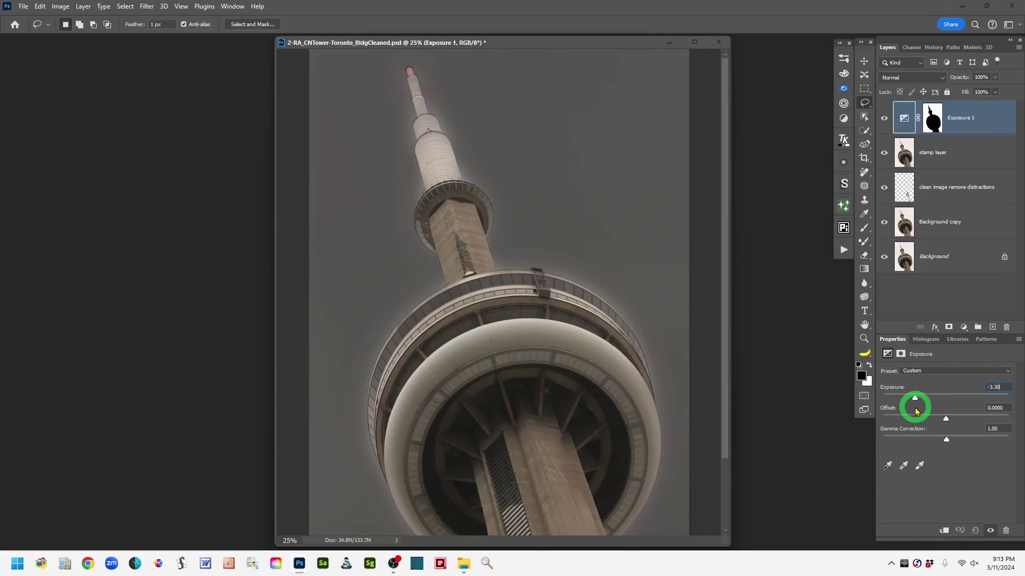
left_click_drag(916, 412, 895, 399)
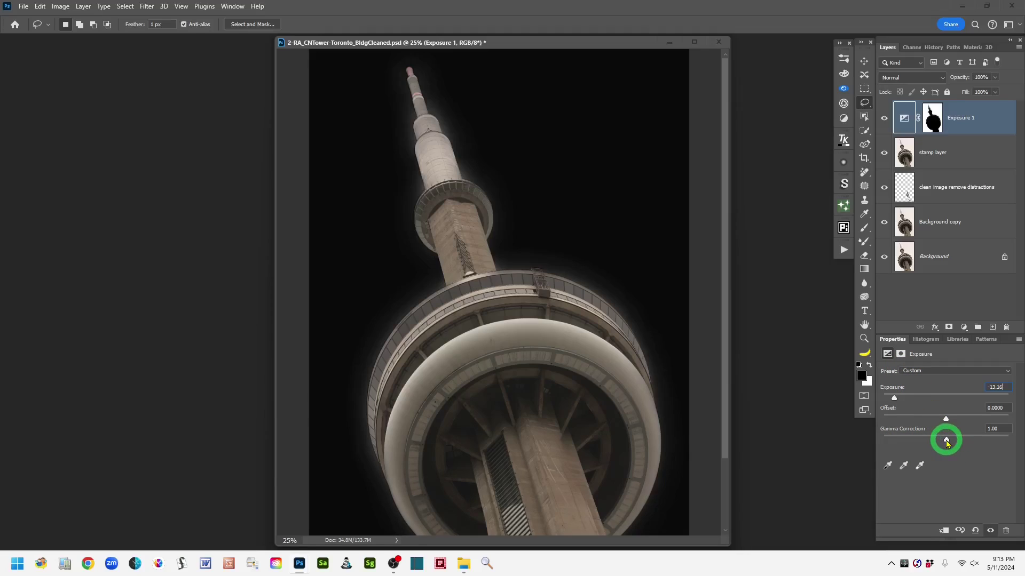
left_click_drag(949, 443, 974, 444)
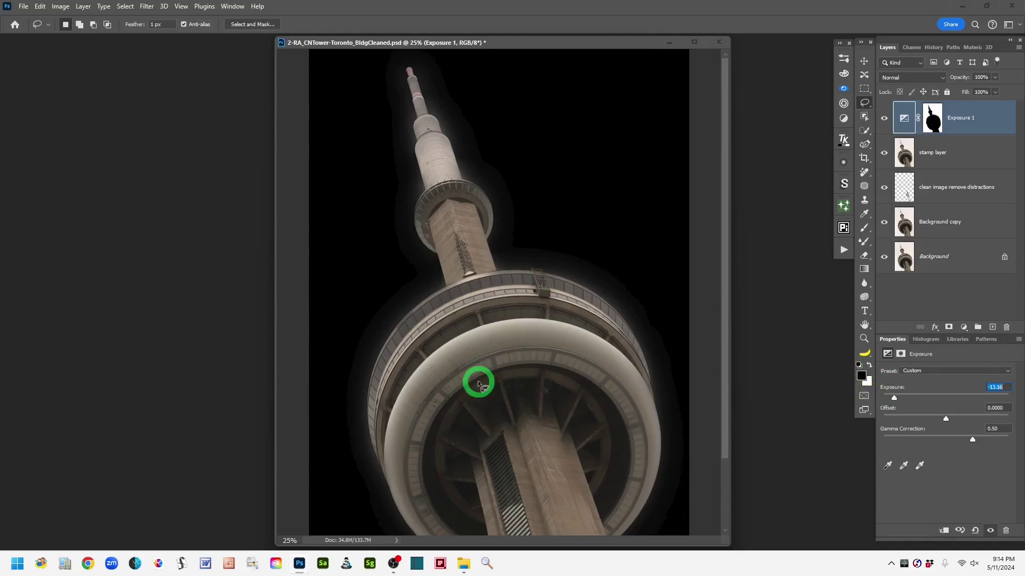
Add a black-to-white Gradient Map adjustment layer above the Exposure layer to convert the image to black and white
left_click(964, 329)
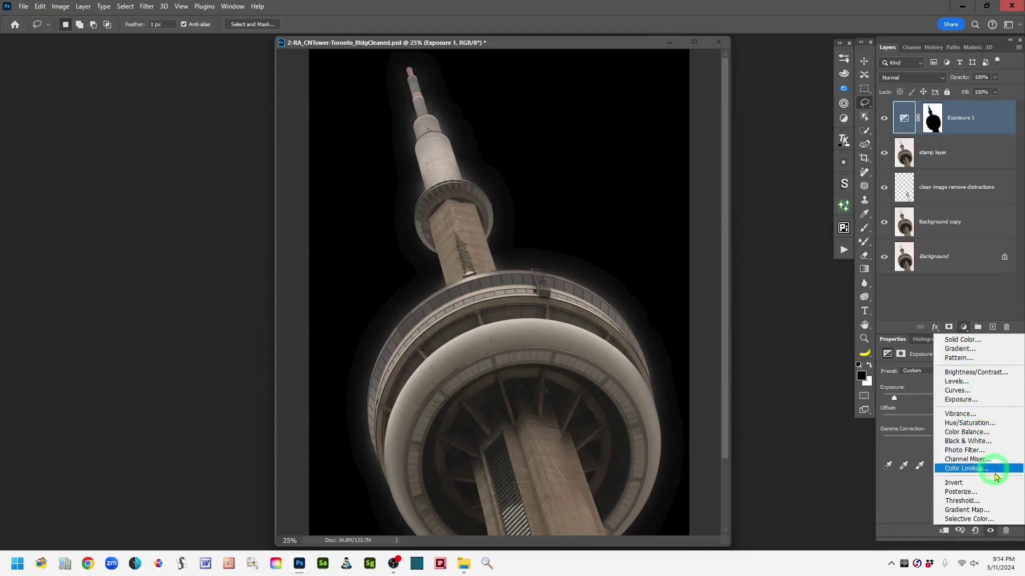
left_click(1007, 513)
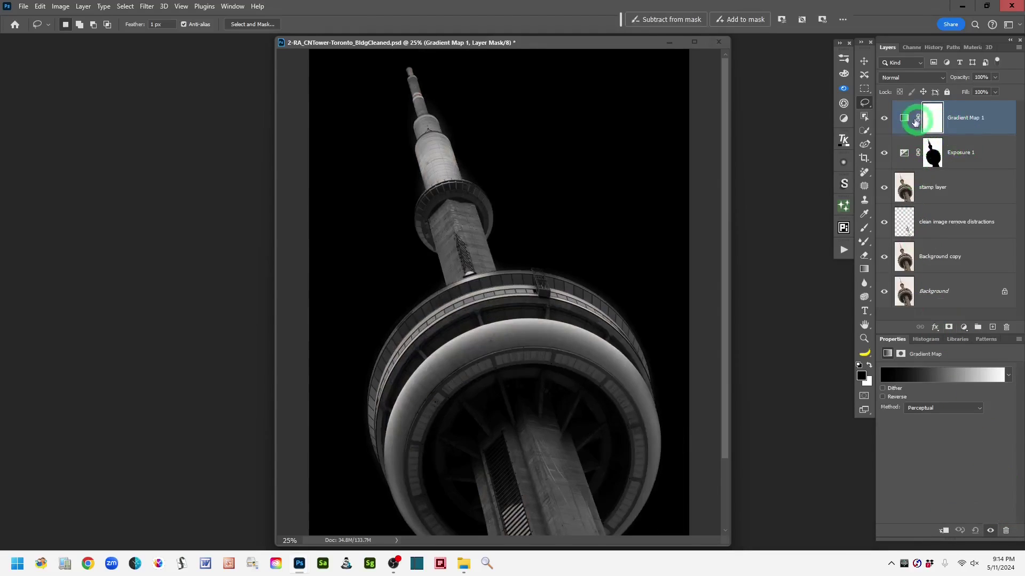
left_click(961, 118)
left_click(902, 120)
Open the gradient map's gradient for editing and move the black color stop to location 9
left_click(940, 377)
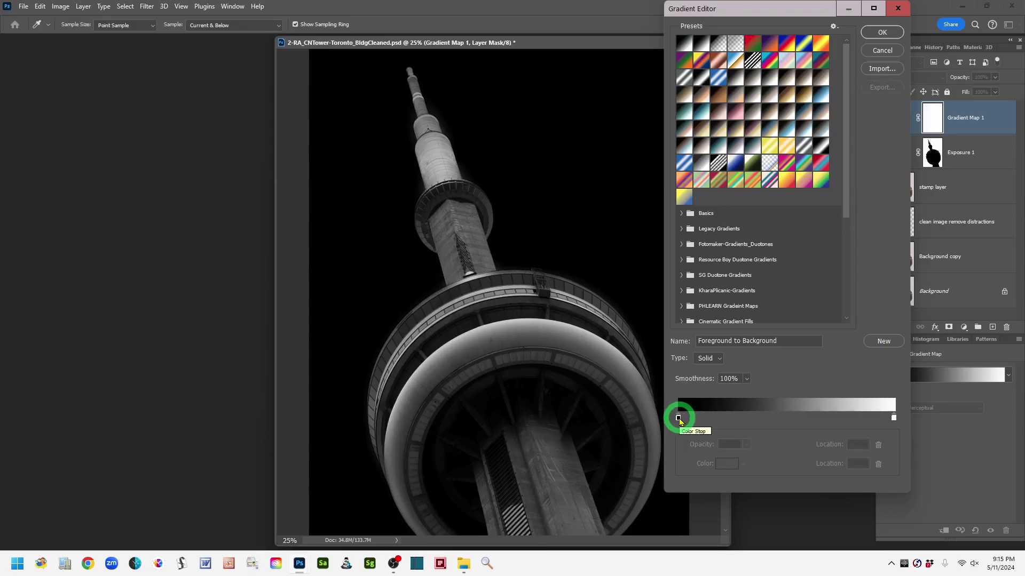
left_click(678, 418)
left_click_drag(681, 421, 716, 423)
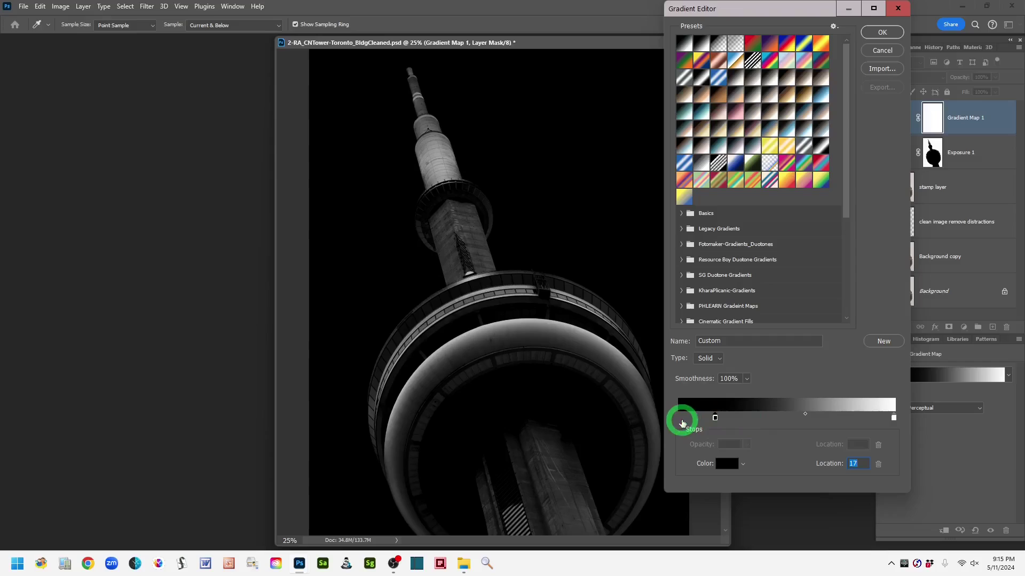
mouse_move(716, 422)
left_mouse_down()
mouse_move(728, 422)
mouse_move(700, 421)
left_mouse_up()
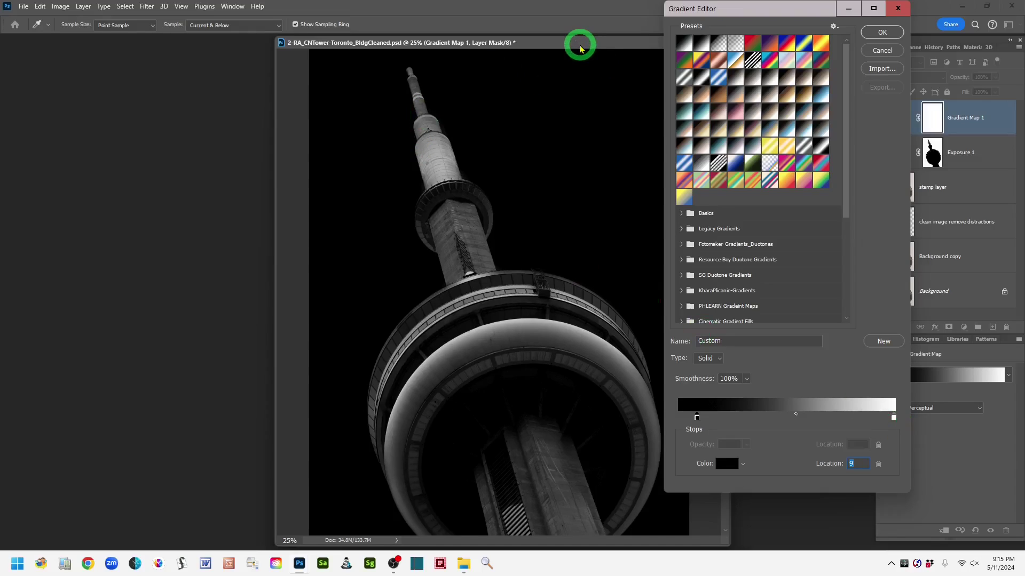
Move the image window clear of the Gradient Editor and set the white color stop's location to 89
left_click_drag(581, 42, 530, 47)
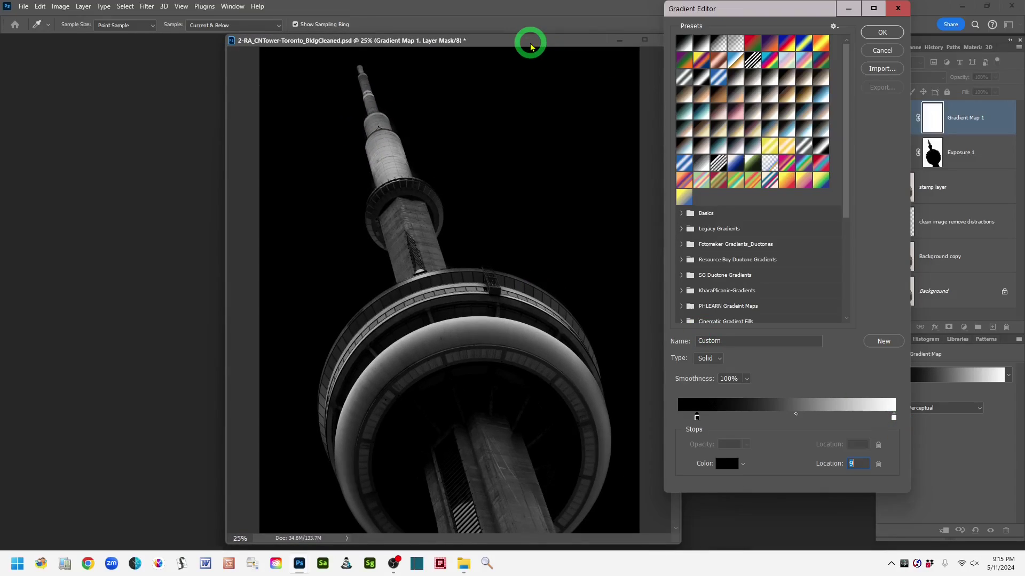
left_click(894, 419)
left_click_drag(895, 422, 867, 424)
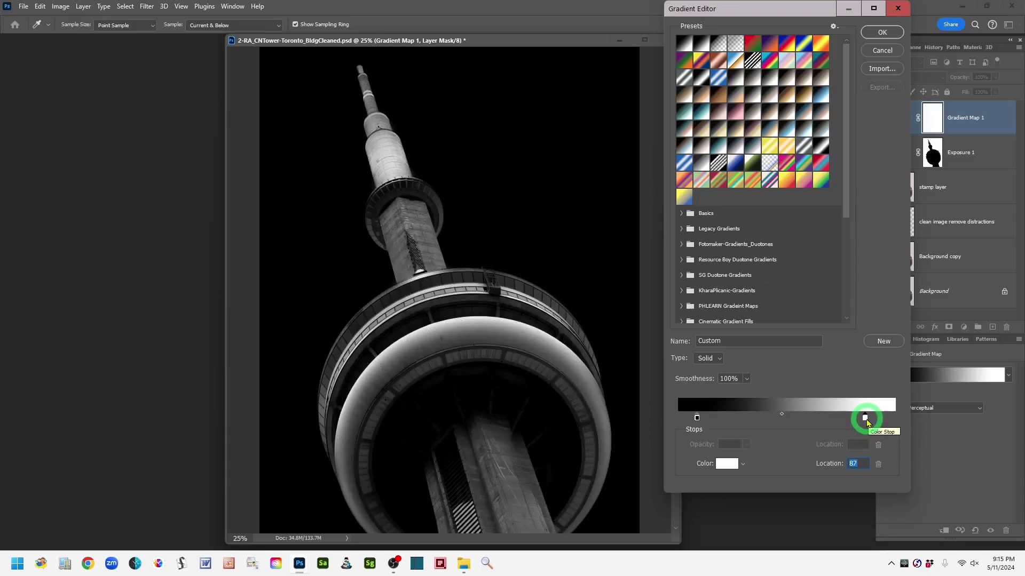
left_click_drag(866, 422, 871, 421)
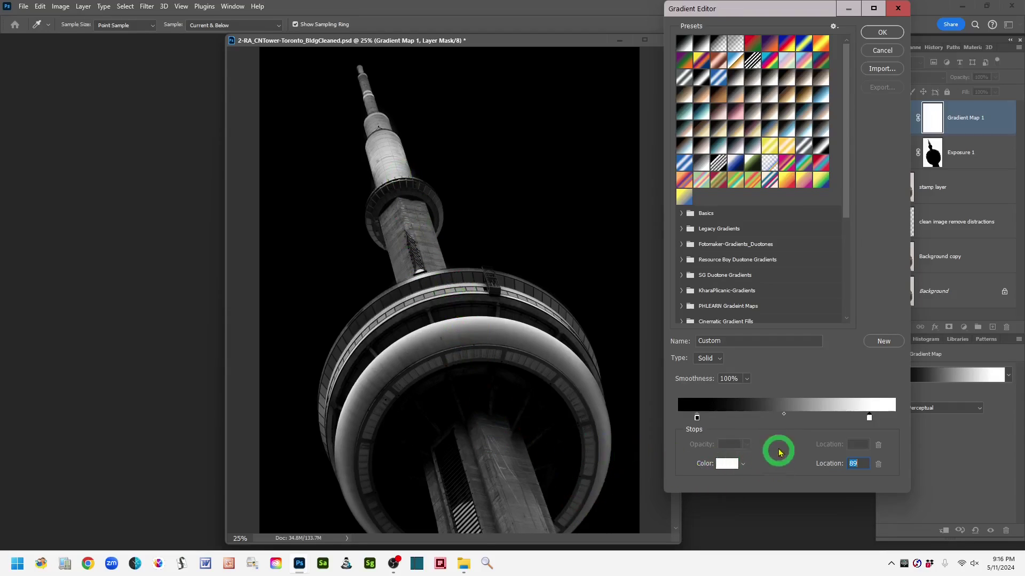
Set the white color stop's location to 92 and the color midpoint's location to 47 in the gradient
left_click_drag(869, 418, 879, 422)
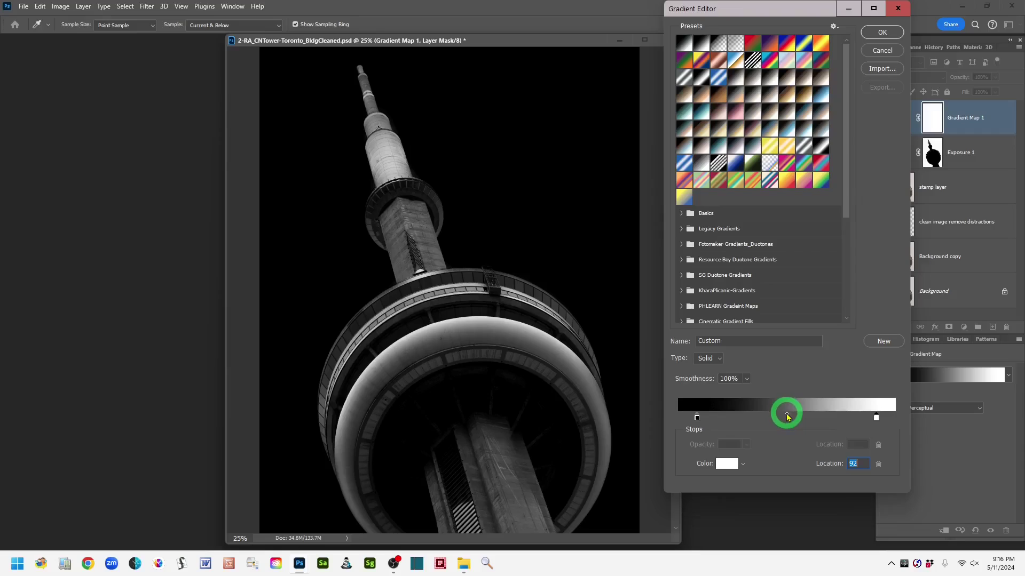
left_click_drag(786, 415, 774, 417)
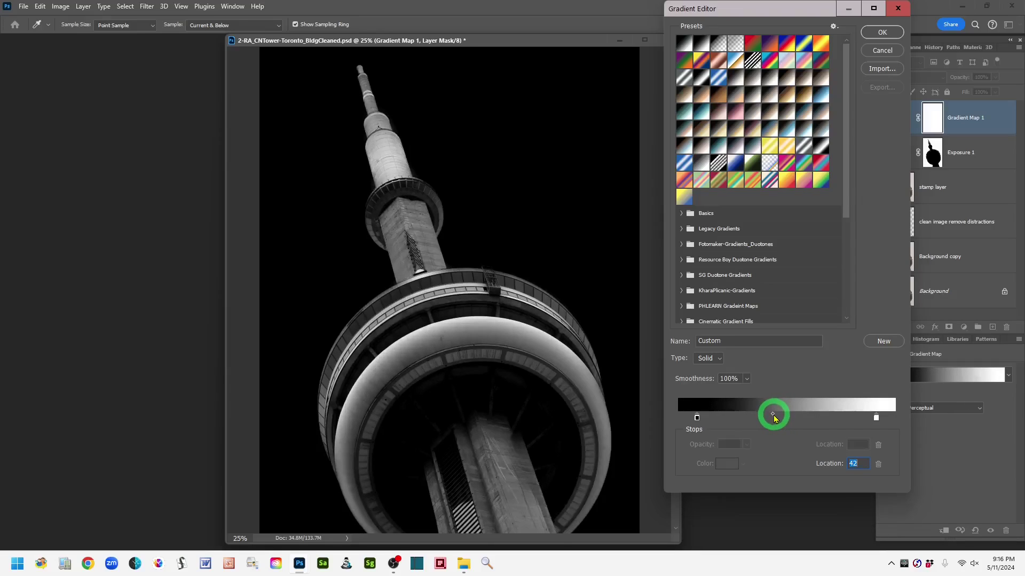
left_click_drag(773, 415, 806, 420)
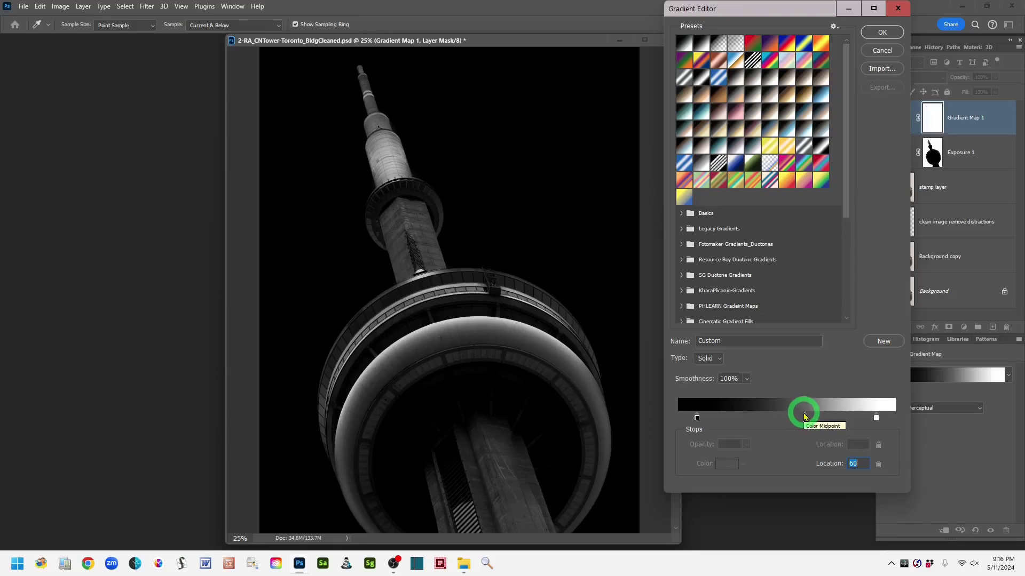
left_click_drag(804, 418, 794, 417)
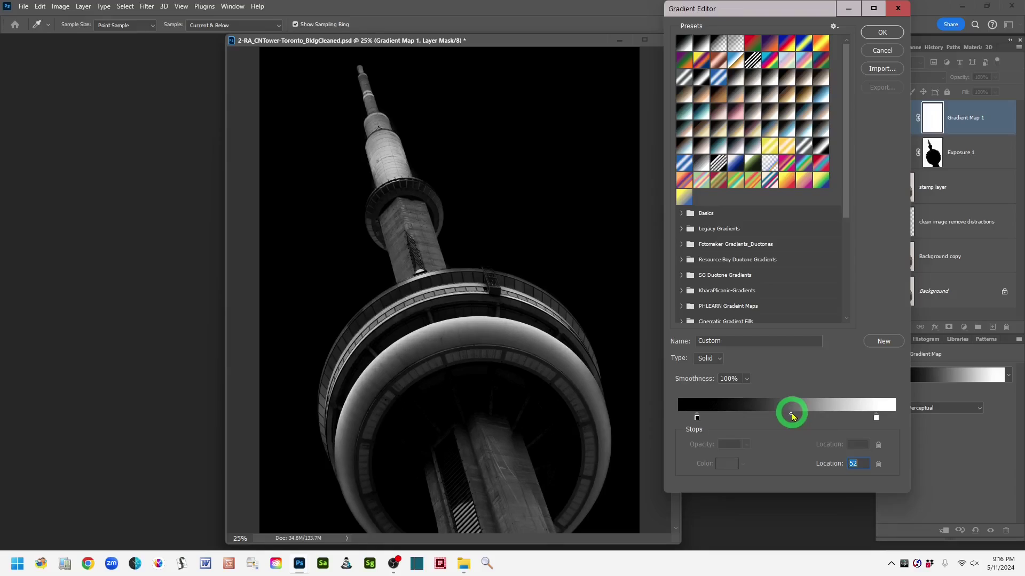
left_click_drag(792, 418, 782, 417)
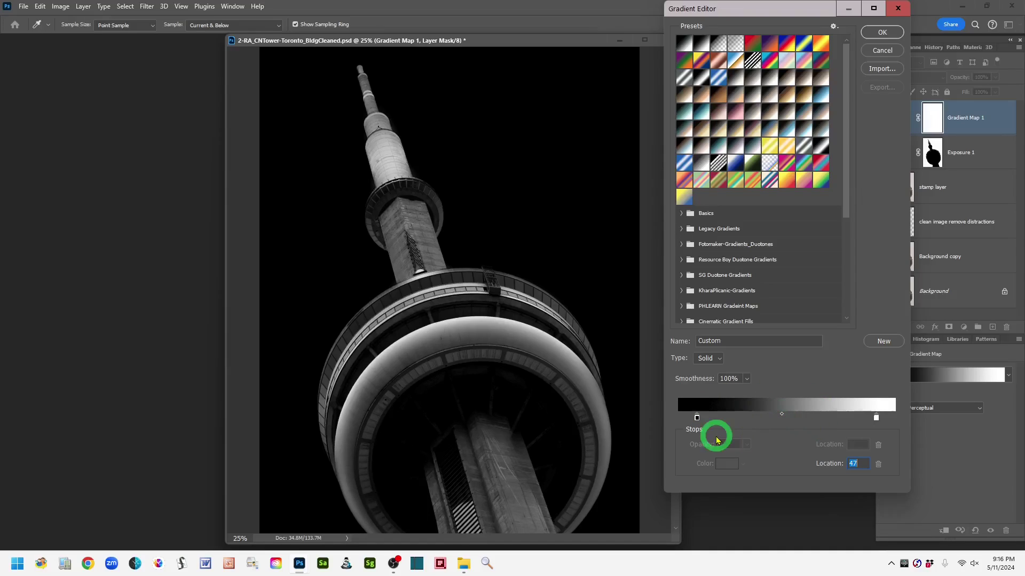
Try an extra white color stop at location 64, remove it, and accept the edited gradient
left_click(817, 419)
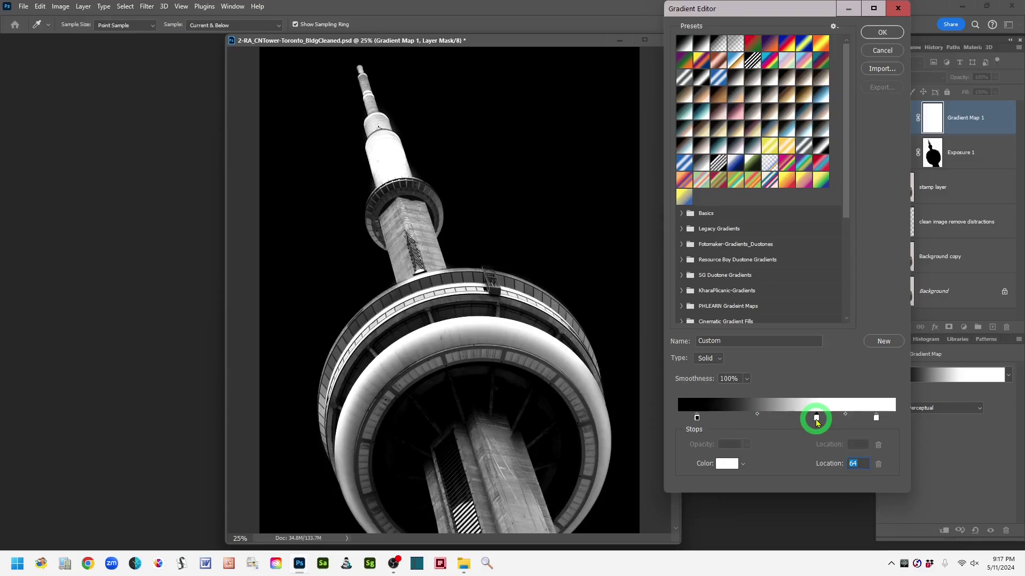
left_click_drag(816, 421, 805, 359)
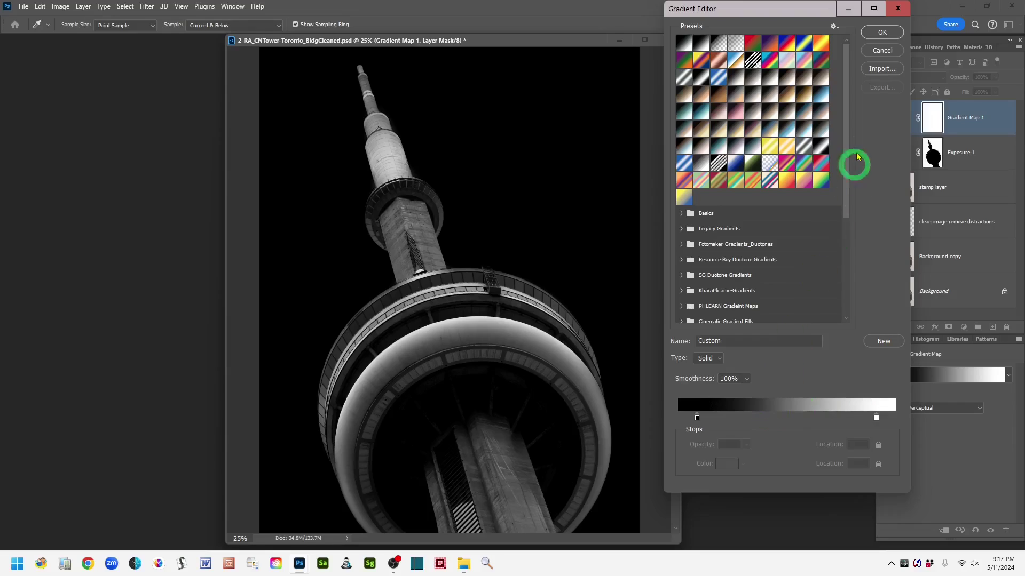
left_click(882, 33)
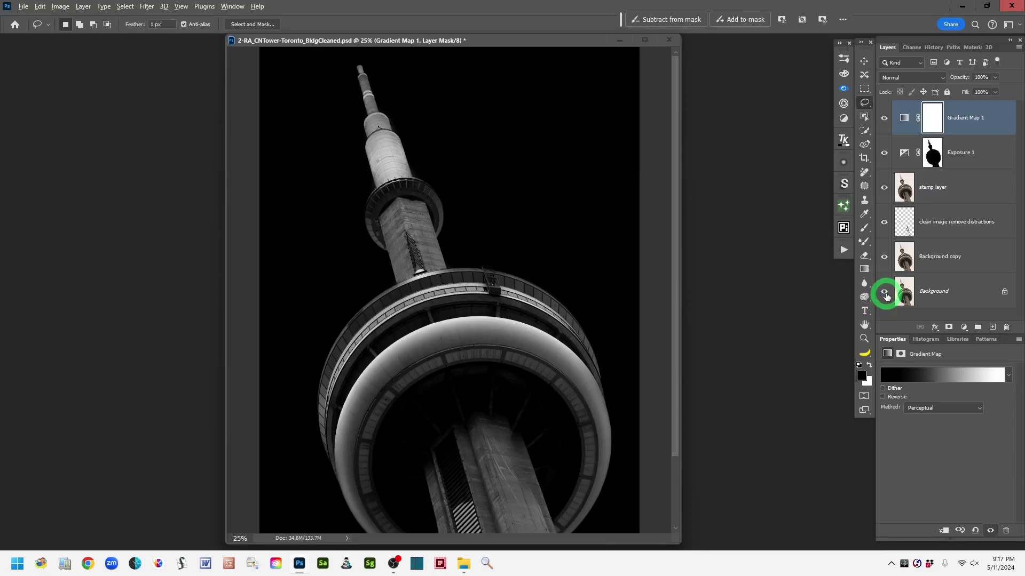
Compare the edit with the original Background layer shown alone, then widen the image window and view the lower part of the tower
left_click(884, 293, "alt")
left_click(885, 293, "alt")
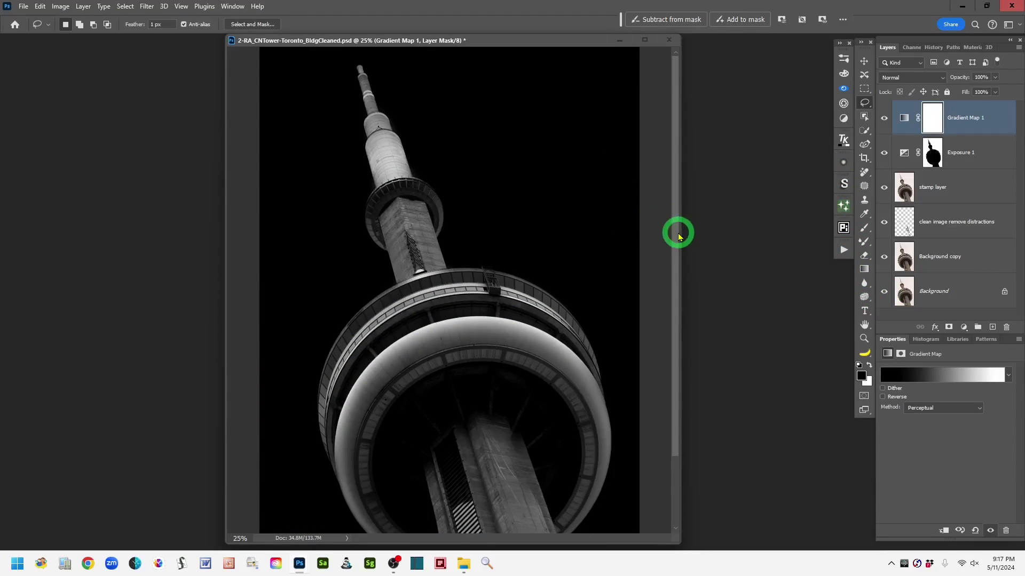
left_click_drag(680, 230, 739, 235)
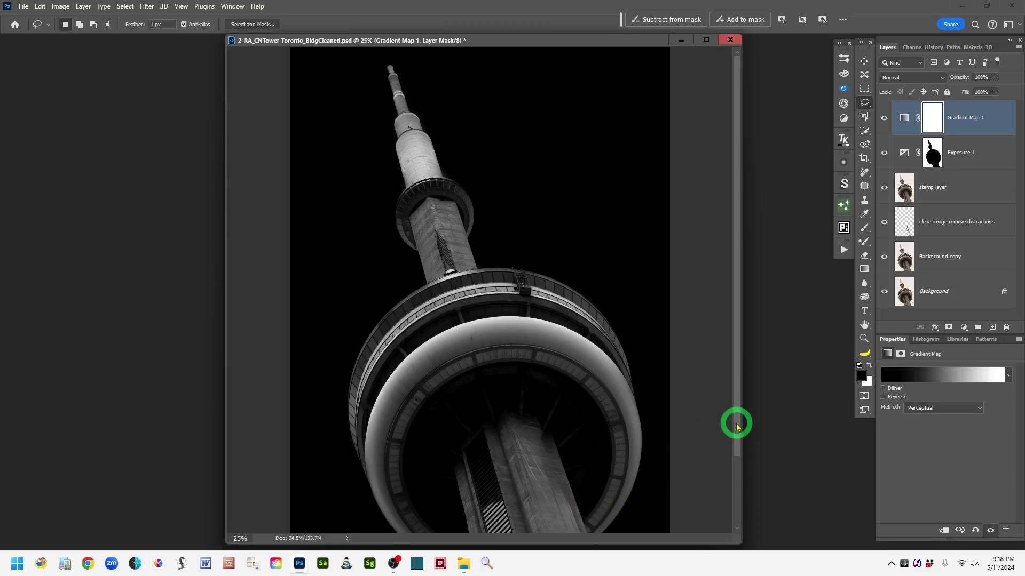
left_click_drag(737, 425, 739, 526)
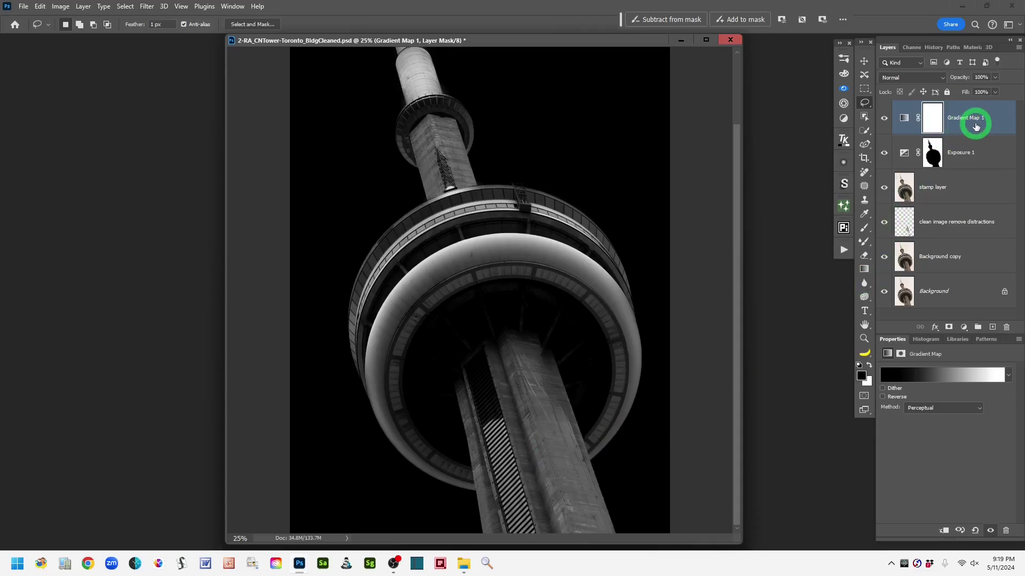
Merge all visible layers into a new layer above Gradient Map 1 and name it "stamp"
left_click(993, 328)
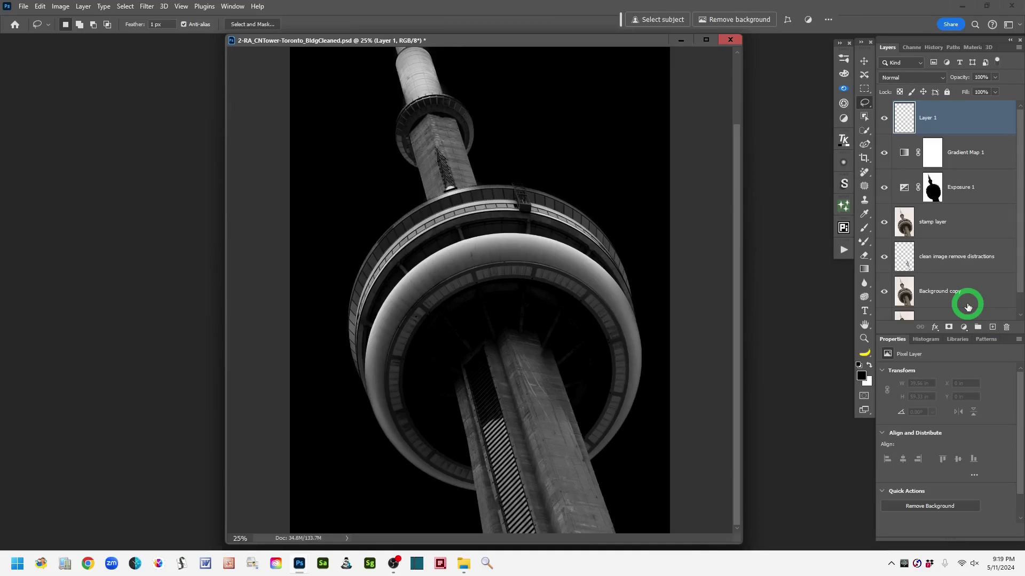
key("ctrl+shift+alt+e")
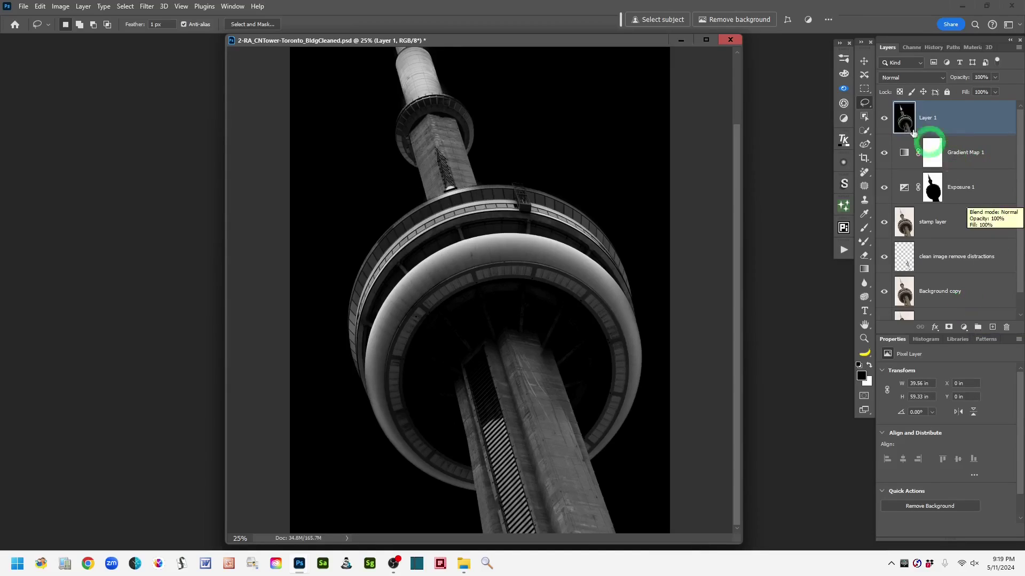
double_click(923, 119)
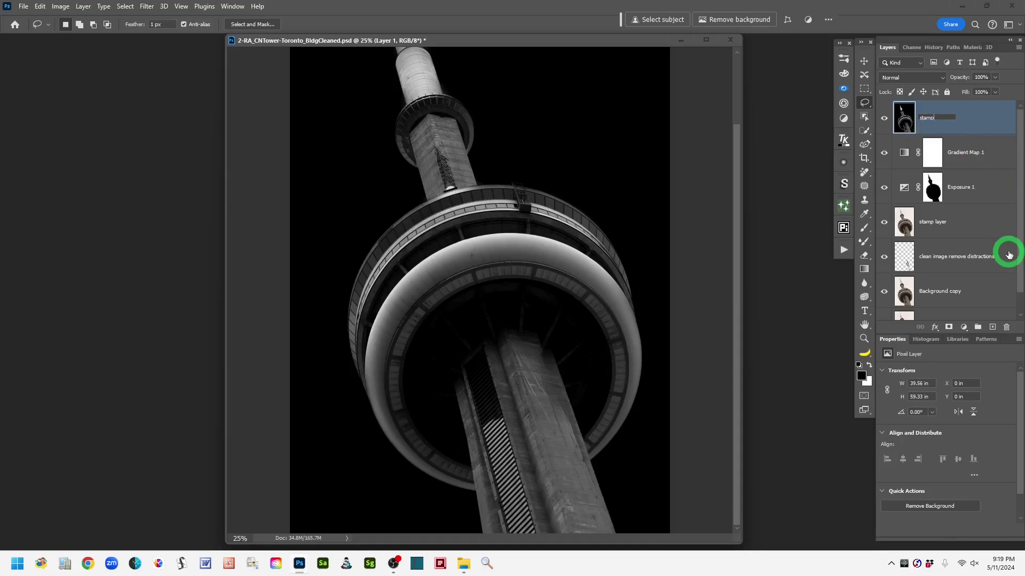
left_click(982, 124)
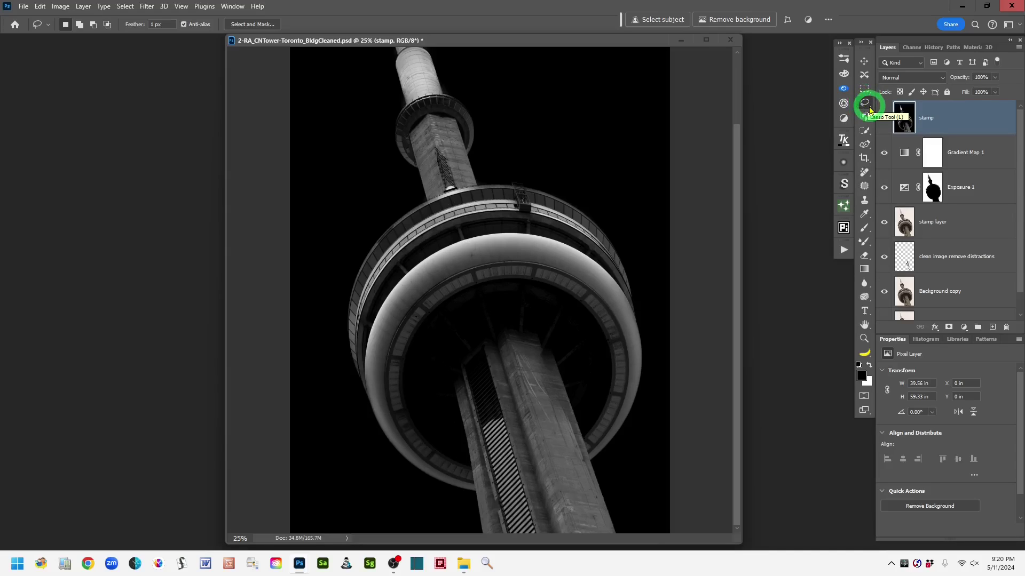
Select the triangular upper part of the shaft's right face, just below the pod, with the Polygonal Lasso tool
right_click(869, 110)
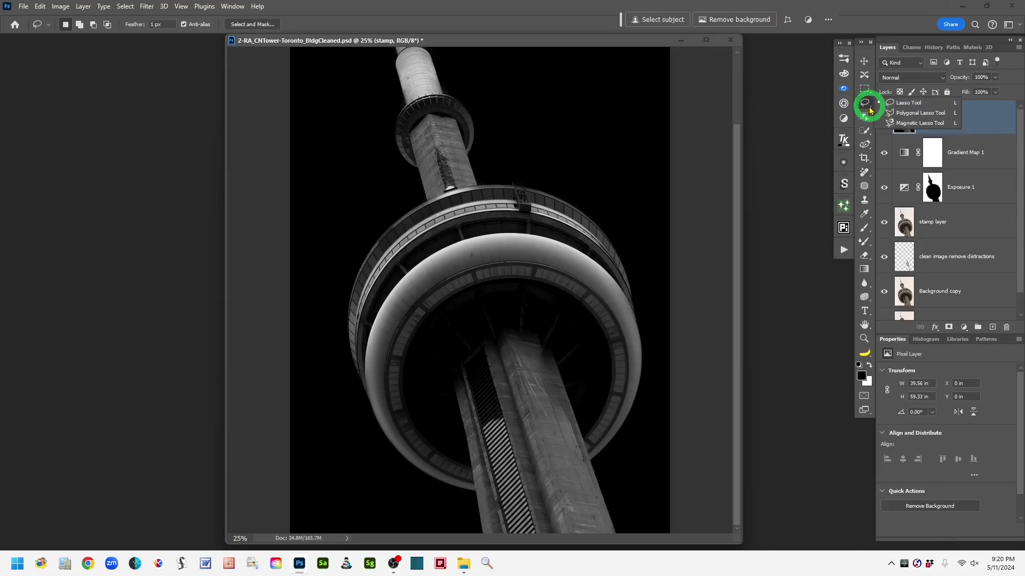
left_click(900, 113)
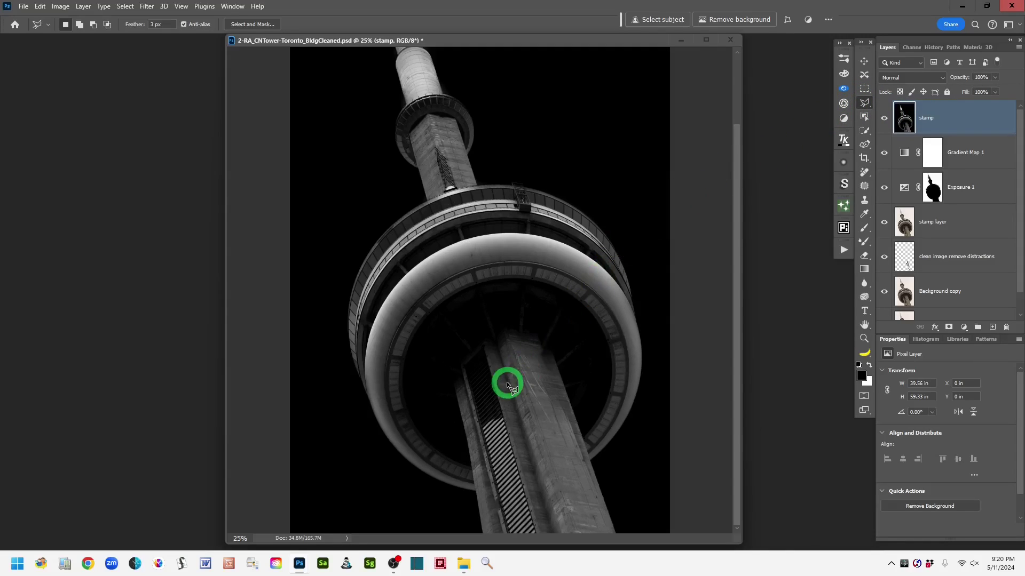
left_click(501, 351)
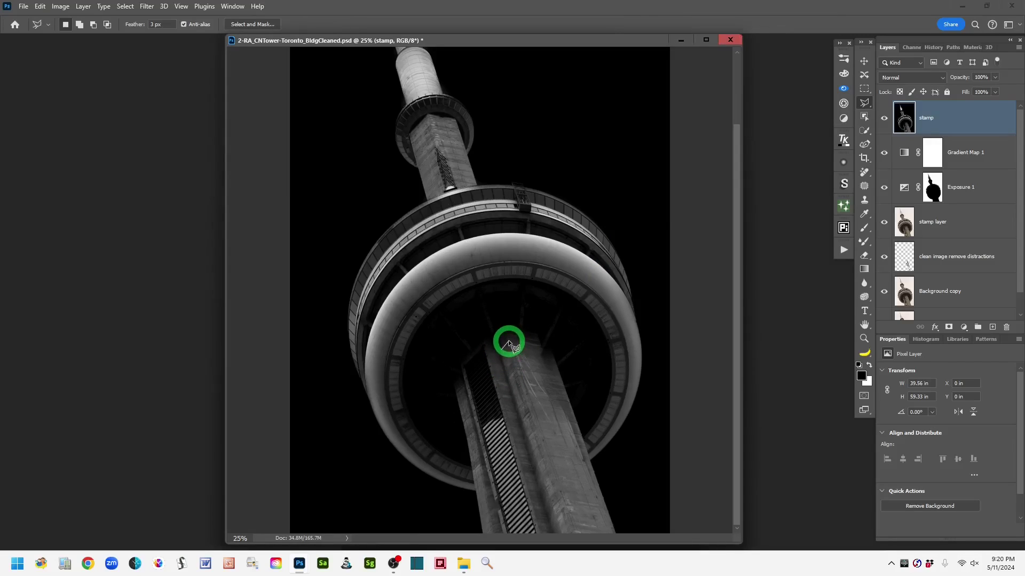
left_click(508, 341)
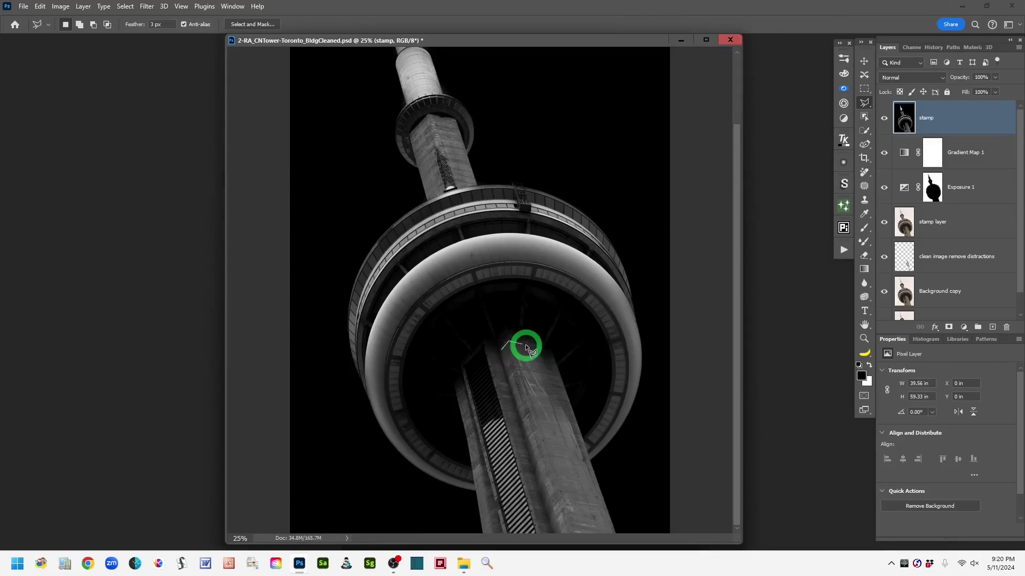
left_click(552, 350)
left_click(589, 460)
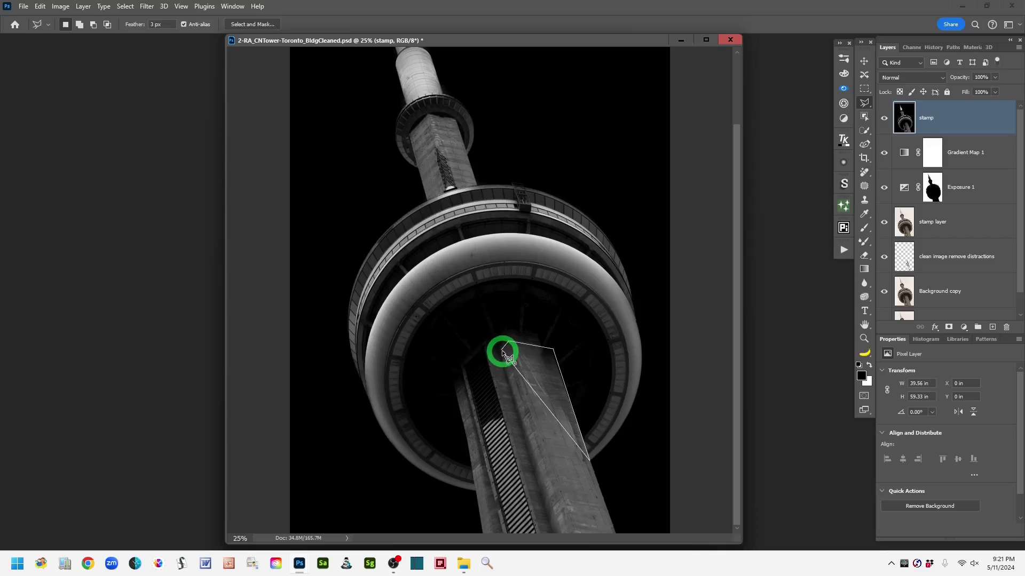
left_click(504, 353)
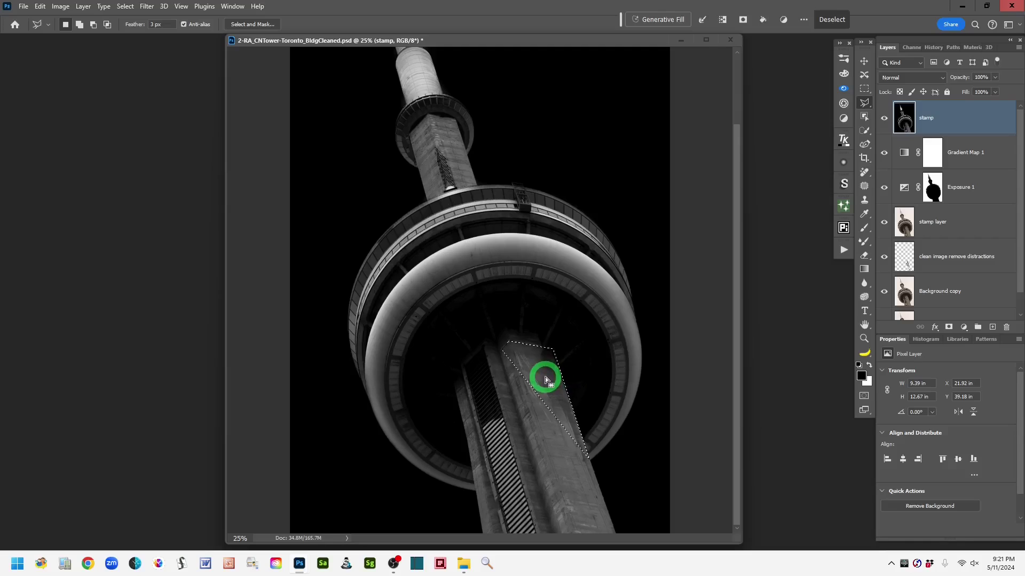
Add a Curves adjustment layer masked to the triangular shaft selection and inspect its mask on its own
left_click(964, 330)
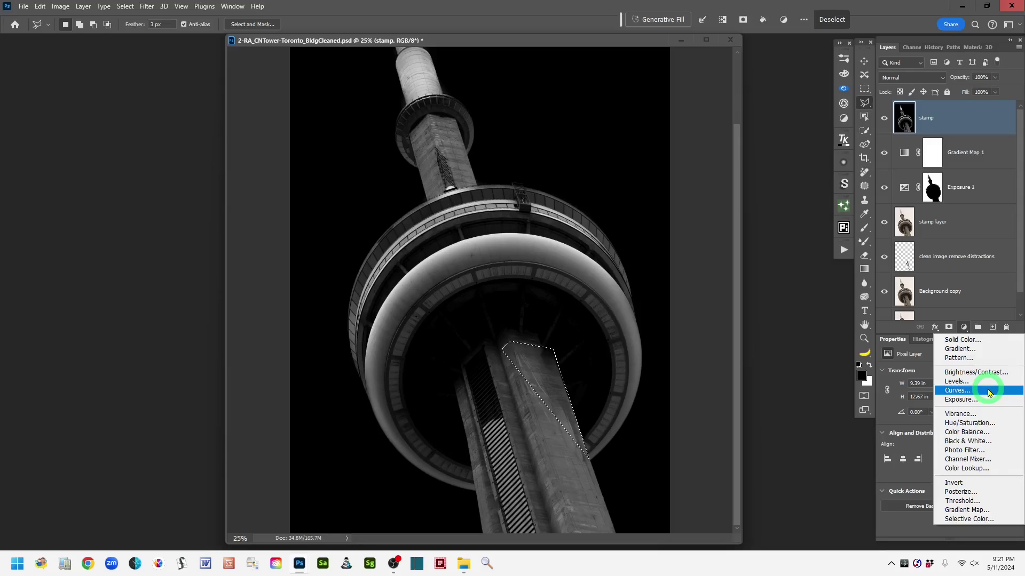
left_click(989, 394)
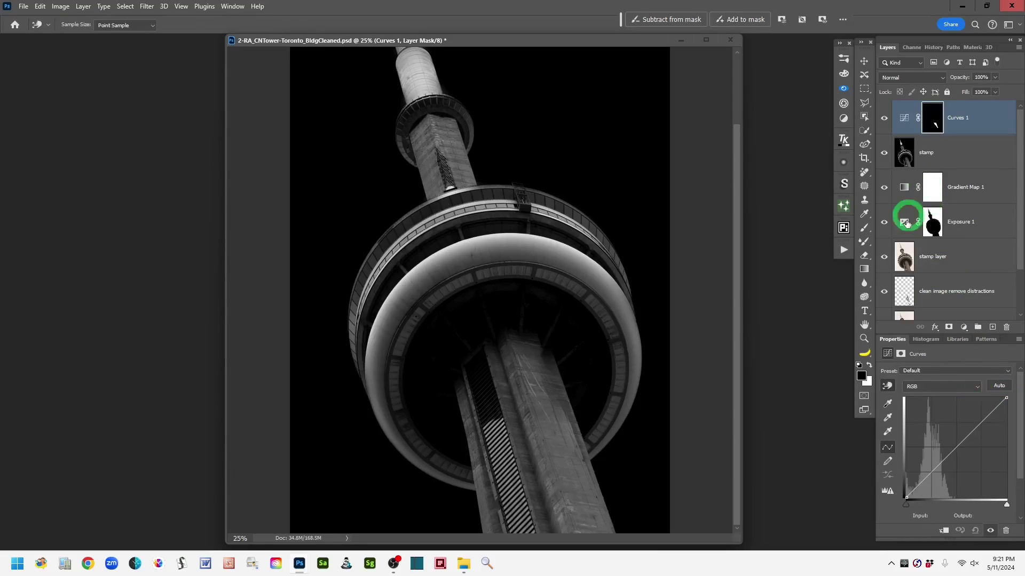
left_click(936, 127, "alt")
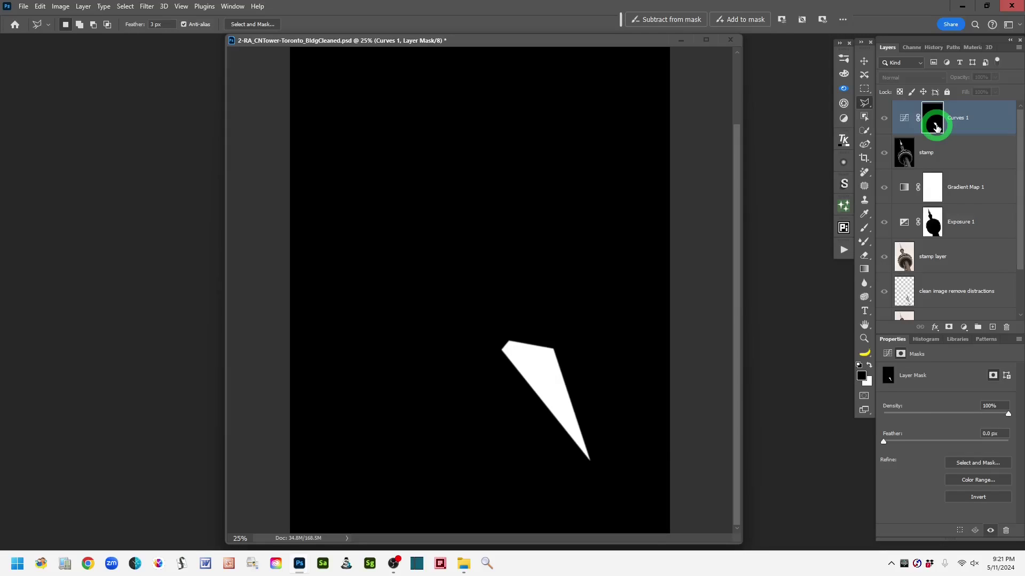
left_click(935, 126, "alt")
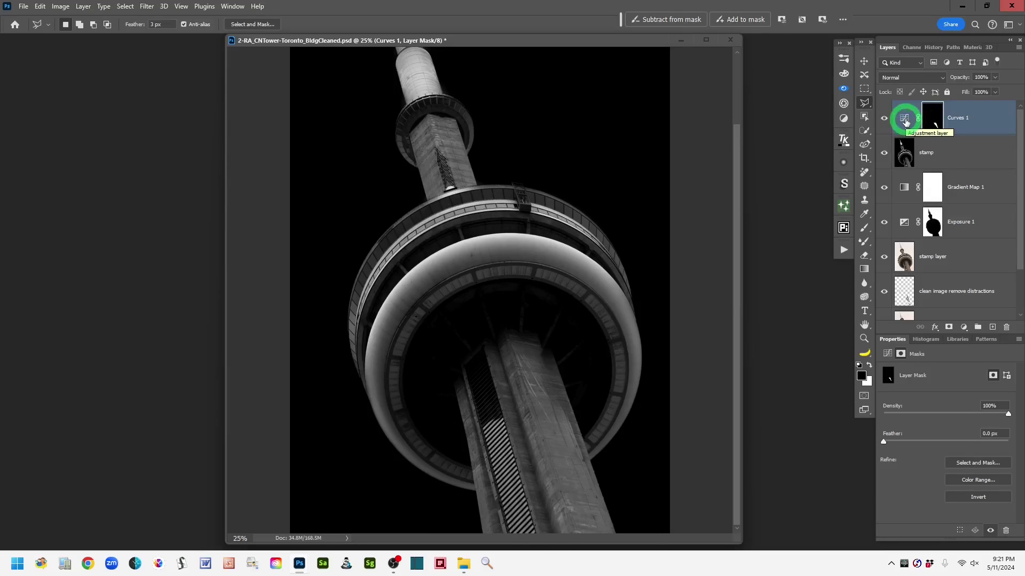
Darken the masked shaft area by lowering the curve's midtones, and feather the Curves layer's mask by 33.2 px
left_click(905, 120)
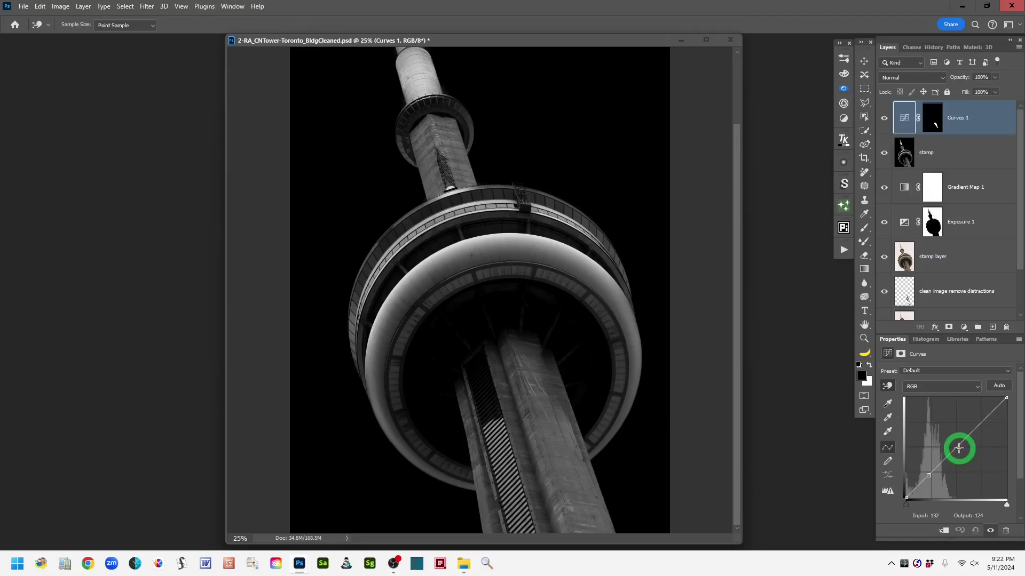
left_click_drag(956, 448, 958, 468)
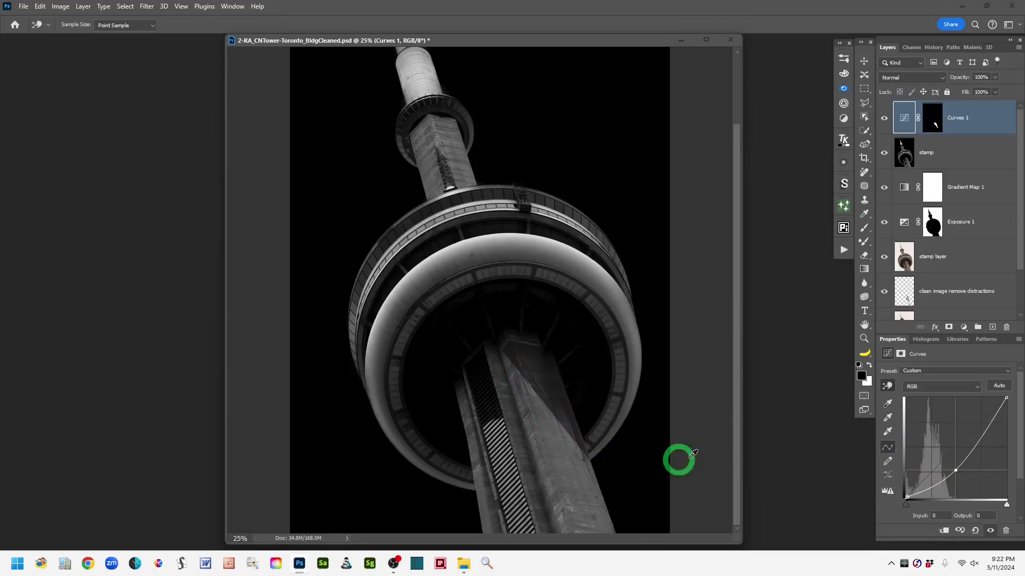
left_click(935, 120)
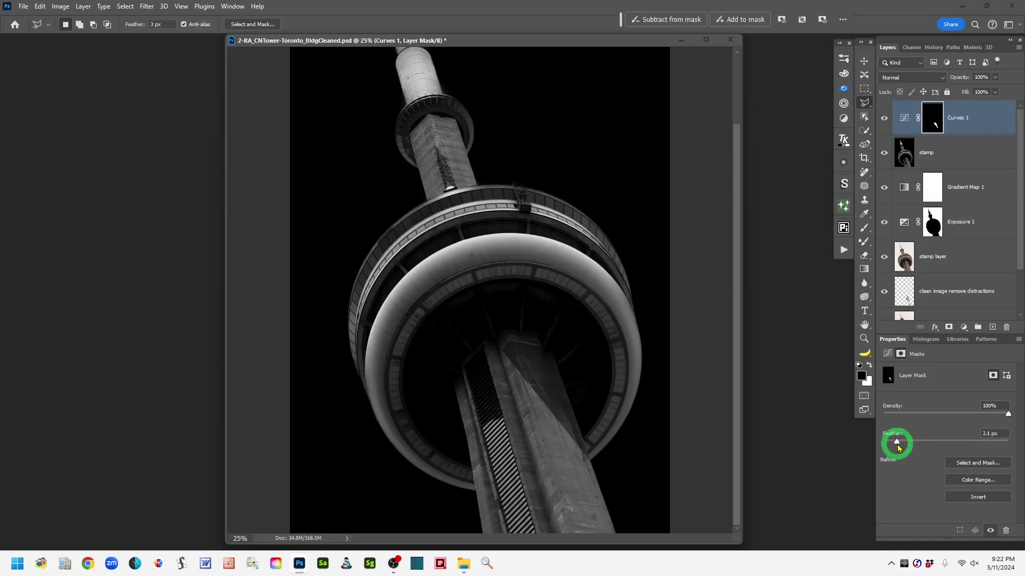
left_click_drag(922, 447, 935, 442)
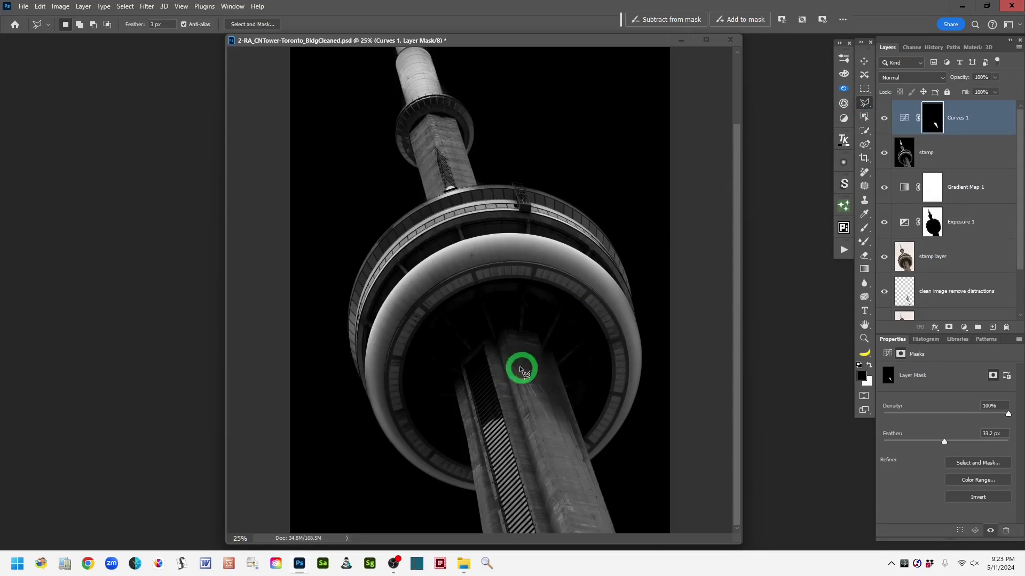
Select the lit lower part of the shaft's right face, below the diagonal shadow edge down to the window's lower edge, with the Polygonal Lasso
left_click_drag(506, 353, 516, 365)
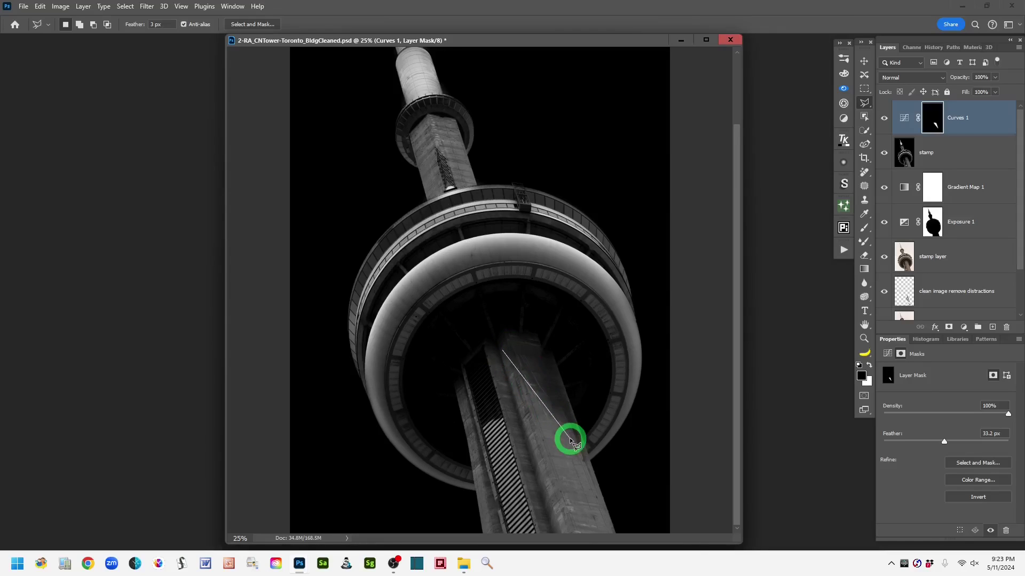
left_click(591, 462)
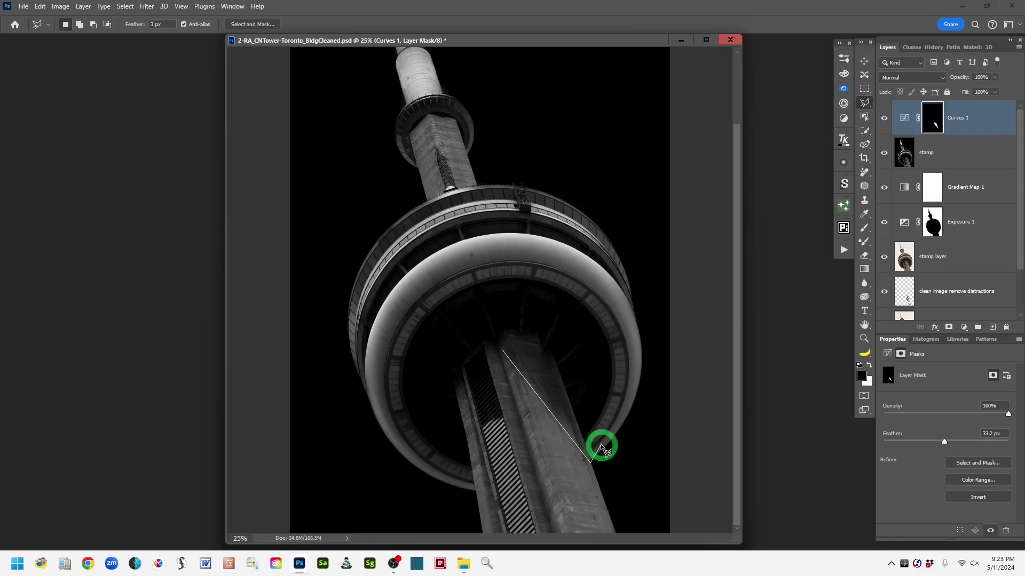
key("ctrl+plus")
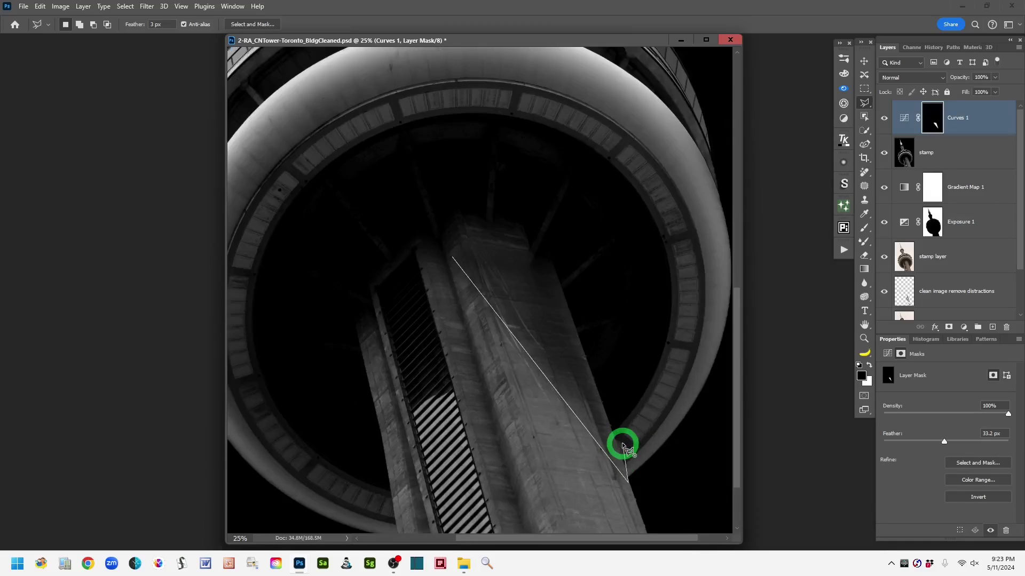
left_click_drag(577, 499, 549, 311)
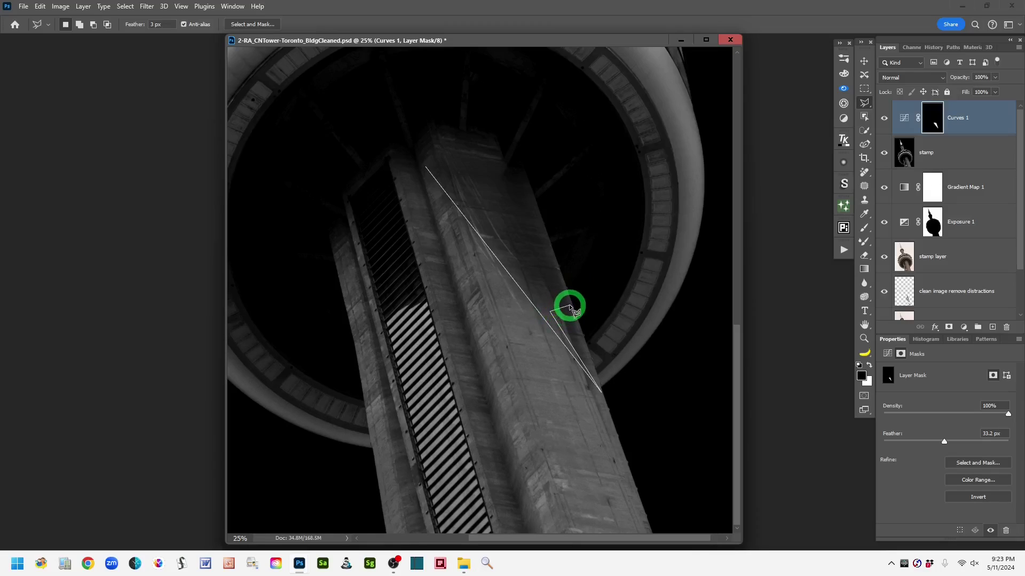
key("BackSpace")
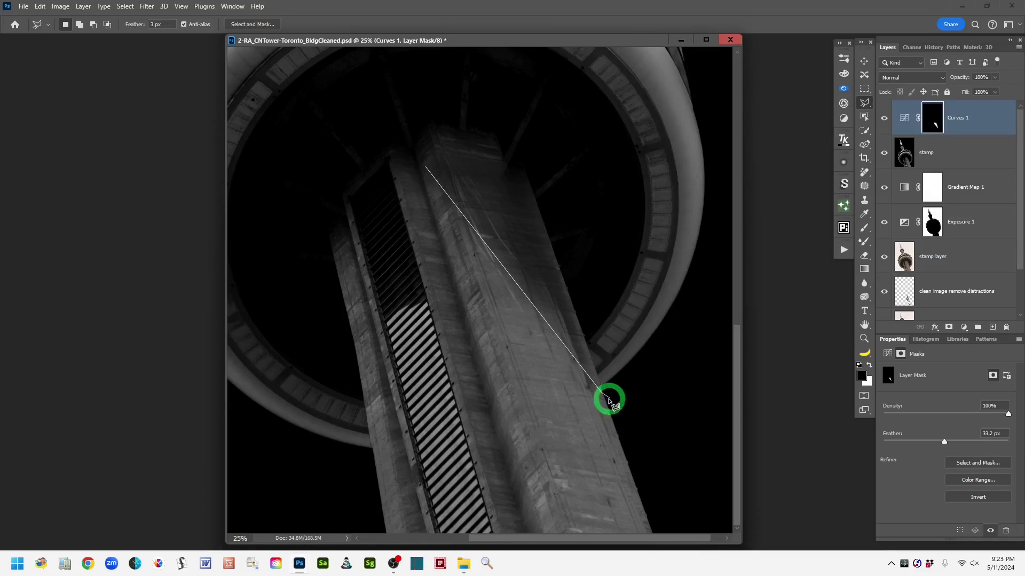
left_click(652, 532)
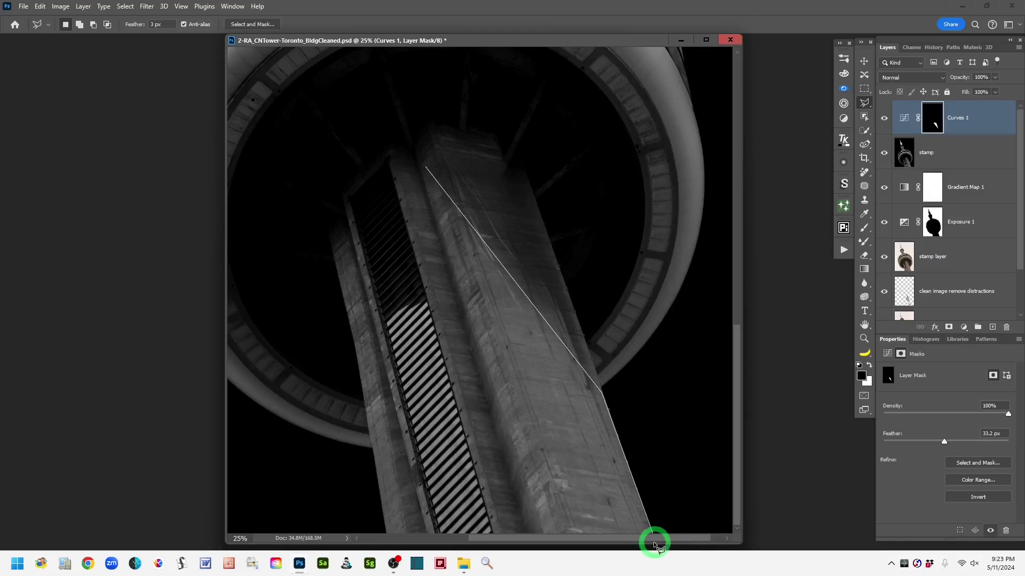
left_click(543, 533)
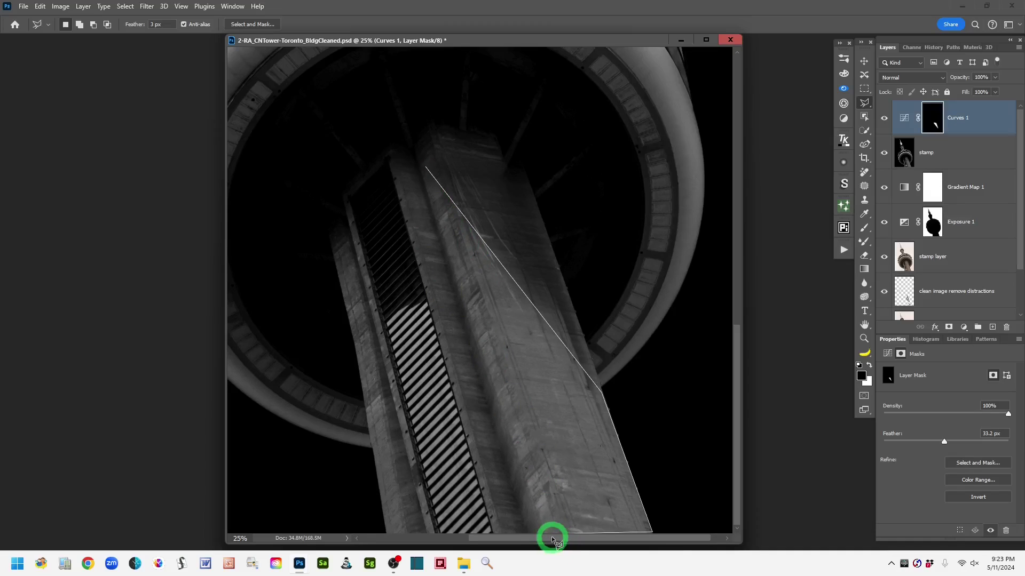
left_click(427, 171)
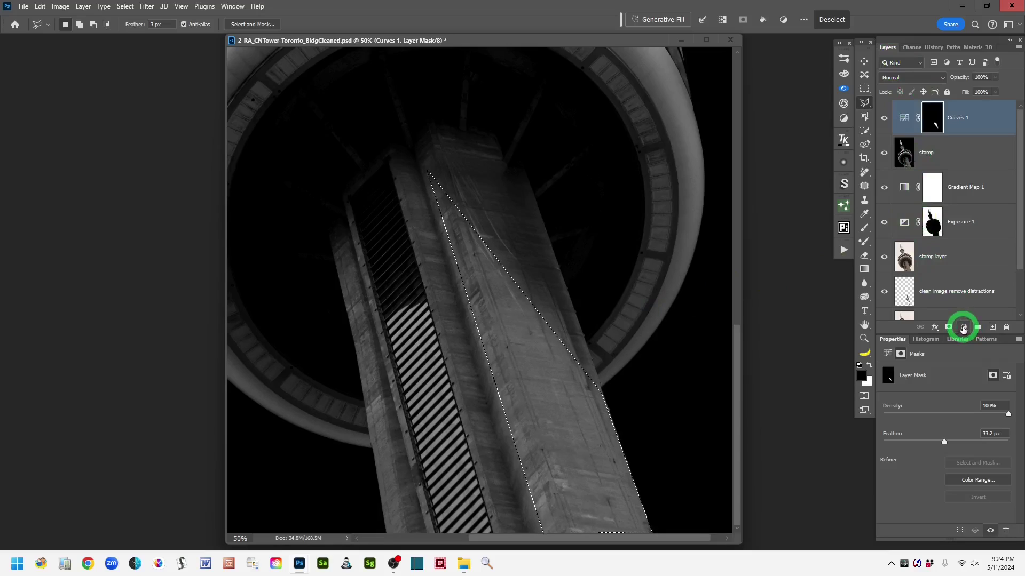
Add a Curves adjustment layer masked to the shaft selection and brighten its midtones to about input 122, output 163
left_click(964, 328)
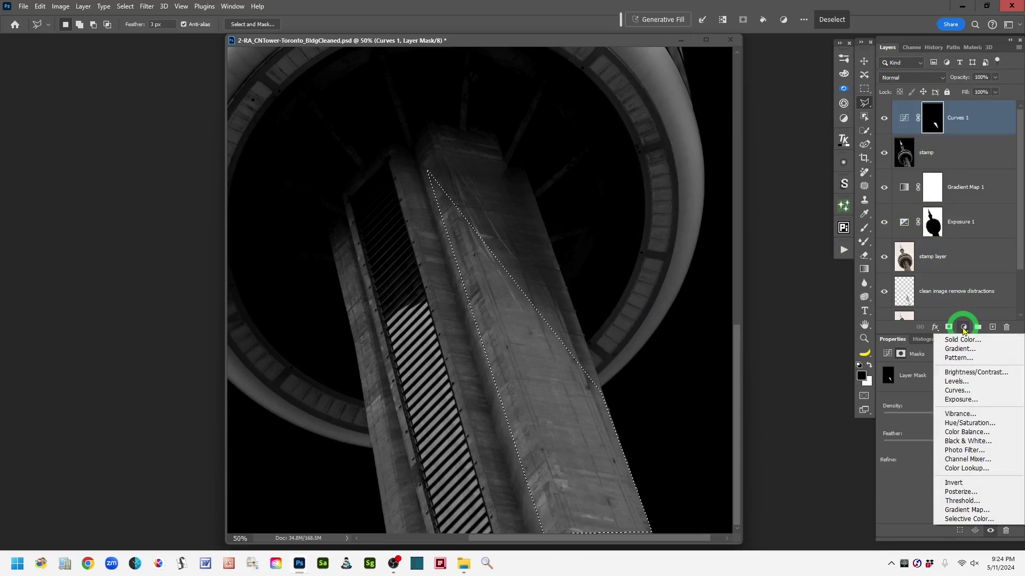
left_click(975, 395)
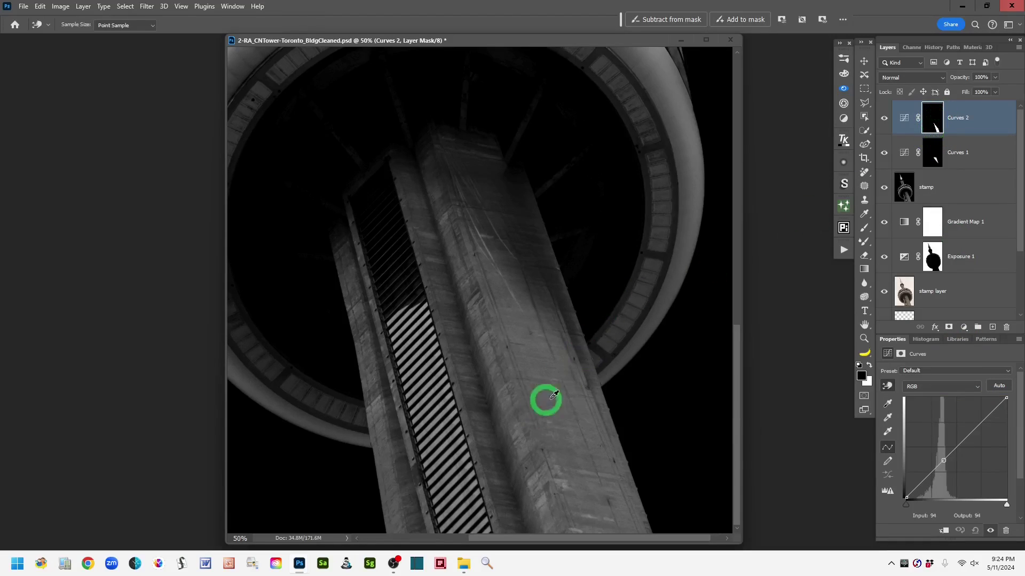
left_click(948, 456)
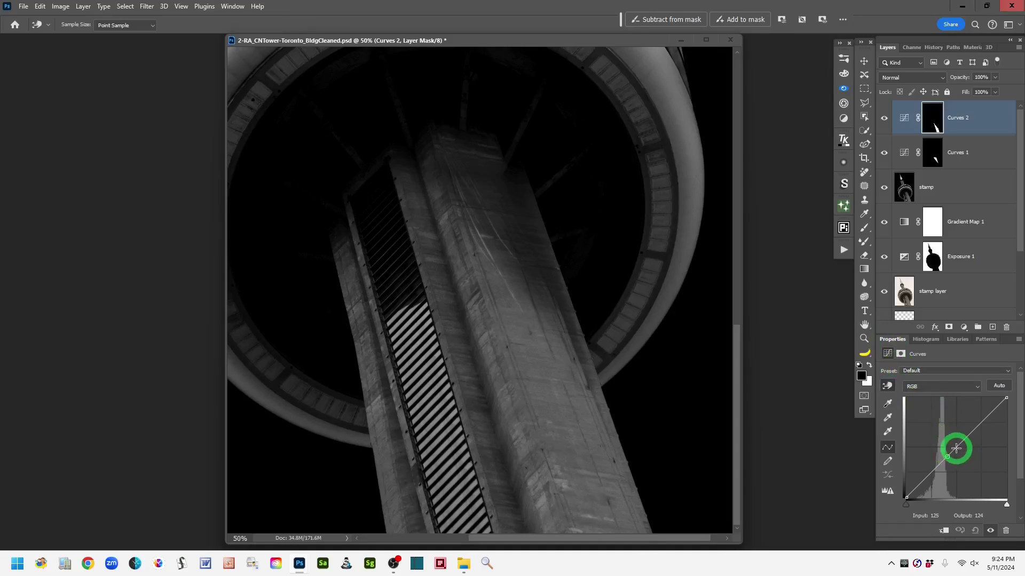
left_click_drag(956, 448, 955, 435)
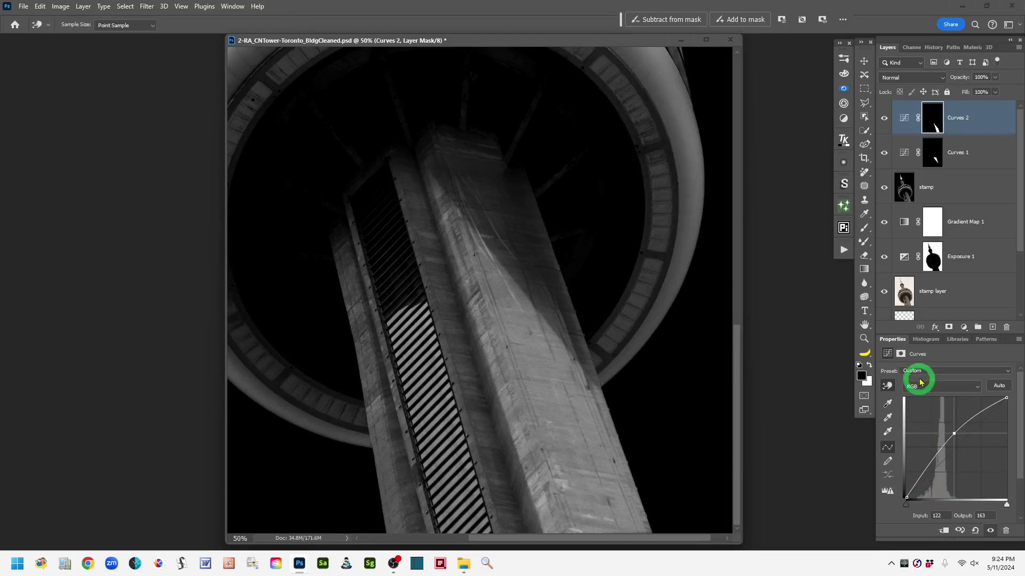
Feather the mask of the brightening Curves layer on the shaft's right face by 26.4 px
left_click(933, 128)
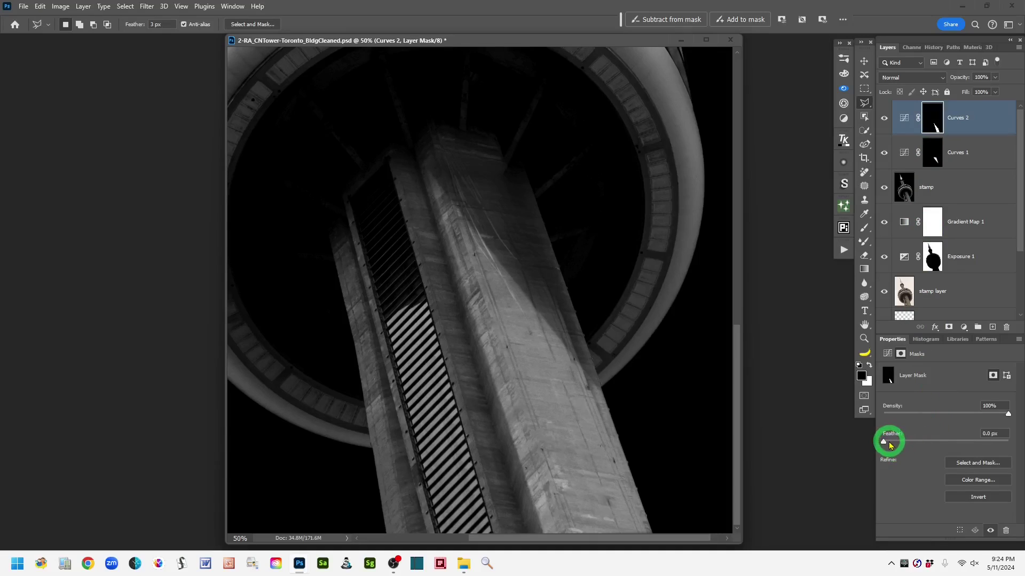
left_click_drag(886, 443, 941, 446)
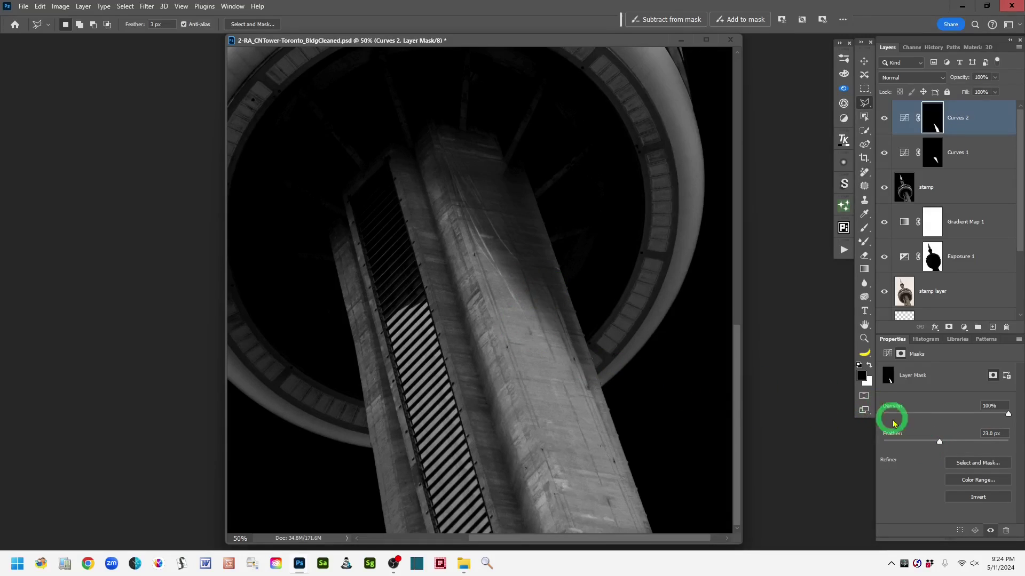
left_click_drag(934, 441, 941, 443)
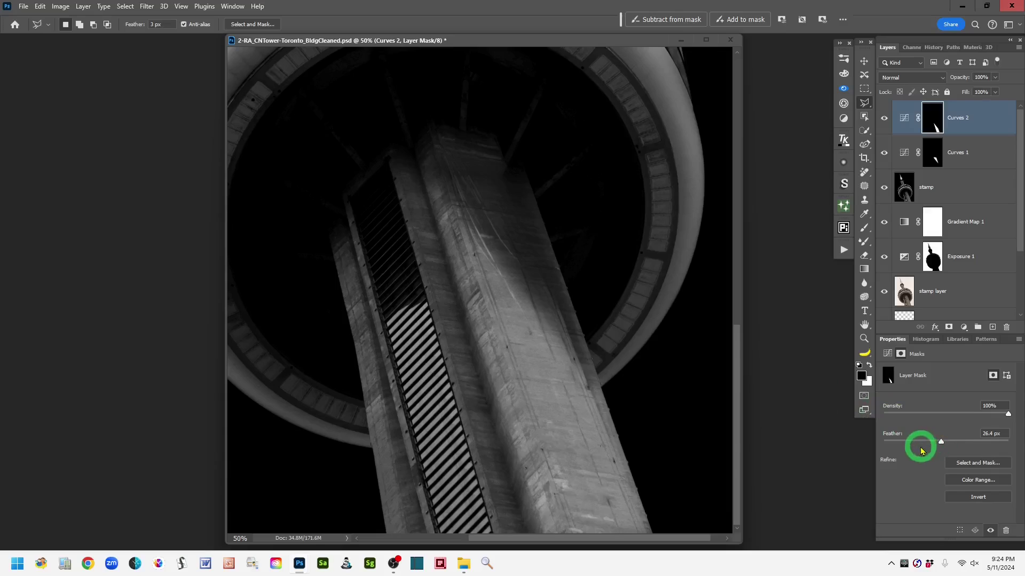
Select the bright lower part of the striped strip on the shaft and add a Curves adjustment layer masked to it
key("ctrl+minus")
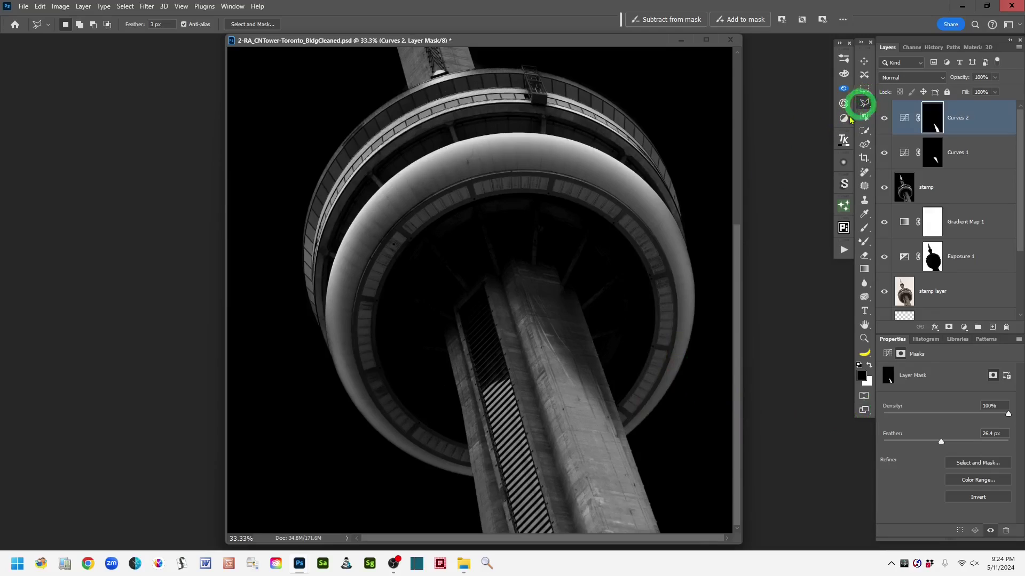
mouse_move(481, 396)
left_mouse_down()
mouse_move(510, 392)
mouse_move(477, 404)
mouse_move(498, 401)
mouse_move(534, 529)
mouse_move(519, 388)
mouse_move(545, 526)
mouse_move(520, 417)
mouse_move(511, 486)
mouse_move(479, 395)
mouse_move(508, 371)
mouse_move(516, 436)
mouse_move(542, 478)
mouse_move(560, 547)
mouse_move(519, 538)
mouse_move(479, 392)
left_mouse_up()
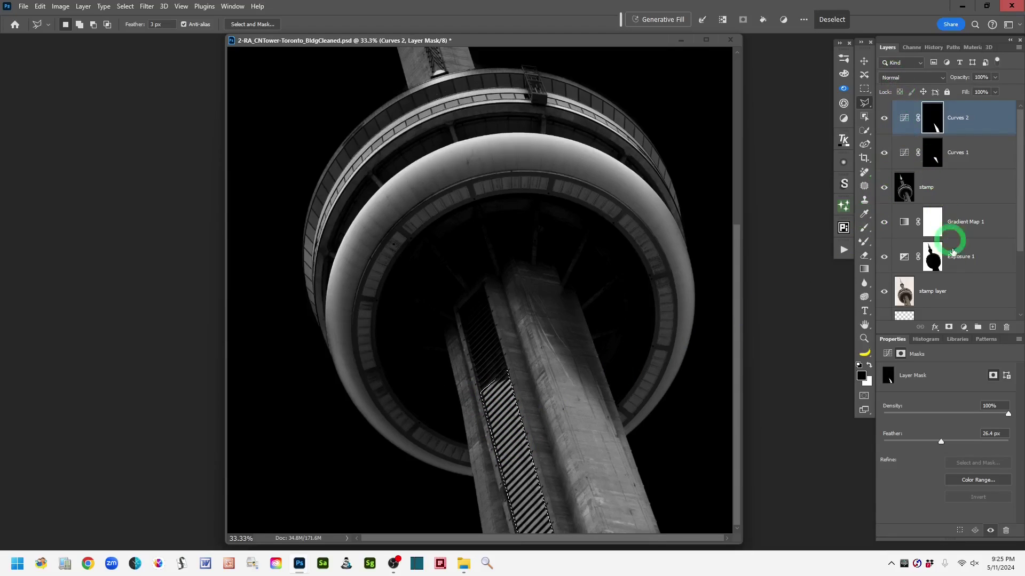
left_click(963, 328)
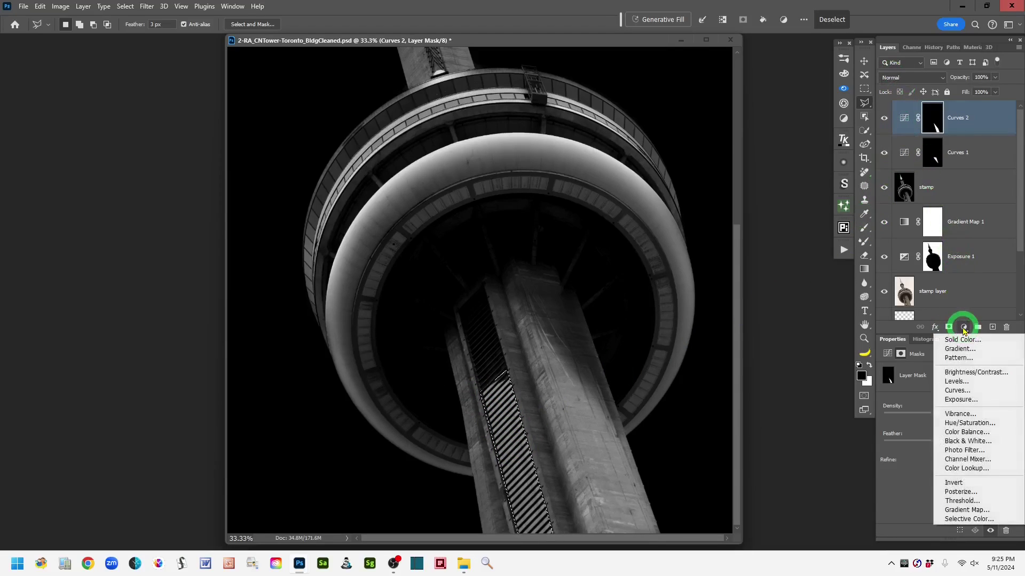
left_click(956, 390)
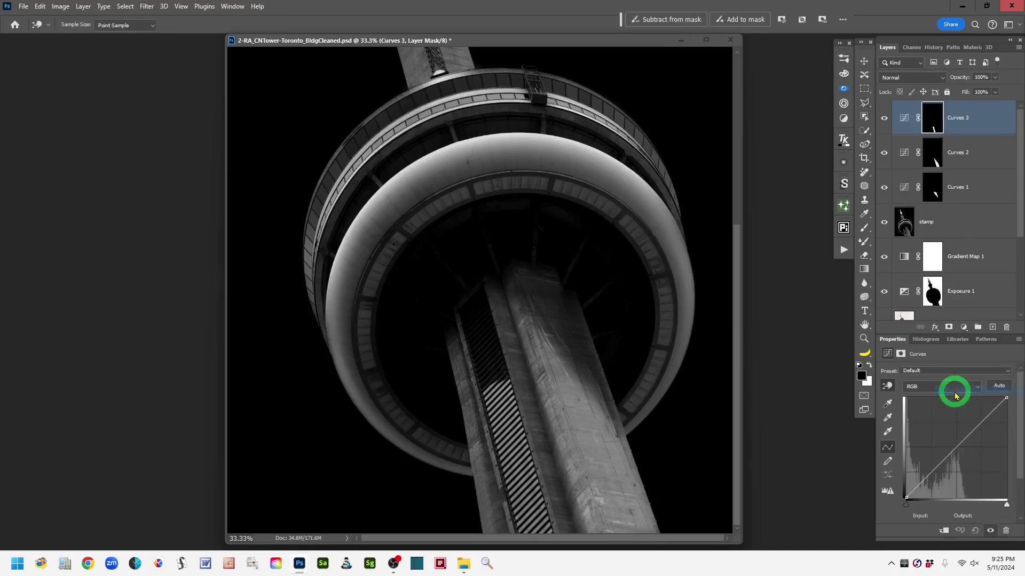
Brighten the striped strip by raising the curve's midtones to input 116, output 145, and feather its mask by 15.0 px
left_click(952, 452)
left_click(933, 472)
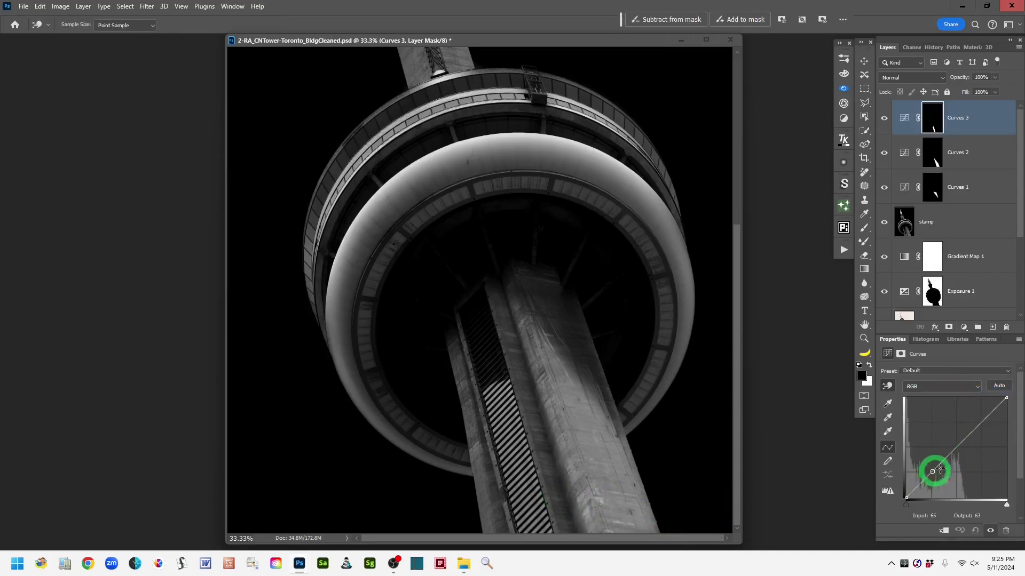
left_click(954, 449)
left_click(956, 448)
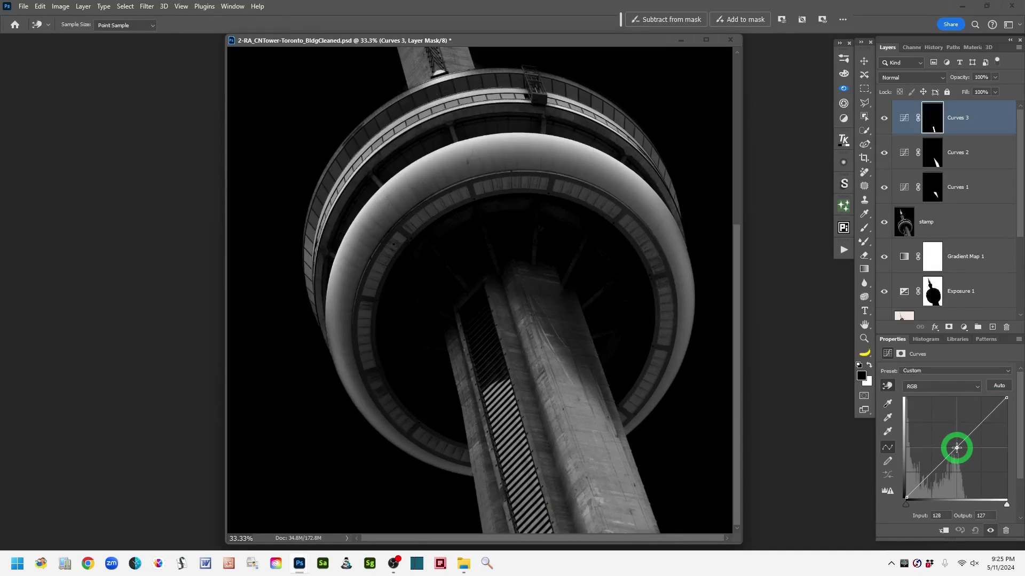
mouse_move(956, 449)
left_mouse_down()
mouse_move(956, 432)
mouse_move(952, 441)
left_mouse_up()
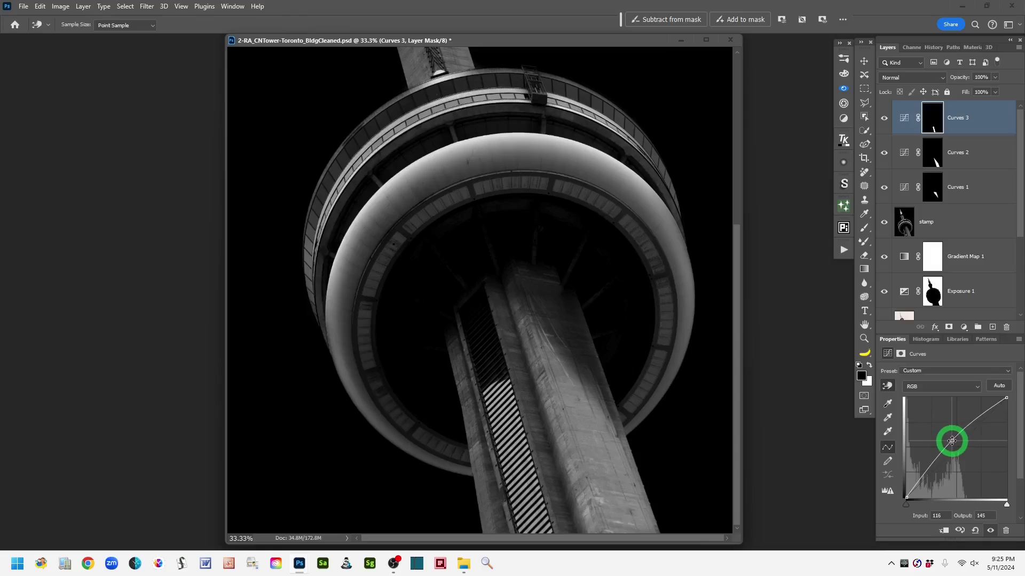
left_click(934, 127)
key("l")
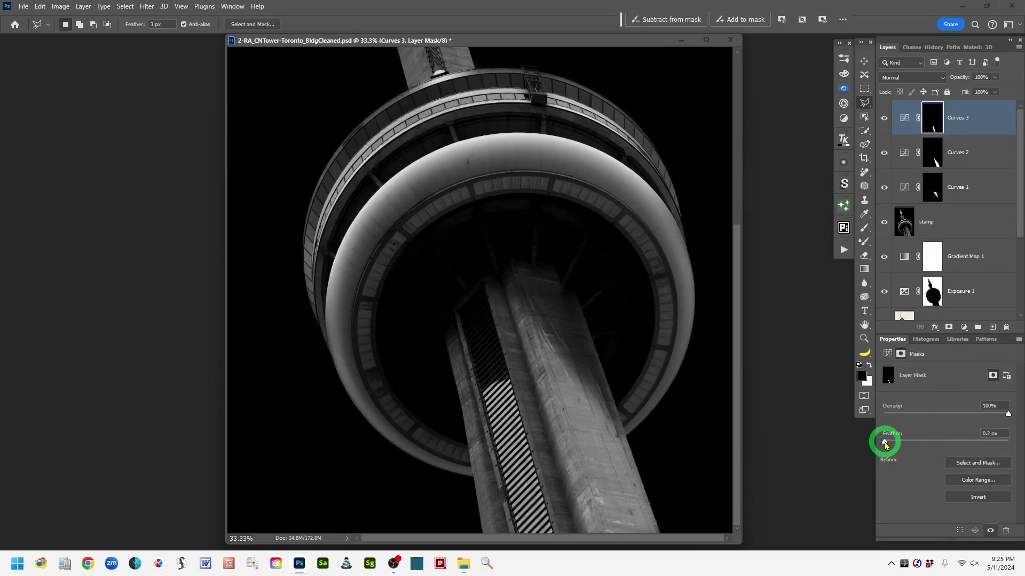
left_click_drag(885, 444, 931, 450)
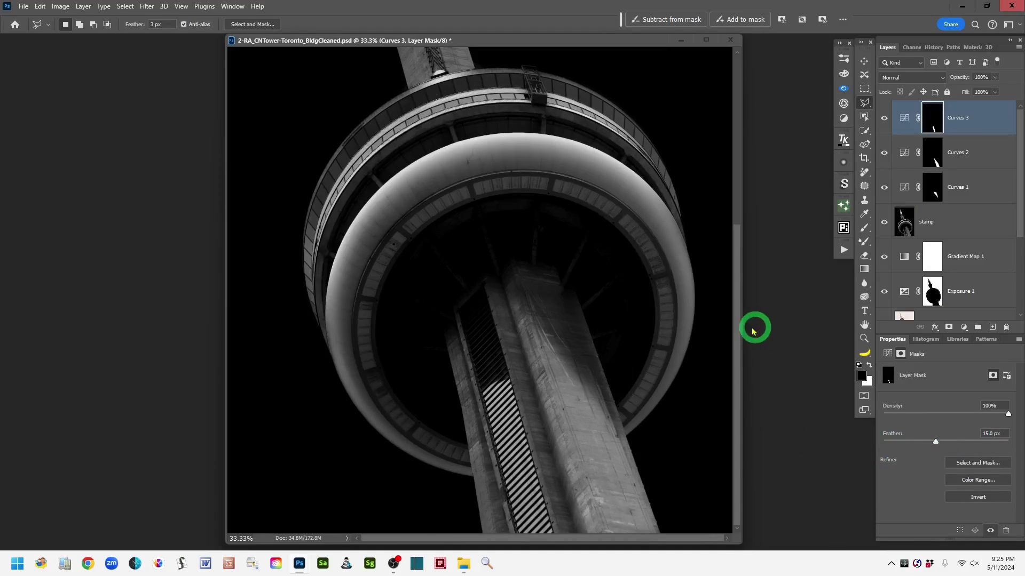
Select the central part of the upper shaft between the ring and the pod with the Polygonal Lasso, leaving narrow strips along both outer edges
scroll(739, 319, "up", 2)
left_click_drag(739, 318, 746, 163)
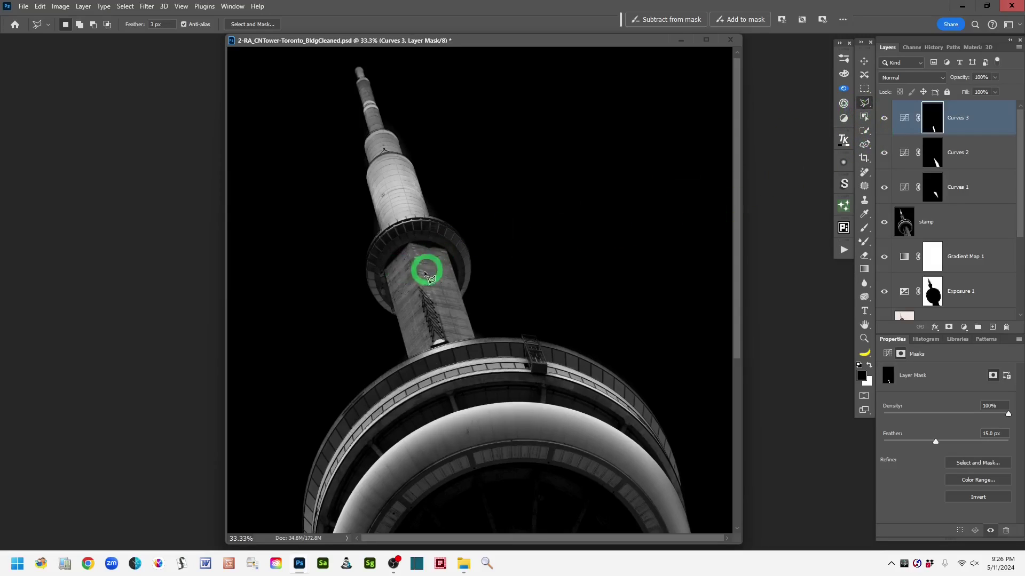
left_click(394, 262)
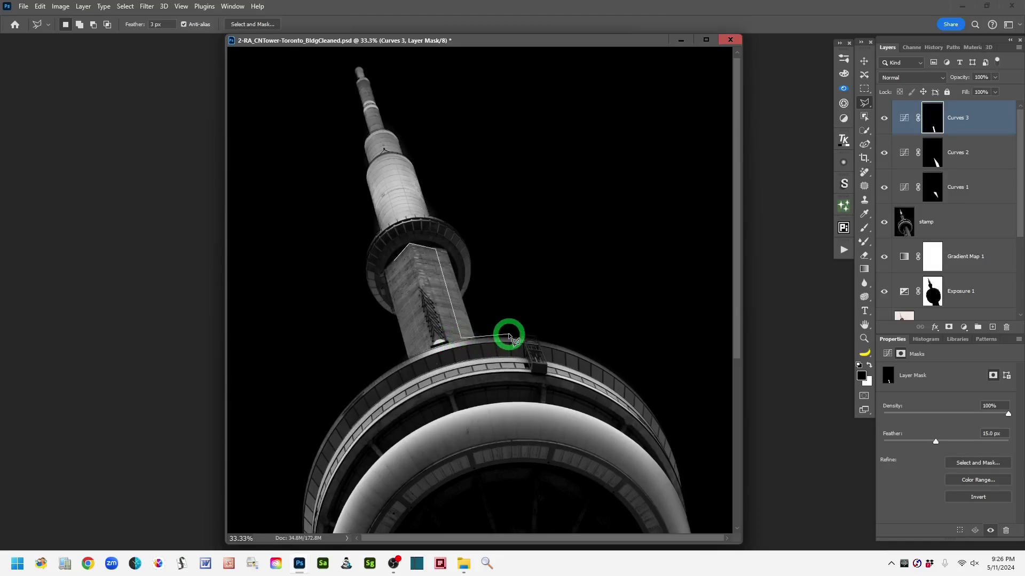
scroll(475, 357, "up", 1)
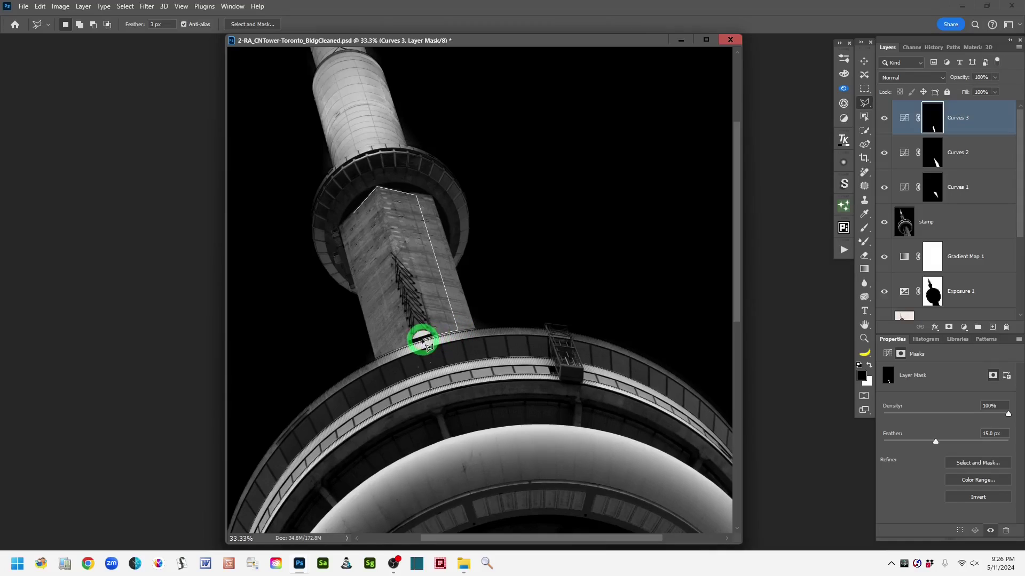
left_click(393, 352)
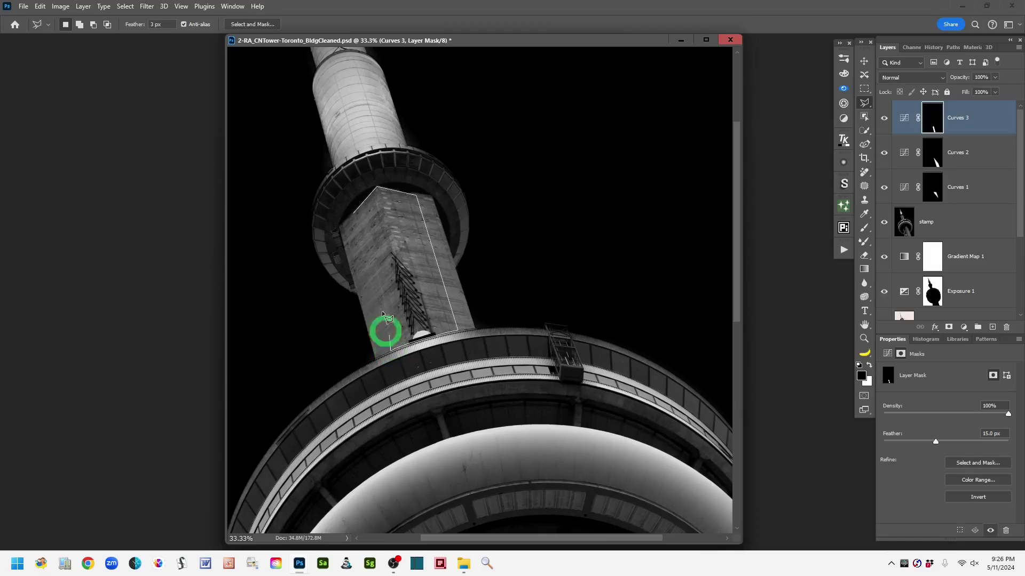
left_click(352, 215)
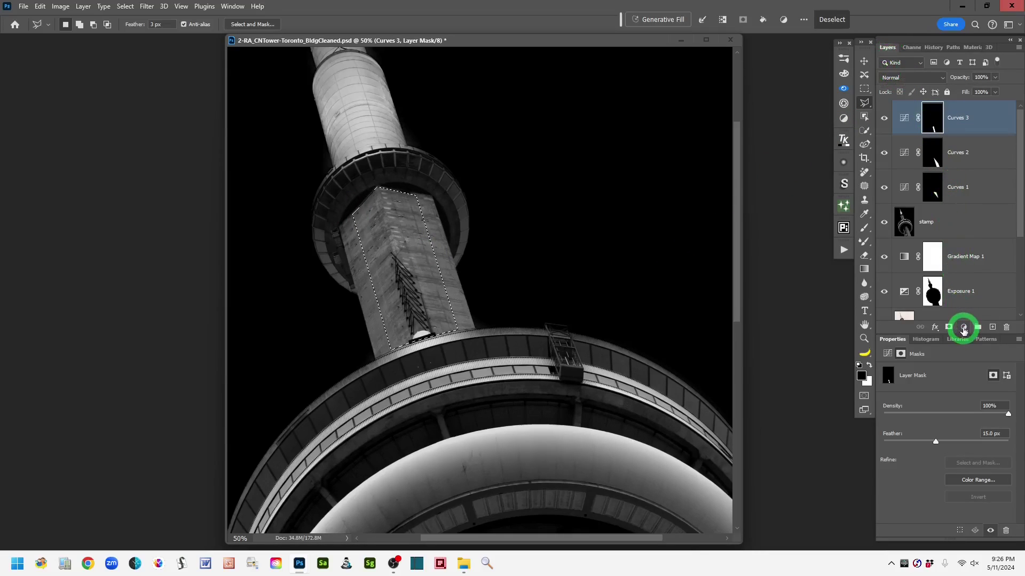
Add a Curves adjustment layer masked to the upper shaft selection and brighten its midtones to input 120, output 171
left_click(963, 328)
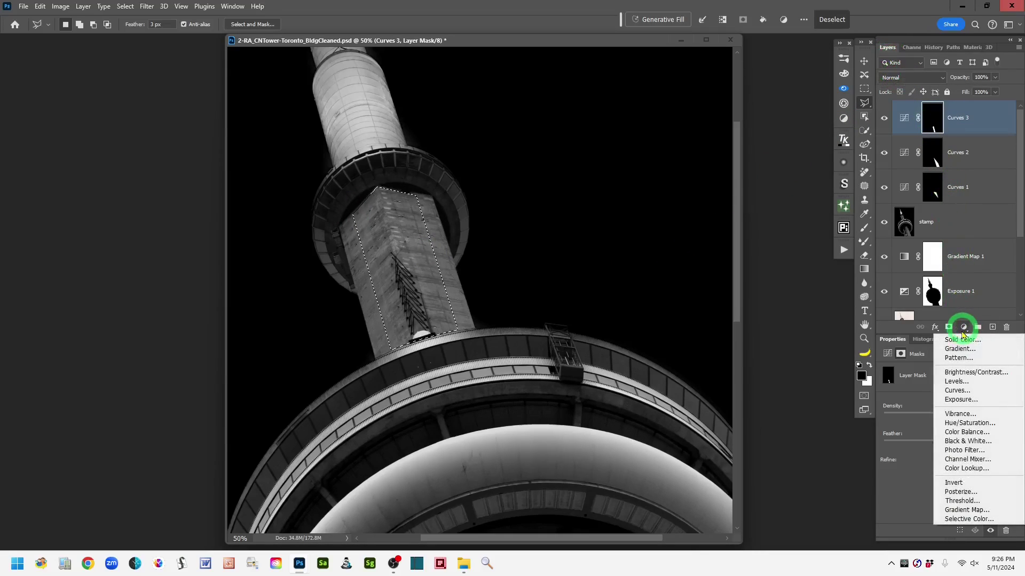
left_click(968, 390)
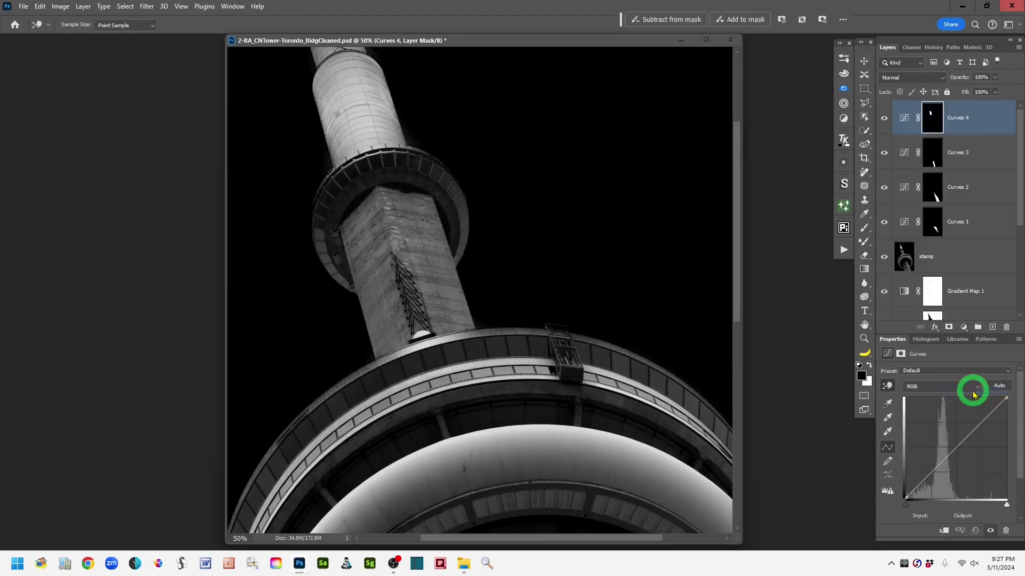
left_click(907, 124)
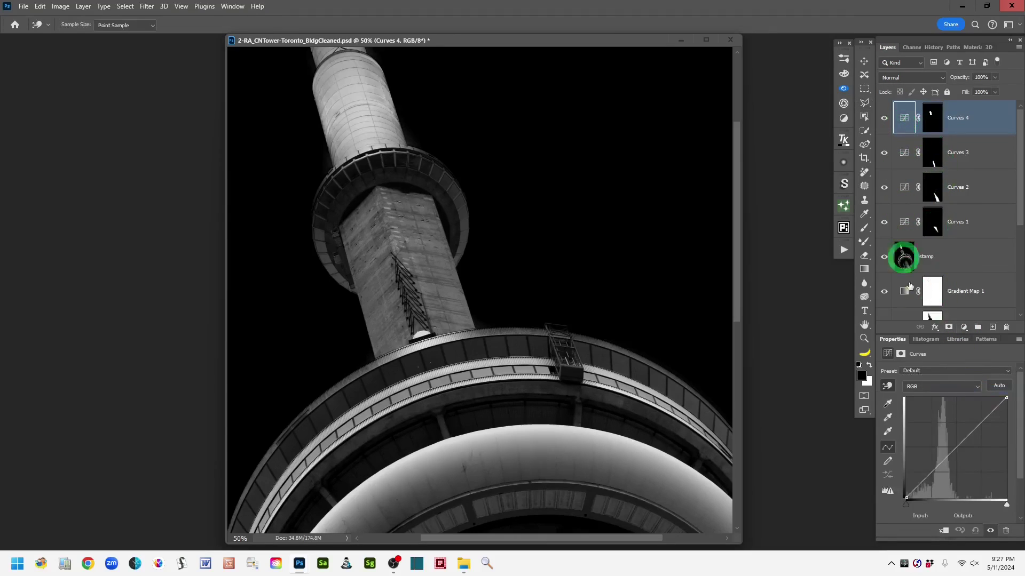
left_click(957, 449)
left_click_drag(957, 449, 955, 431)
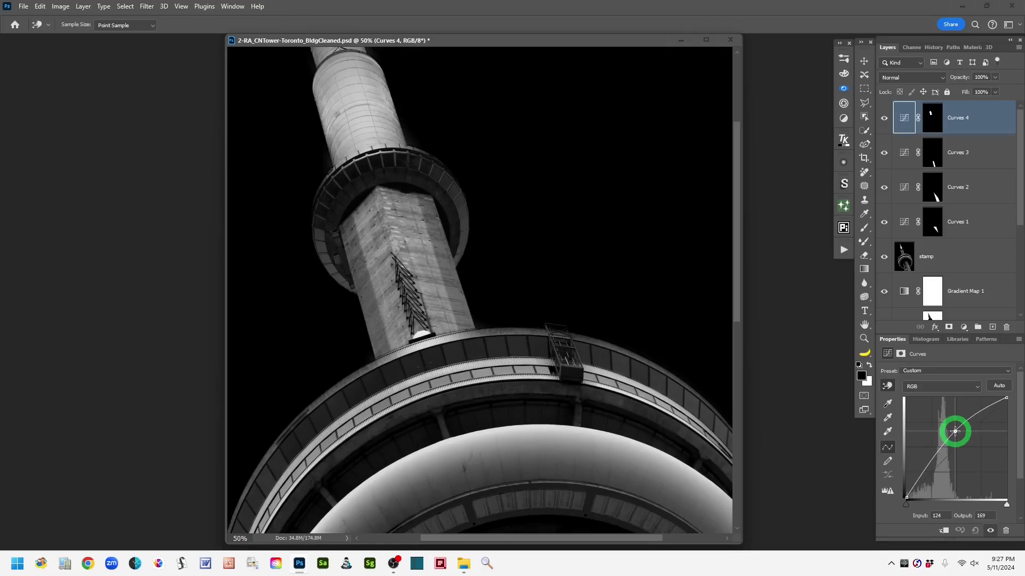
left_click_drag(954, 430, 954, 430)
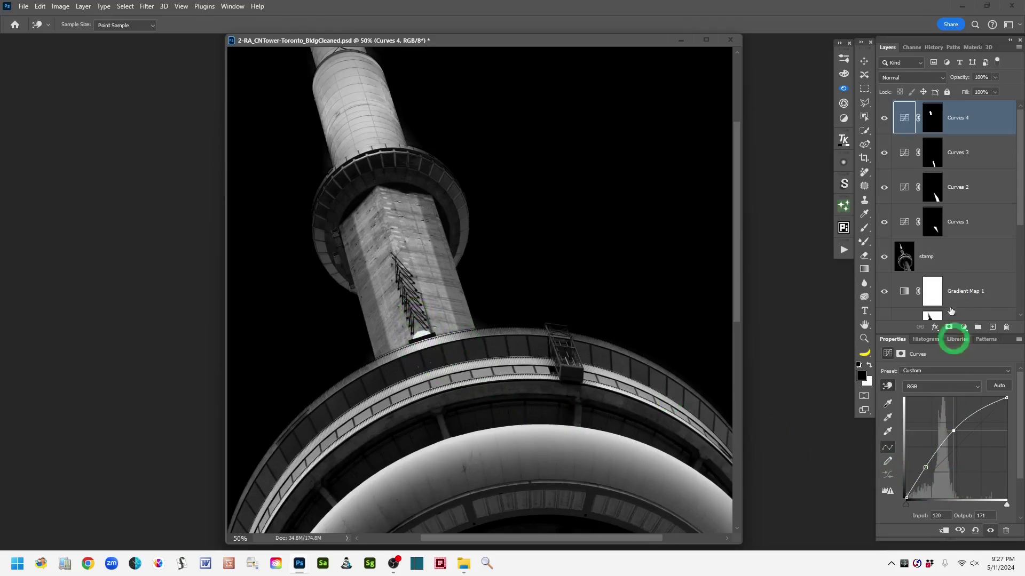
Feather the mask of the upper shaft's Curves layer by 11.6 px
left_click(934, 125)
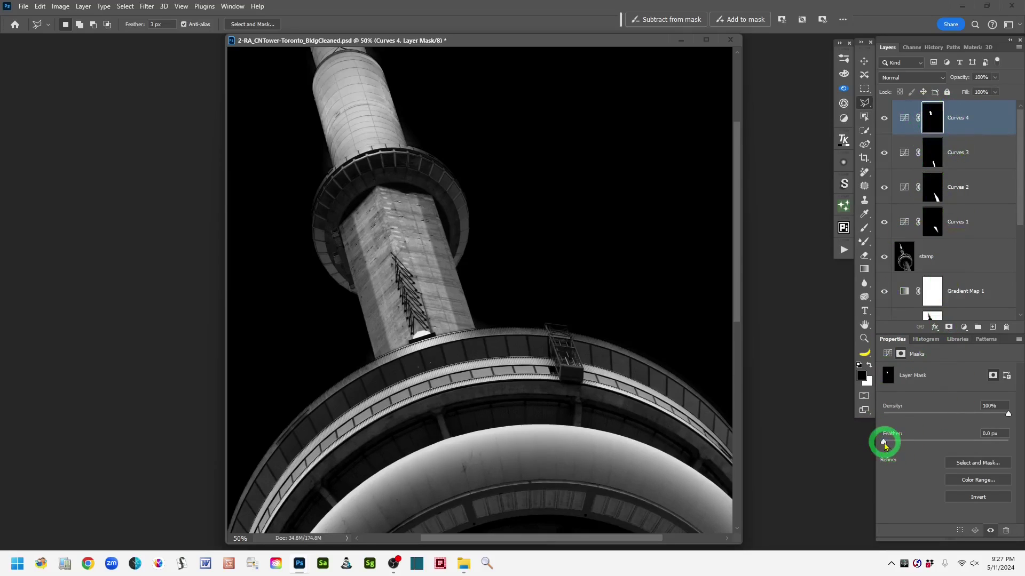
left_click_drag(885, 444, 935, 446)
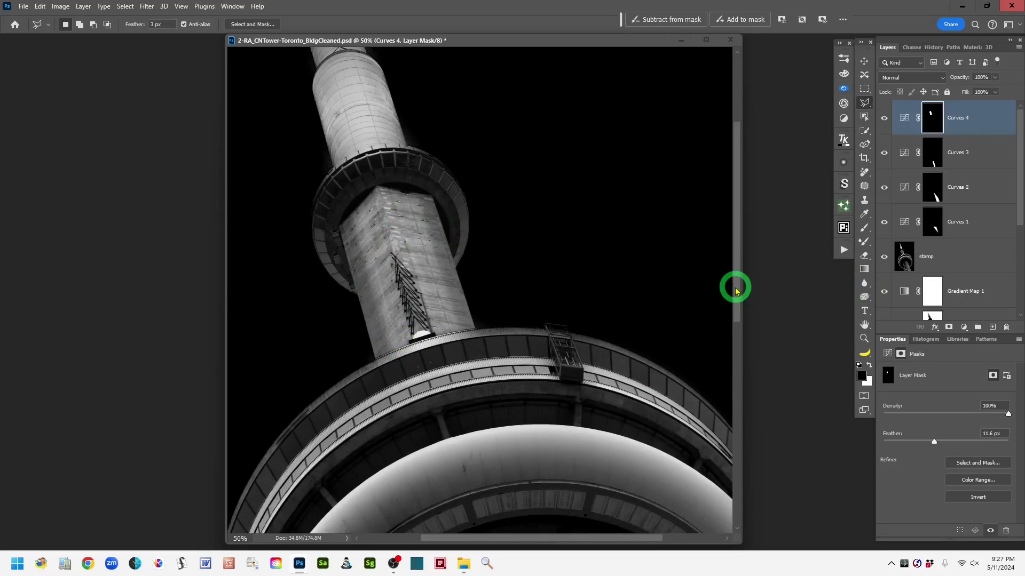
left_click_drag(736, 290, 737, 203)
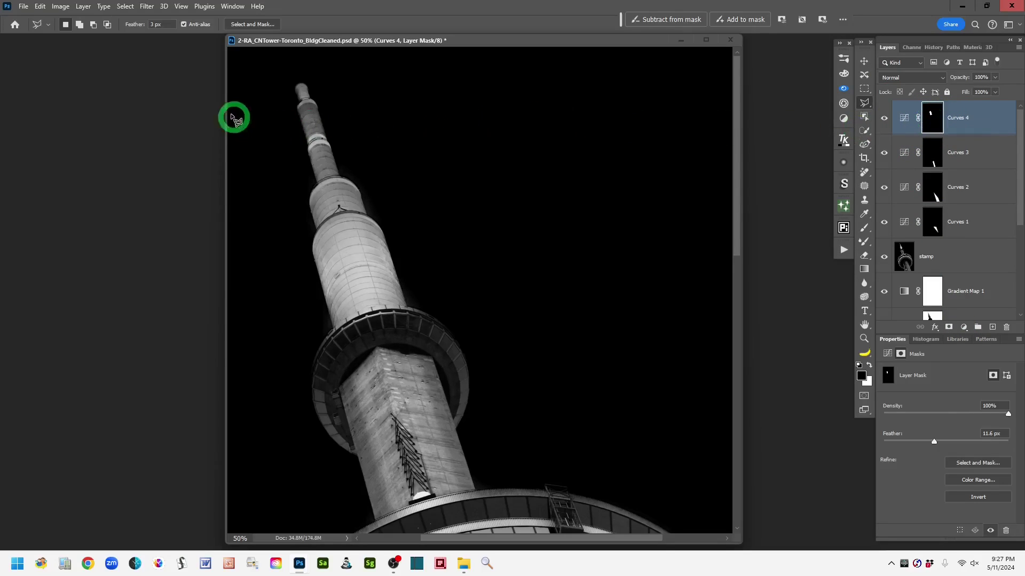
left_click(125, 6)
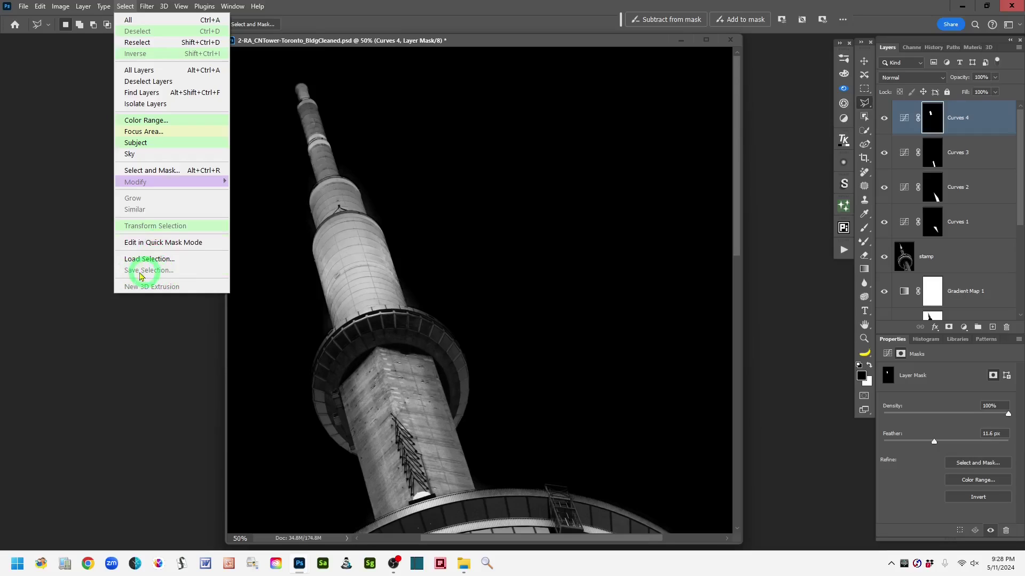
left_click(353, 12)
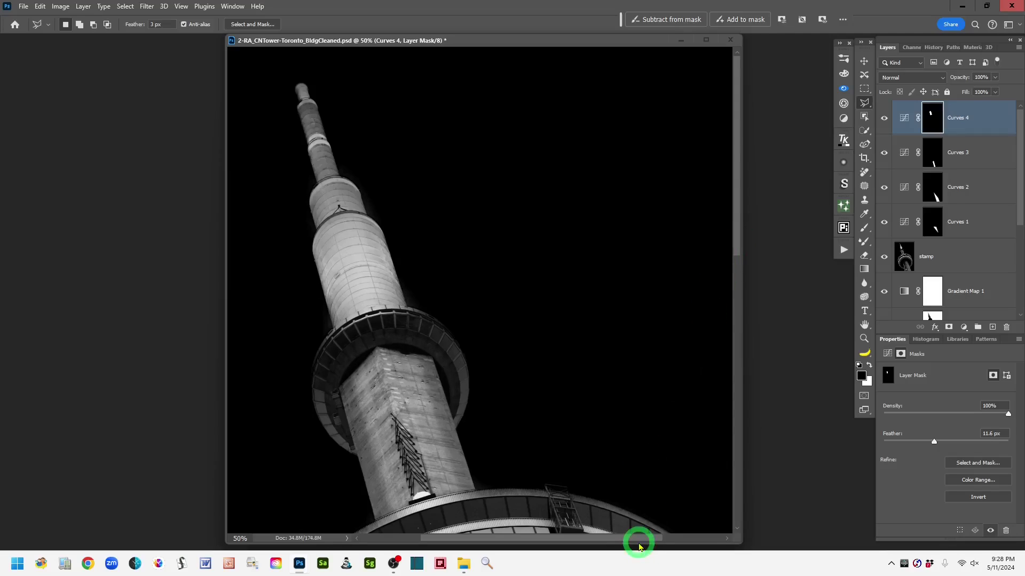
Select the left outer strip of the cylindrical section above the ring with the Polygonal Lasso
left_click_drag(635, 538, 604, 542)
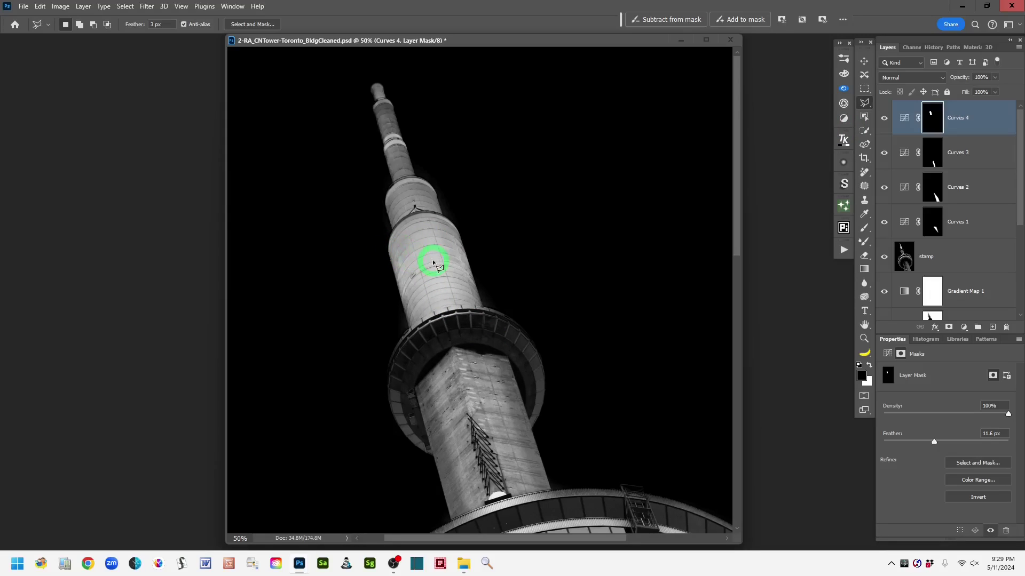
scroll(433, 263, "up", 1)
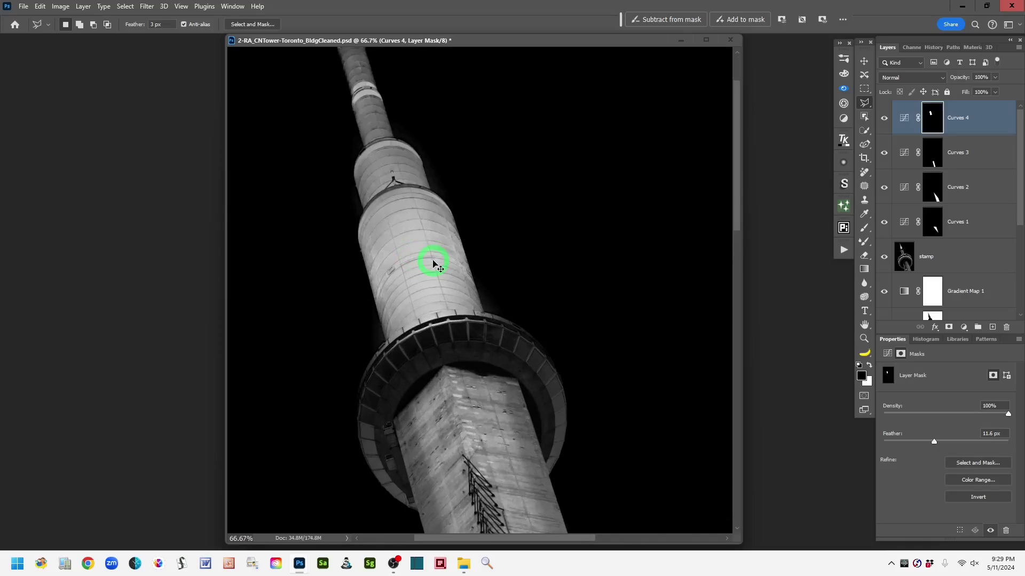
left_click(357, 234)
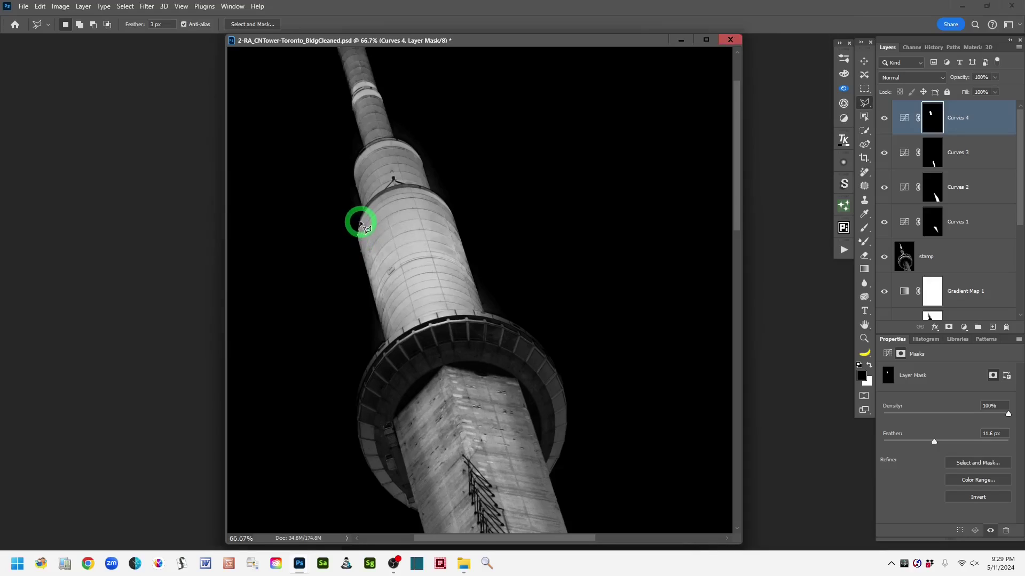
left_click(379, 197)
left_click(389, 345)
double_click(358, 236)
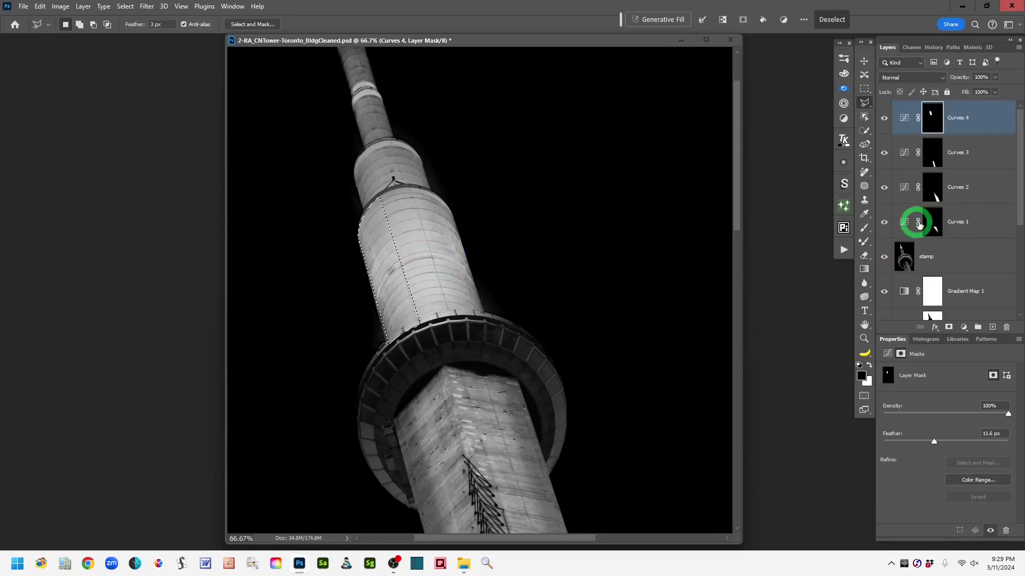
Add the right outer strip of the same cylindrical section to the selection, leaving the central band unselected
left_click_drag(919, 226, 390, 227)
mouse_move(397, 318)
left_mouse_down()
mouse_move(446, 226)
mouse_move(438, 252)
left_mouse_up()
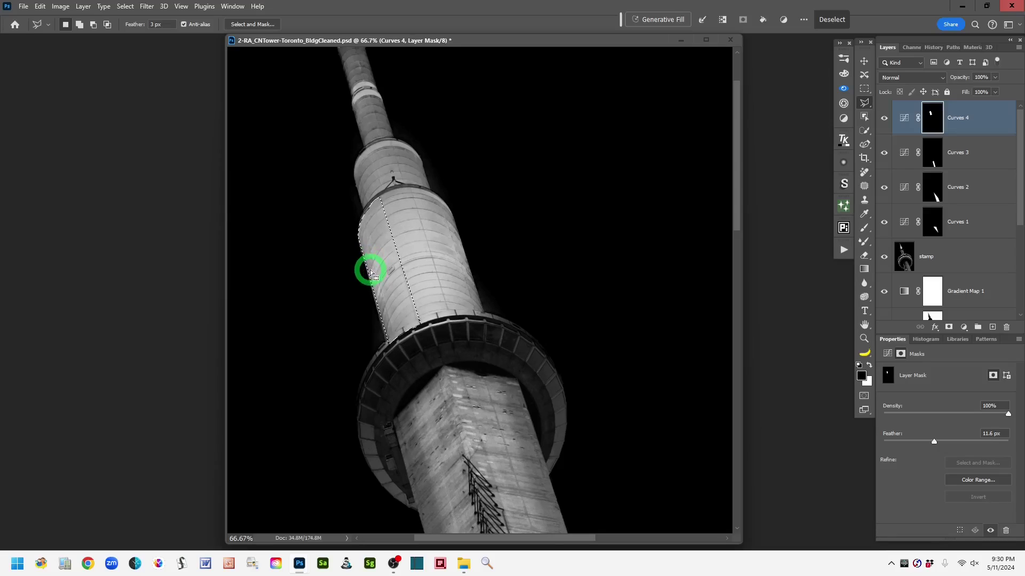
key("shift")
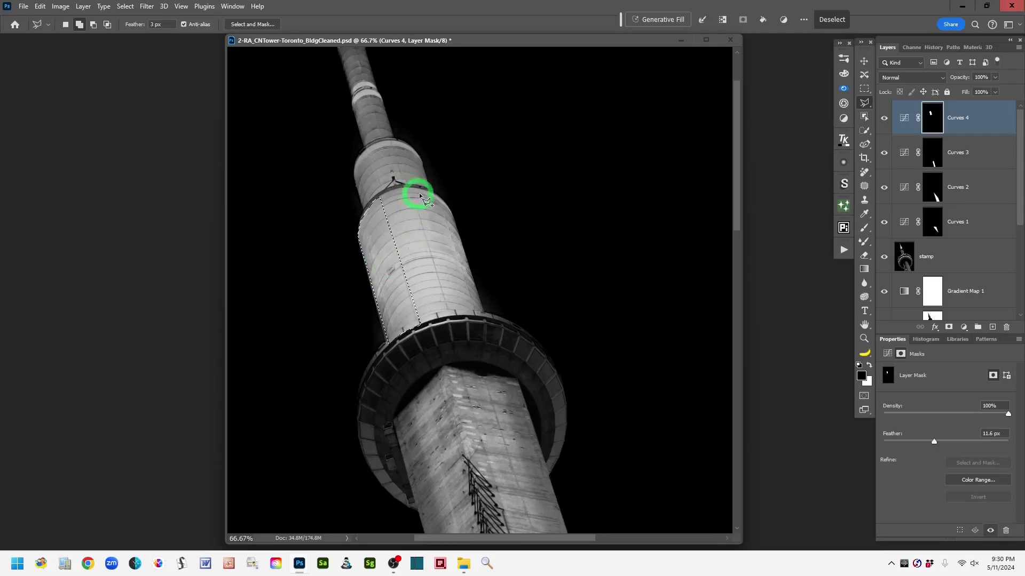
left_click(410, 188, "shift")
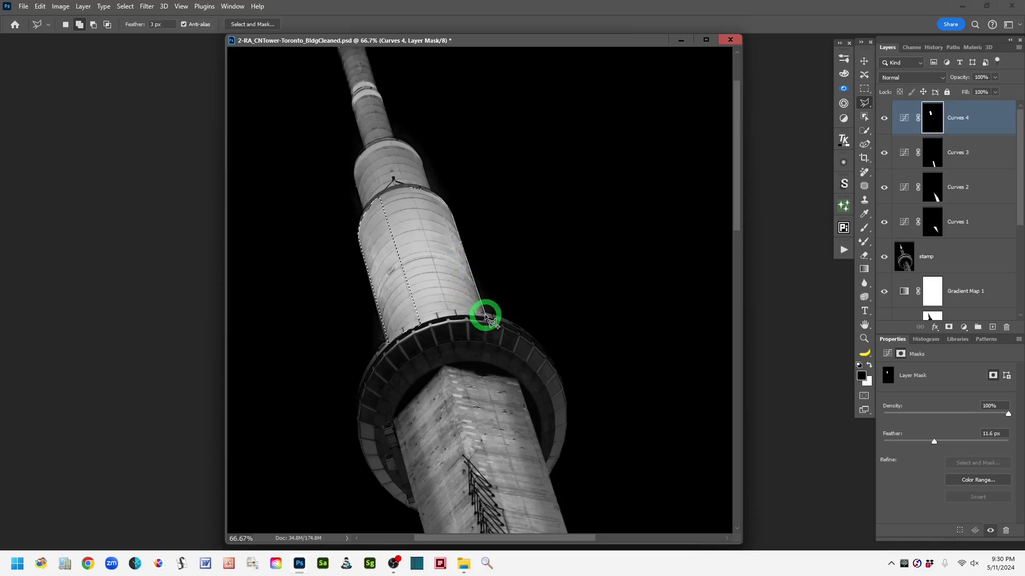
left_click(449, 318)
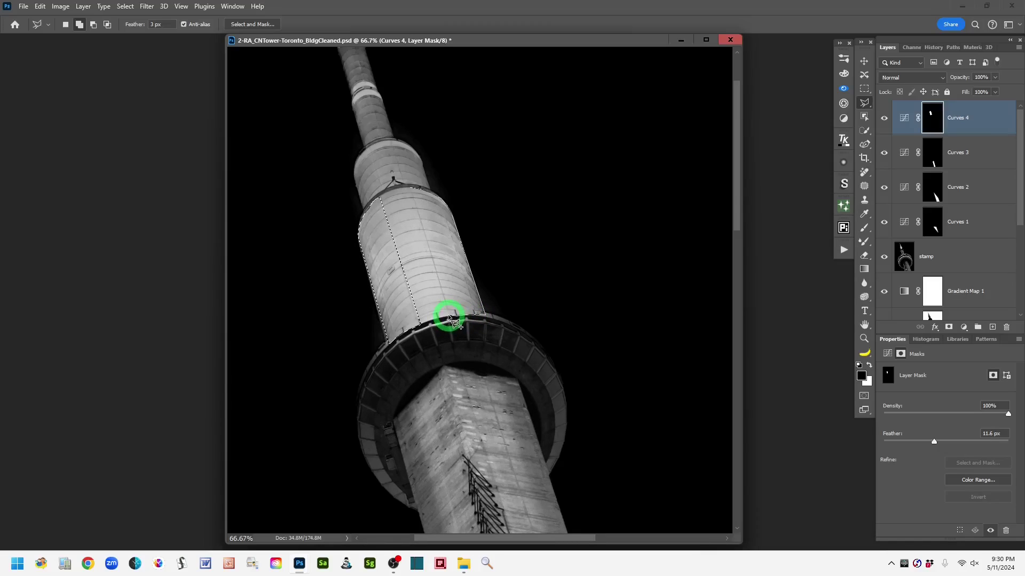
left_click(409, 188)
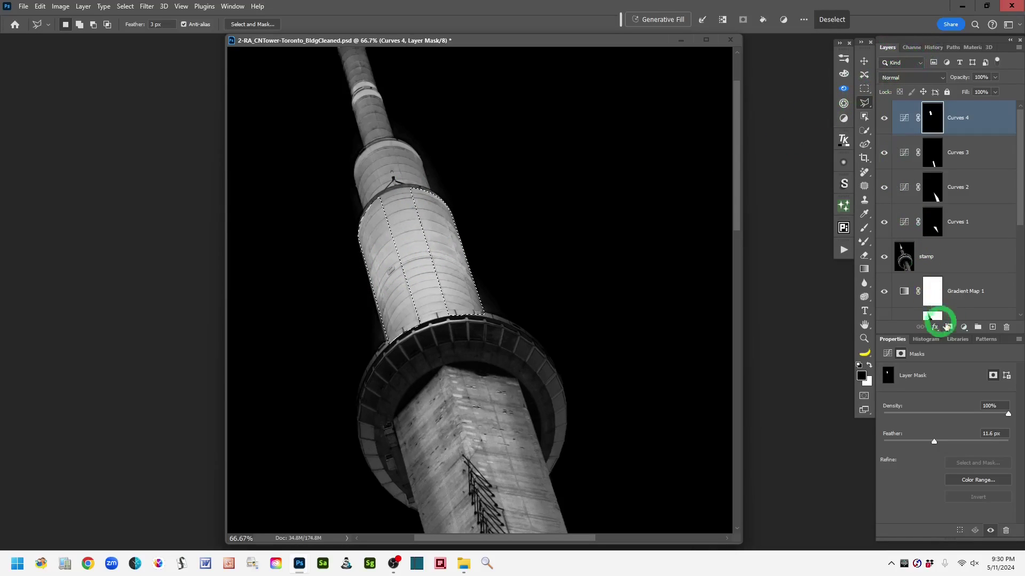
Add a Curves adjustment layer masked to both outer strips and darken its midtones to input 116, output 56
left_click(970, 331)
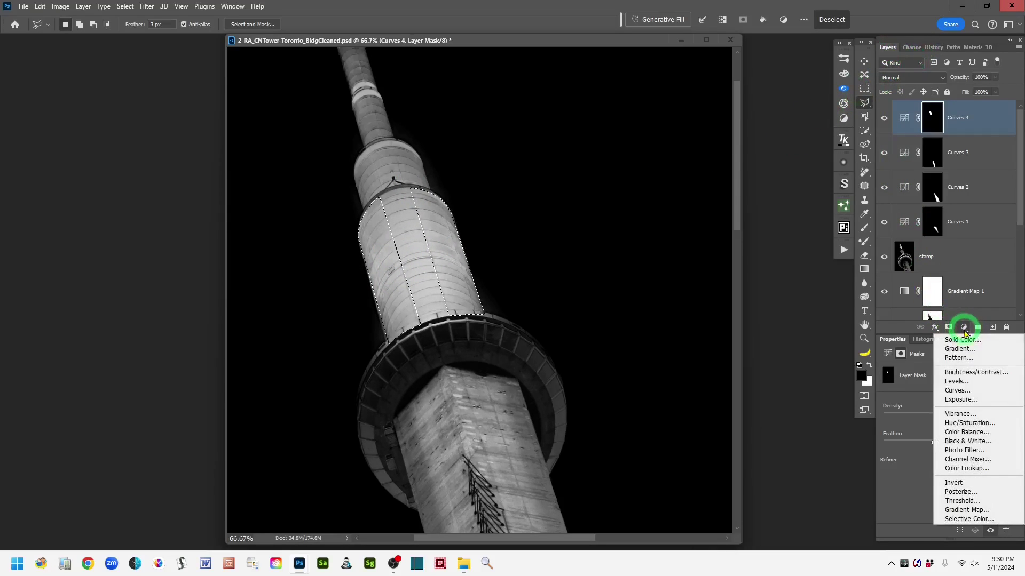
left_click(957, 390)
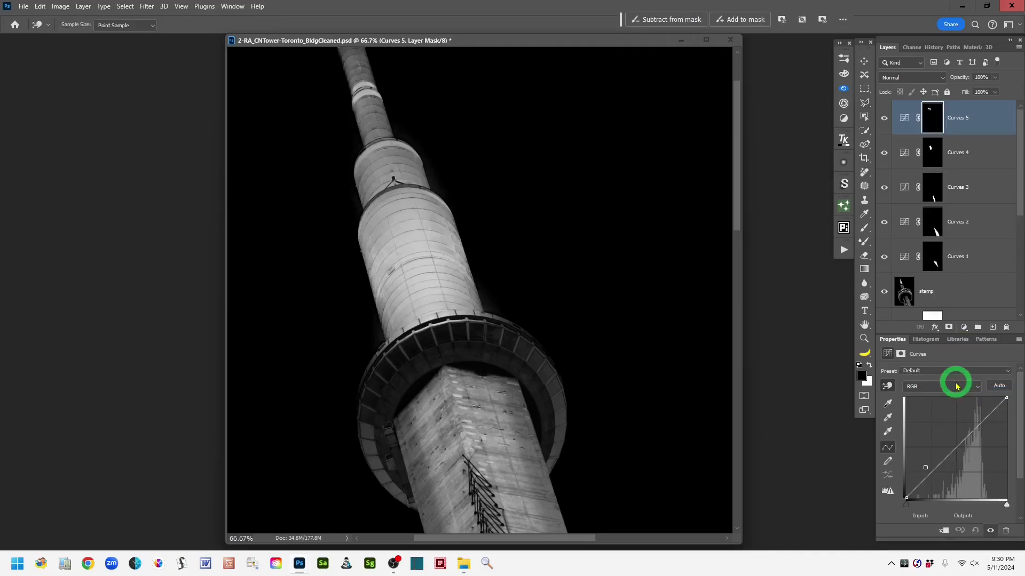
key("l")
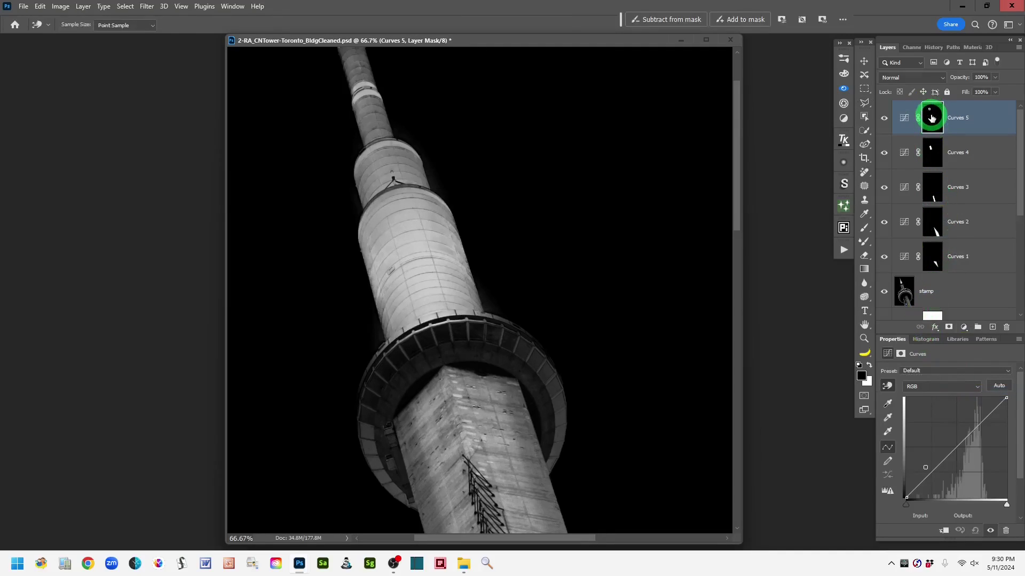
left_click(932, 118, "alt")
left_click(932, 117, "alt")
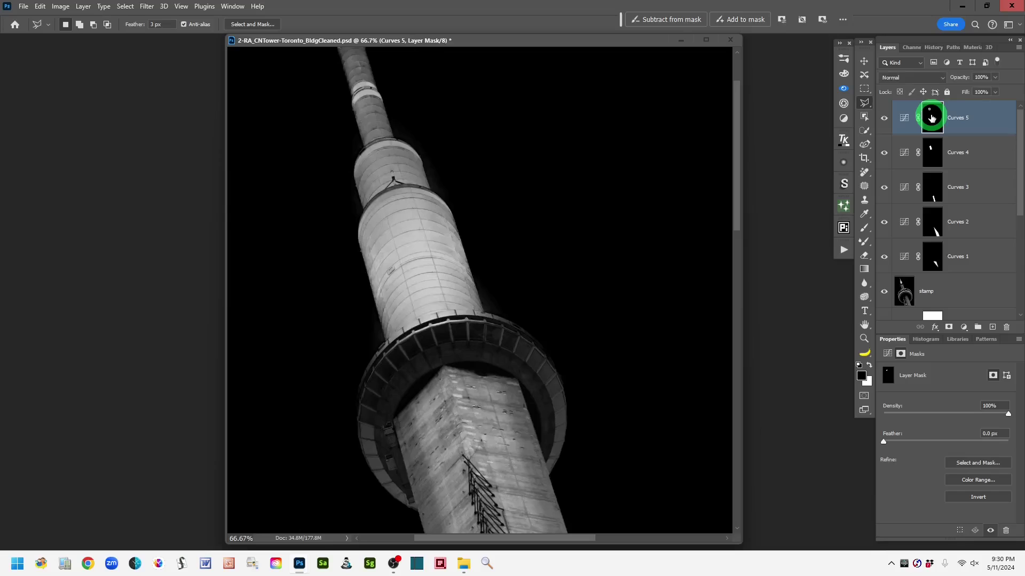
left_click(905, 118)
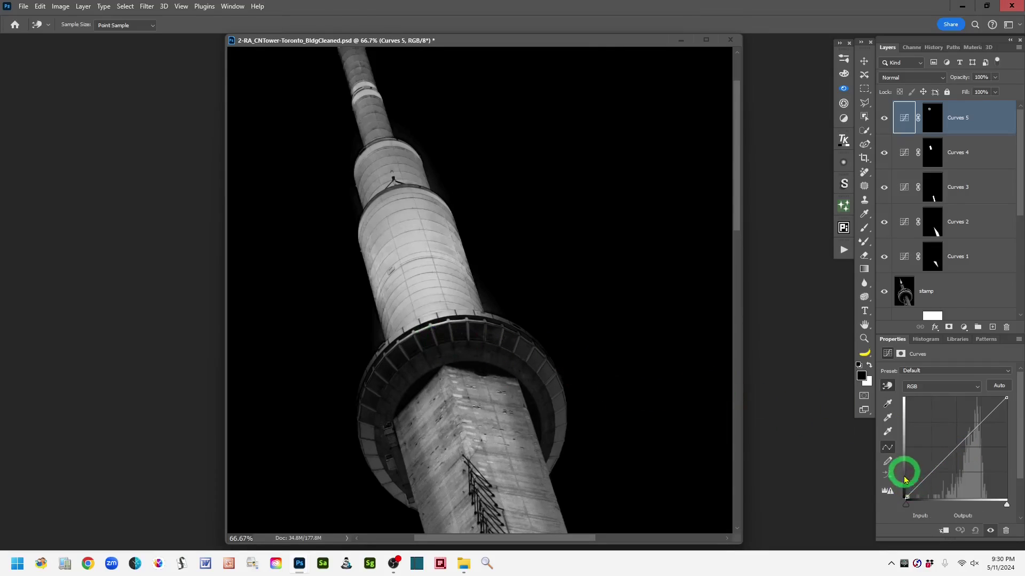
left_click_drag(956, 447, 951, 476)
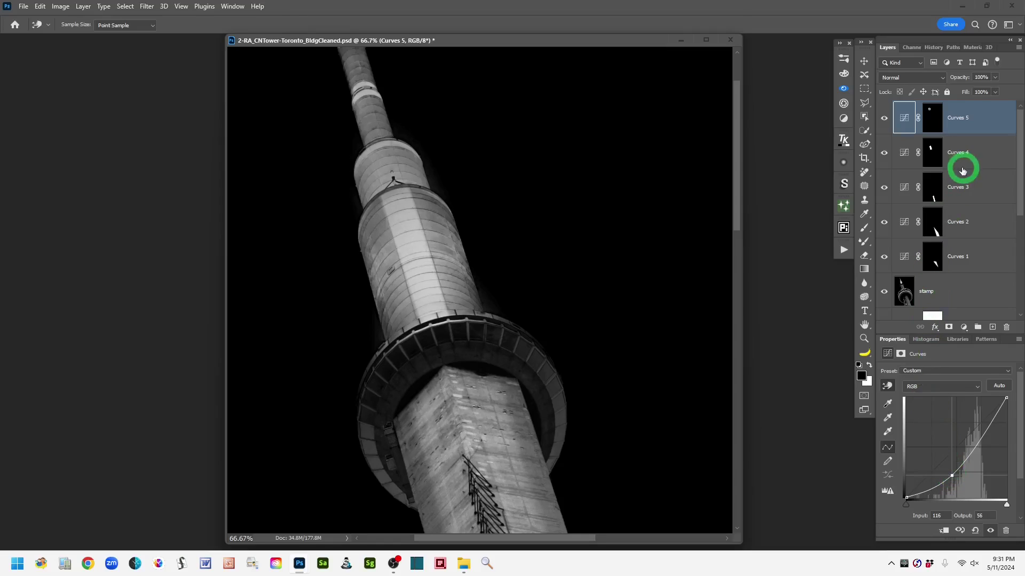
Feather the mask of the cylinder strips' Curves layer by 11.6 px
left_click(931, 120)
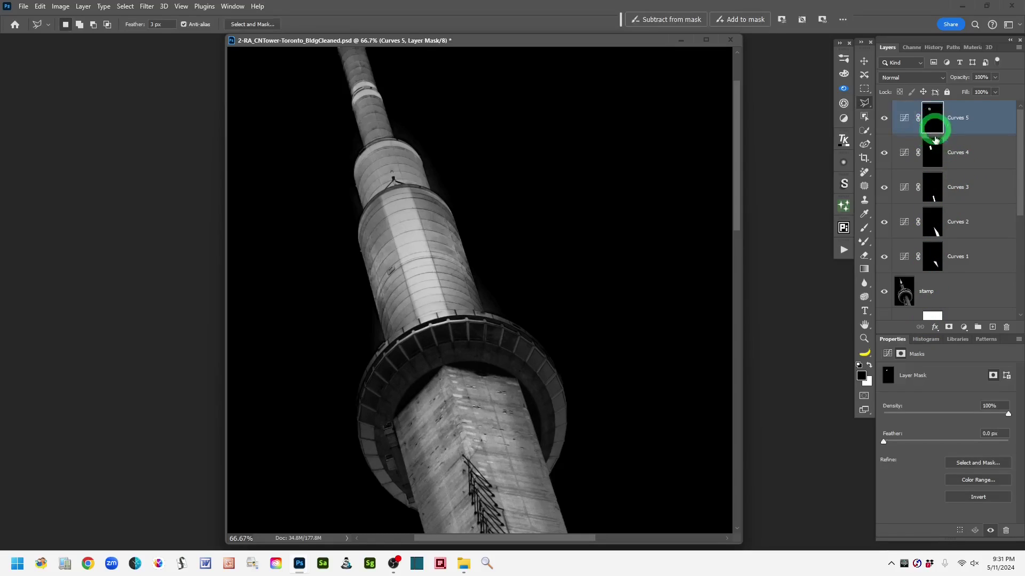
mouse_move(919, 442)
left_mouse_down()
mouse_move(887, 443)
mouse_move(937, 451)
left_mouse_up()
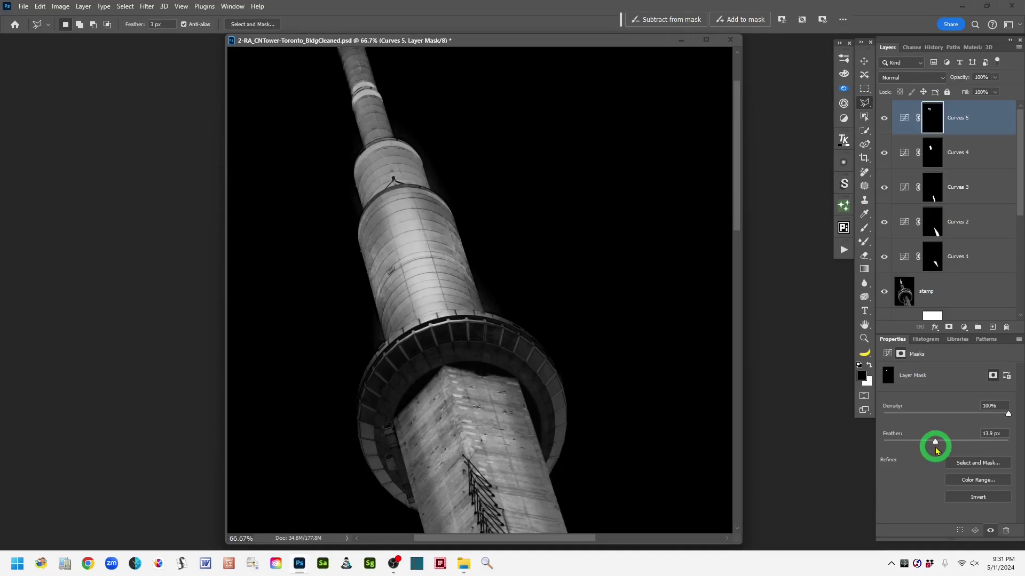
left_click_drag(935, 445, 934, 441)
Darken the cylinder's outer strips further by lowering the curve's midtone point to input 116, output 37
left_click(931, 118)
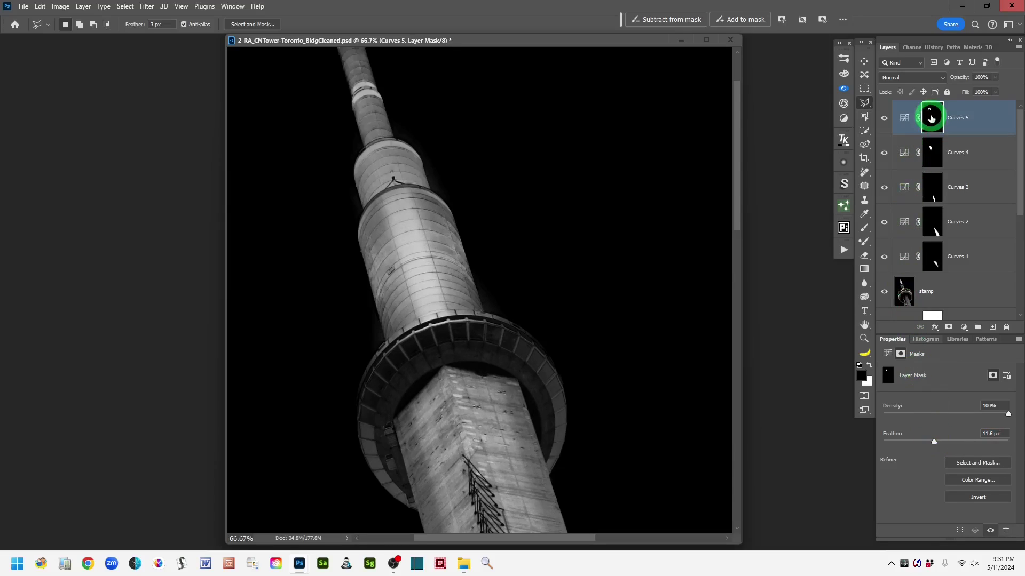
left_click(903, 118)
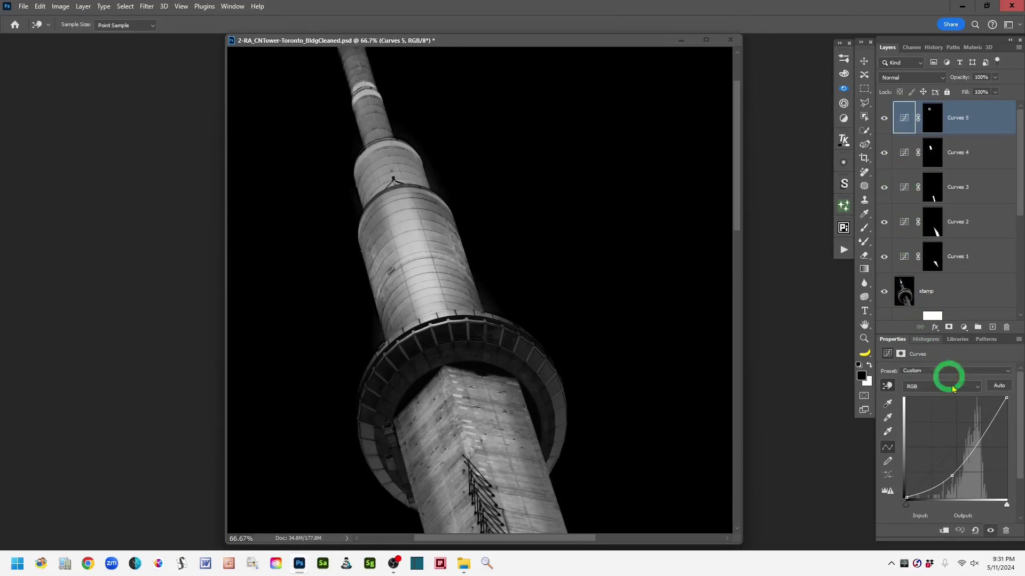
left_click(951, 476)
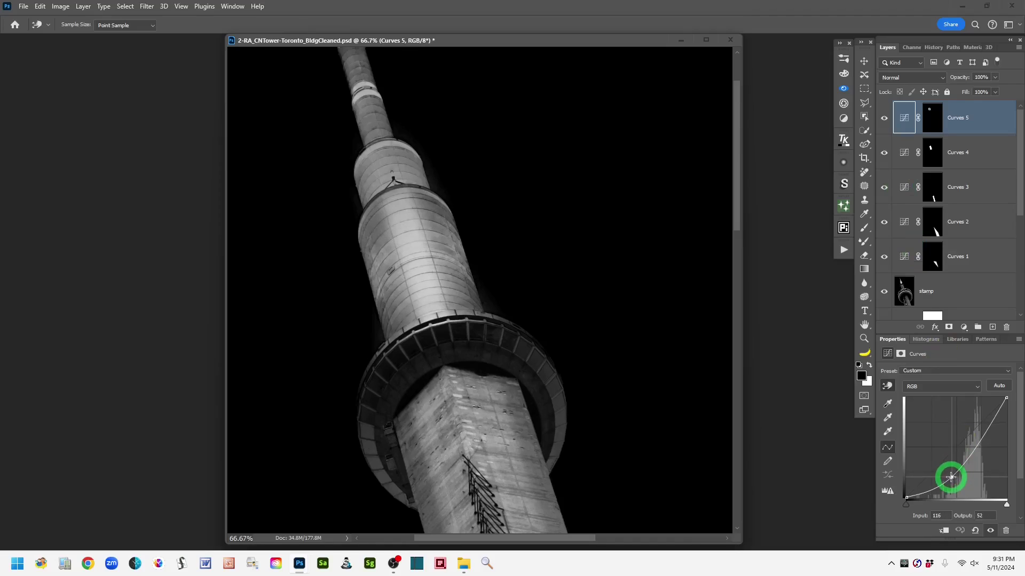
left_click_drag(951, 476, 951, 483)
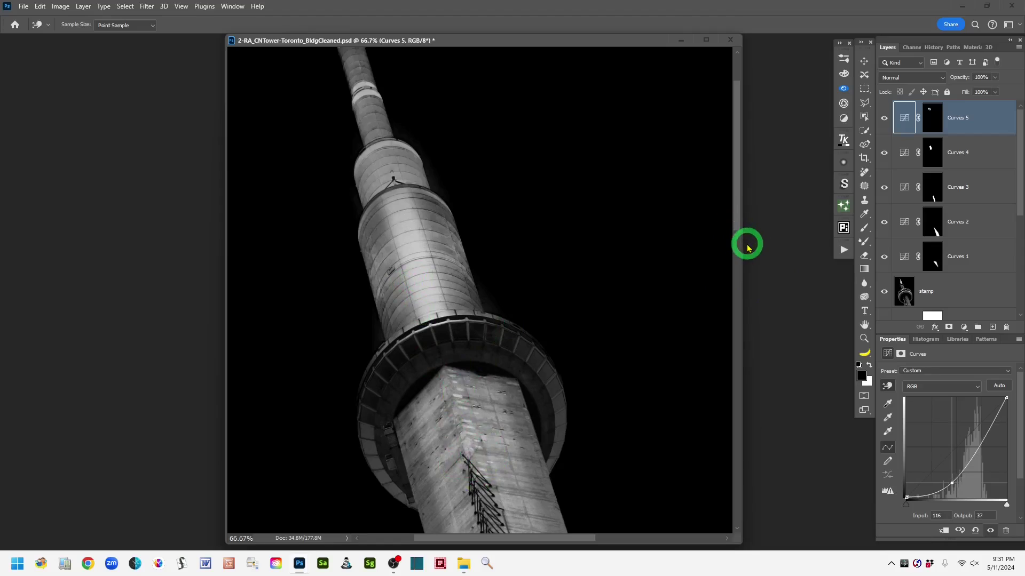
Create a new top layer, stamp all visible layers into it and name it "stamp"
key("ctrl+minus")
key("ctrl+minus")
key("ctrl+minus")
key("ctrl+minus")
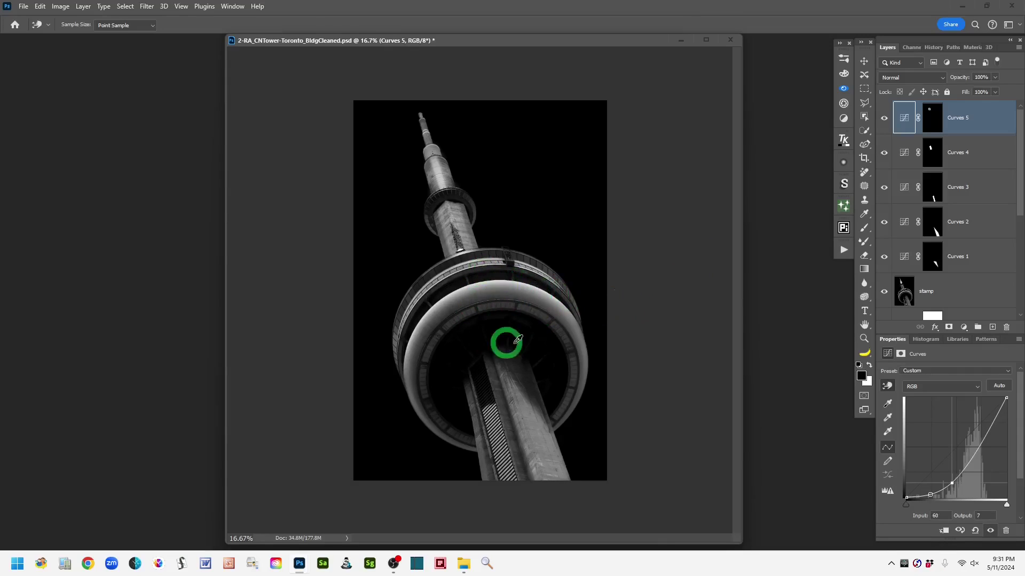
left_click(527, 398)
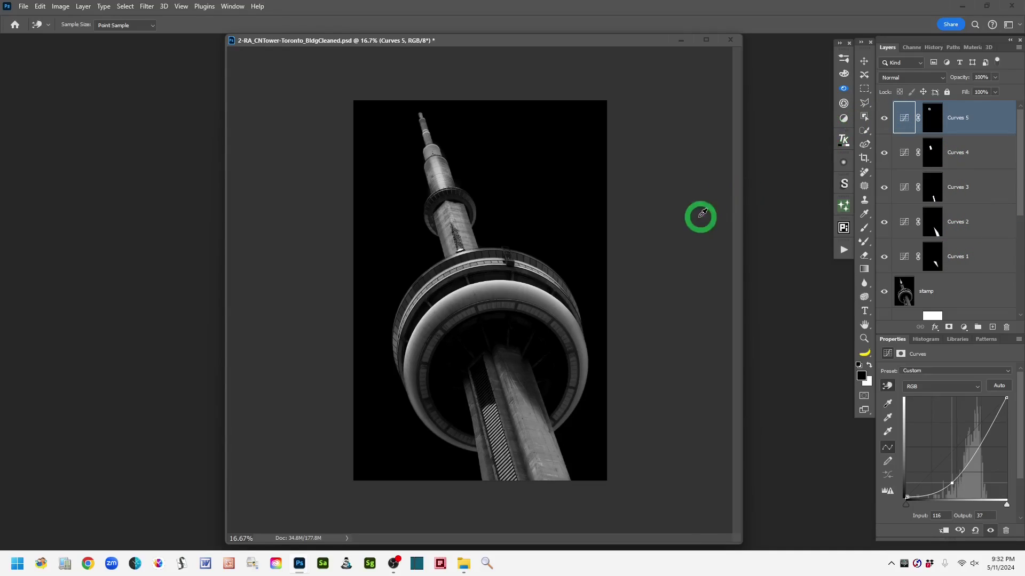
left_click(491, 257, "ctrl")
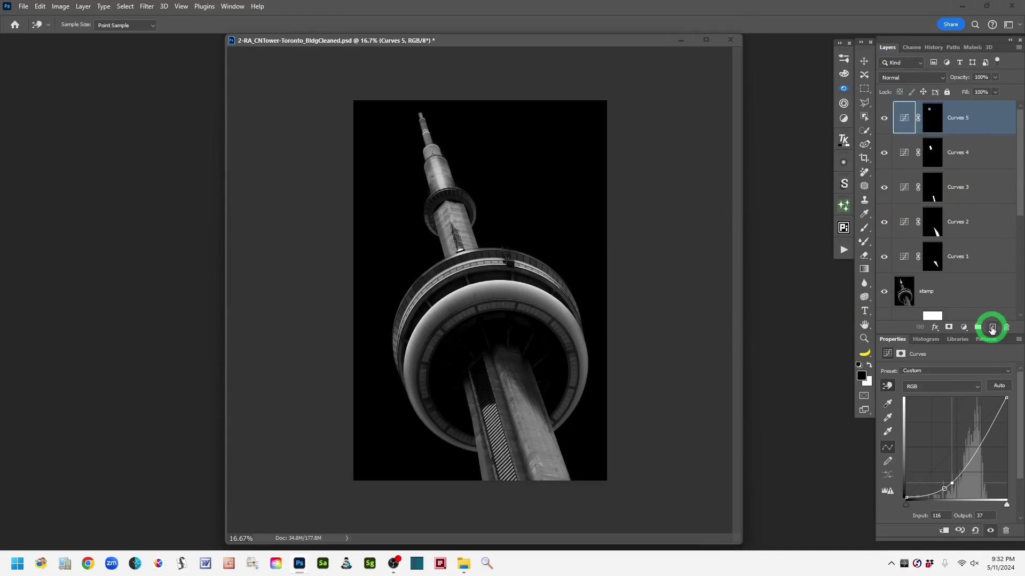
left_click(992, 328)
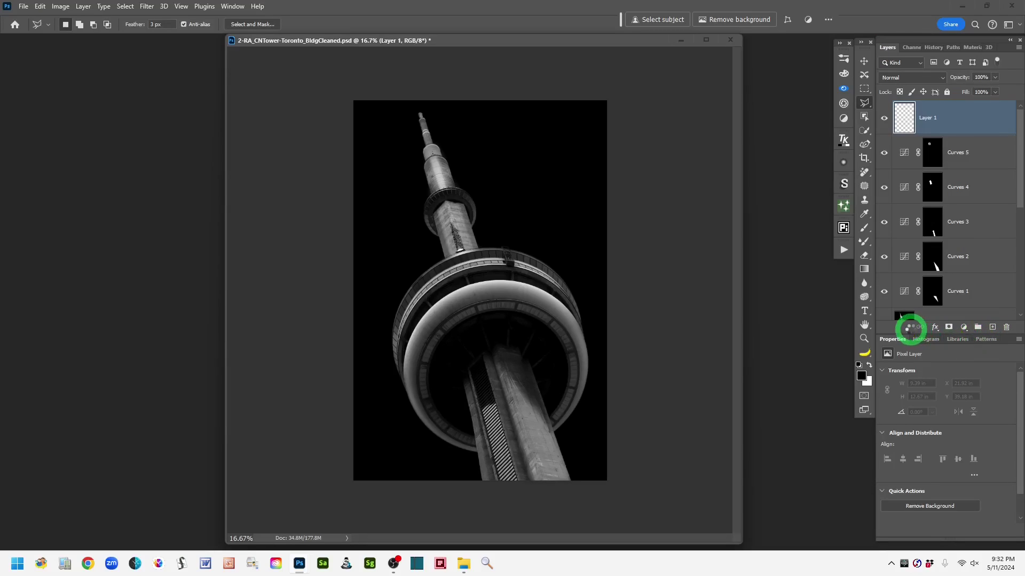
key("ctrl+shift+alt+e")
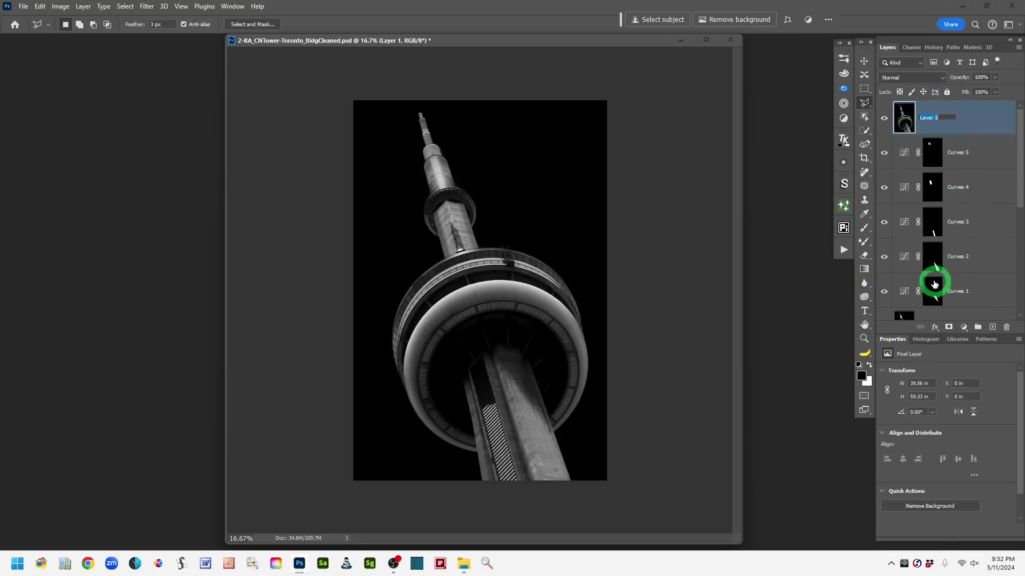
type("s")
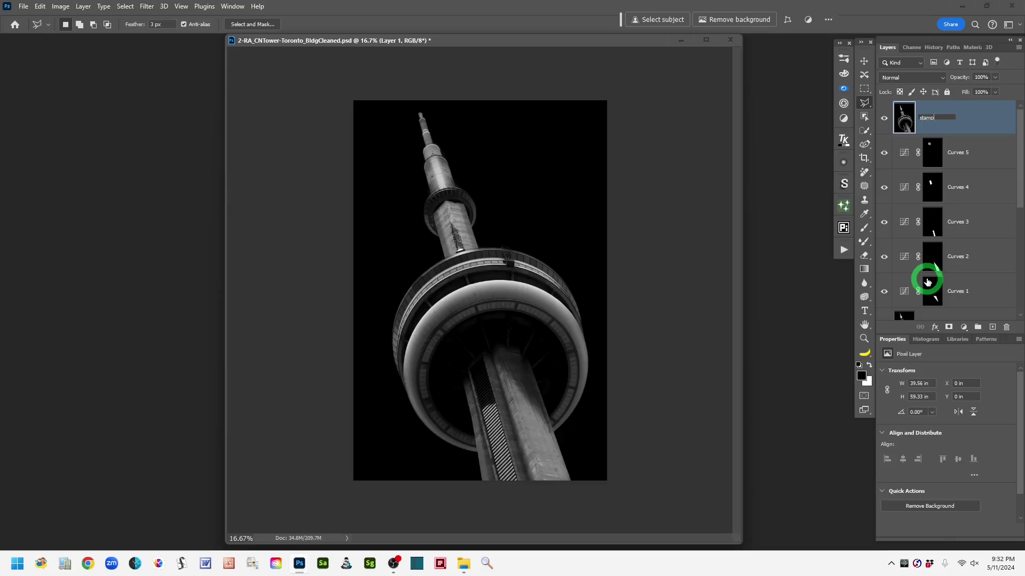
type("tamp")
key("Return")
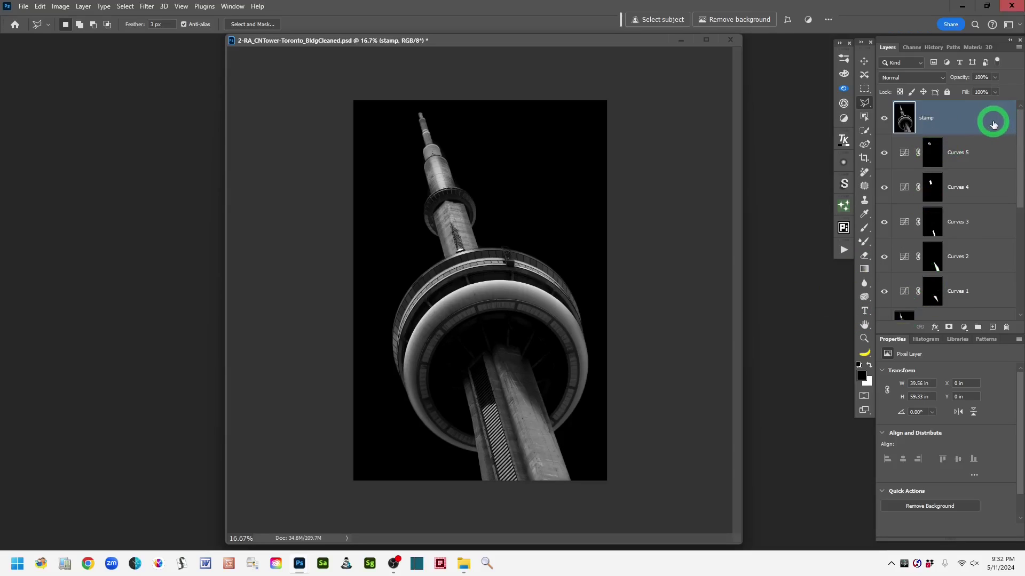
Rename the top stamped layer "stamp - ACR text., clarity, contrast"
double_click(940, 118)
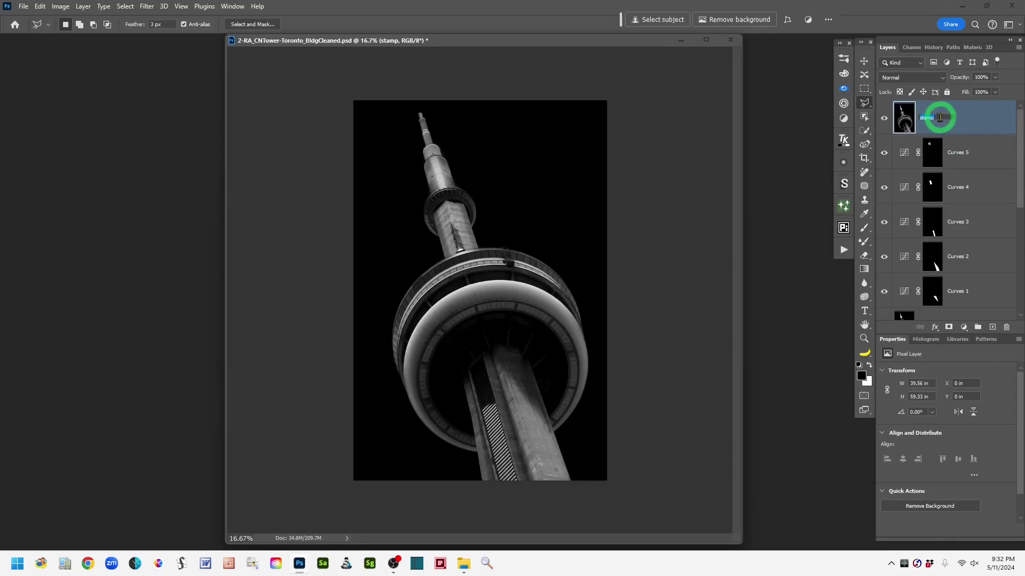
left_click(940, 118)
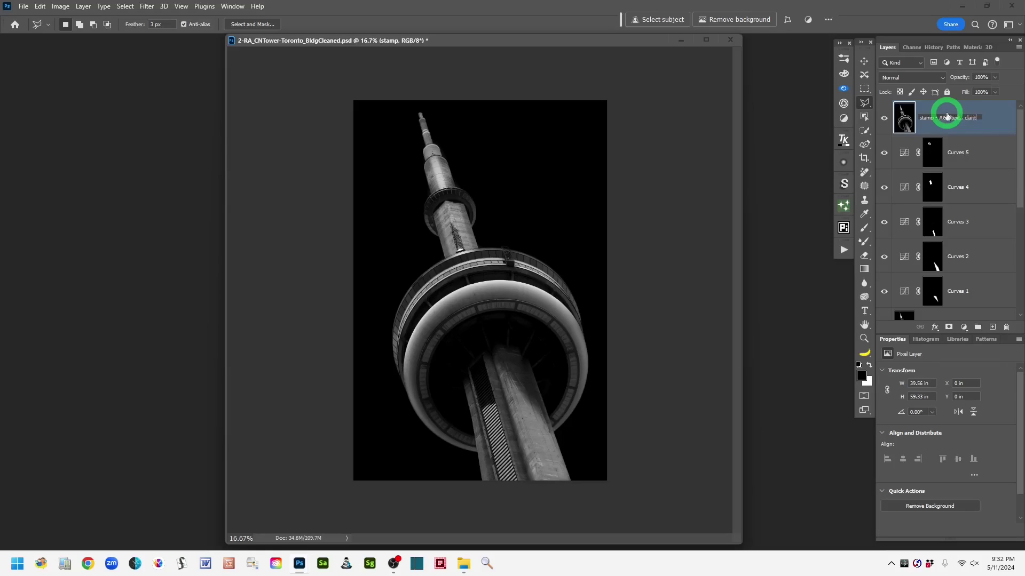
left_click(981, 132)
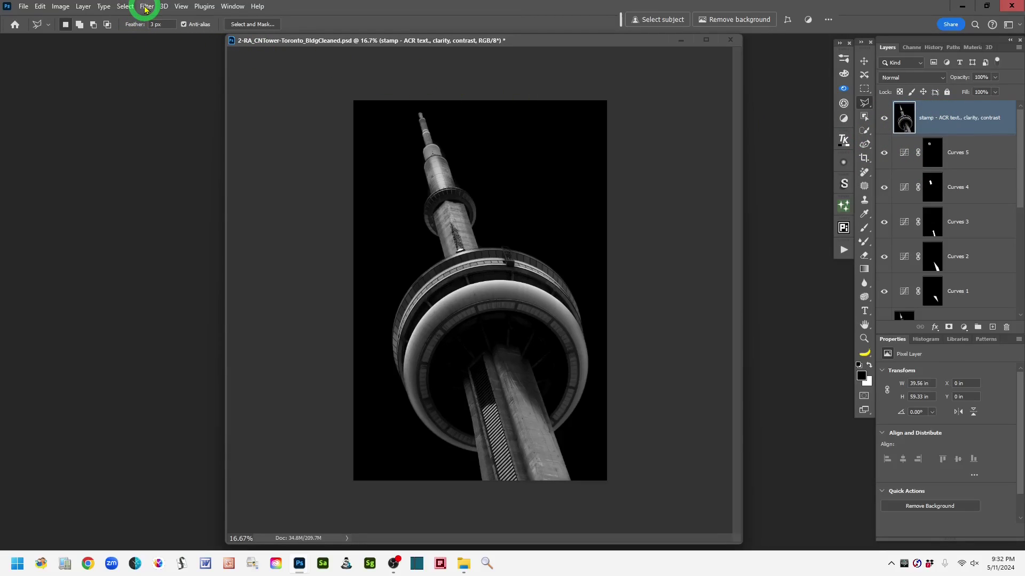
Start the Camera Raw Filter on the stamped layer, raise Texture to +25 and compare the image with and without the Effects adjustments
left_click(145, 9)
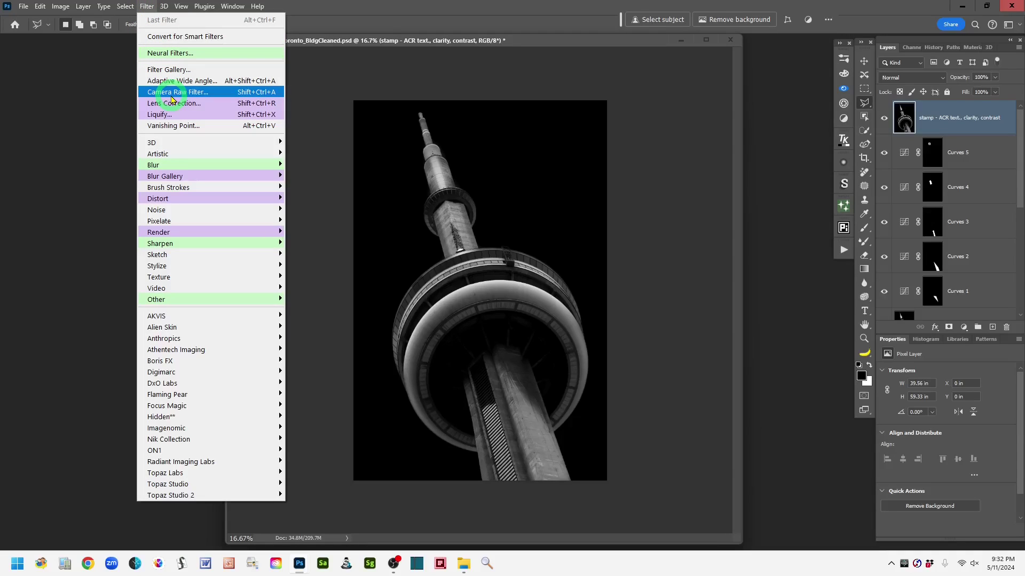
left_click(228, 93)
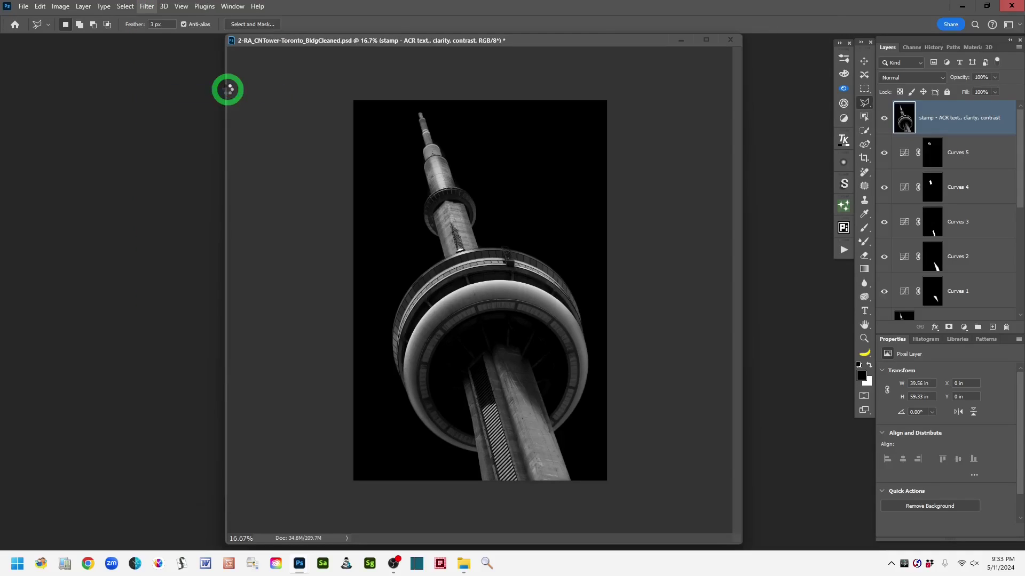
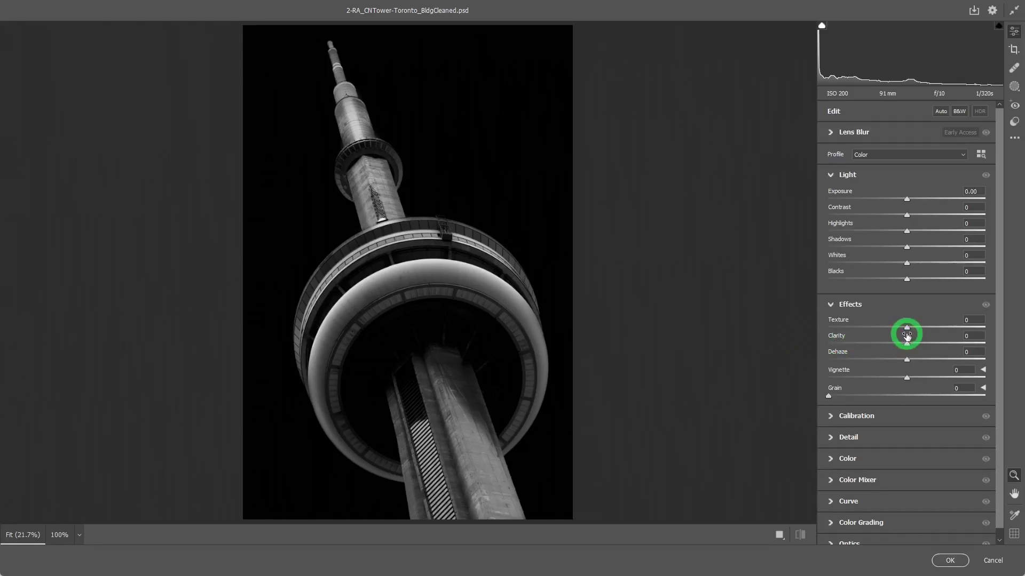
left_click_drag(905, 330, 923, 332)
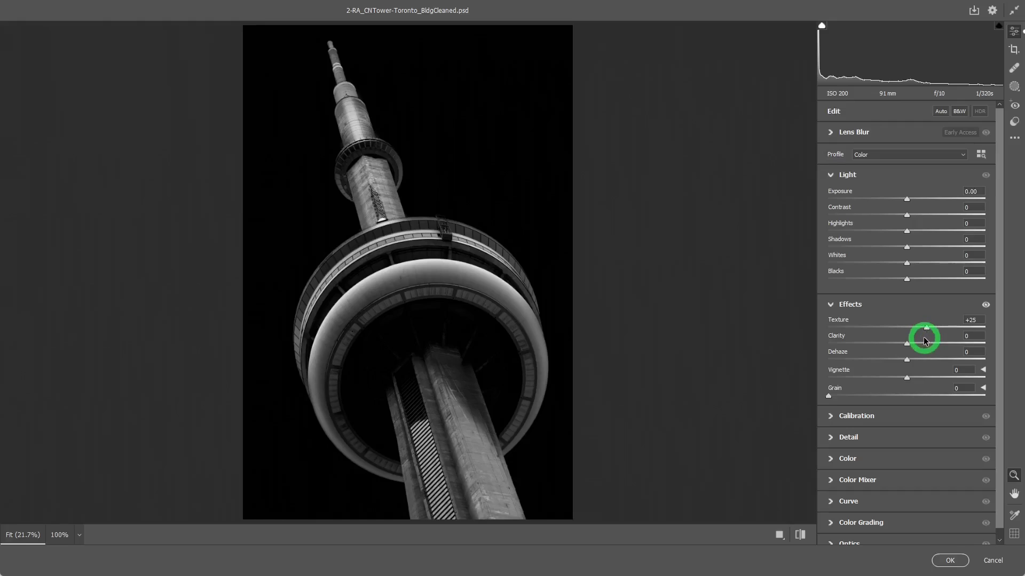
left_click(986, 306)
left_click(986, 306)
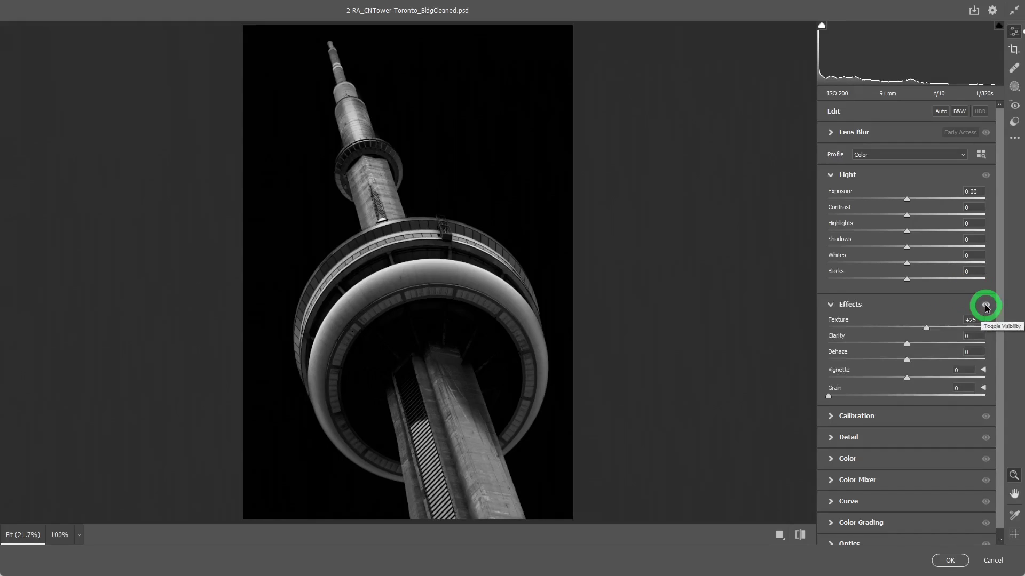
left_click(986, 306)
left_click(986, 305)
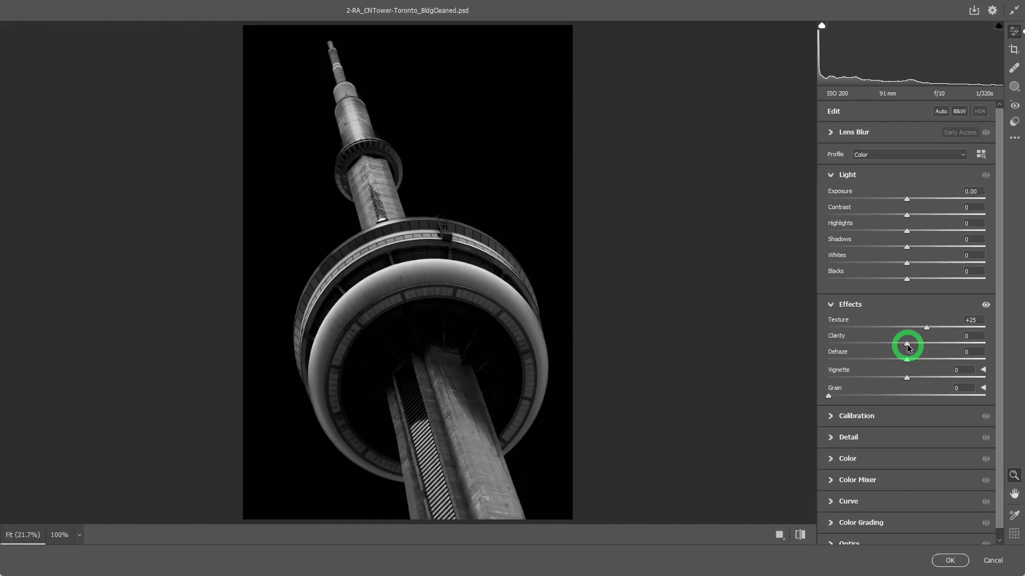
Raise Clarity to +12 and check the Effects adjustments on and off at close range on the tower's pod
left_click_drag(908, 348, 916, 347)
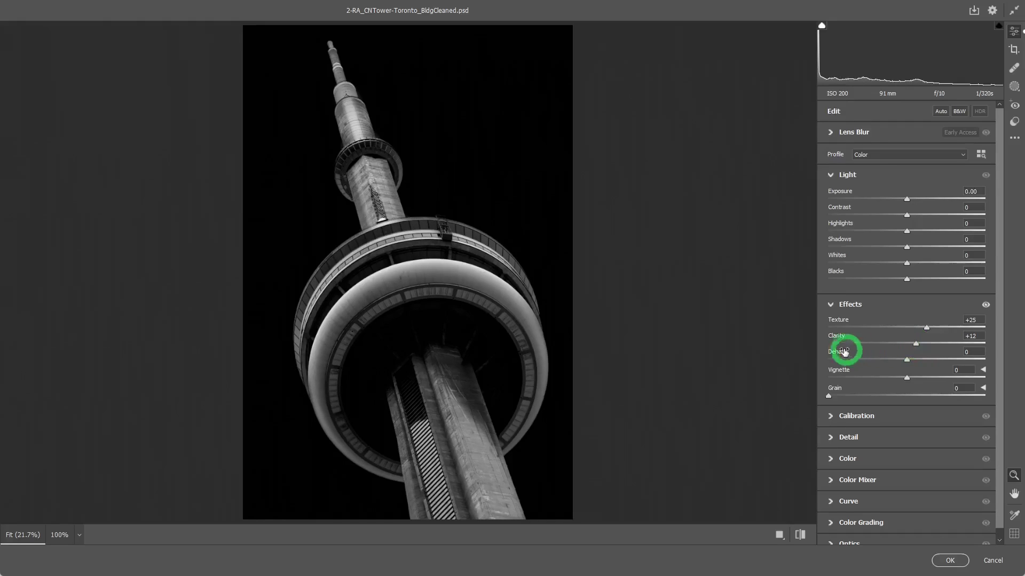
left_click(760, 346)
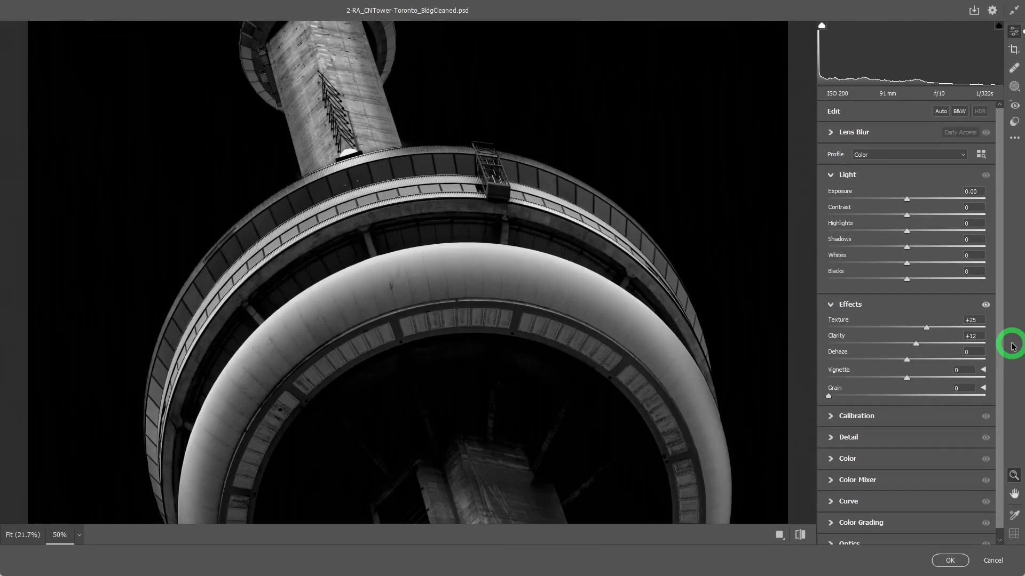
left_click(985, 305)
left_click(986, 305)
left_click(985, 305)
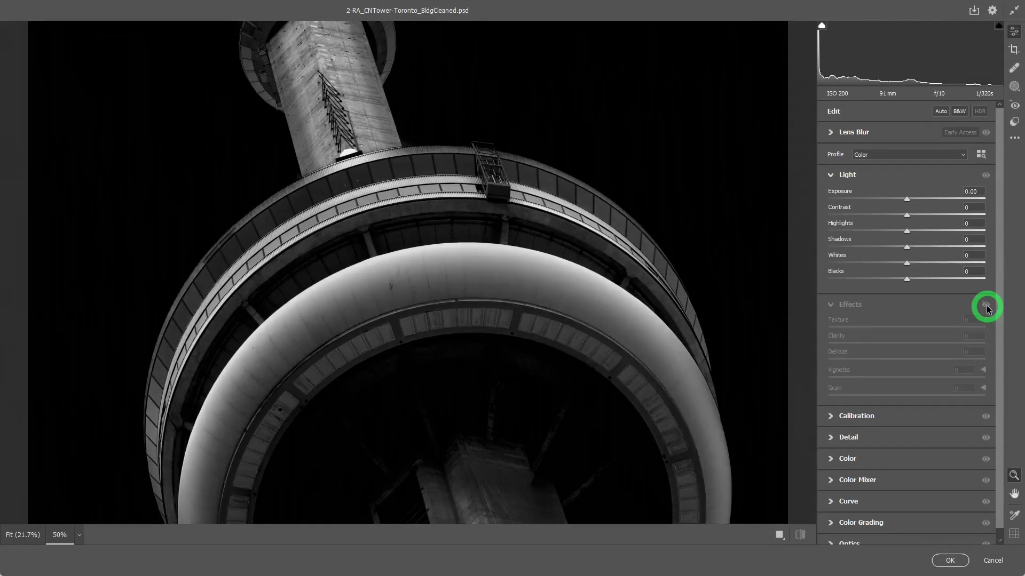
left_click(985, 305)
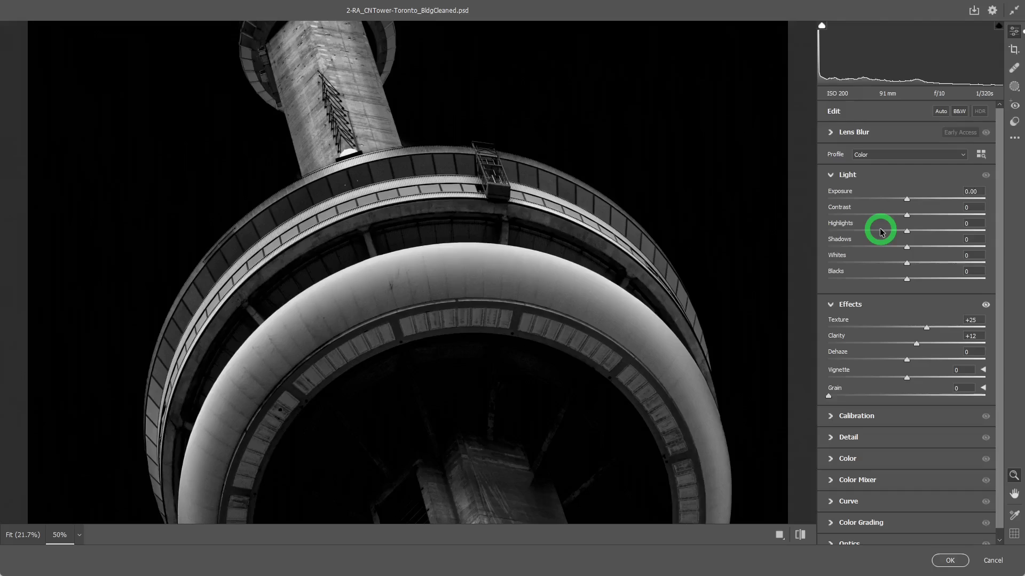
Raise Contrast to +41 and compare the image with and without the Light adjustments
key("ctrl+minus")
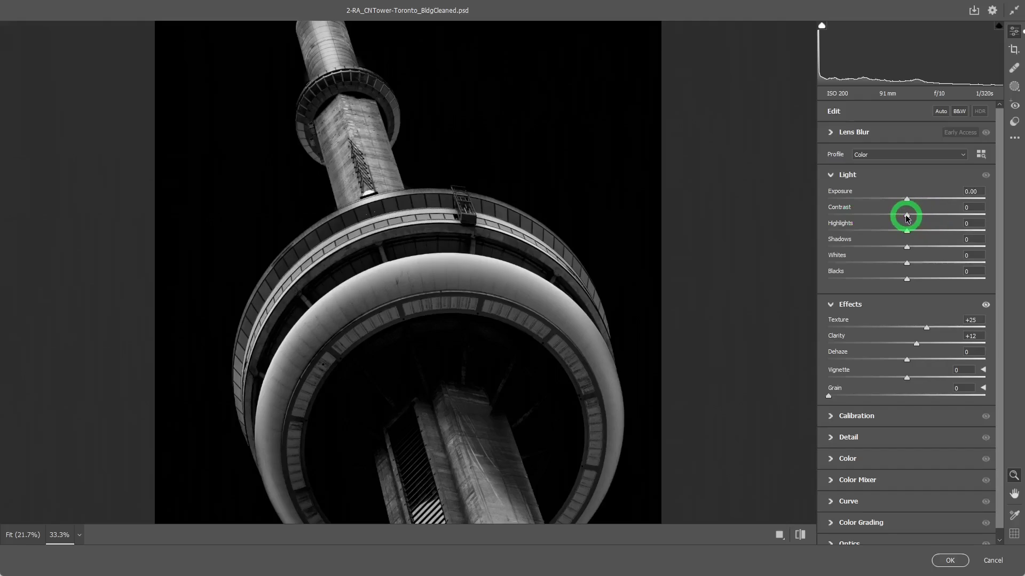
left_click_drag(907, 218, 920, 221)
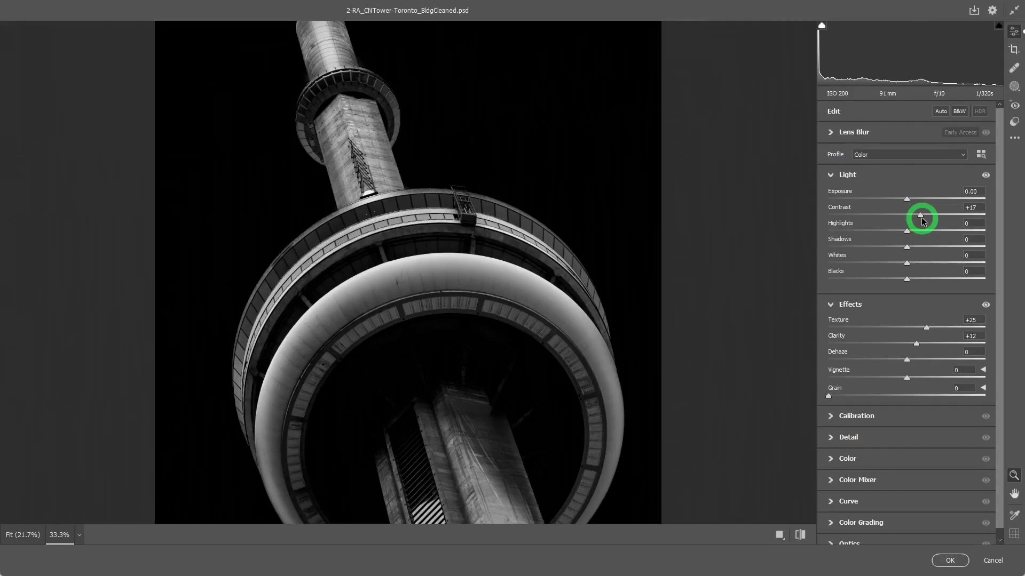
left_click_drag(919, 215, 929, 219)
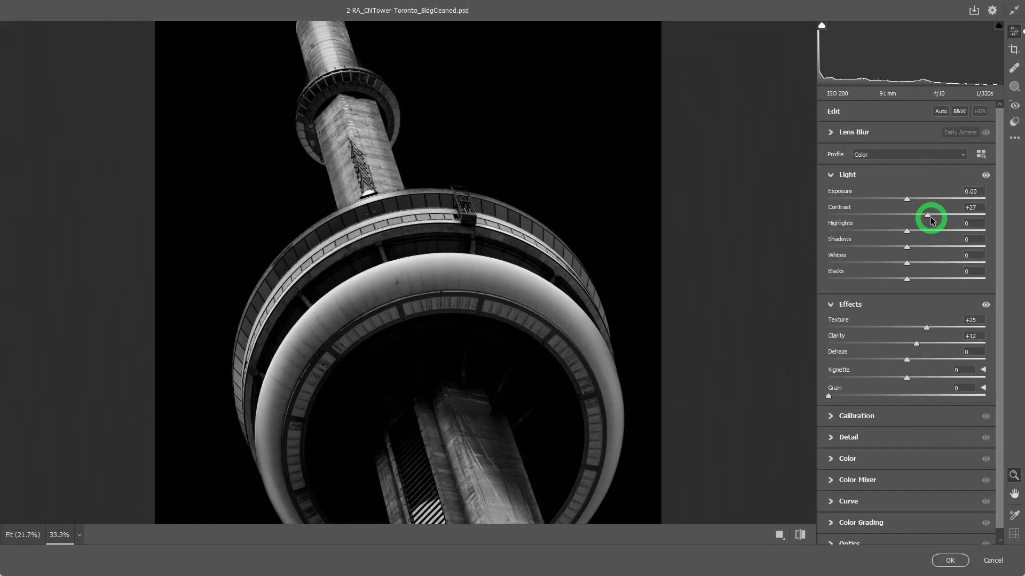
left_click_drag(931, 219, 935, 220)
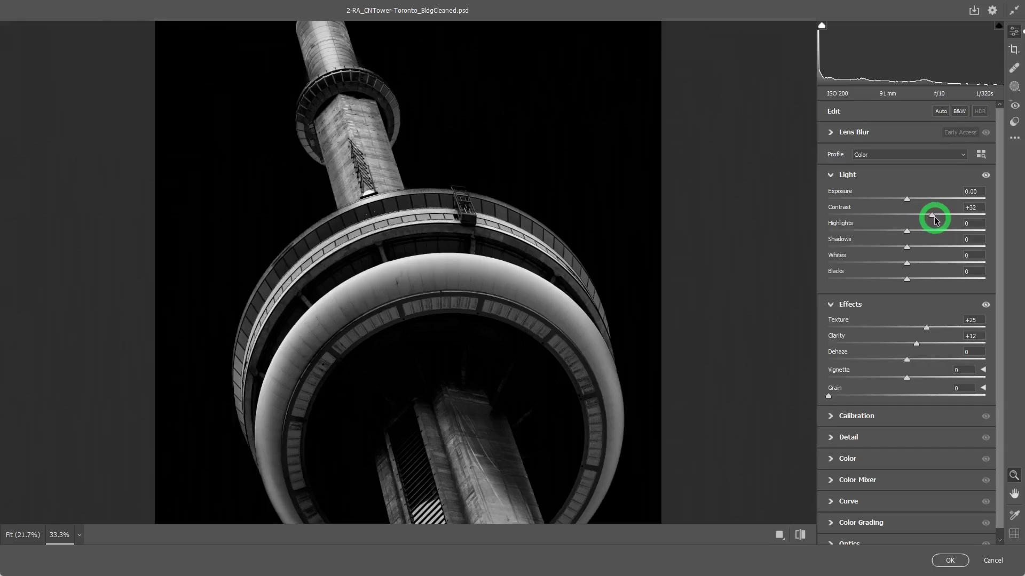
left_click_drag(935, 220, 943, 220)
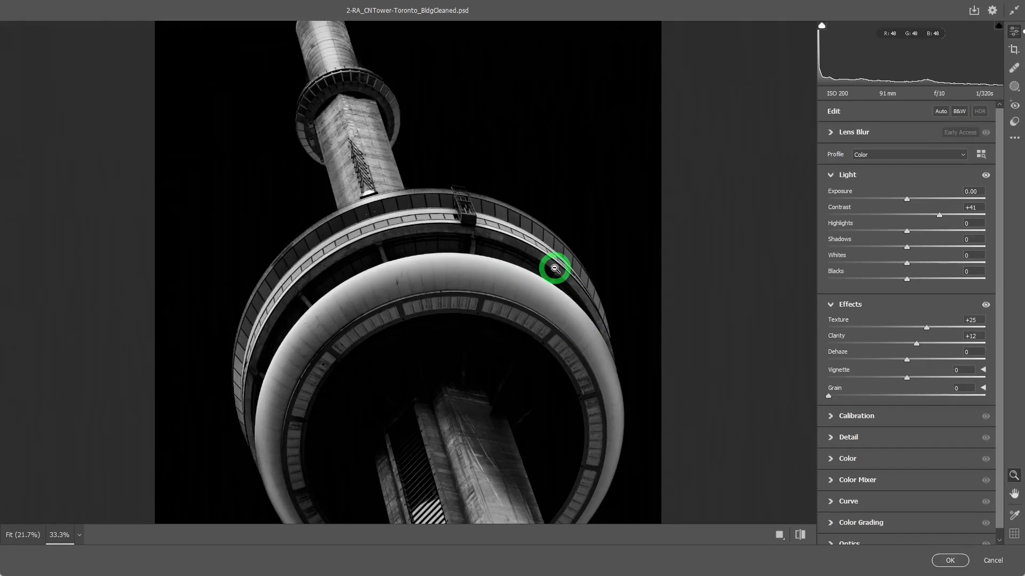
left_click(986, 177)
left_click(986, 177)
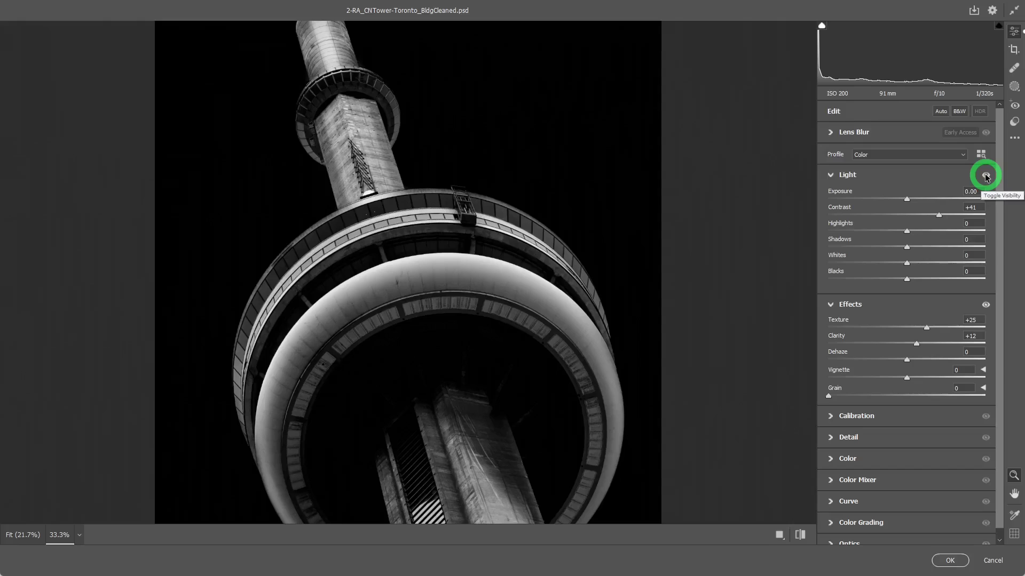
left_click(986, 177)
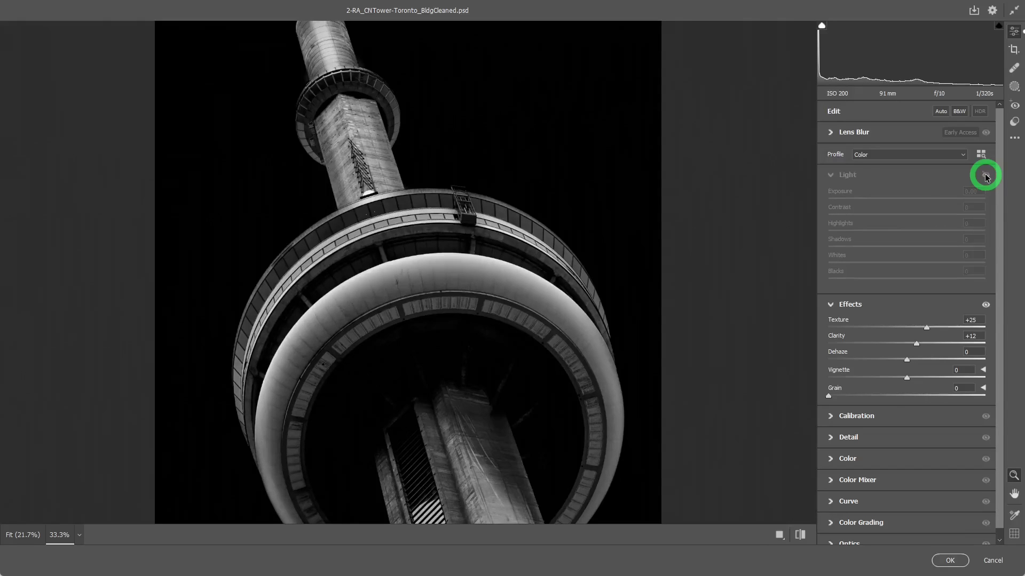
left_click(986, 177)
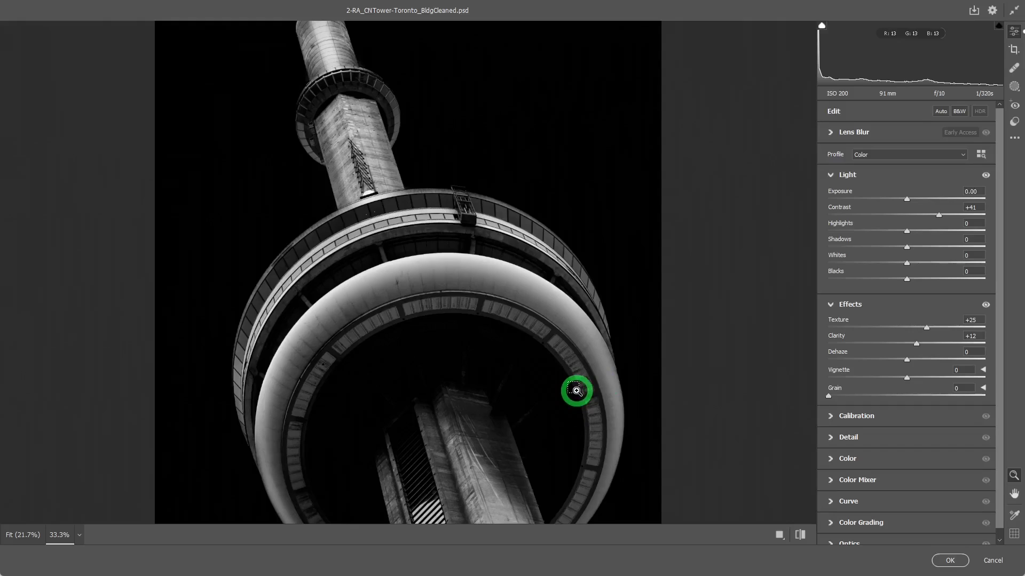
Set Dehaze to -2 and apply the Camera Raw filter to the stamped layer
left_click(576, 391, "alt")
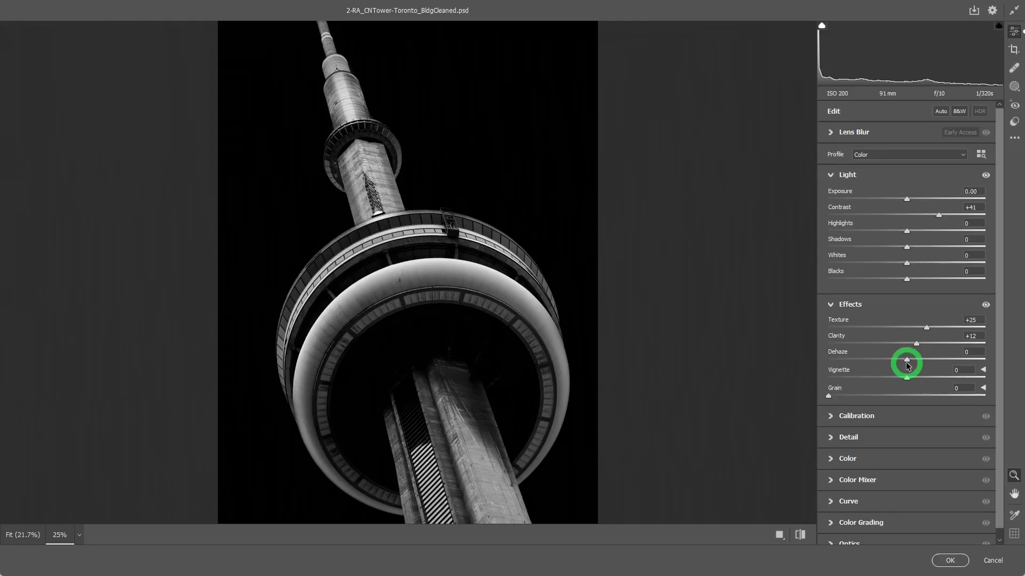
left_click_drag(906, 361, 905, 363)
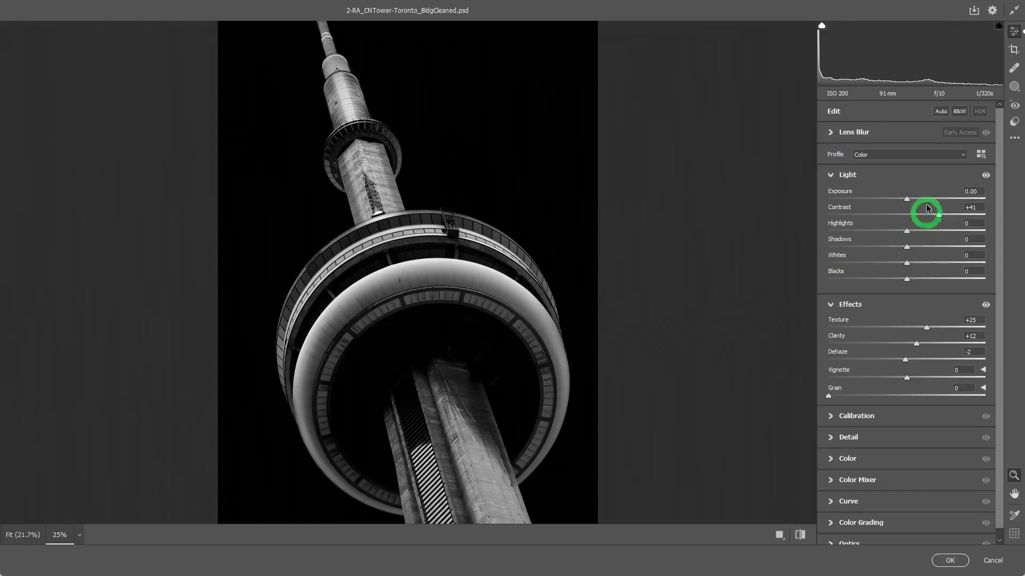
left_click(950, 560)
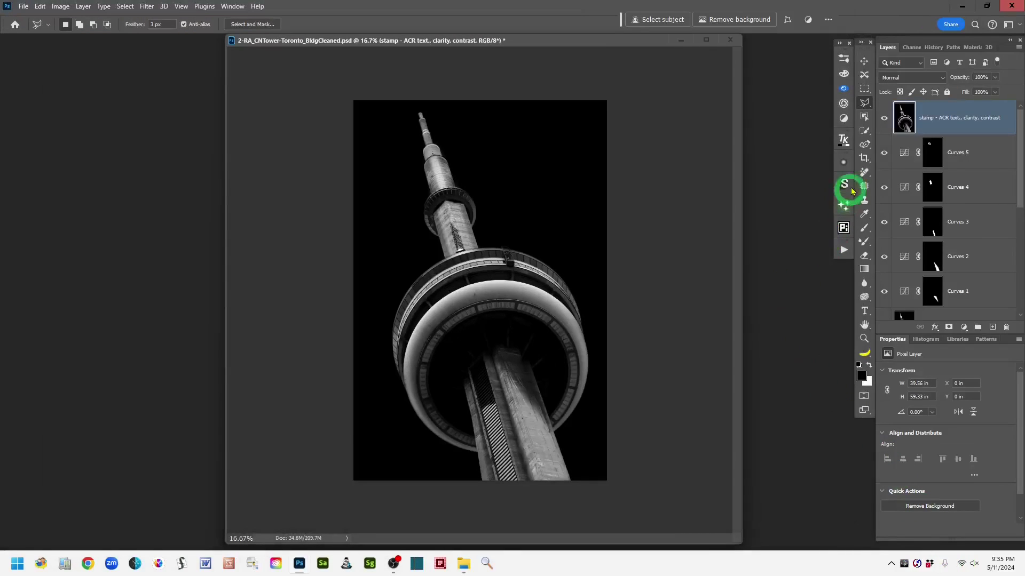
Compare the image with and without the filtered stamp layer, and against the original Background layer alone
left_click(884, 119)
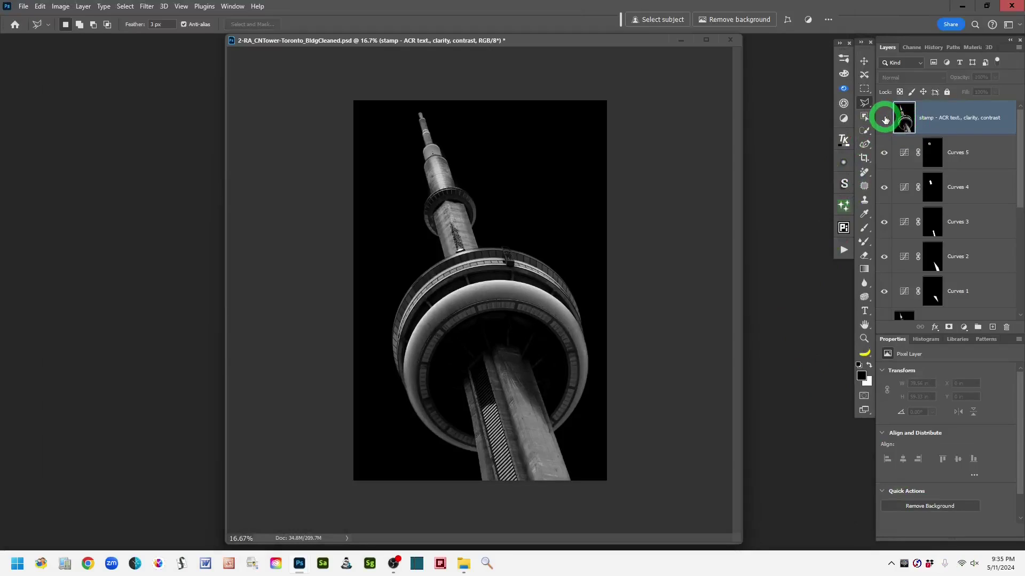
left_click(884, 118)
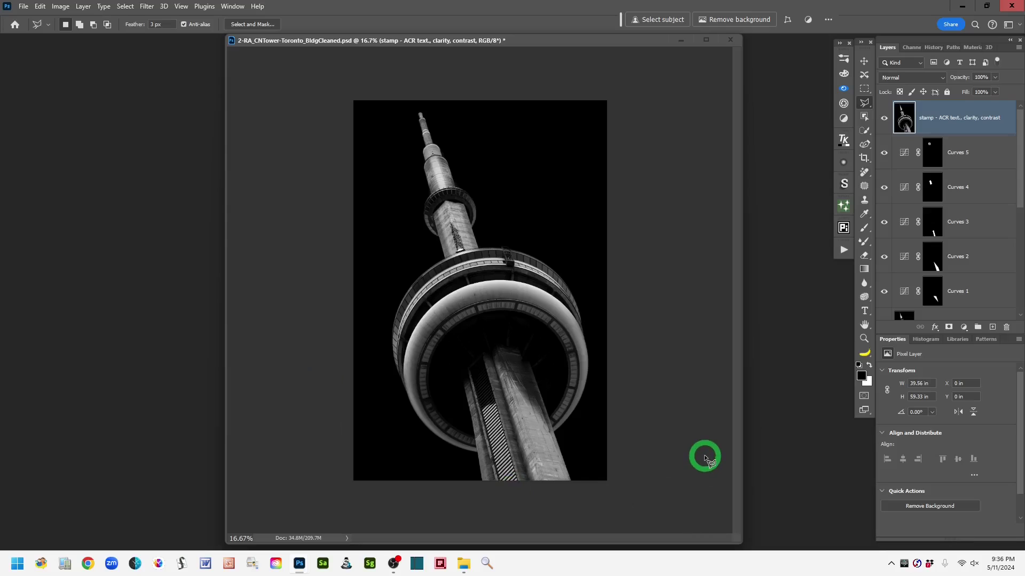
left_click_drag(1018, 194, 1018, 325)
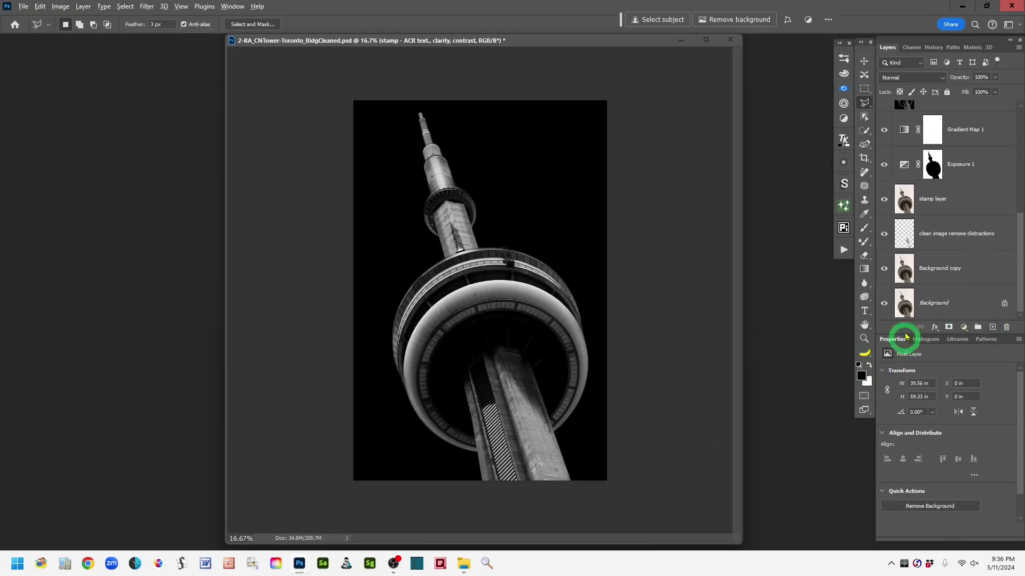
left_click(885, 305, "alt")
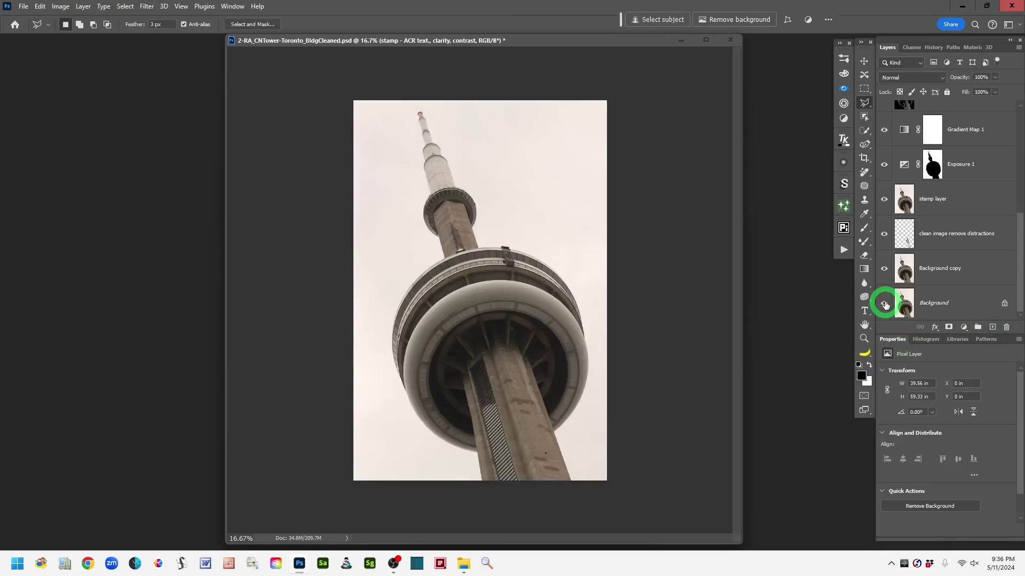
left_click(885, 305, "alt")
left_click(885, 305, "alt")
left_click(885, 305, "alt")
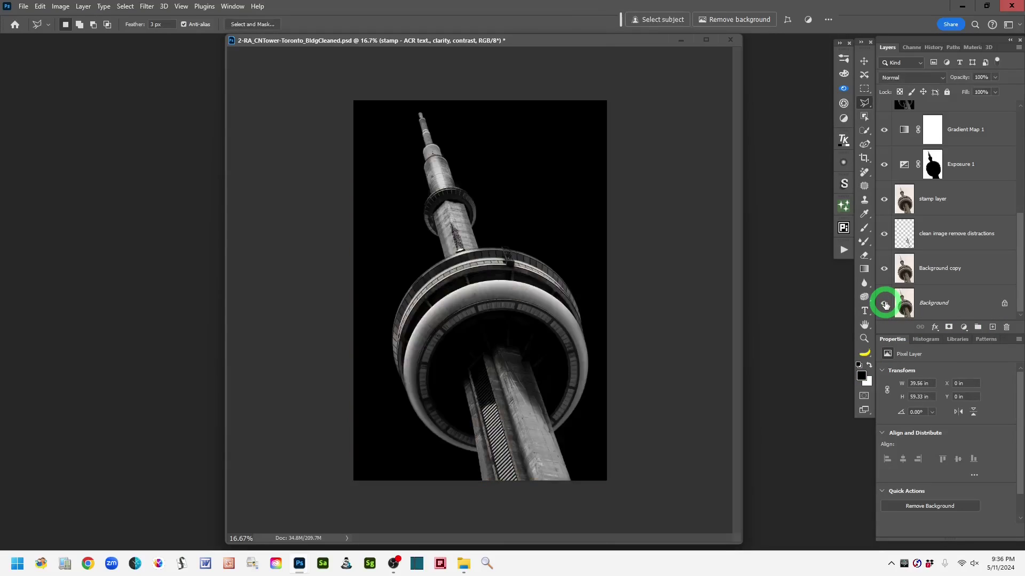
left_click(885, 305, "alt")
left_click(886, 305, "alt")
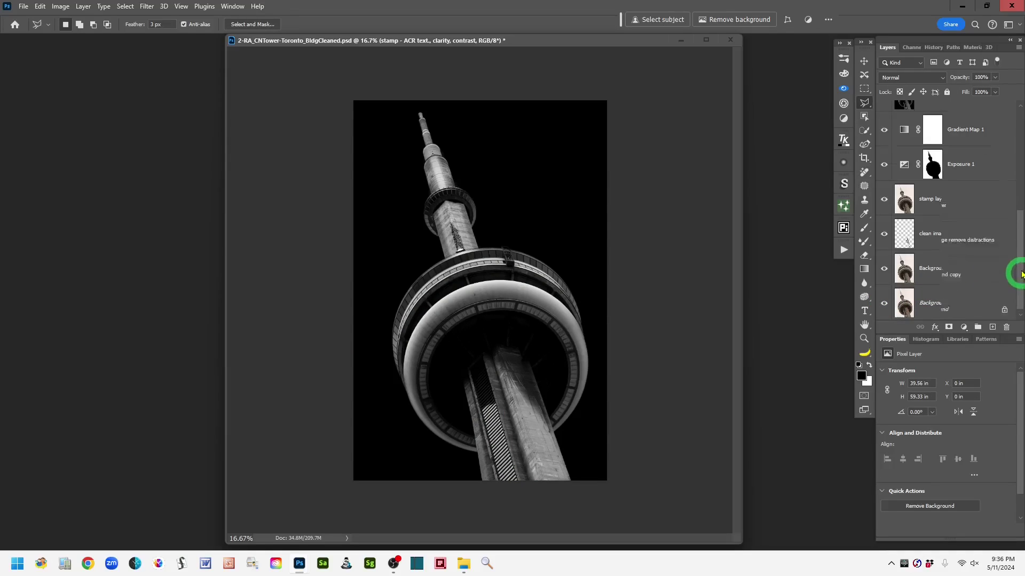
left_click_drag(1019, 273, 1019, 142)
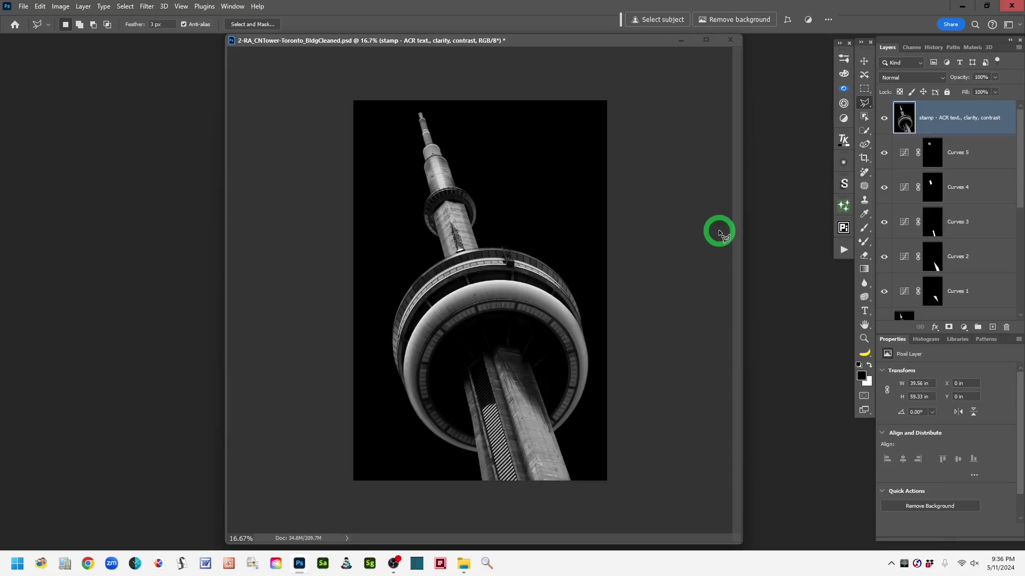
Stamp all visible layers into a new top layer and select the tower with Select Subject
left_click(992, 328)
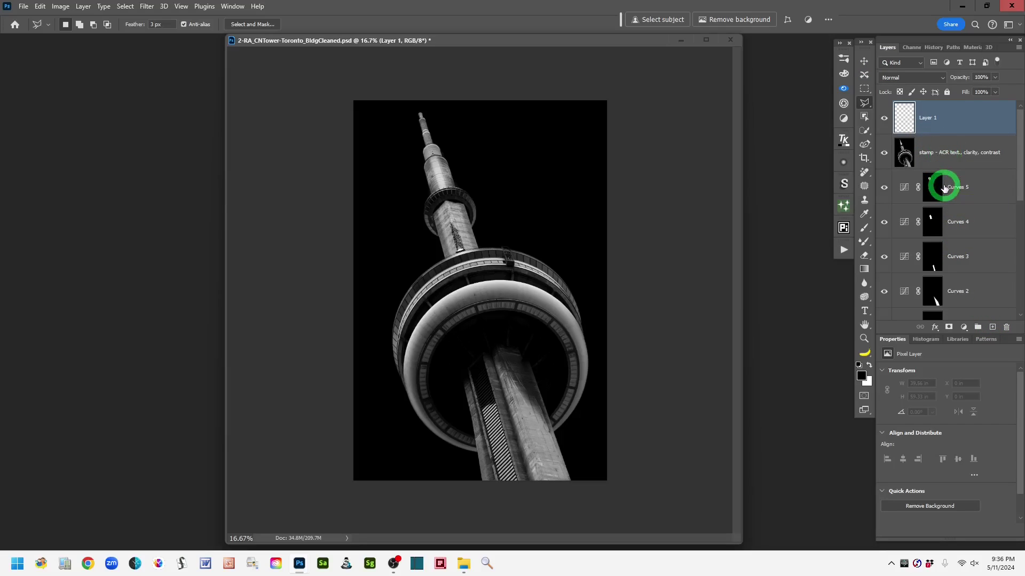
key("ctrl+alt+shift+e")
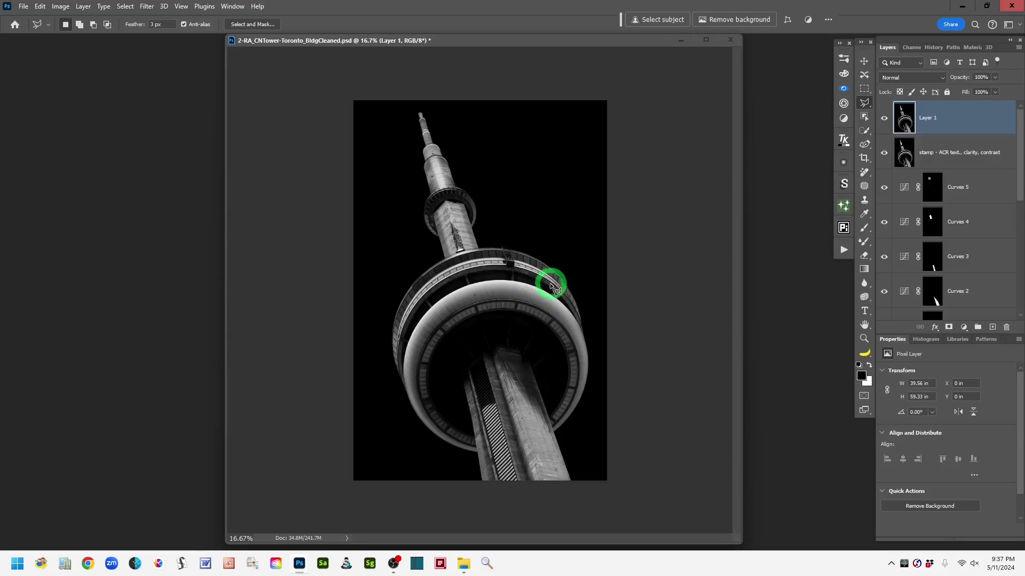
left_click(864, 117)
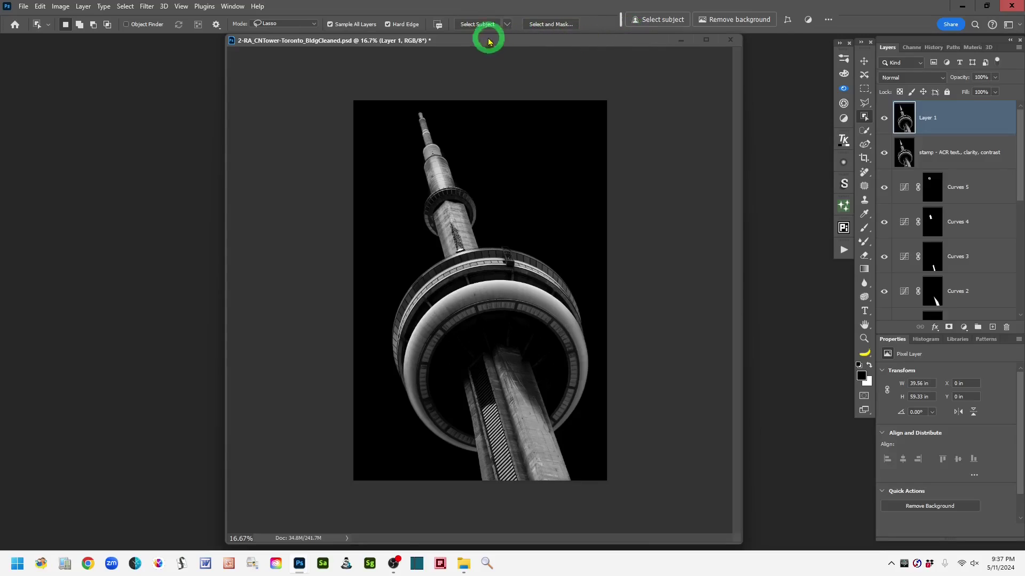
left_click(661, 23)
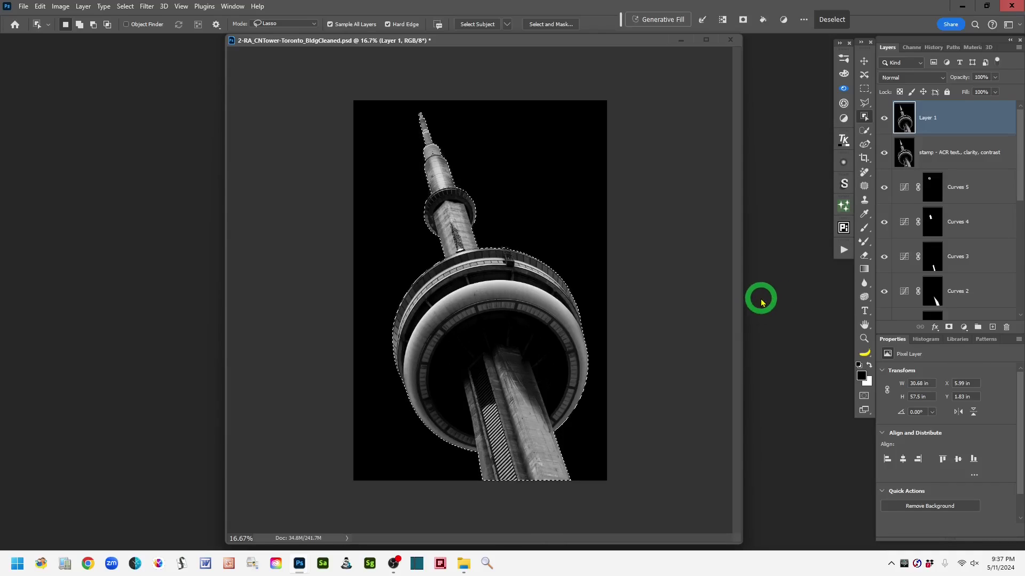
Copy the selected tower onto its own layer, rename it bldg, and check the cutout by viewing that layer alone
key("ctrl+d")
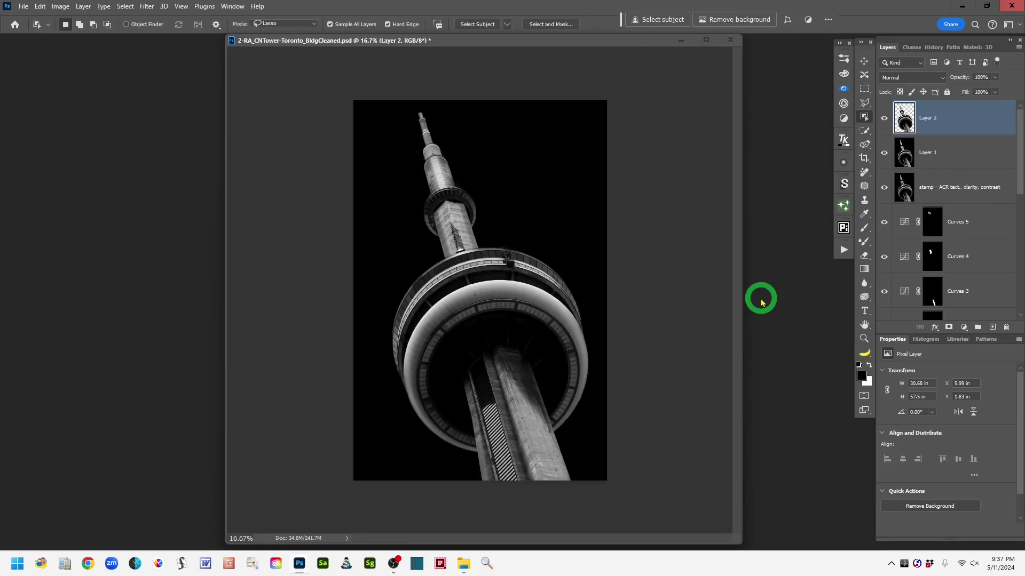
double_click(926, 118)
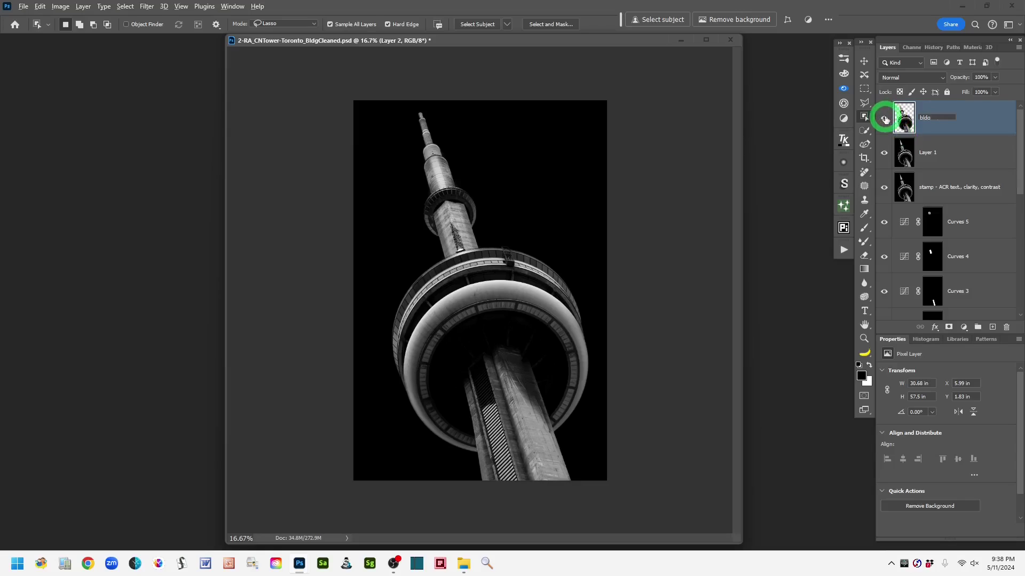
left_click(885, 118, "alt")
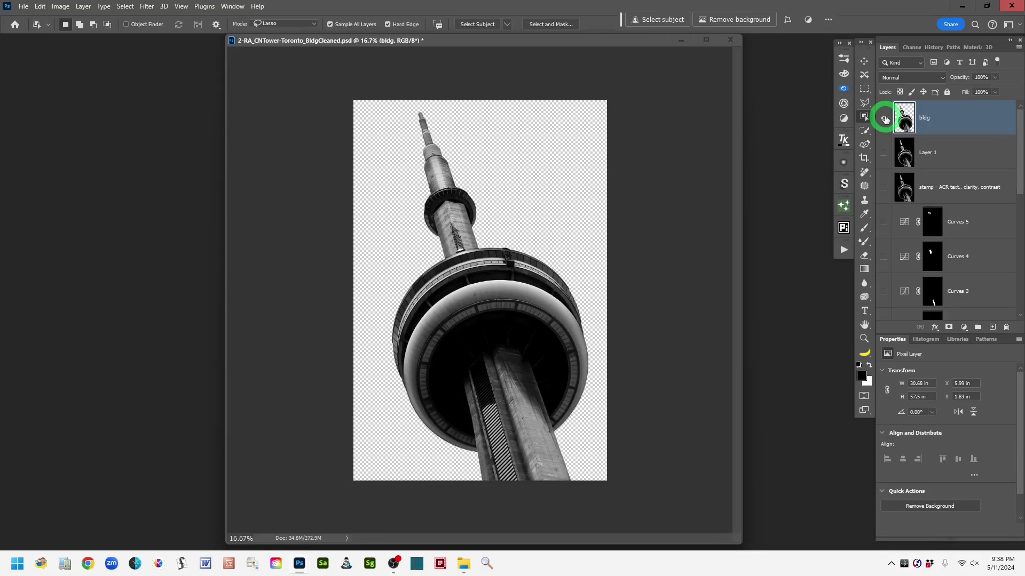
left_click(885, 119, "alt")
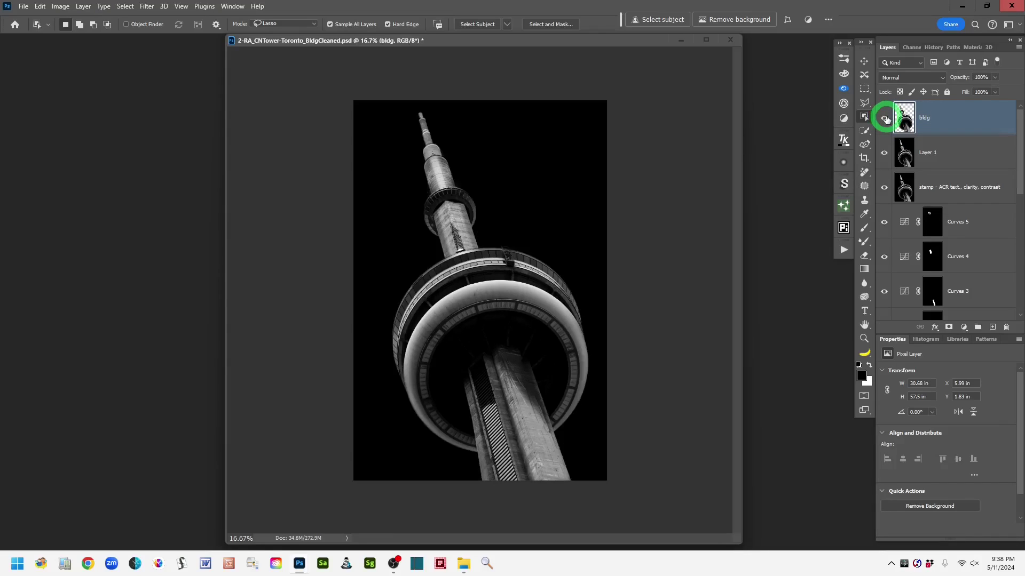
left_click(885, 119, "alt")
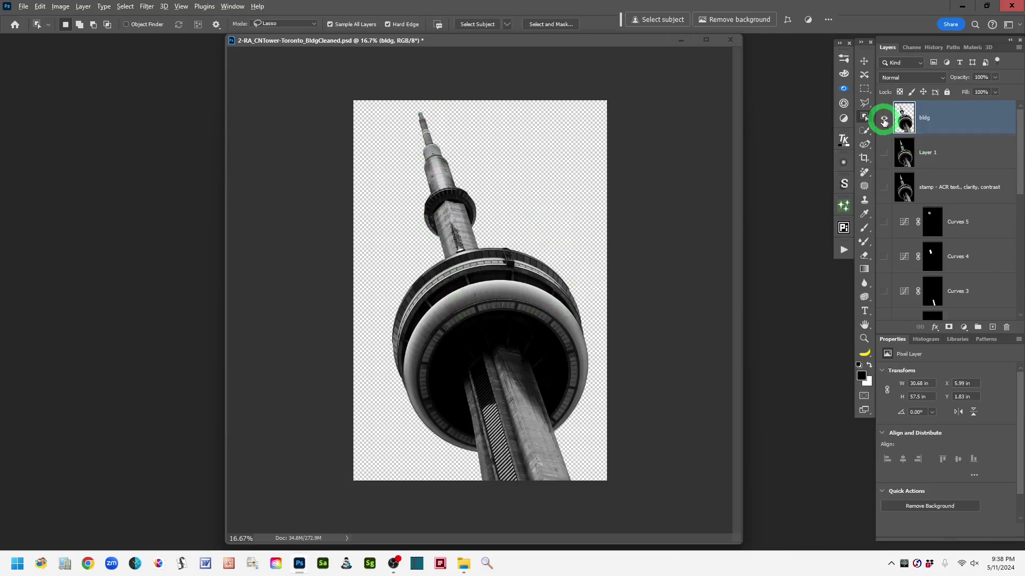
left_click(884, 118, "alt")
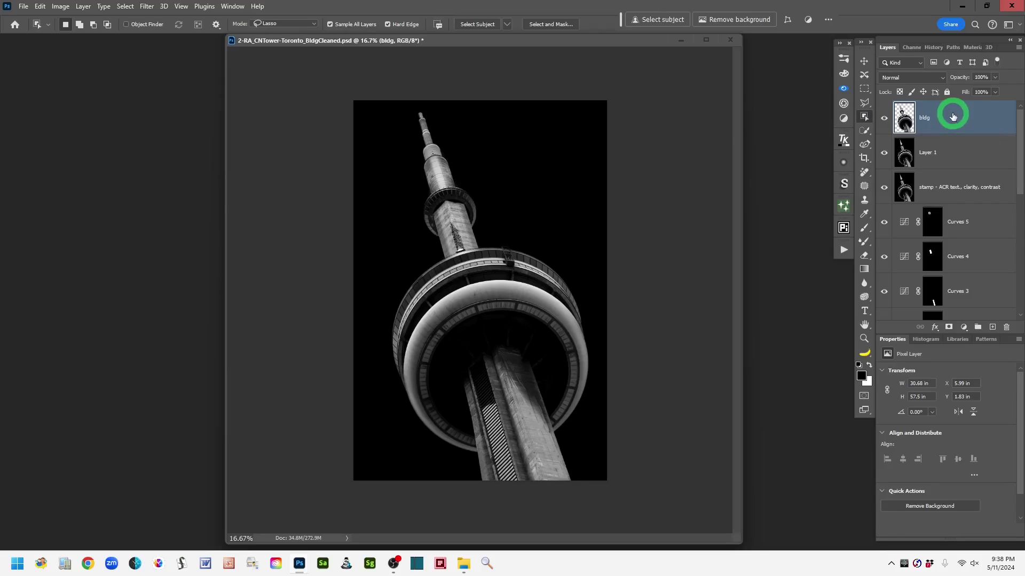
Add a blank layer directly beneath the bldg layer and rename it Faux/Fake Clouds
left_click(992, 328)
left_click_drag(918, 119, 924, 151)
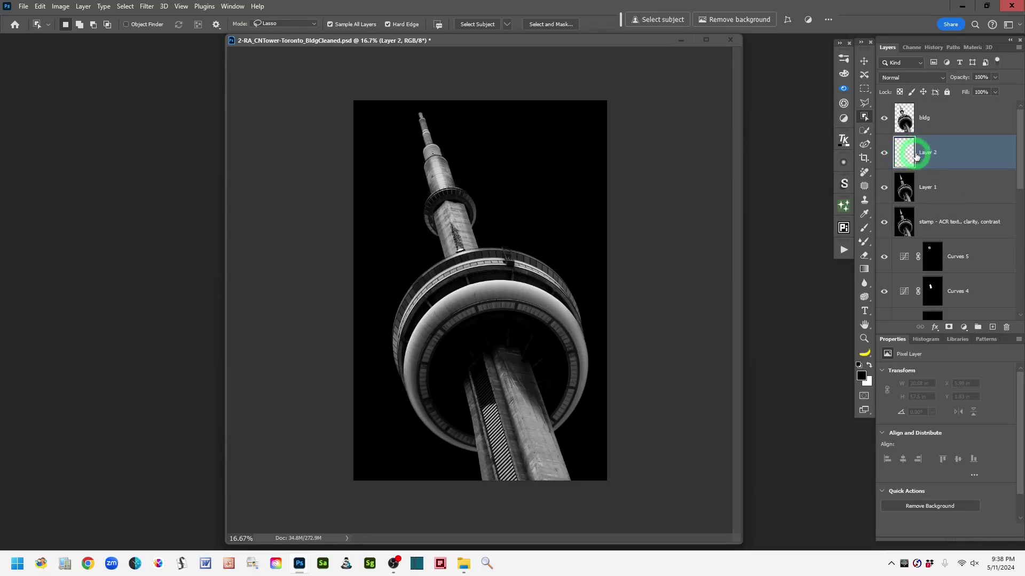
double_click(927, 154)
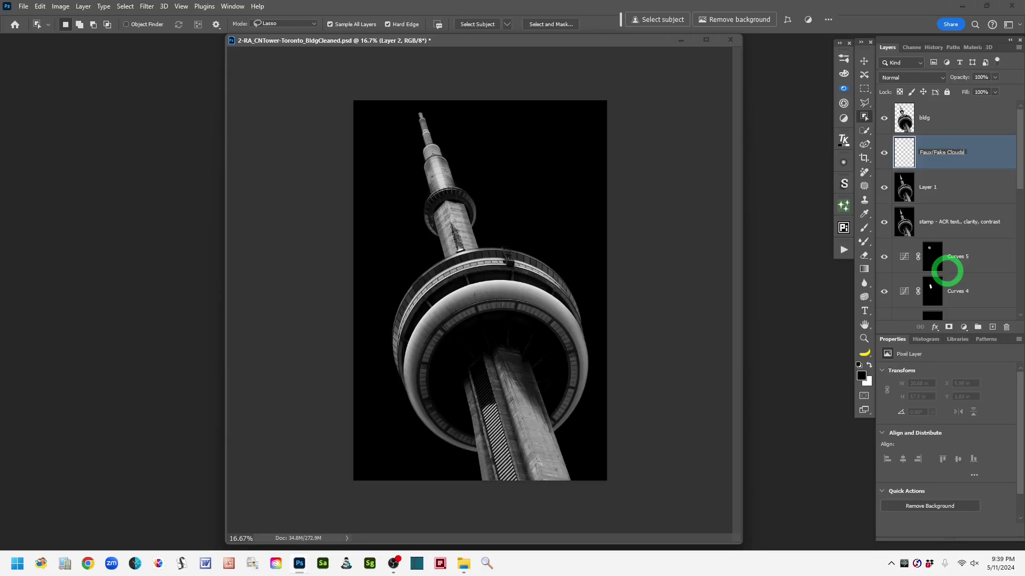
left_click(987, 154)
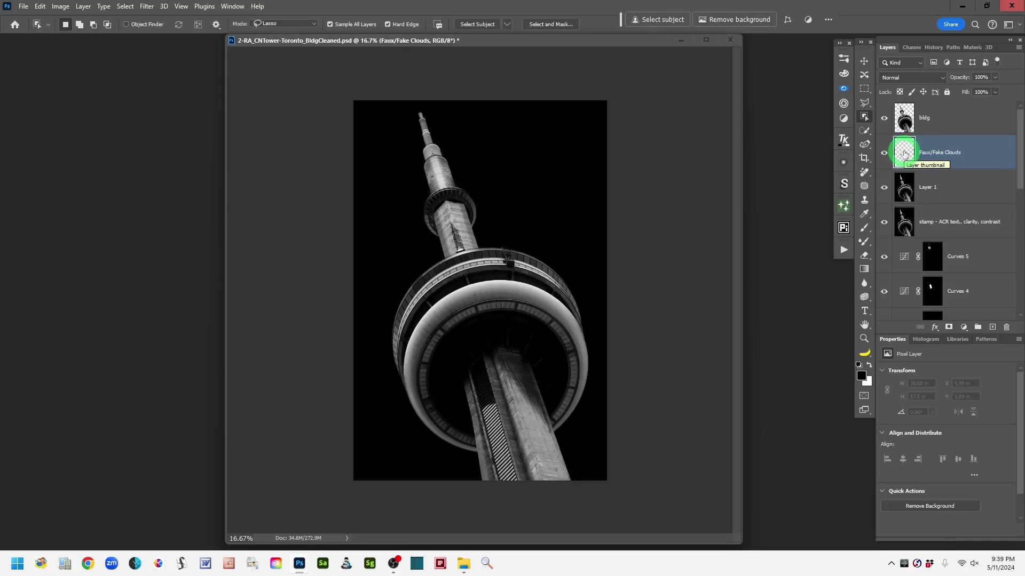
Hide the bldg layer and outline a thin zigzag cloud about 28.3 in wide across the upper spire with the Polygonal Lasso
left_click(863, 102)
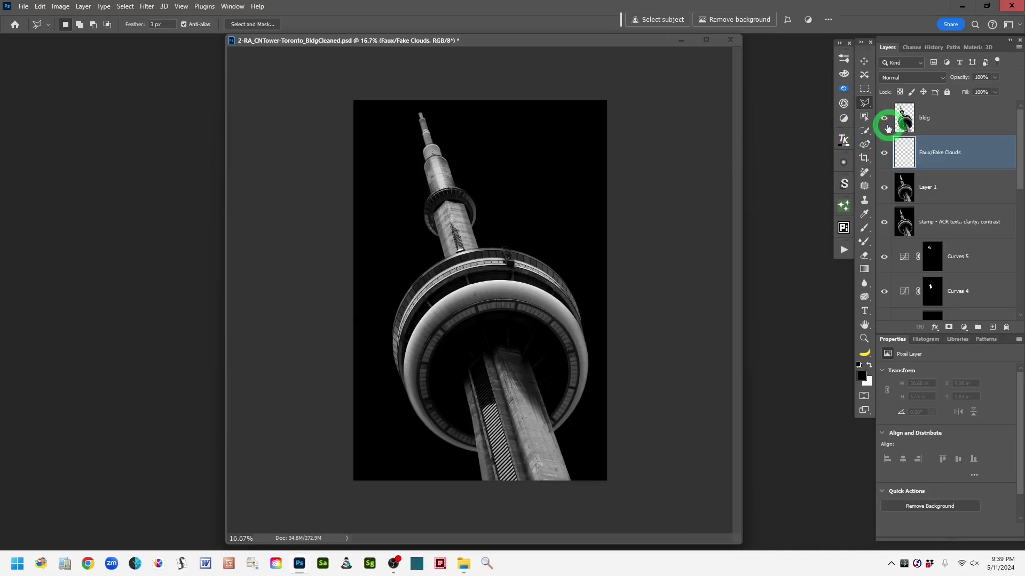
left_click(884, 118)
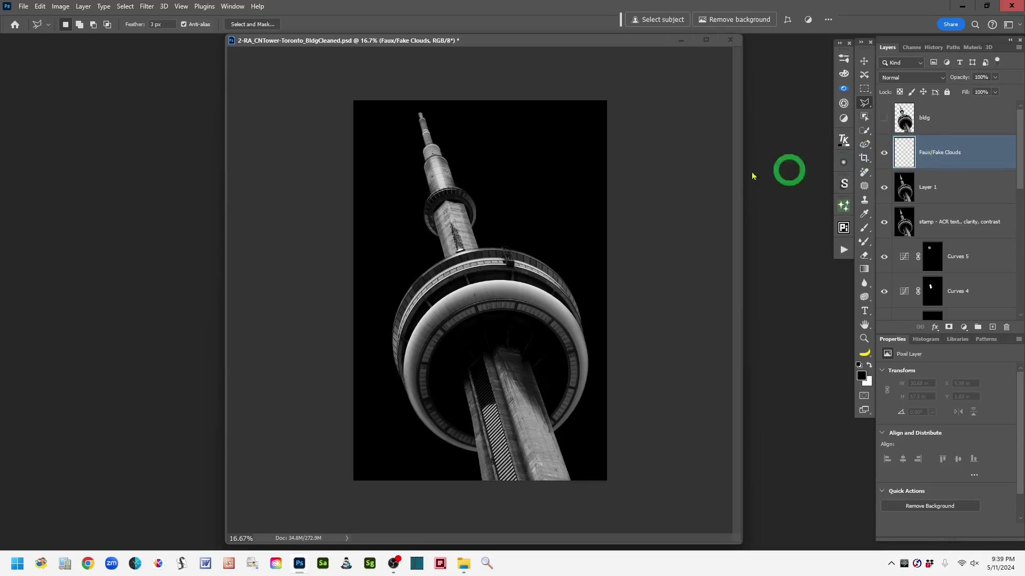
left_click(377, 190)
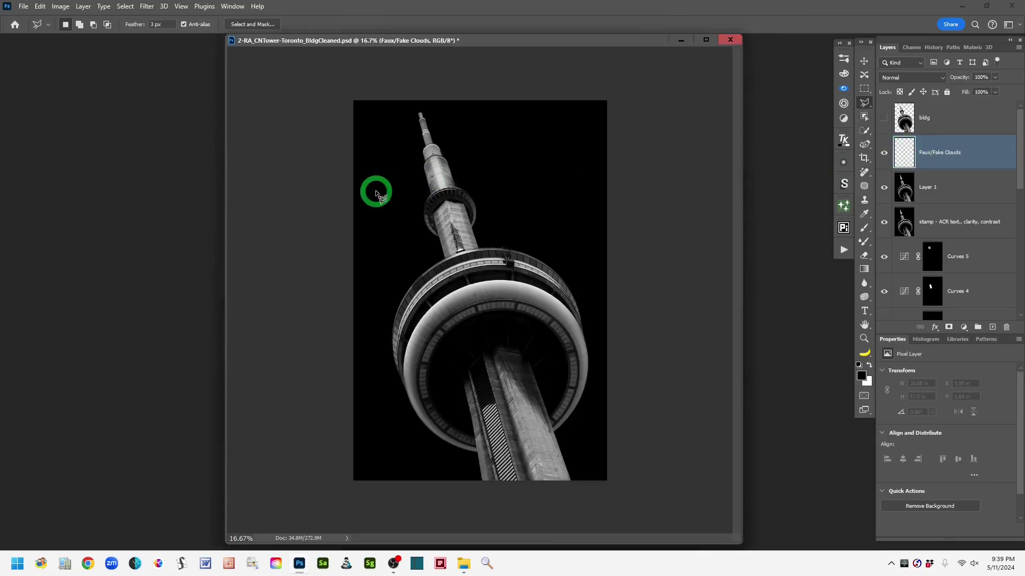
left_click(395, 169)
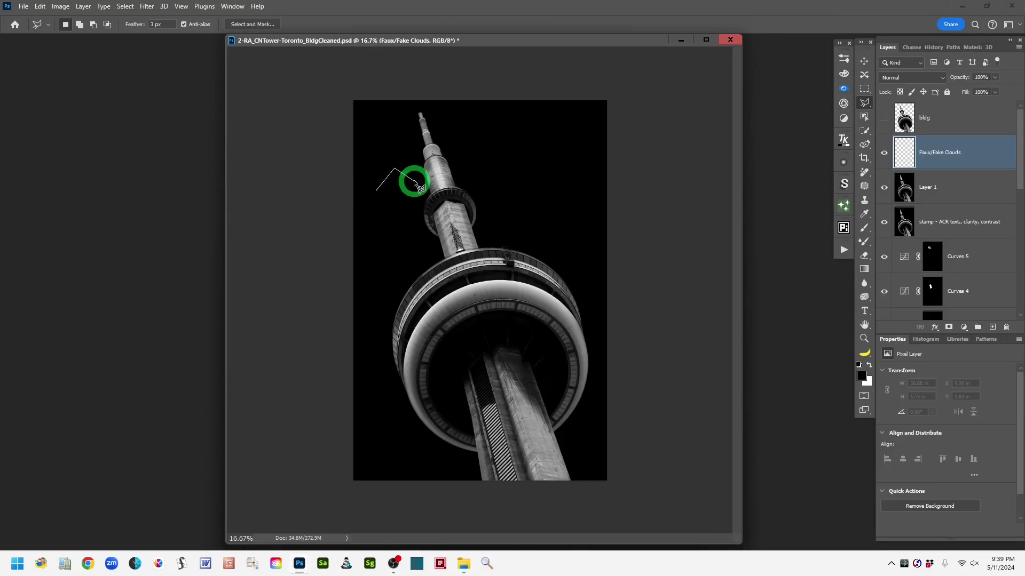
left_click(415, 180)
left_click(467, 151)
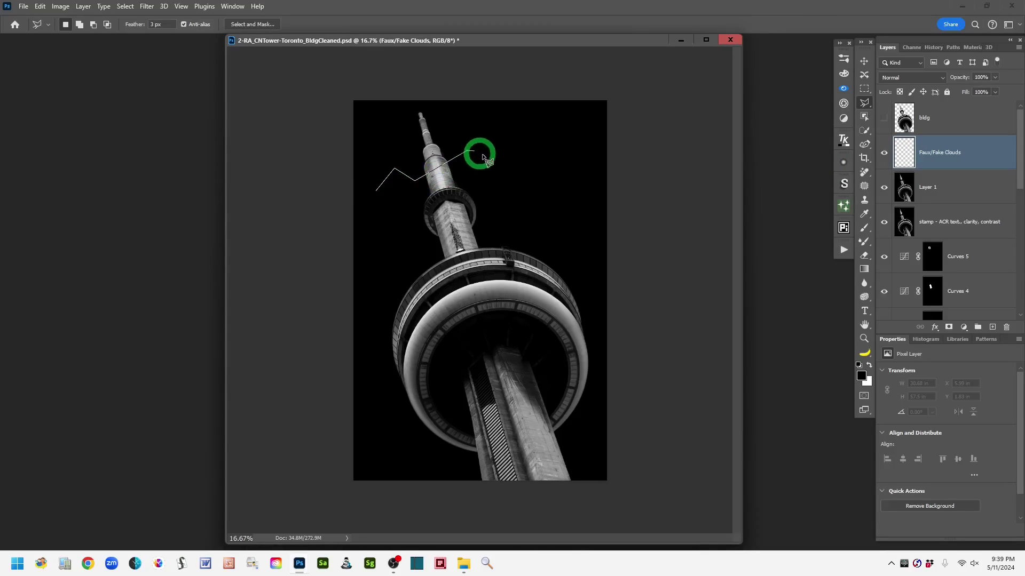
left_click(498, 158)
left_click(530, 136)
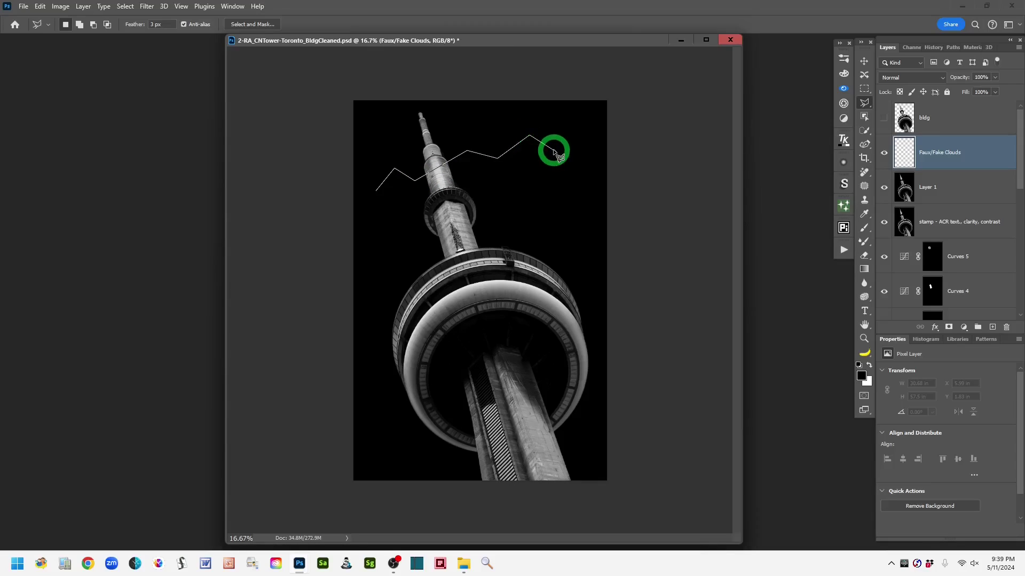
left_click(555, 149)
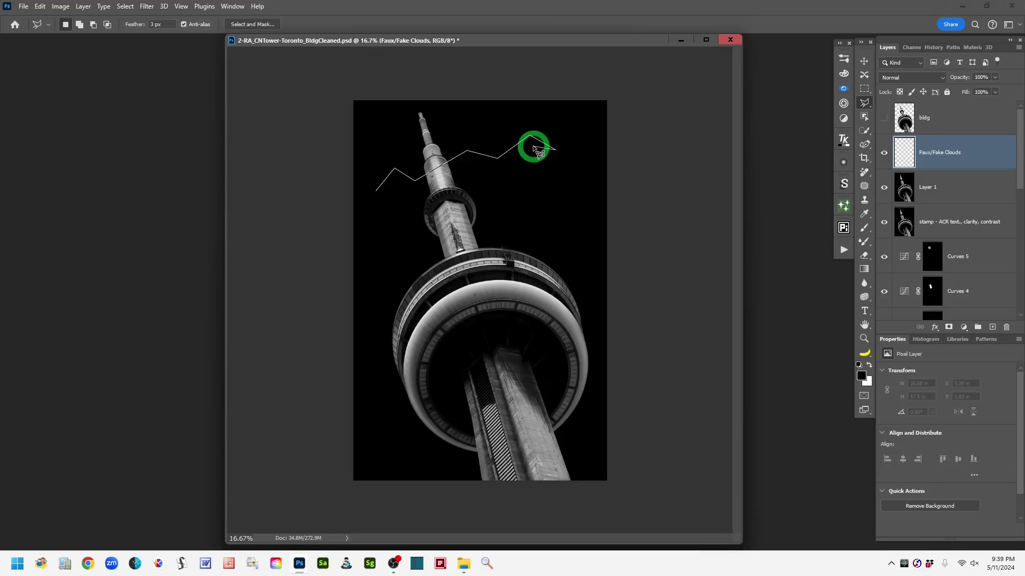
left_click(535, 146)
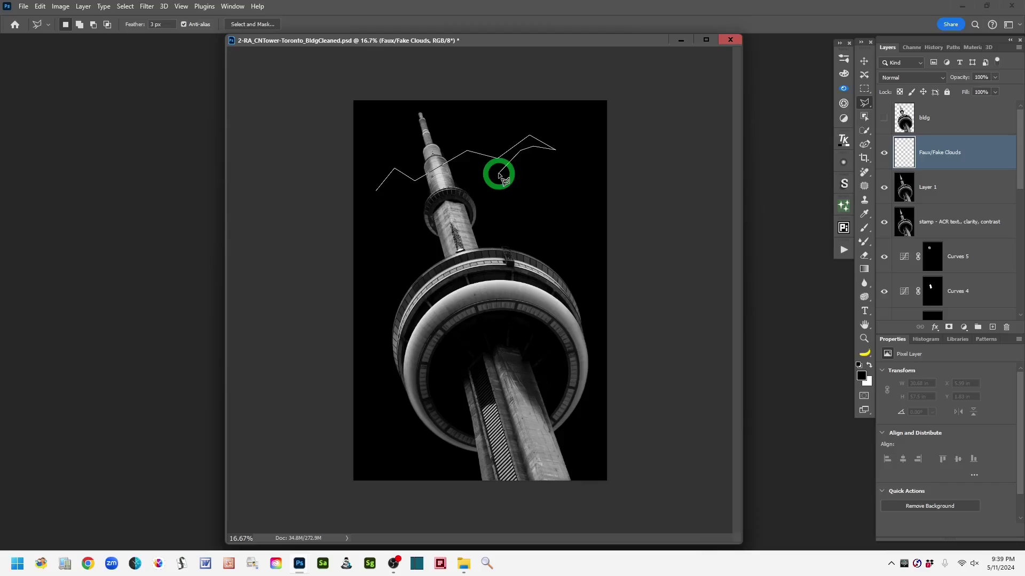
left_click(499, 173)
left_click(467, 152)
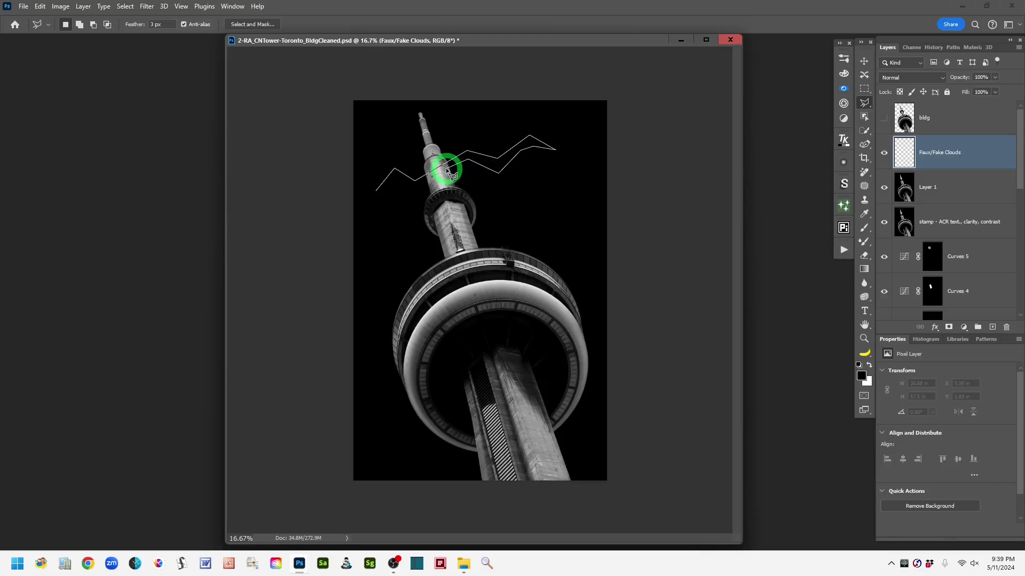
left_click(419, 188)
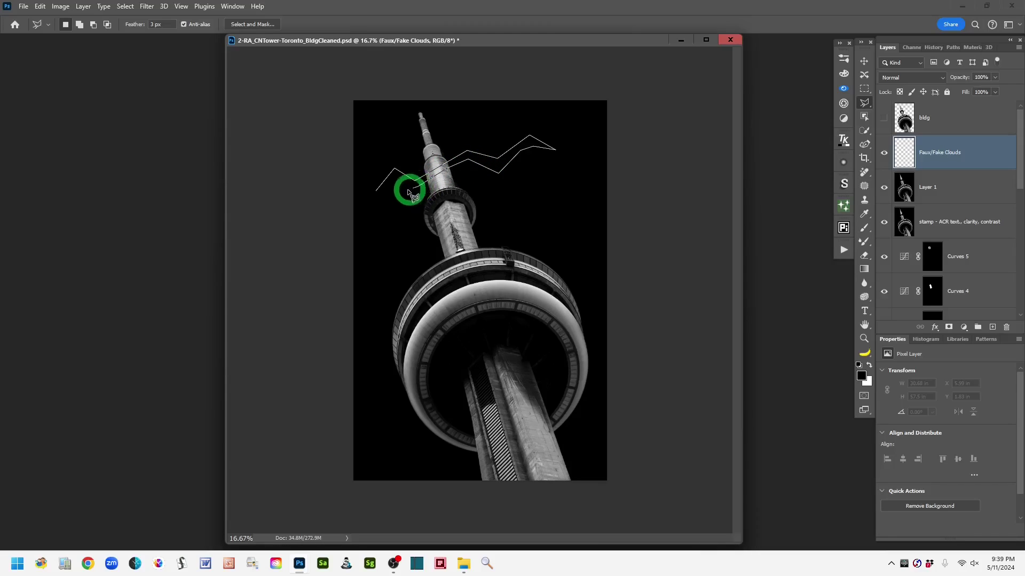
left_click(378, 195)
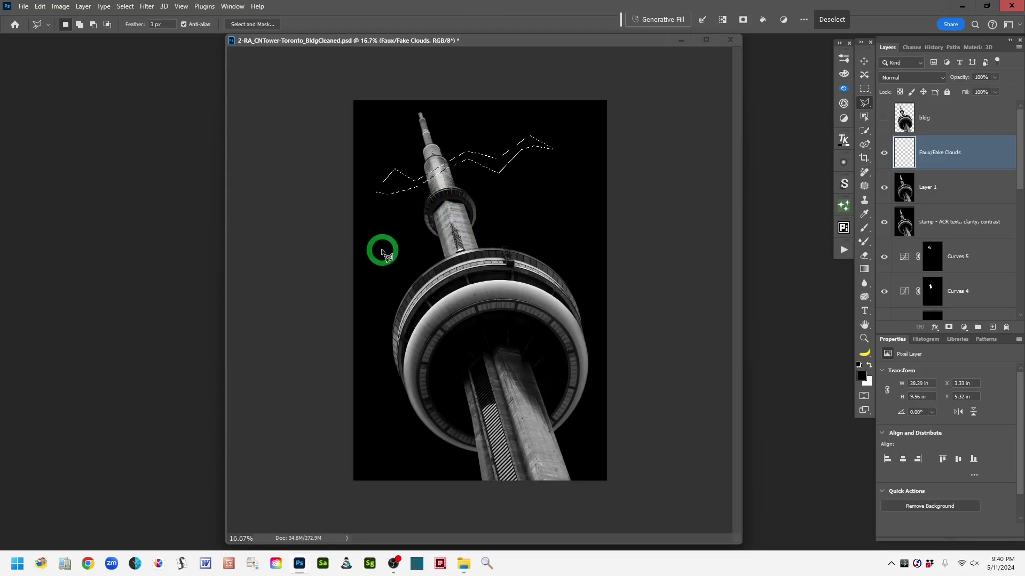
Add a second thin zigzag cloud shape to the selection, crossing the shaft between the upper ring and the main pod
key("shift")
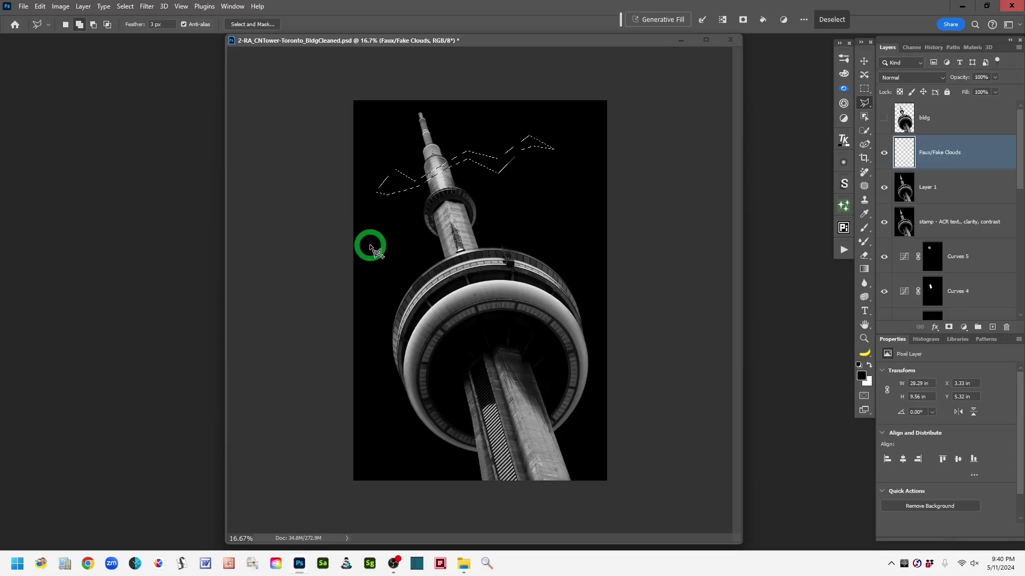
left_click(370, 246)
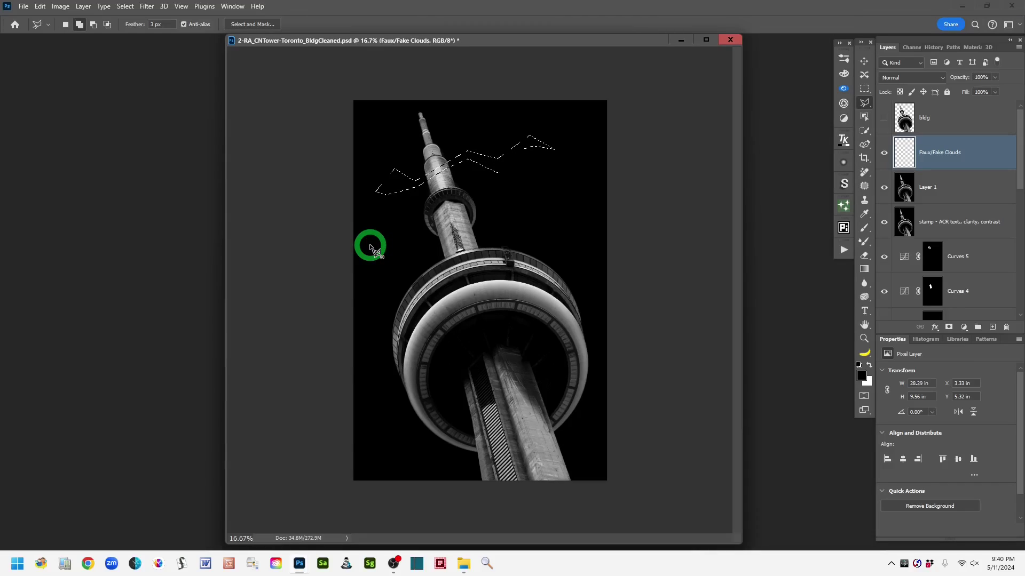
left_click(387, 222)
left_click(413, 235)
left_click(443, 215)
left_click(502, 221)
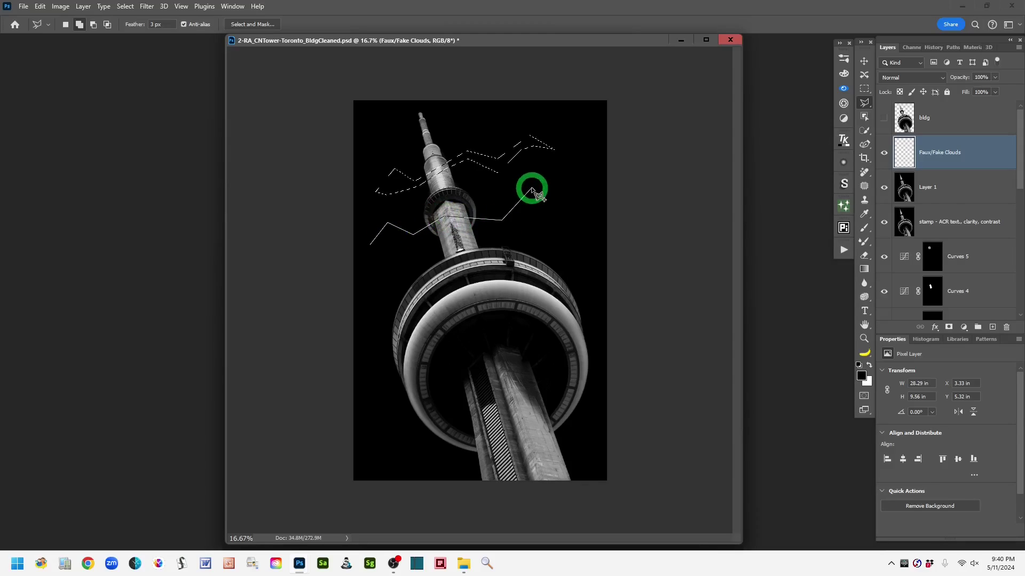
left_click(532, 188)
left_click(567, 190)
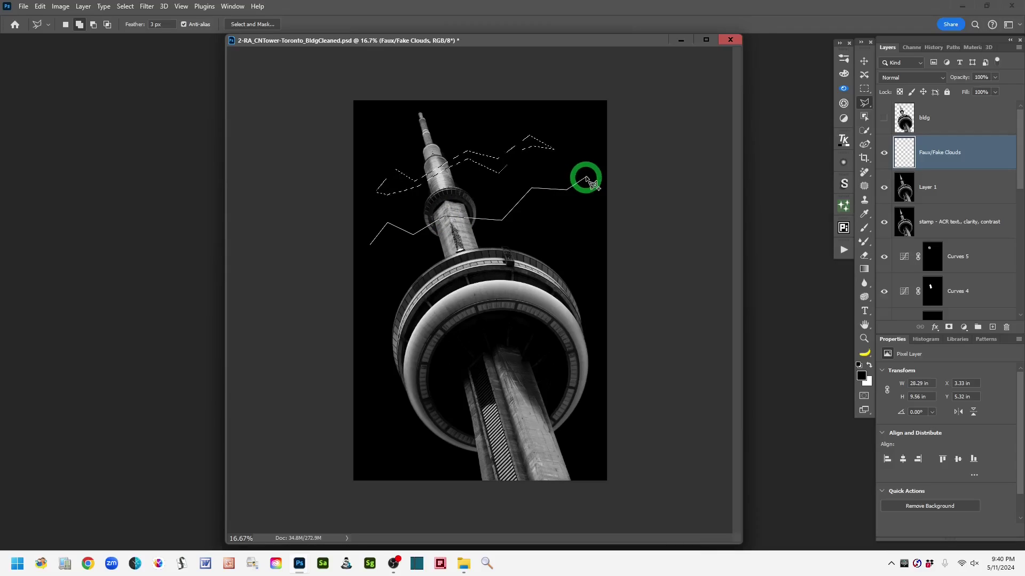
left_click(587, 177)
left_click(571, 196)
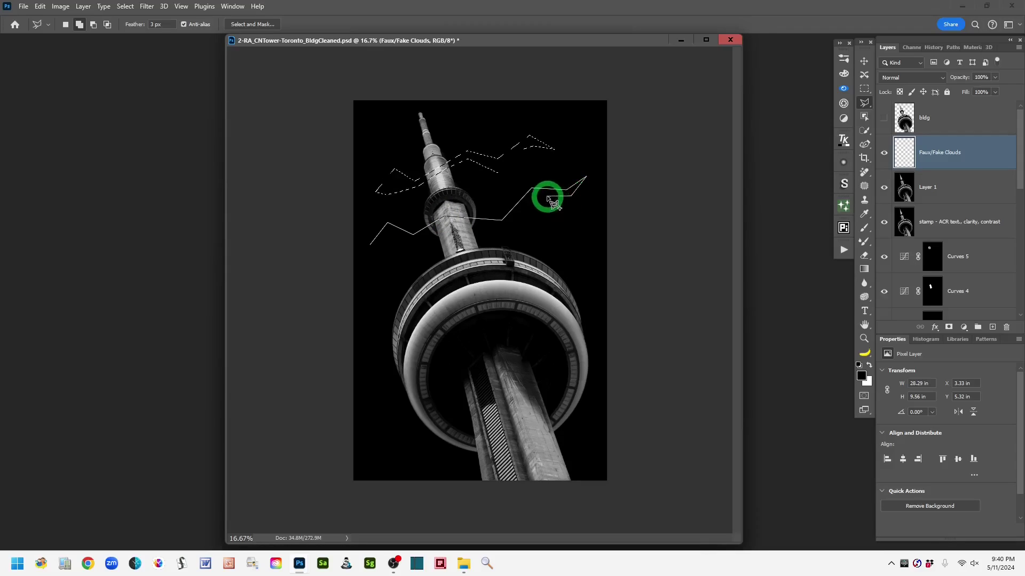
left_click(536, 196)
left_click(507, 228)
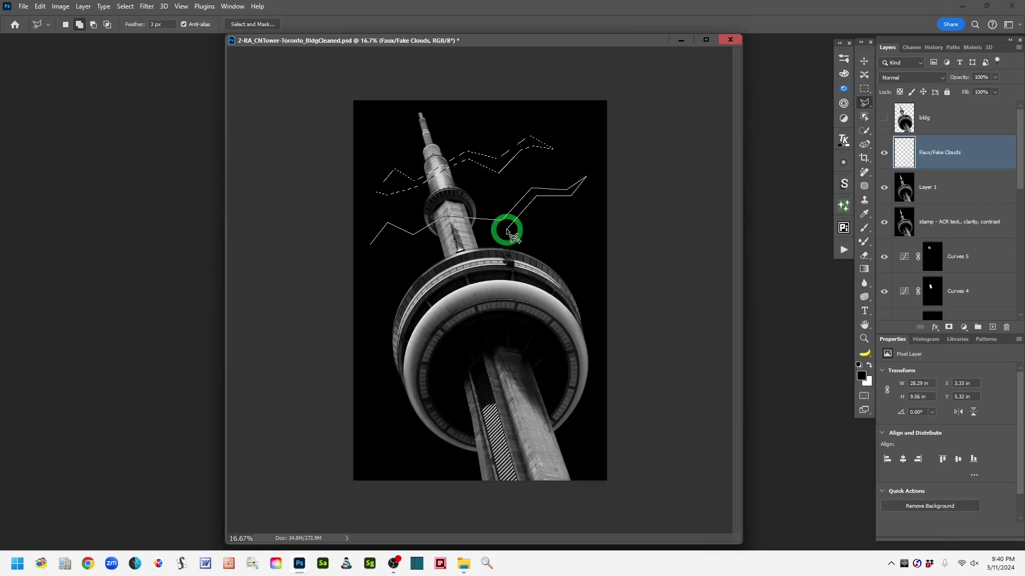
left_click(449, 219)
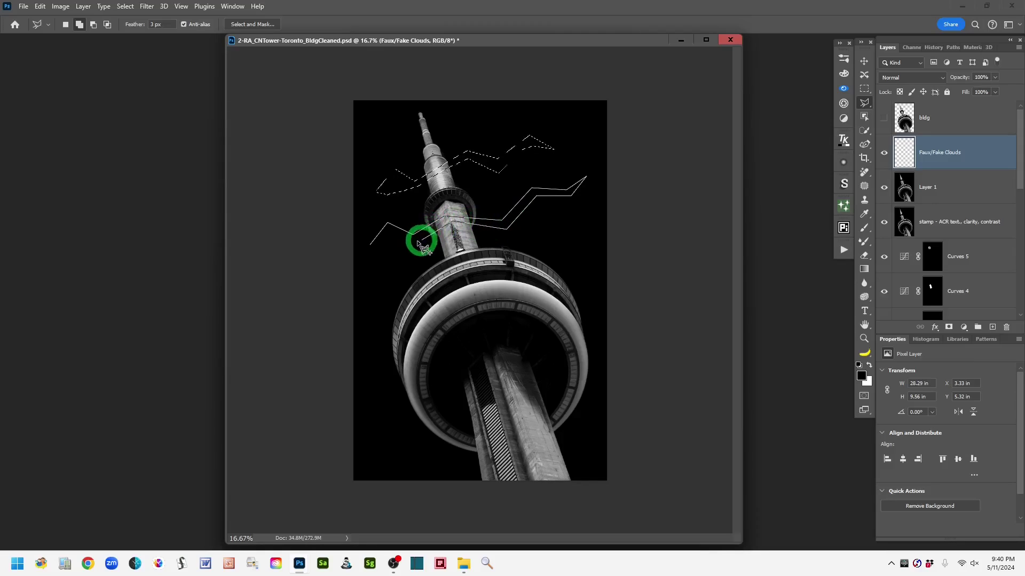
left_click(388, 226)
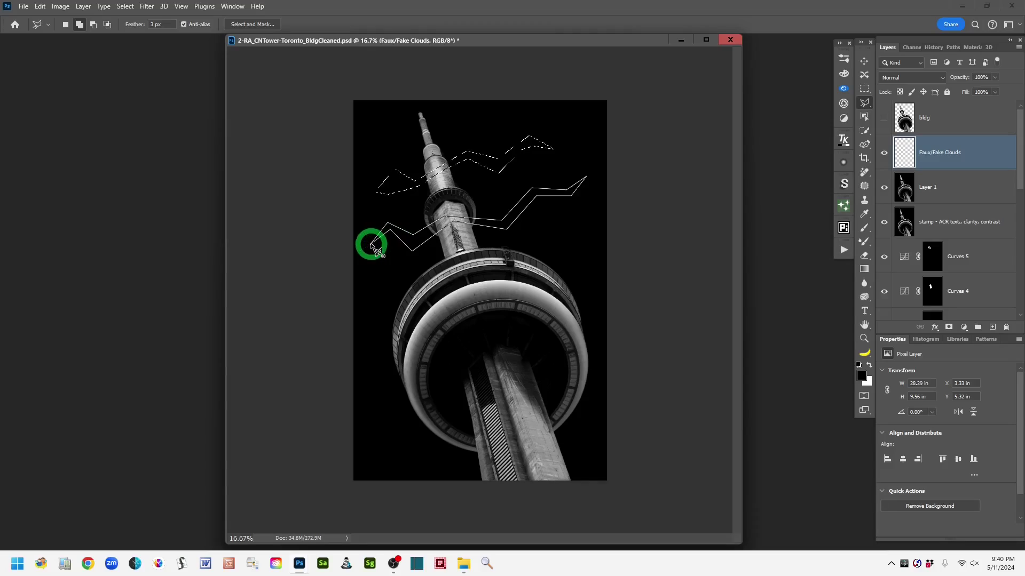
double_click(374, 246)
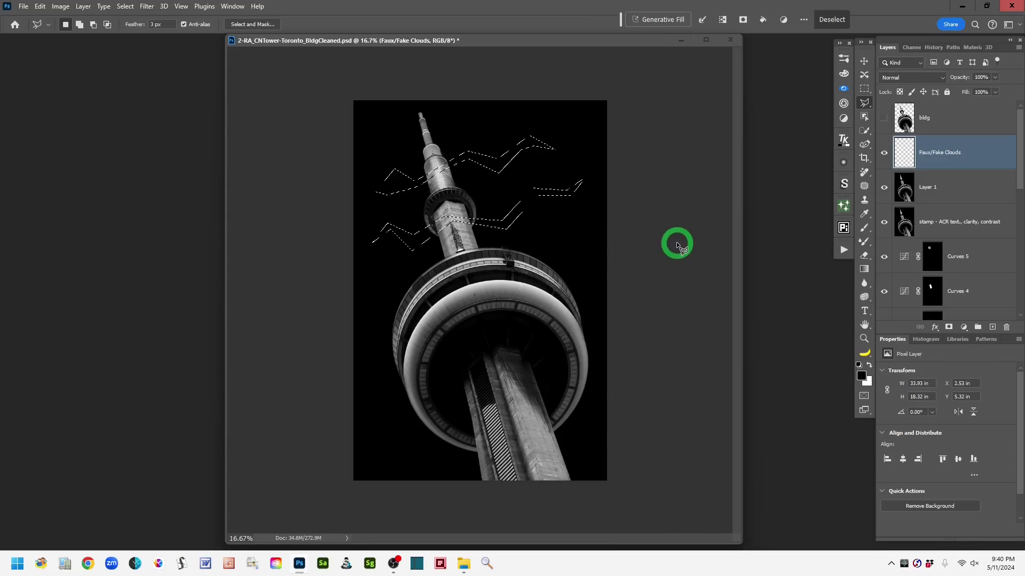
Fill both zigzag selections on the Faux/Fake Clouds layer with White in Normal mode at 100% opacity
key("shift")
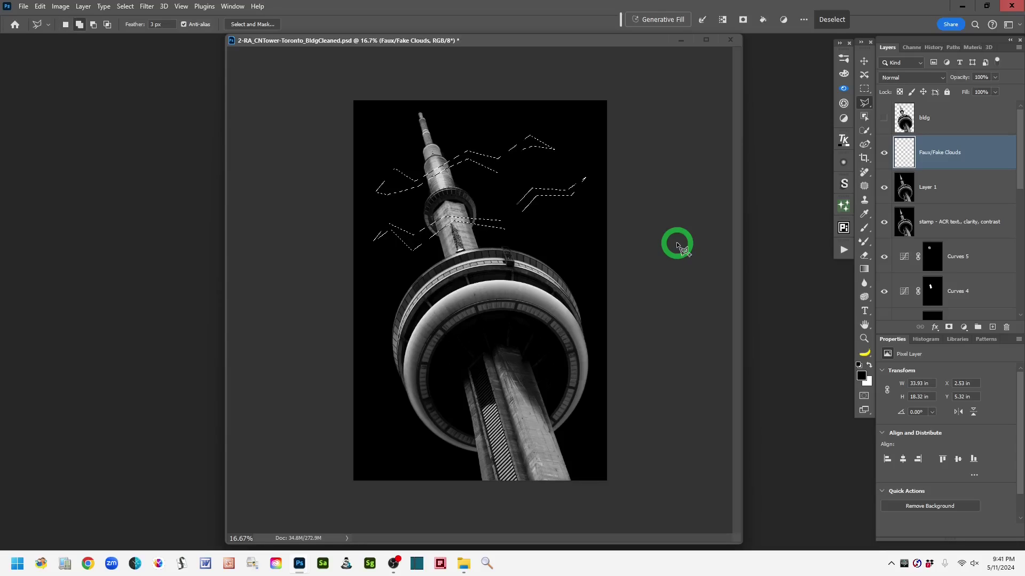
key("shift+F5")
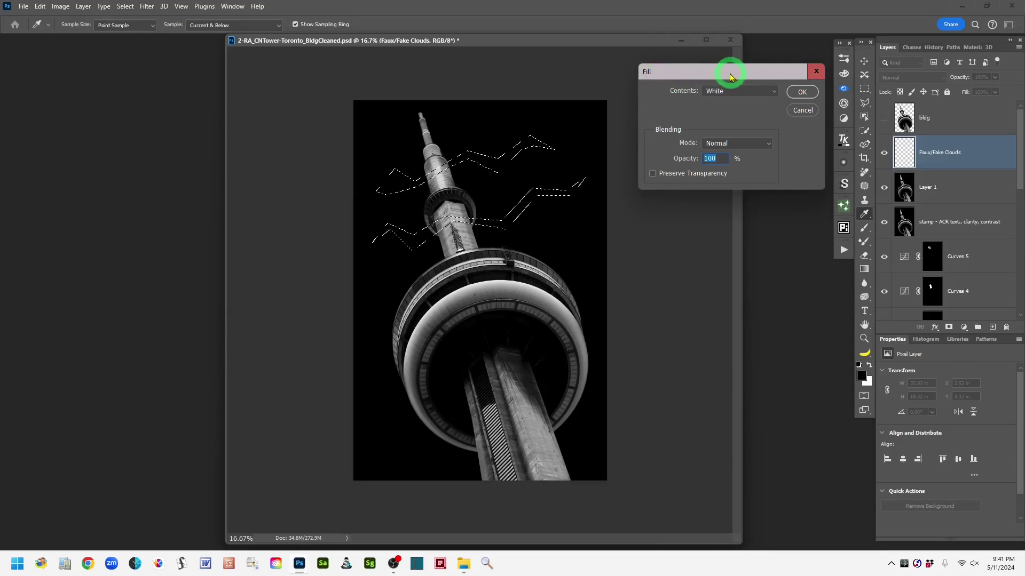
left_click_drag(727, 73, 716, 86)
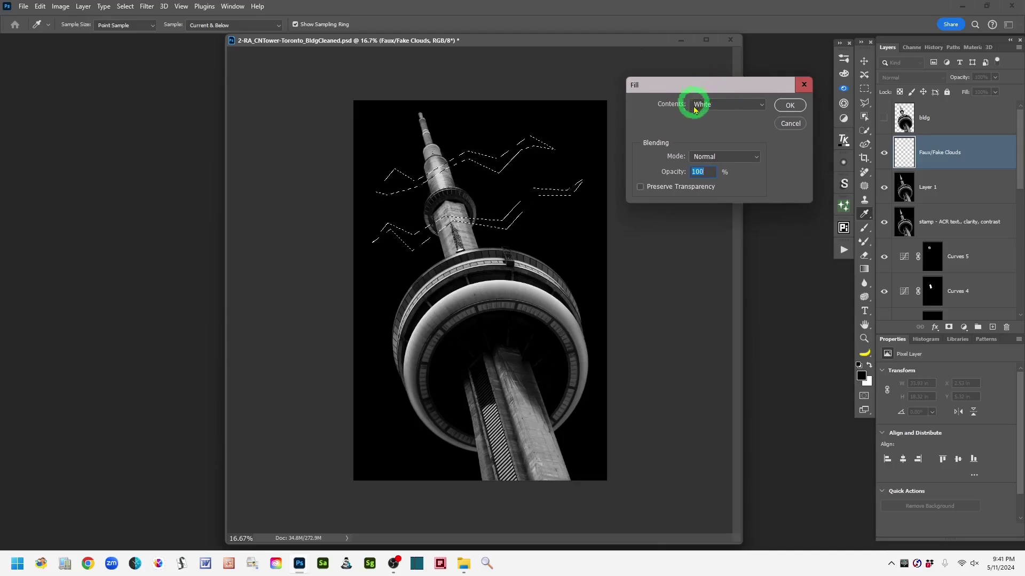
left_click(760, 105)
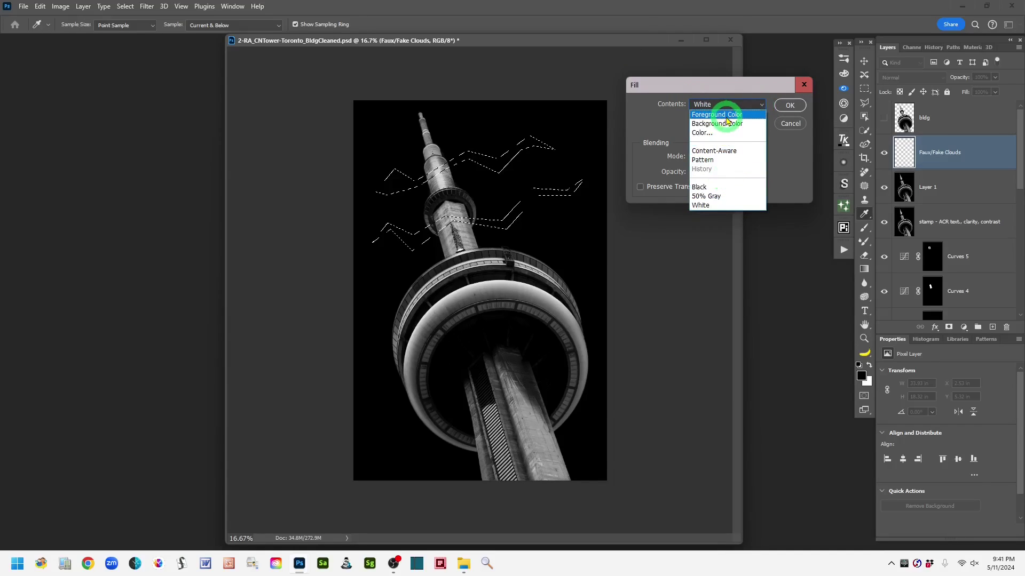
left_click(706, 206)
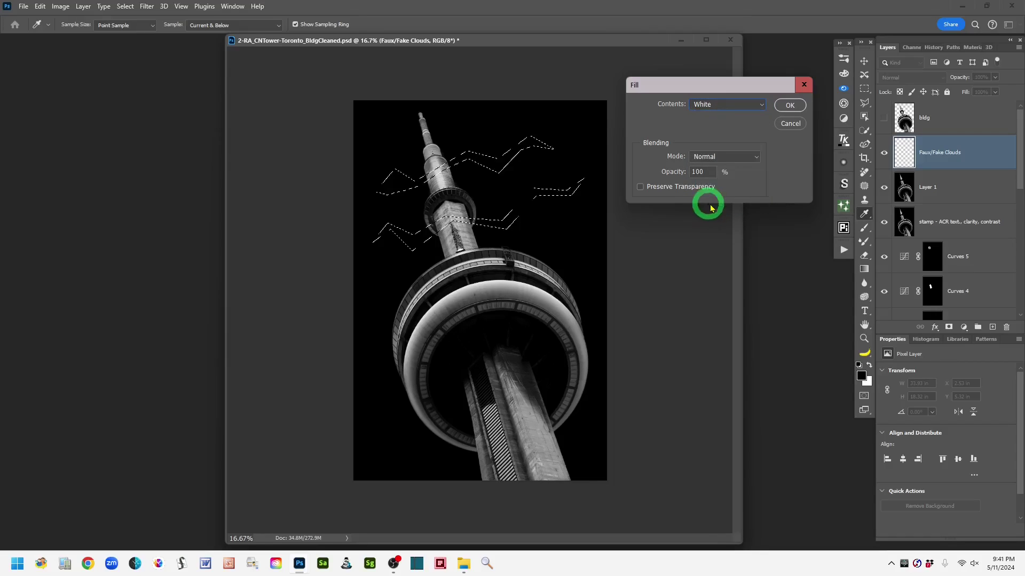
left_click(789, 106)
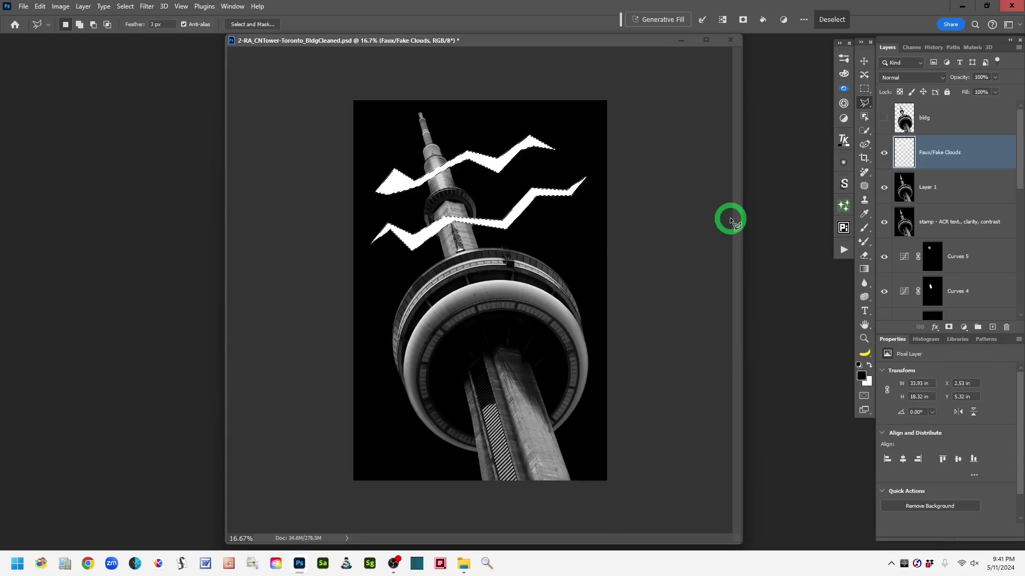
Deselect the zigzag shapes and soften the Faux/Fake Clouds layer with a Gaussian Blur of 75 pixels radius
key("ctrl+d")
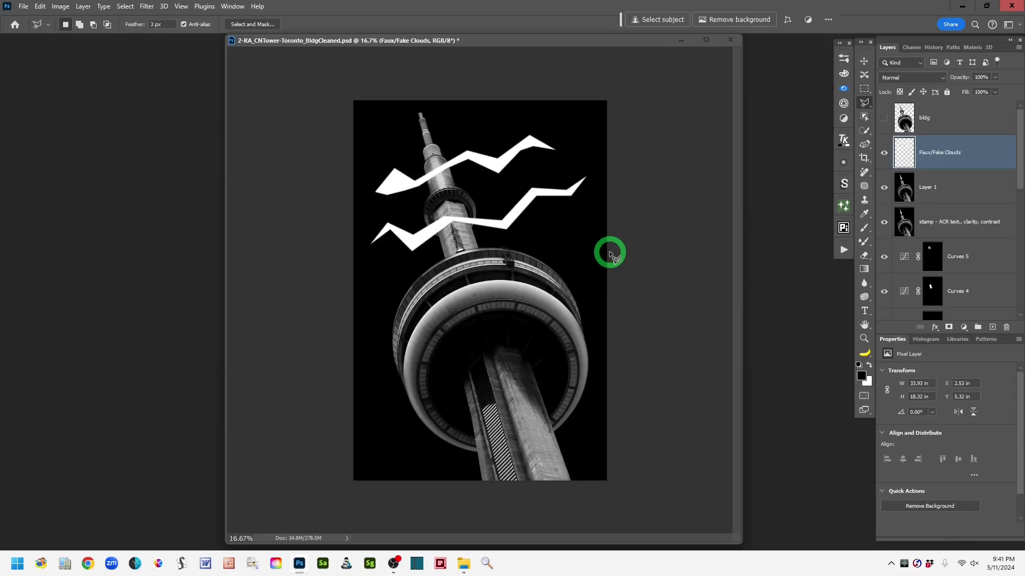
left_click(149, 9)
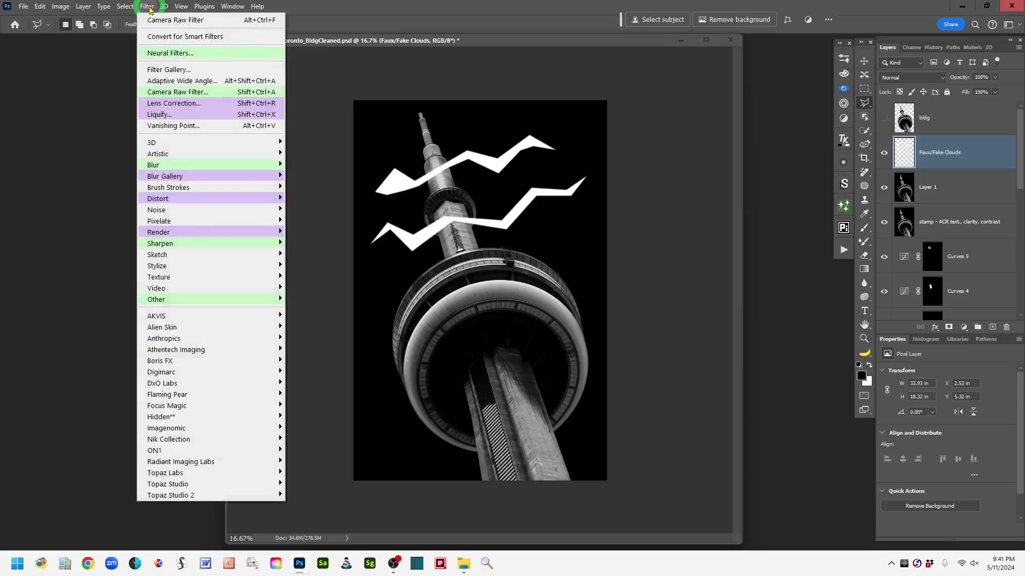
mouse_move(220, 167)
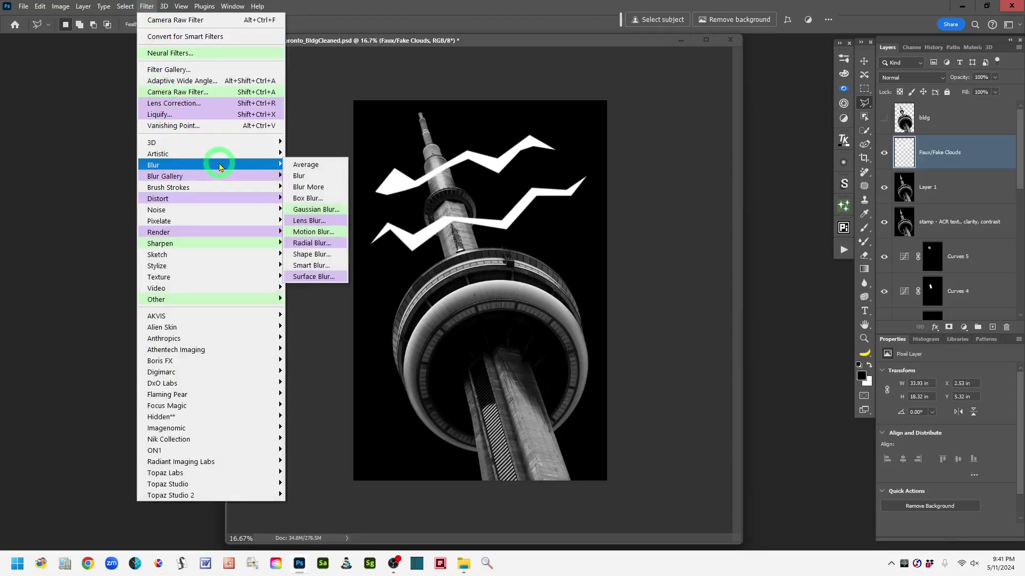
left_click(339, 212)
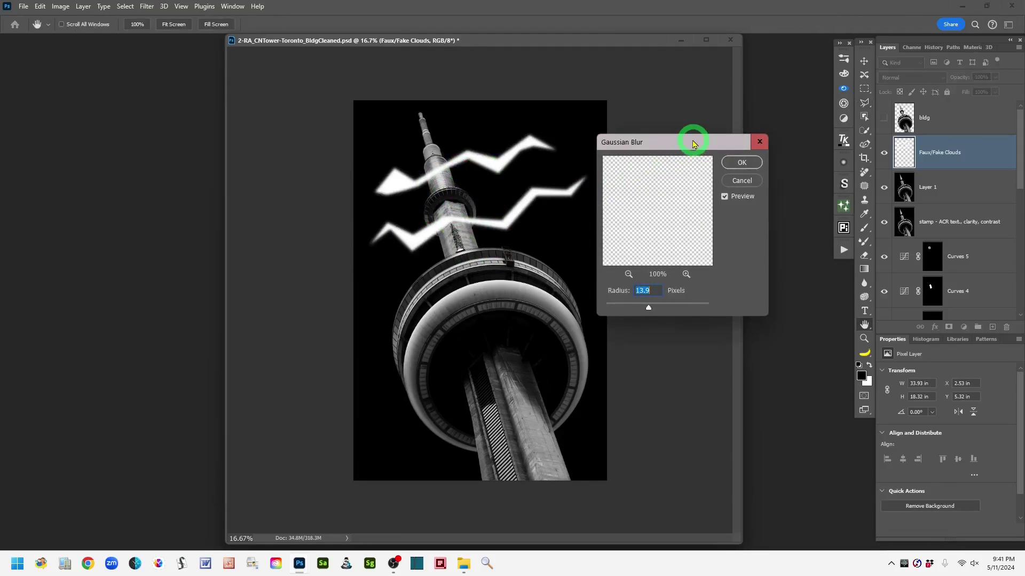
left_click_drag(691, 143, 718, 100)
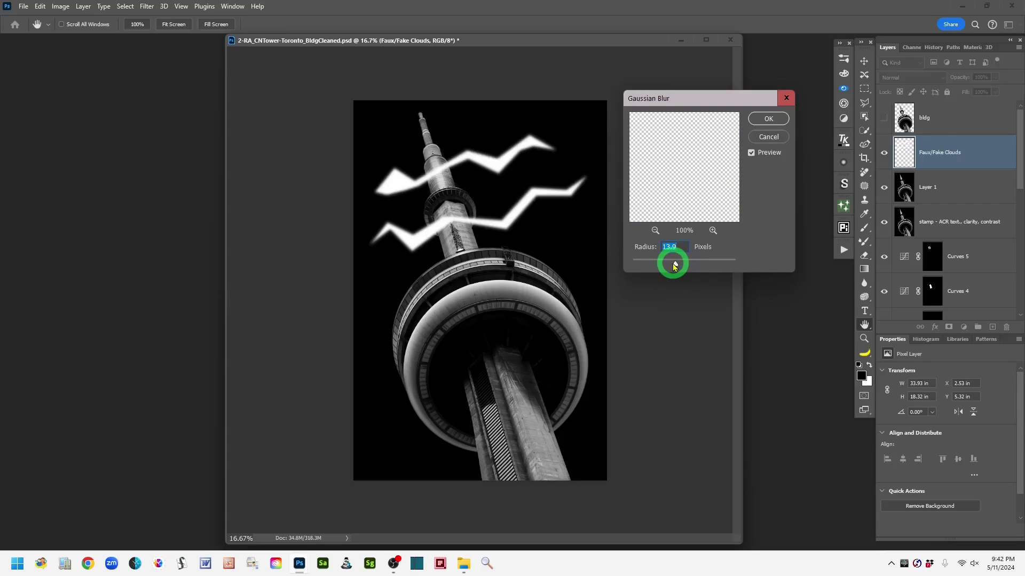
left_click_drag(675, 265, 695, 270)
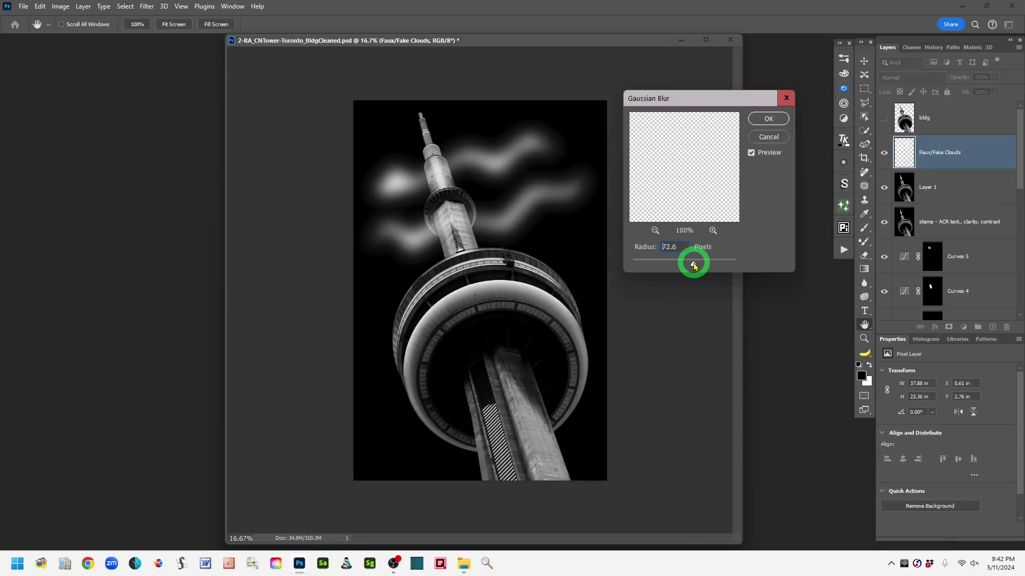
left_click_drag(694, 263, 693, 263)
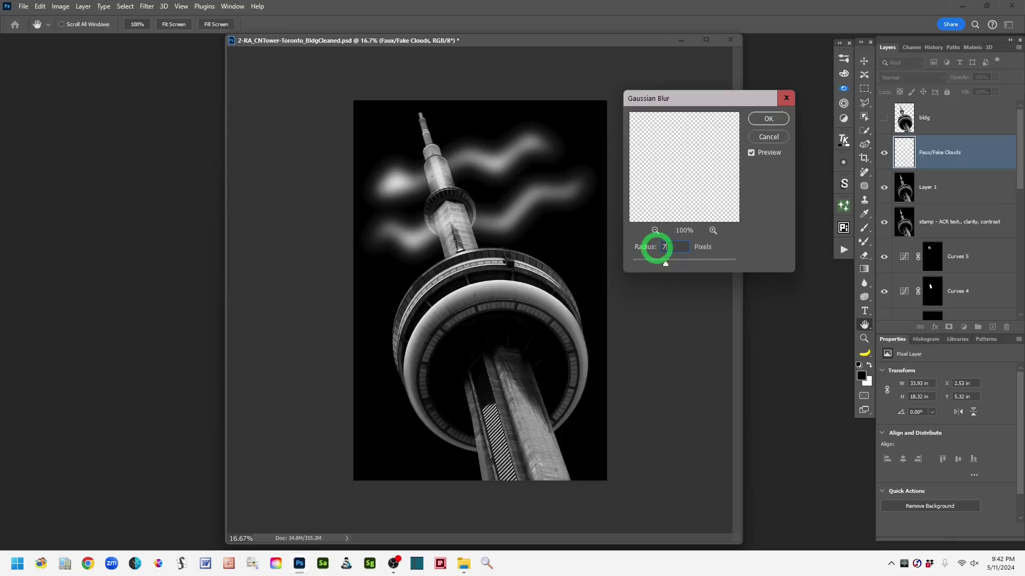
type("5")
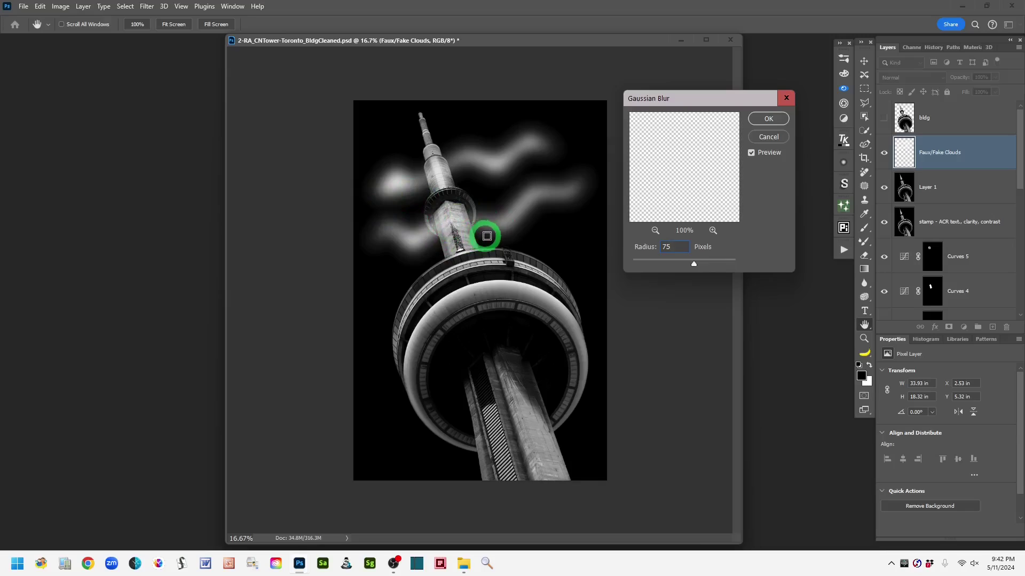
left_click(768, 119)
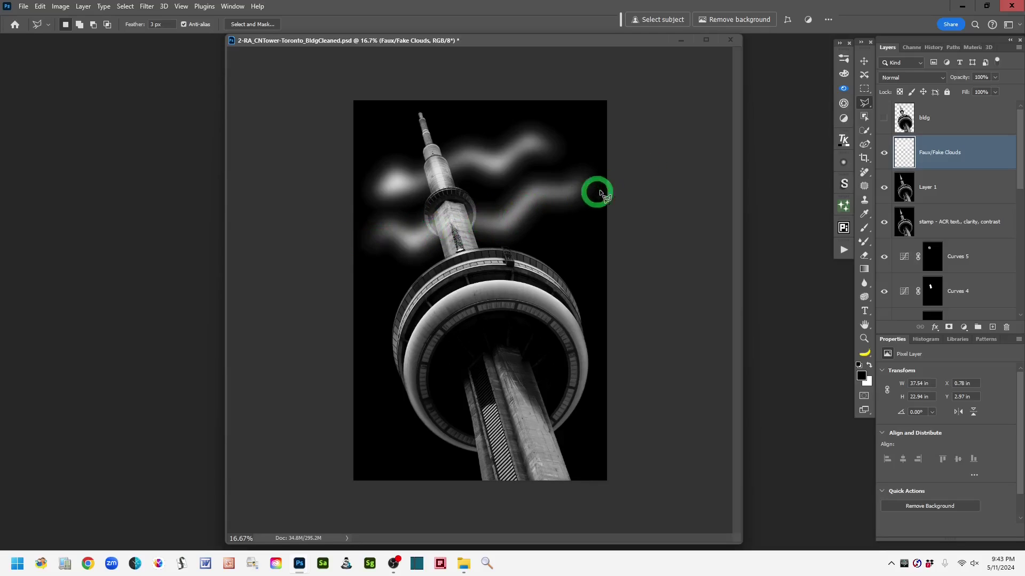
Streak the Faux/Fake Clouds layer diagonally with a Motion Blur at an angle of 47° and a distance of 2000 pixels
left_click(146, 8)
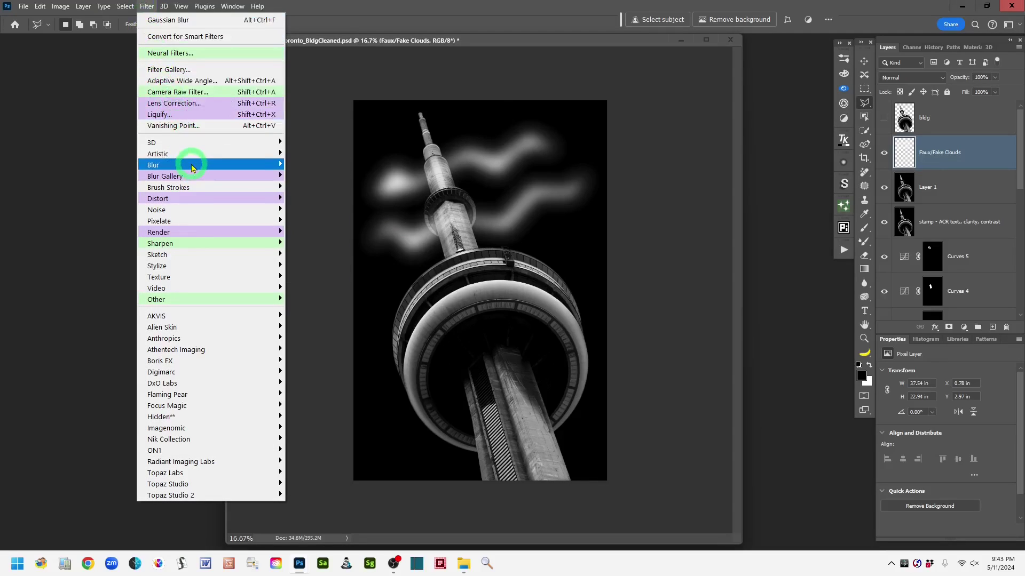
mouse_move(277, 165)
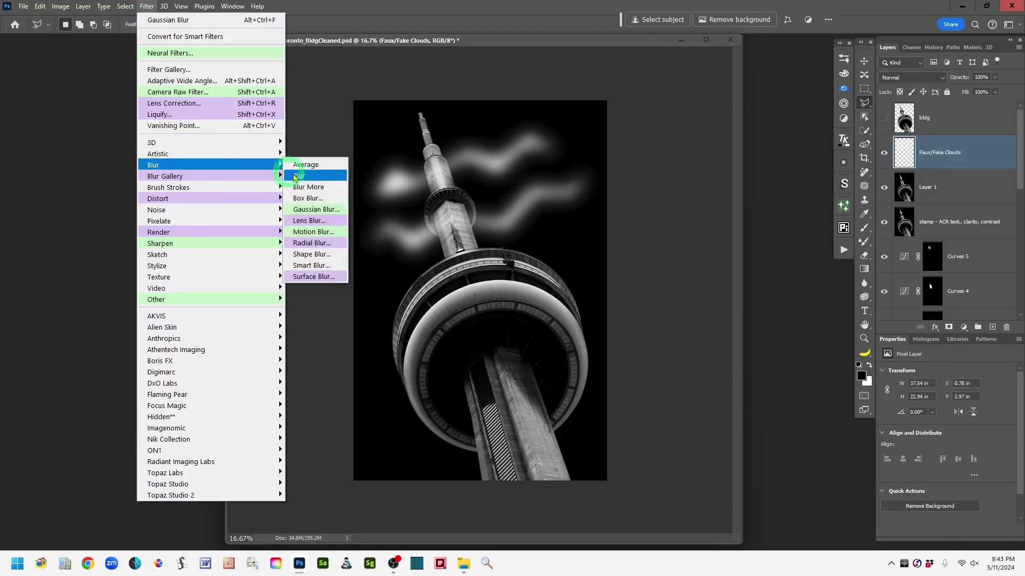
left_click(330, 231)
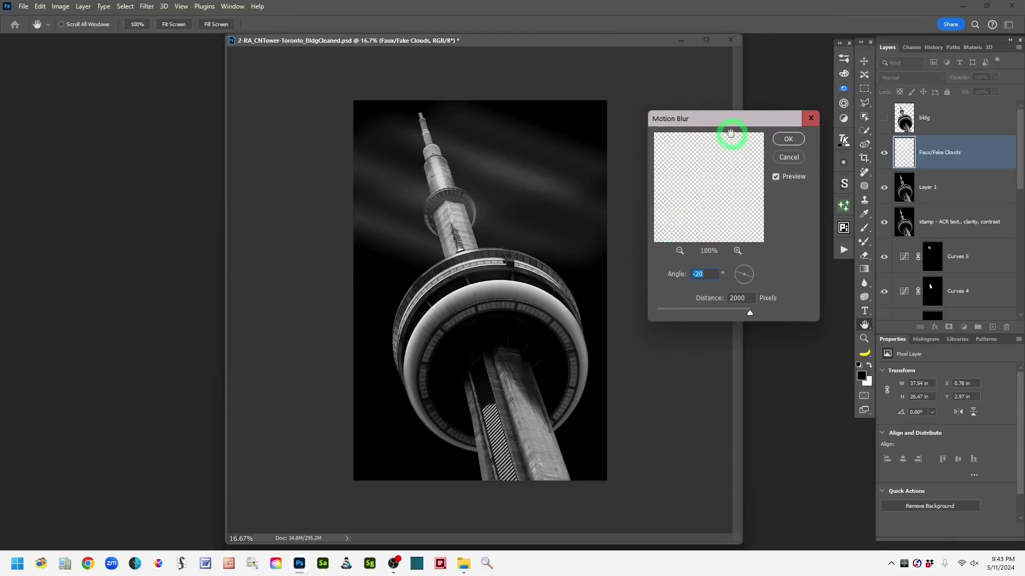
left_click_drag(724, 121, 704, 71)
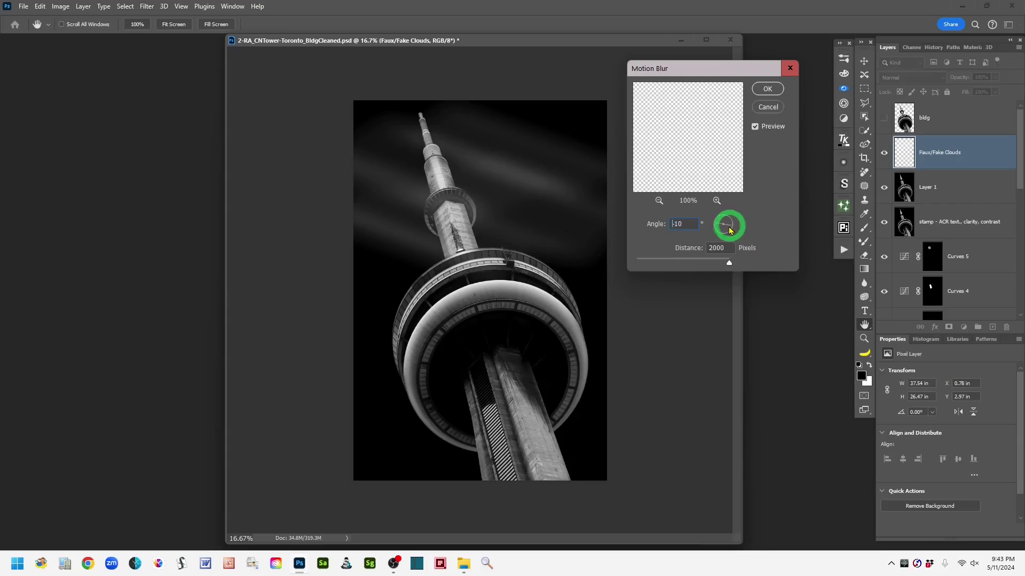
left_click_drag(729, 232, 734, 226)
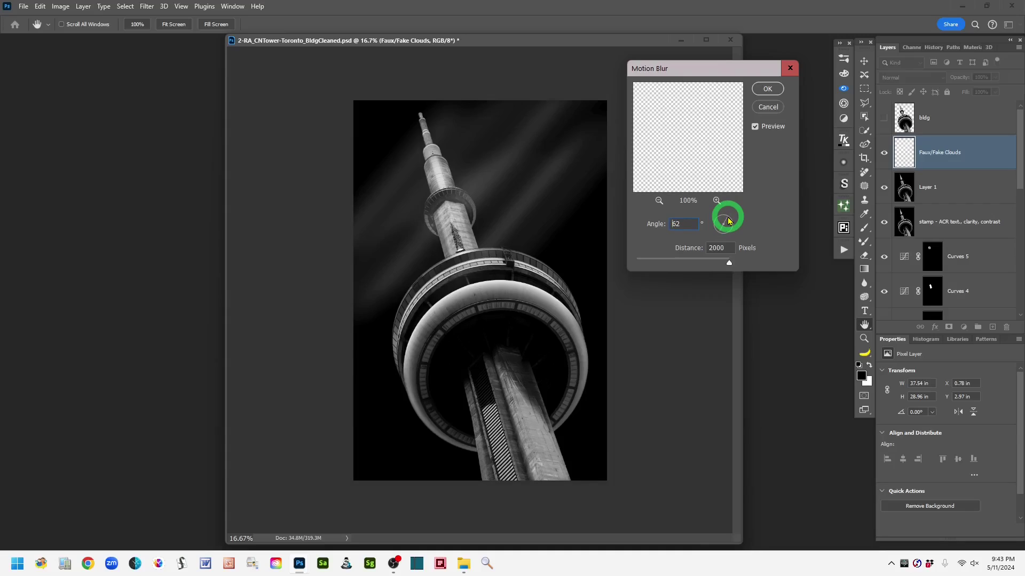
left_click_drag(728, 221, 731, 221)
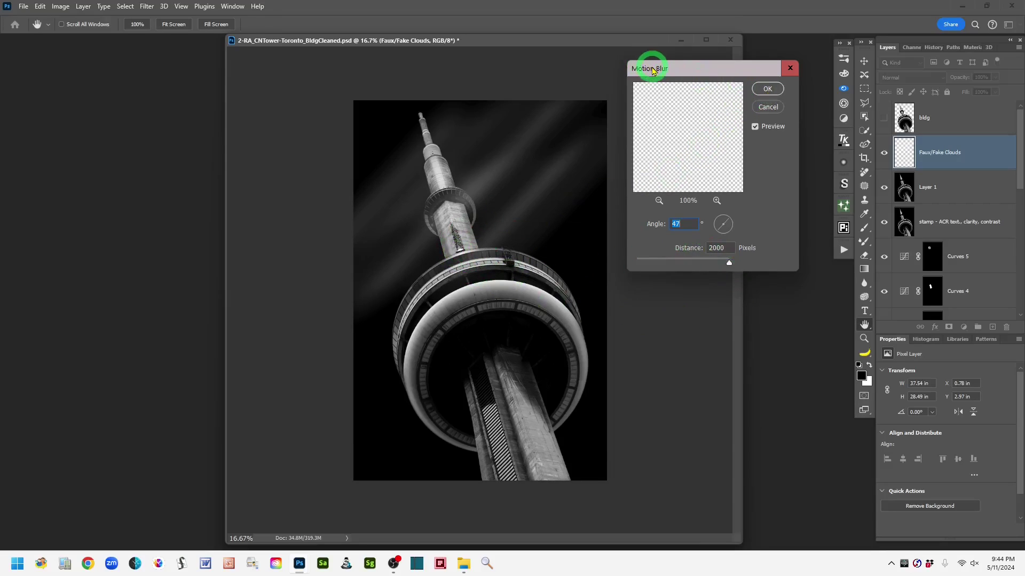
left_click(767, 89)
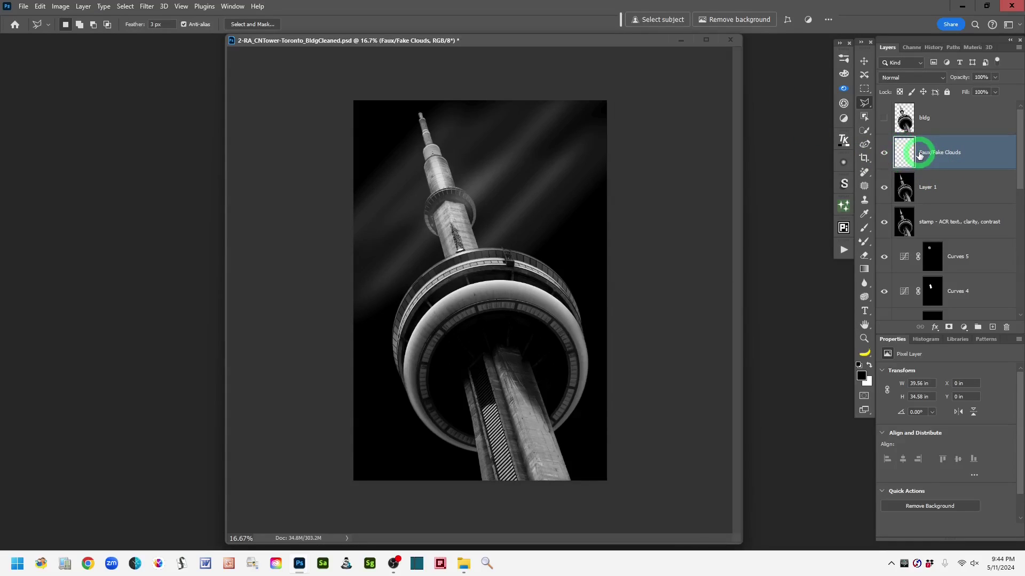
Show the bldg layer and move the Faux/Fake Clouds layer up by about 1.1 in behind the tower
left_click(884, 118)
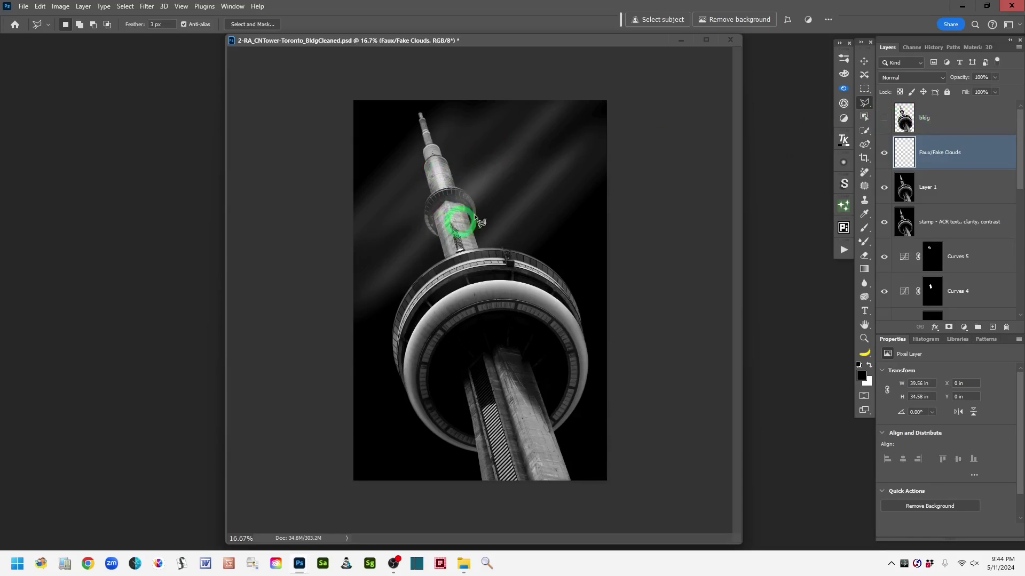
left_click(884, 118)
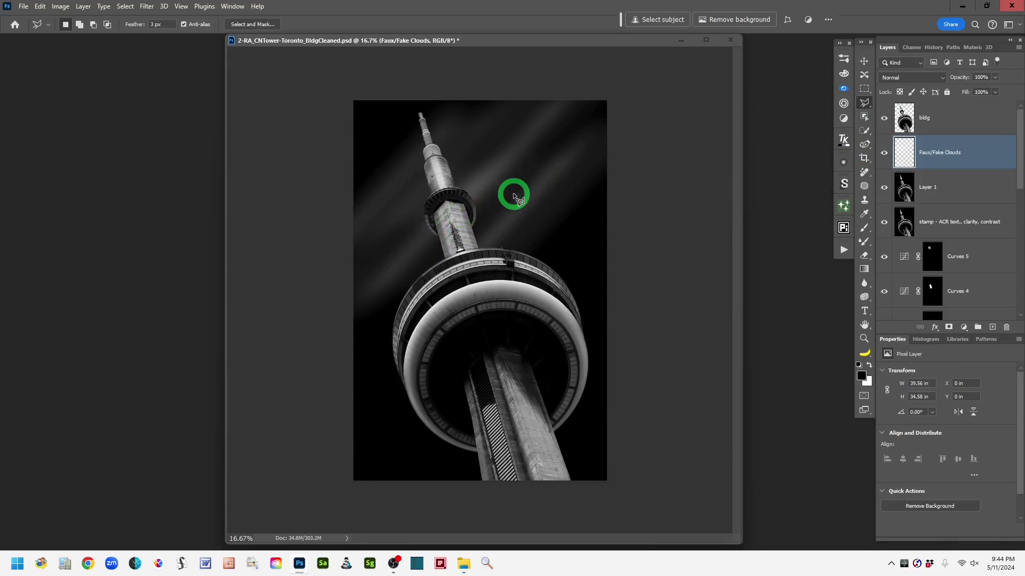
left_click(907, 154)
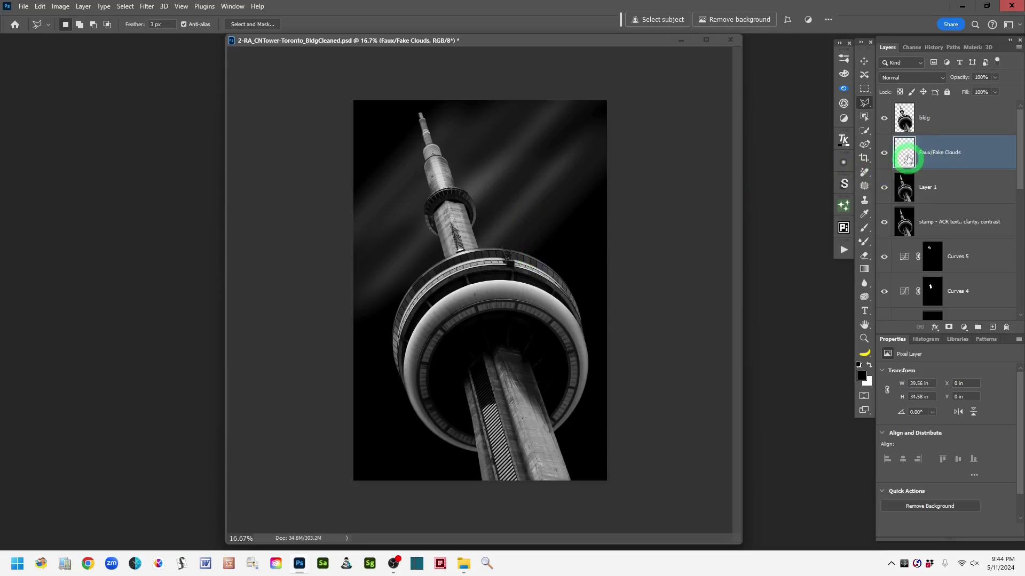
left_click(864, 62)
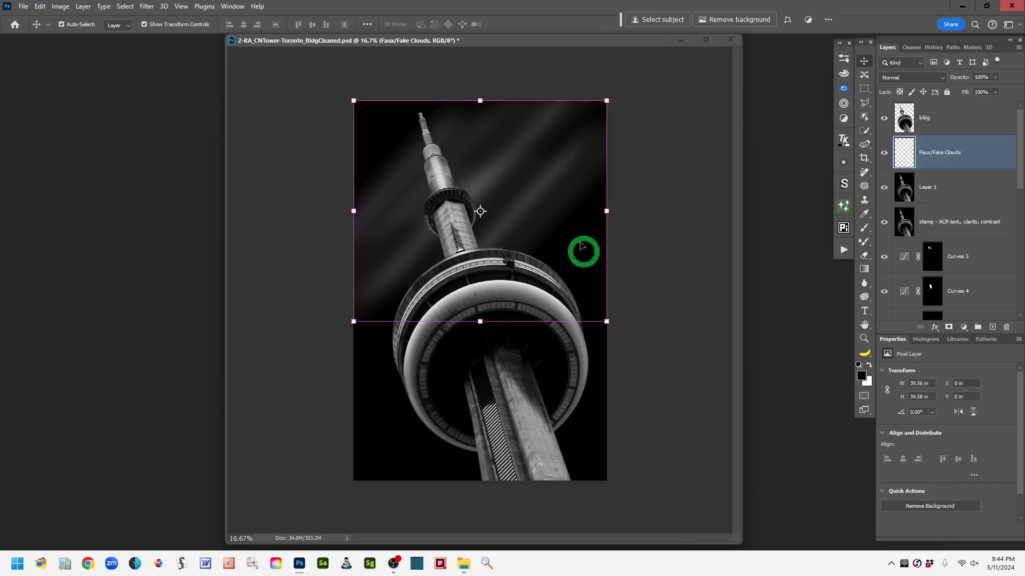
left_click(554, 184)
mouse_move(553, 185)
left_mouse_down()
mouse_move(547, 222)
mouse_move(548, 158)
mouse_move(548, 173)
left_mouse_up()
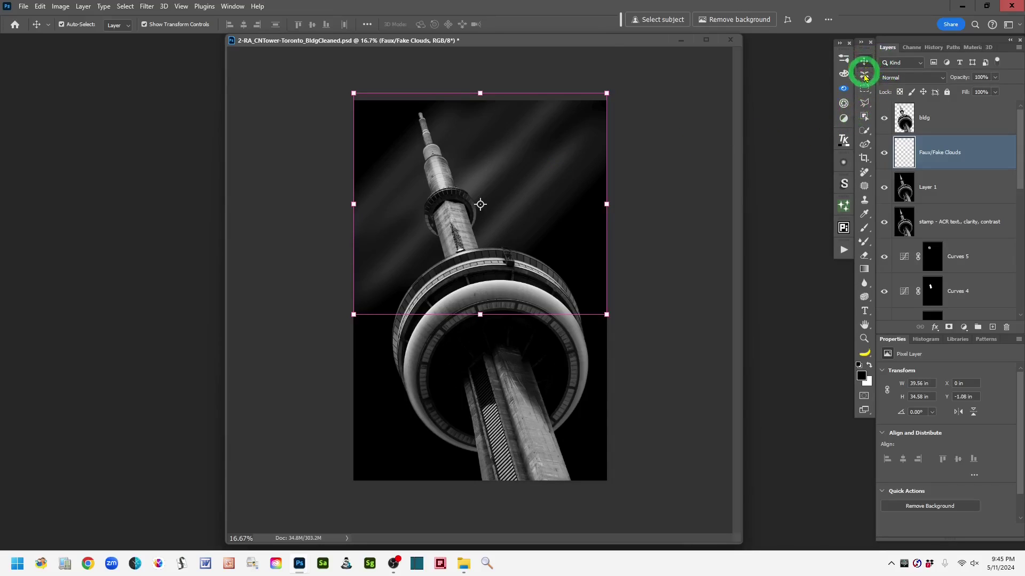
Switch to the freehand Lasso tool in place of the Polygonal Lasso
left_click(864, 105)
right_click(865, 107)
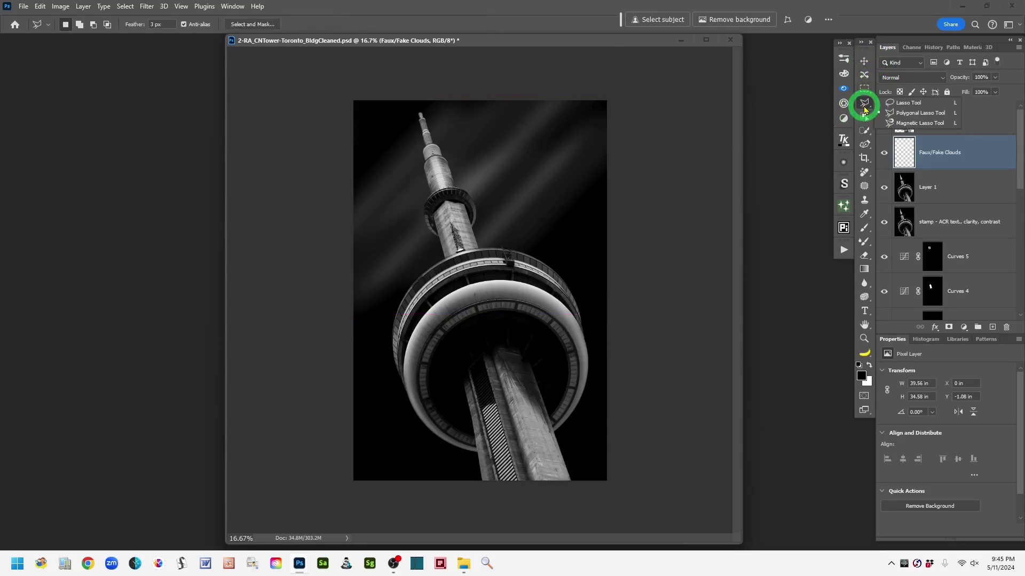
left_click(899, 101)
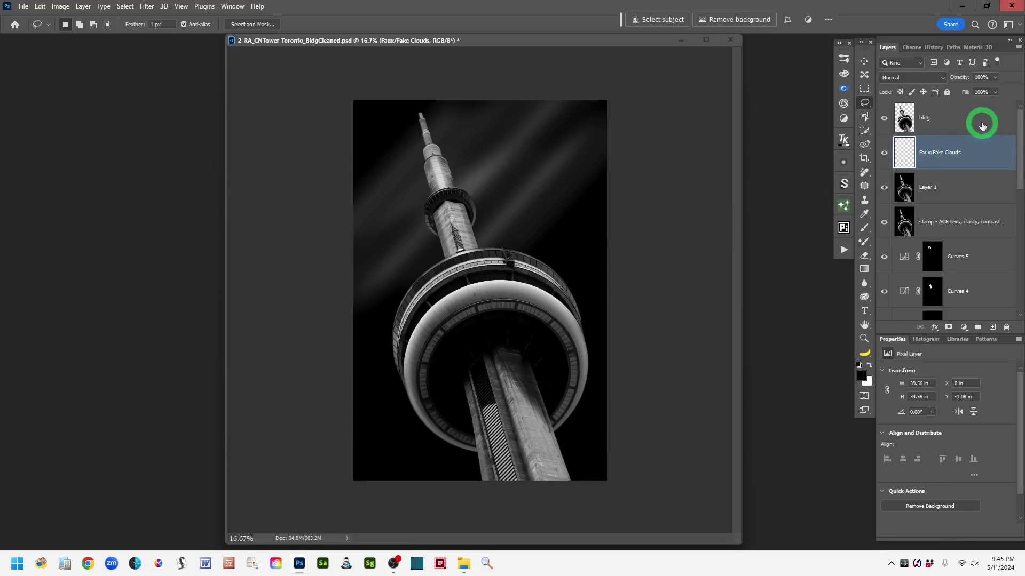
Stamp all visible layers onto a new layer above bldg and rename it stamp
left_click(965, 122)
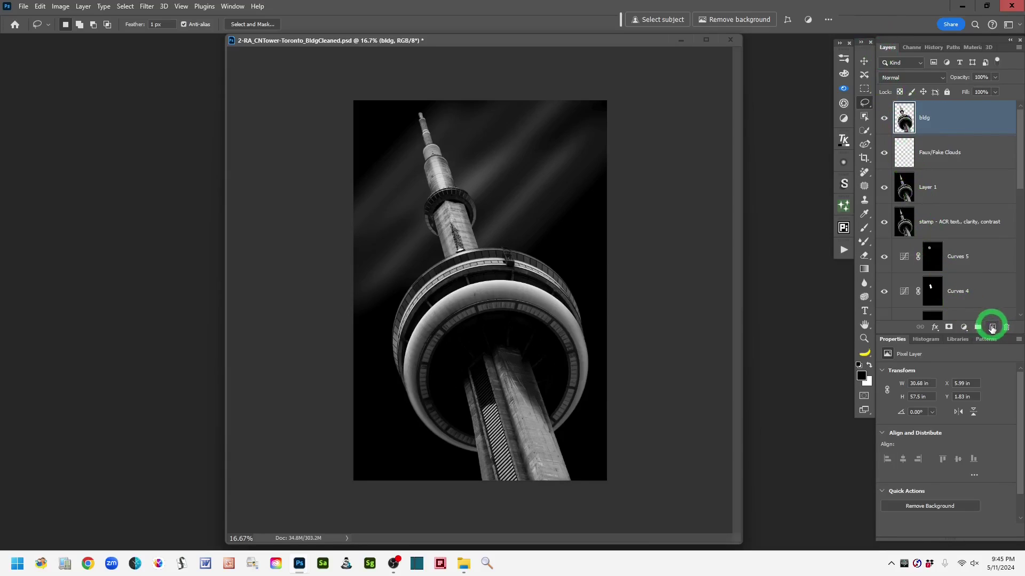
left_click(993, 328)
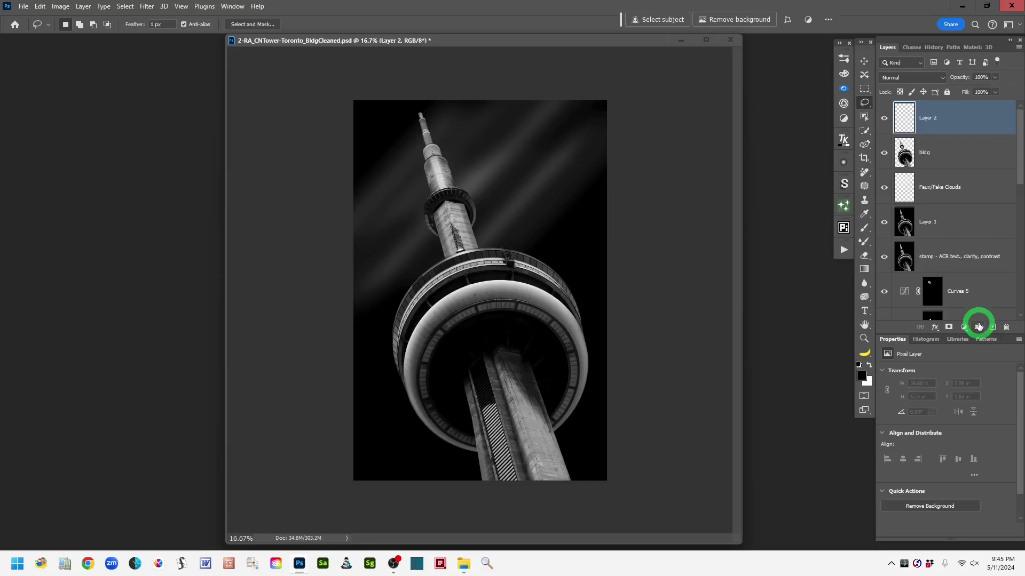
key("ctrl+shift+alt+e")
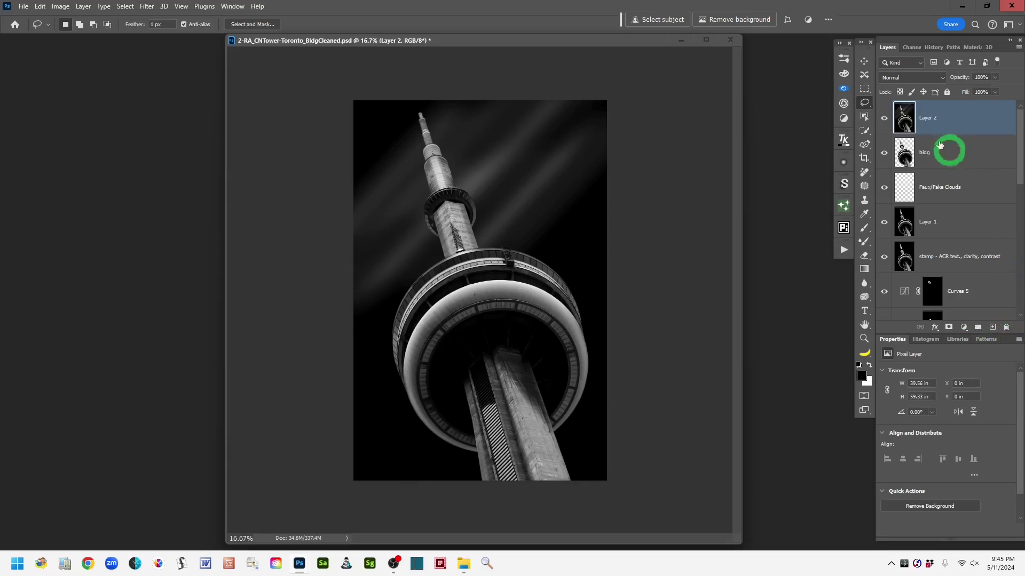
double_click(925, 118)
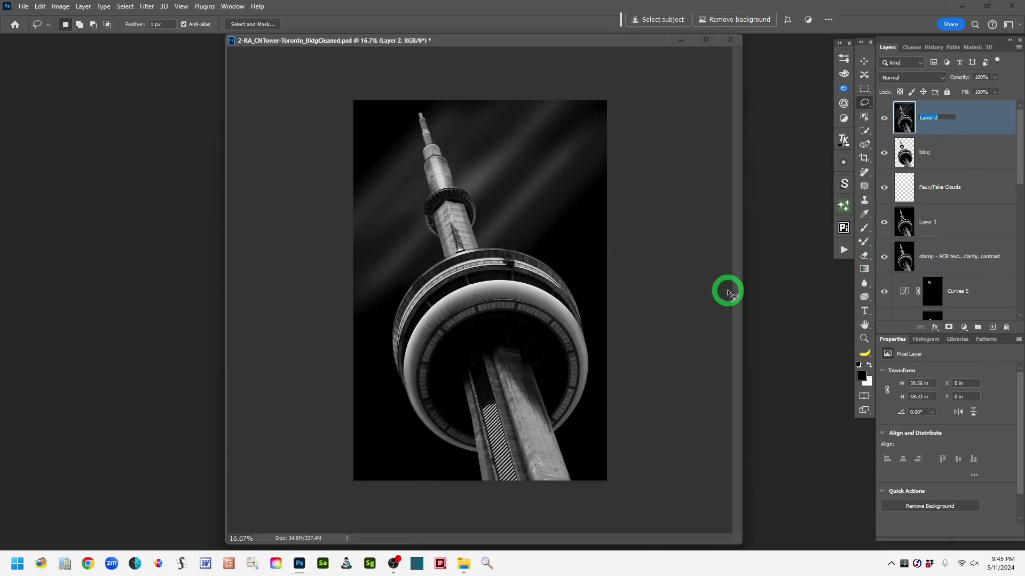
type("stamp")
left_click(973, 123)
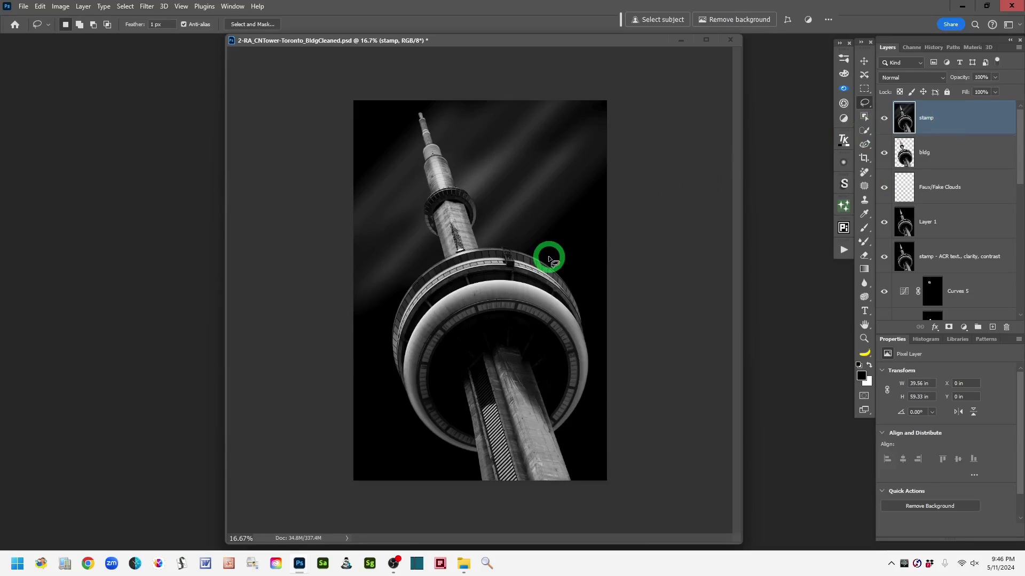
Add a black (000000) Solid Color fill layer above the stamp layer
left_click(964, 328)
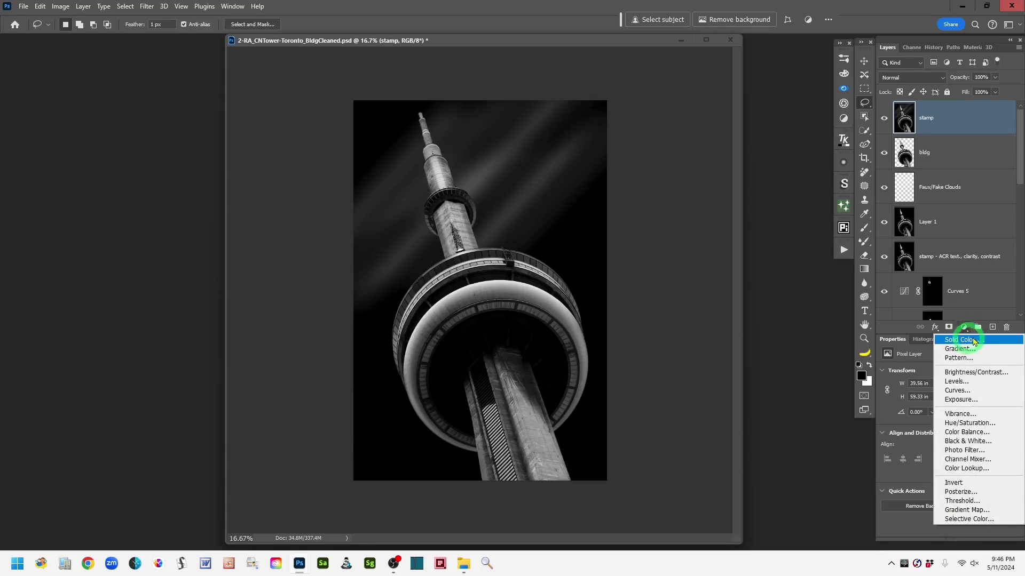
left_click(1003, 340)
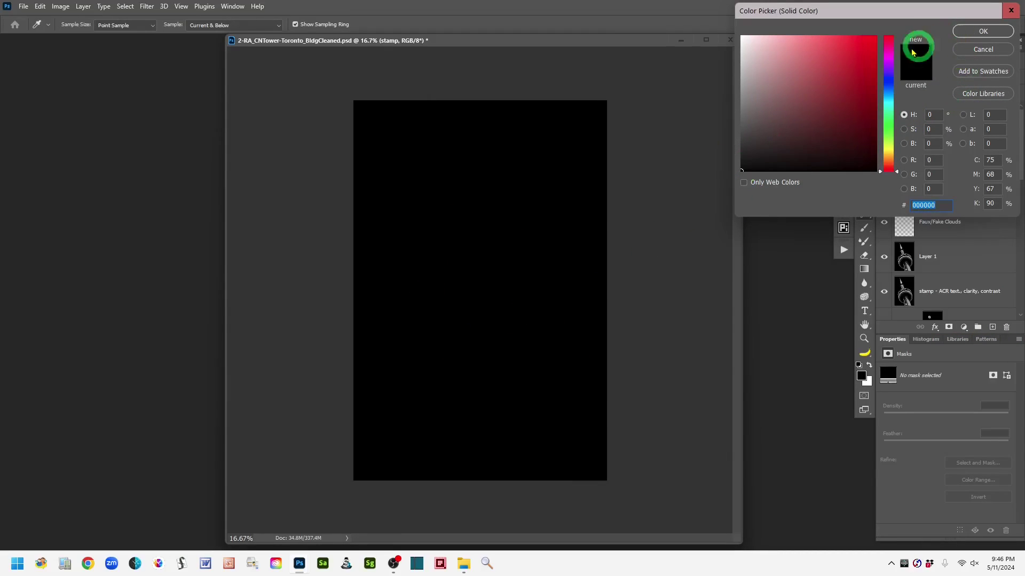
left_click(982, 31)
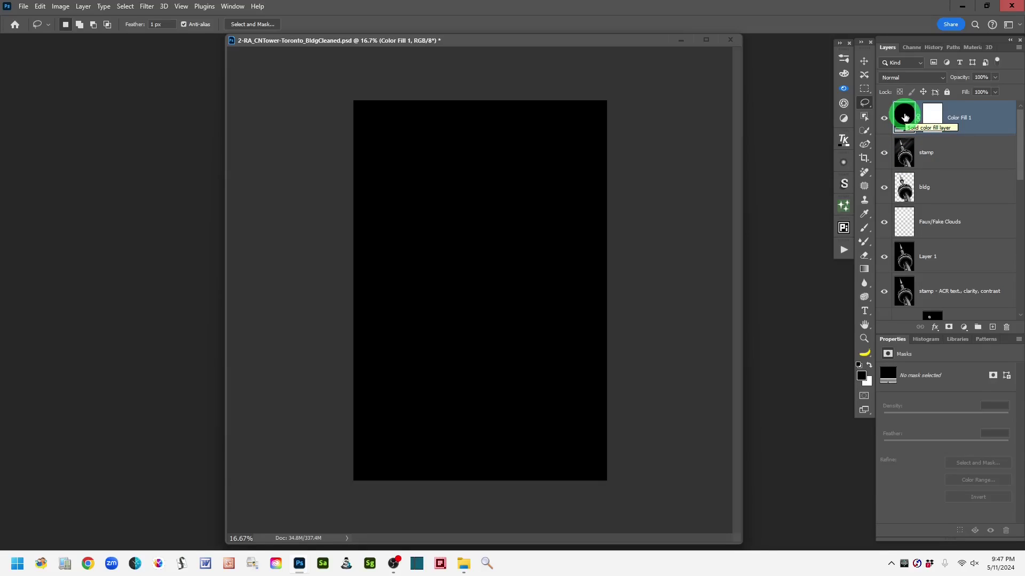
With the Gradient tool in Gradient mode, draw a linear gradient on the Color Fill 1 mask from beyond the image's lower-right corner to the antenna
left_click(868, 272)
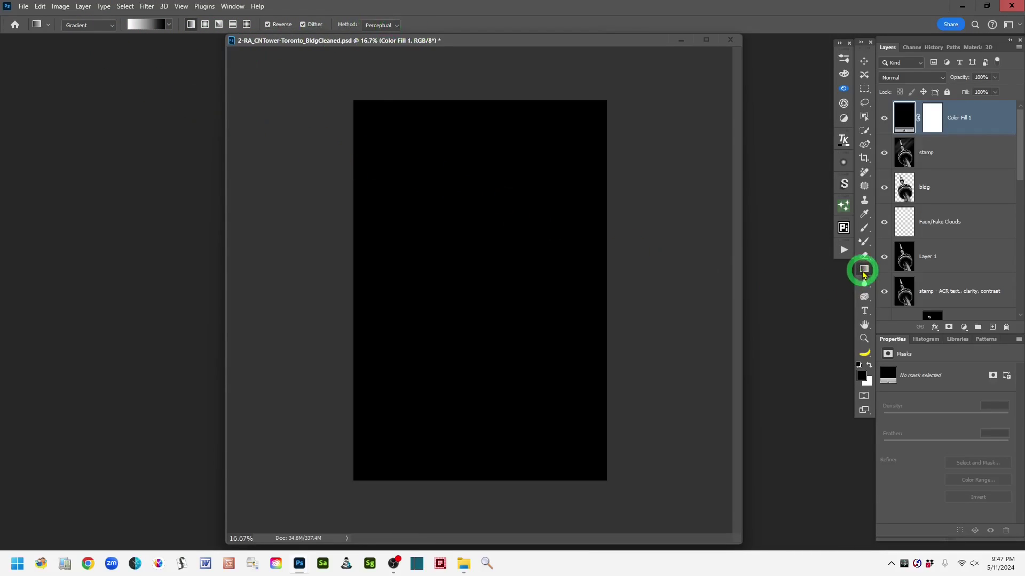
left_click(112, 27)
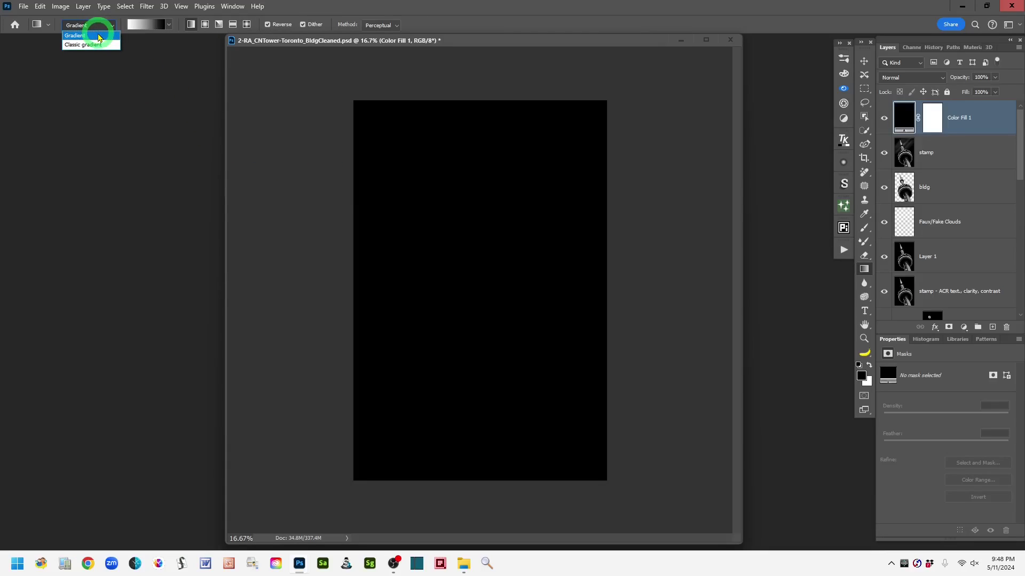
left_click(99, 37)
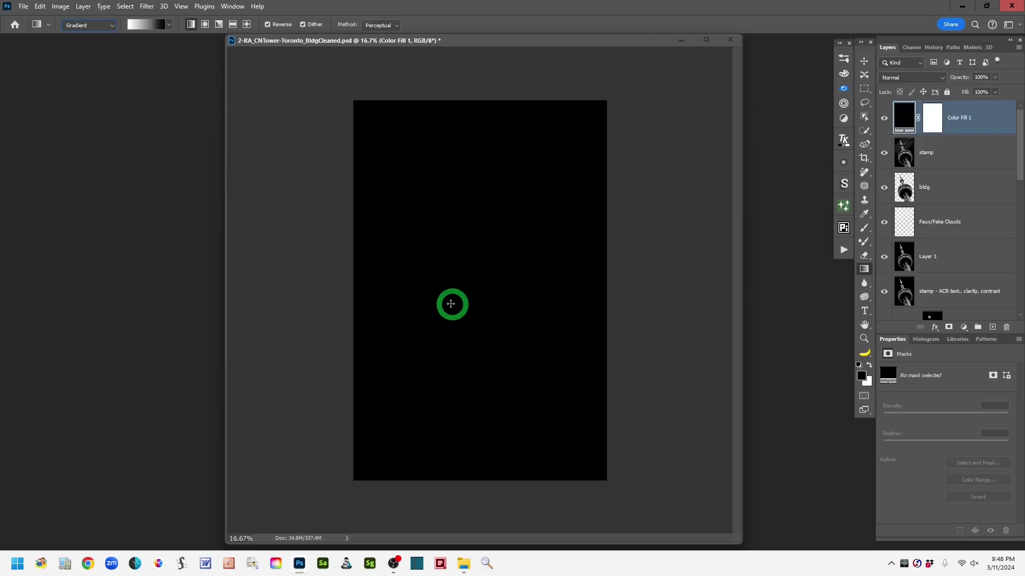
left_click(168, 27)
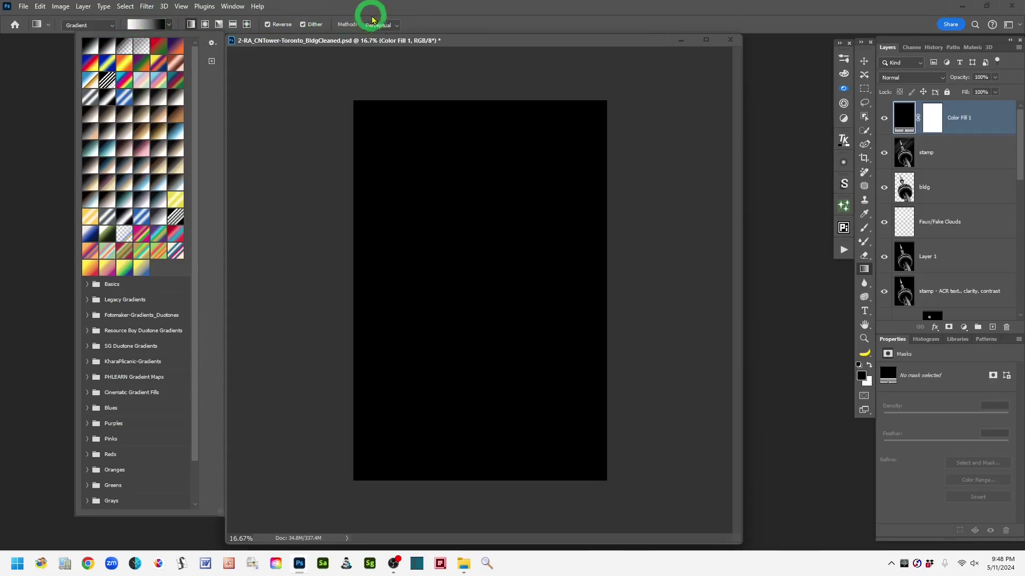
left_click(443, 28)
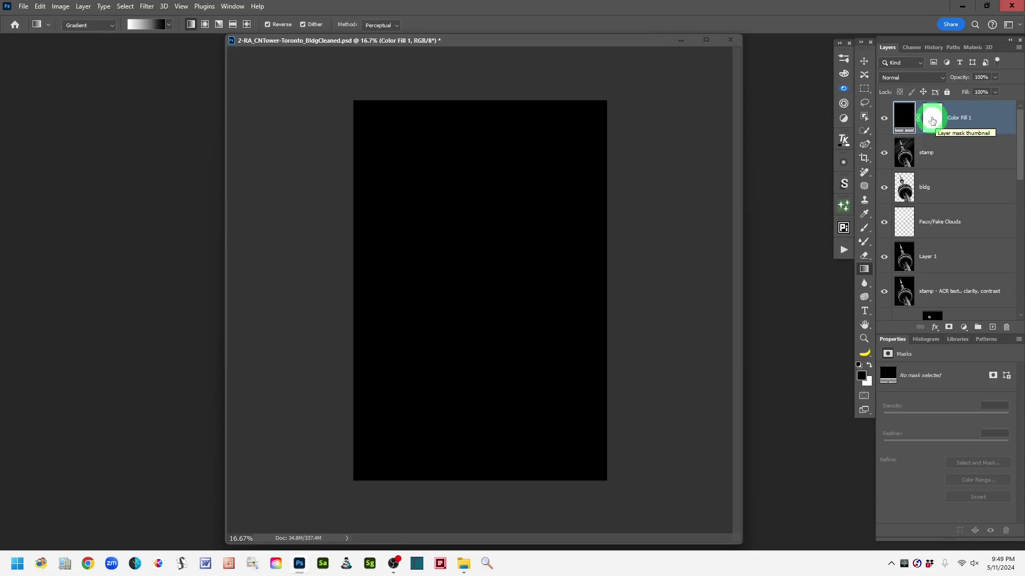
left_click(932, 121)
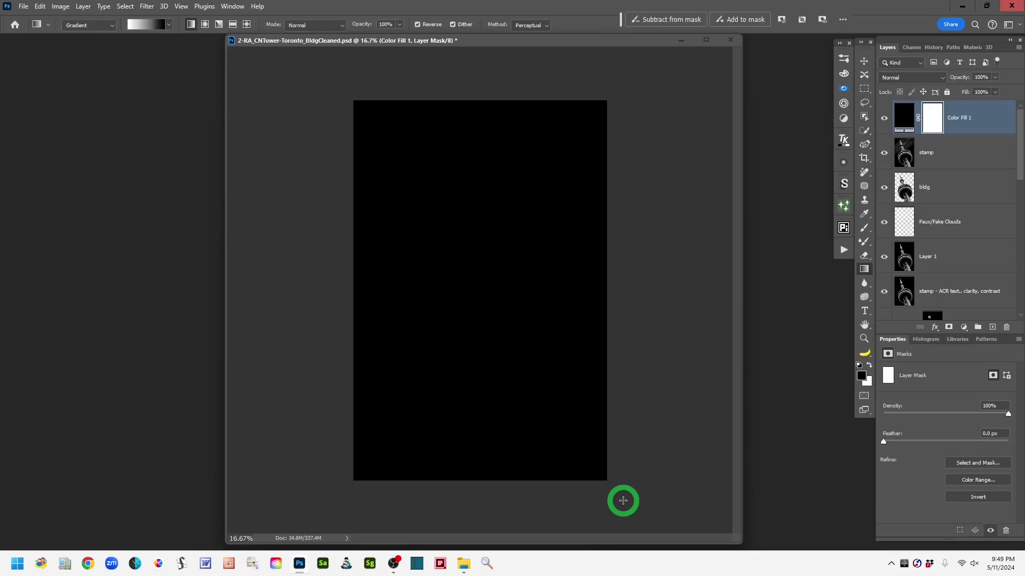
left_click(623, 501)
mouse_move(623, 500)
left_mouse_down()
mouse_move(517, 361)
mouse_move(433, 232)
mouse_move(418, 187)
left_mouse_up()
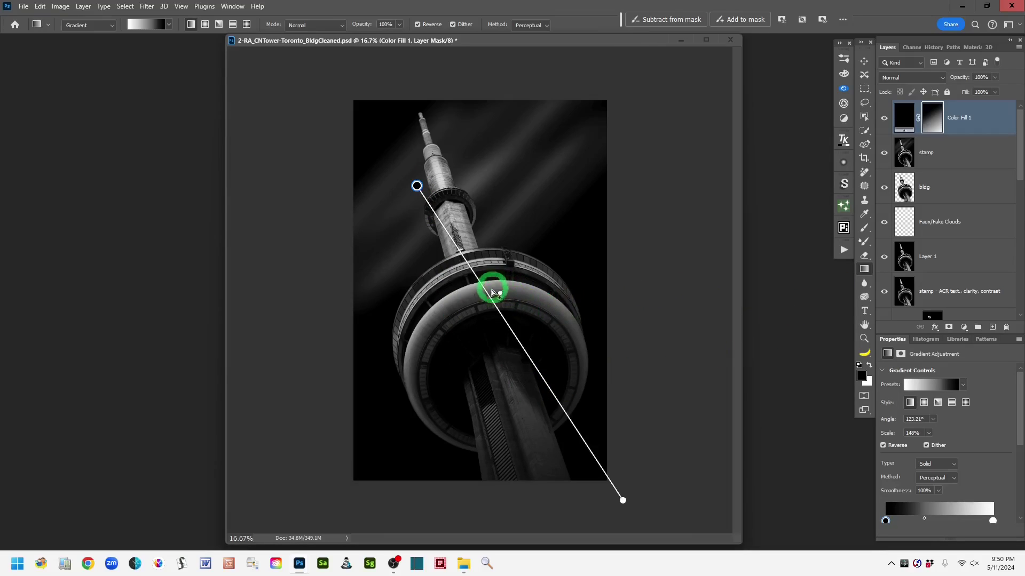
Extend the gradient's black end slightly up-left, pull its white end inside the lower-right image corner, and shift the midpoint toward the white end
left_click_drag(494, 292, 503, 295)
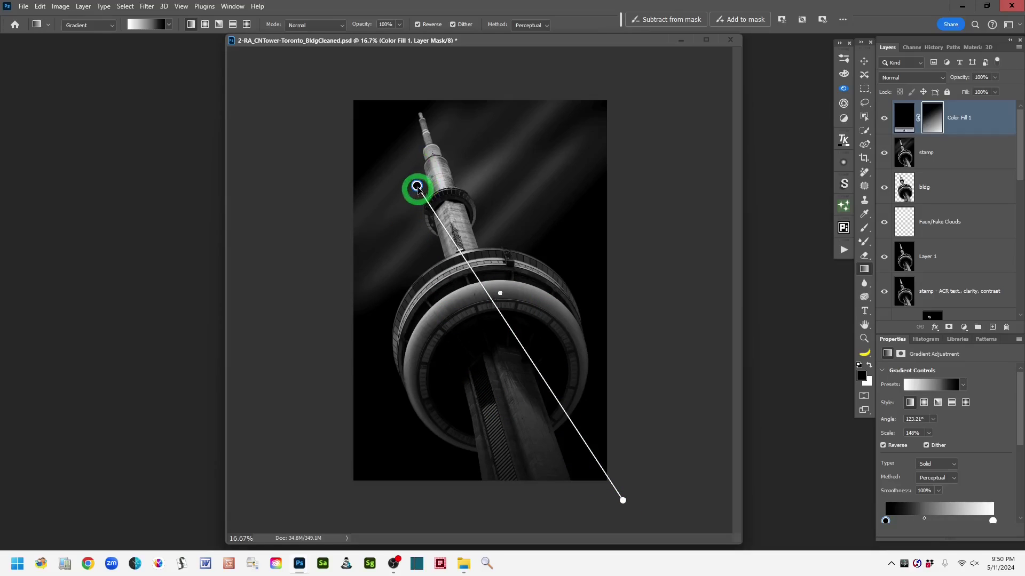
mouse_move(417, 186)
left_mouse_down()
mouse_move(451, 235)
mouse_move(460, 273)
mouse_move(405, 162)
mouse_move(455, 279)
mouse_move(410, 177)
left_mouse_up()
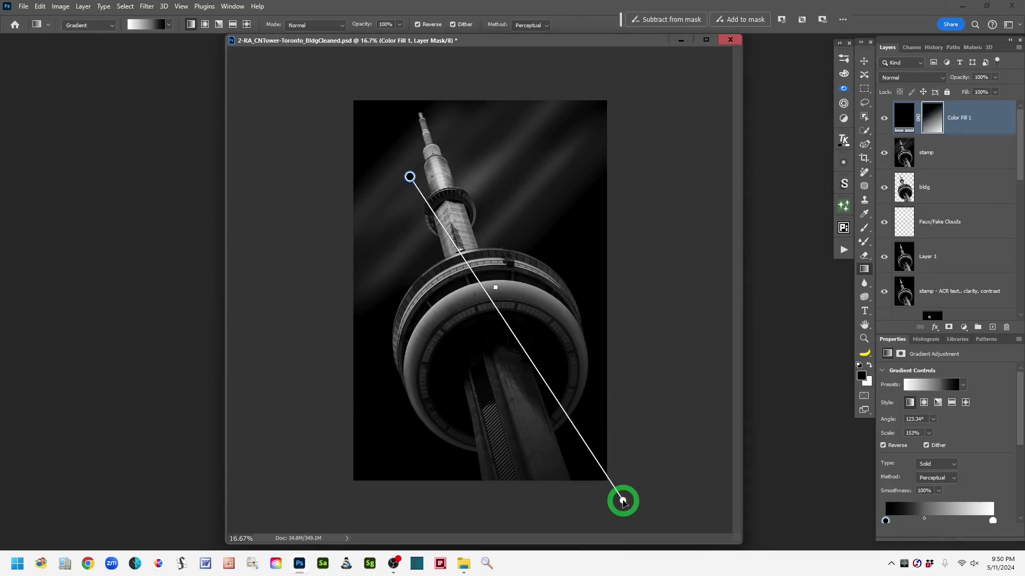
left_click_drag(623, 501, 591, 460)
left_click(898, 138)
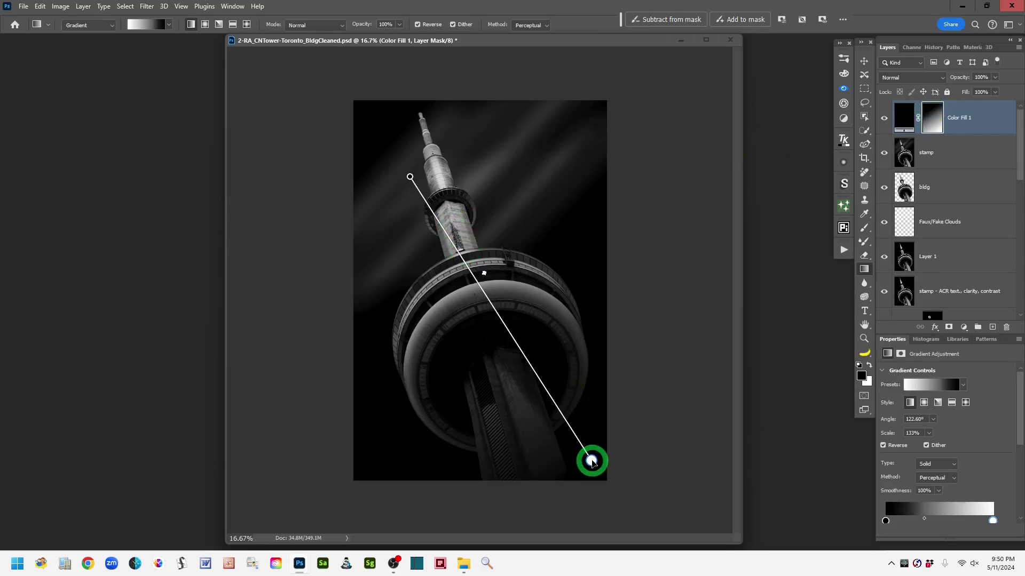
mouse_move(591, 462)
left_mouse_down()
mouse_move(622, 517)
mouse_move(568, 461)
mouse_move(583, 466)
left_mouse_up()
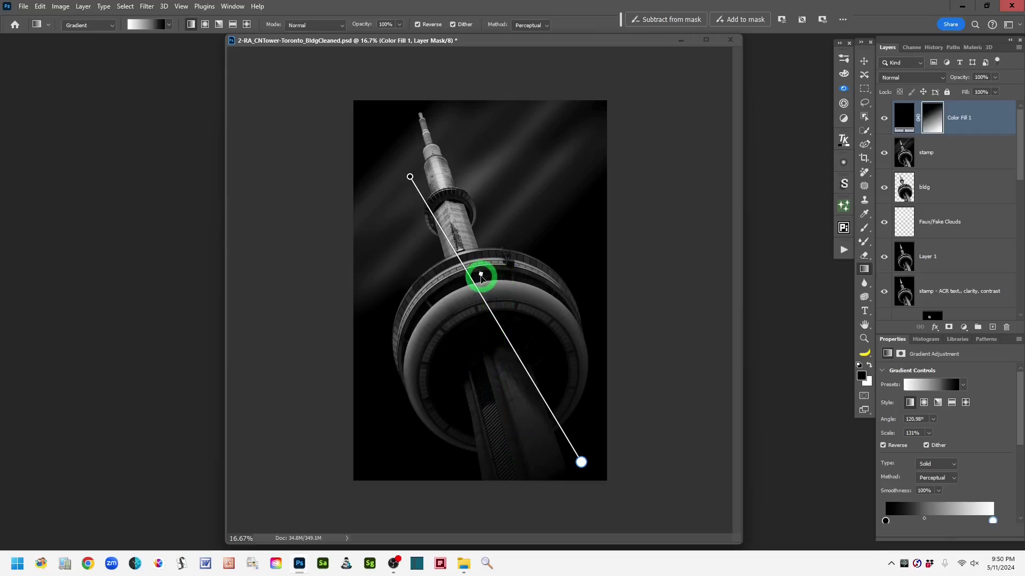
left_click_drag(482, 275, 493, 310)
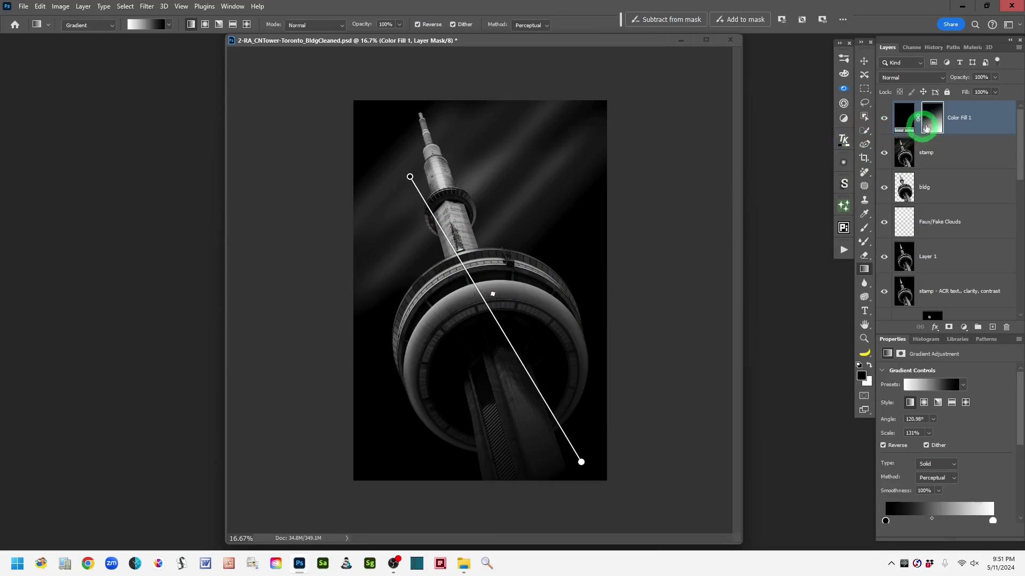
Compare the edited image with the original by showing only the Background layer and restoring all layers
left_click(904, 118)
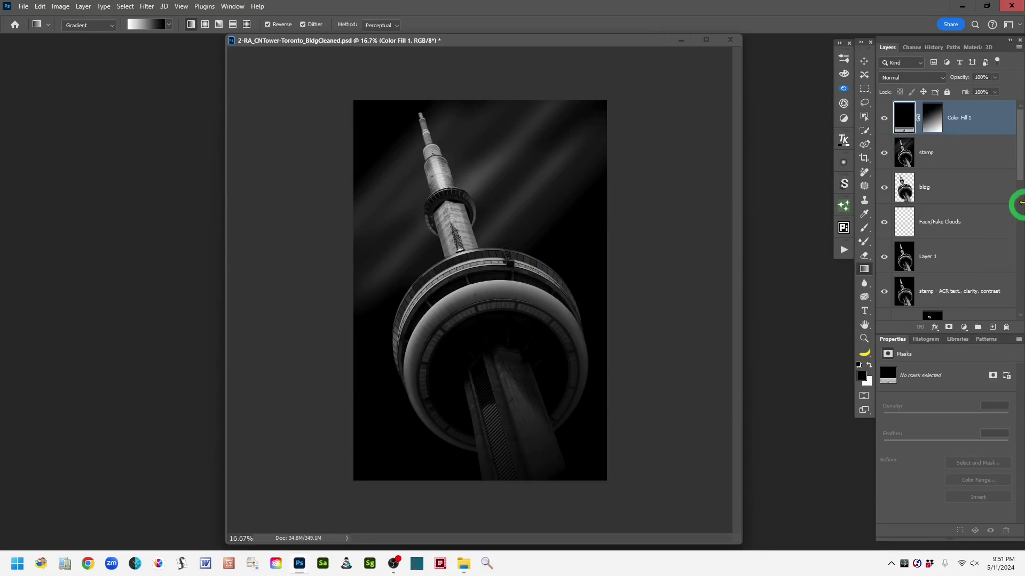
left_click_drag(1020, 171, 1020, 315)
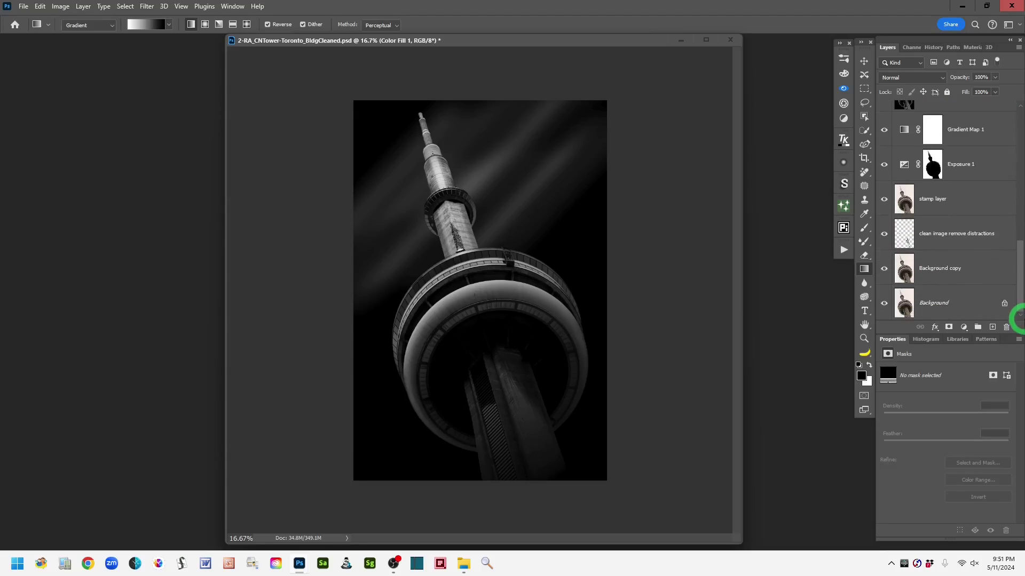
left_click(883, 304, "alt")
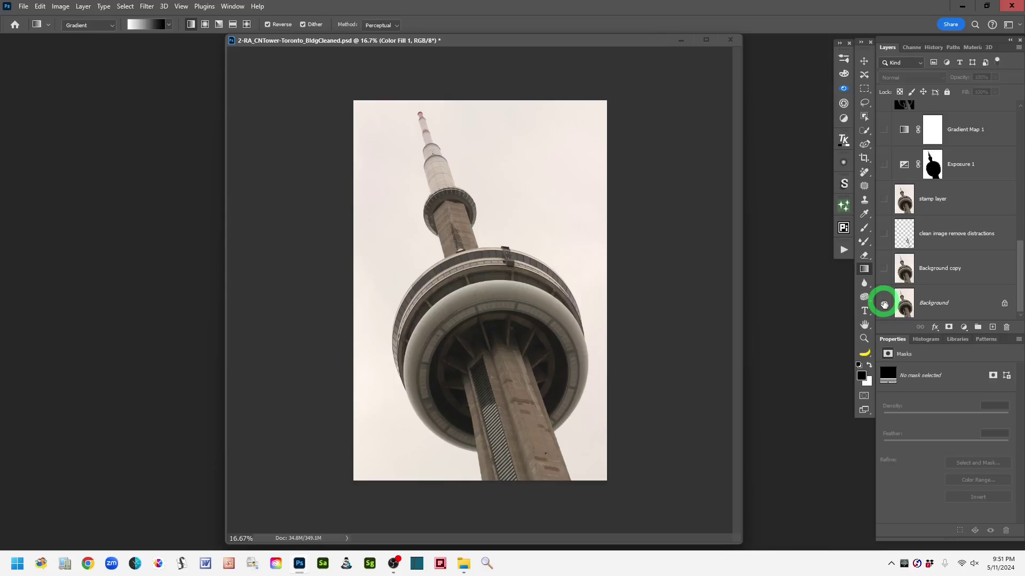
left_click(884, 303, "alt")
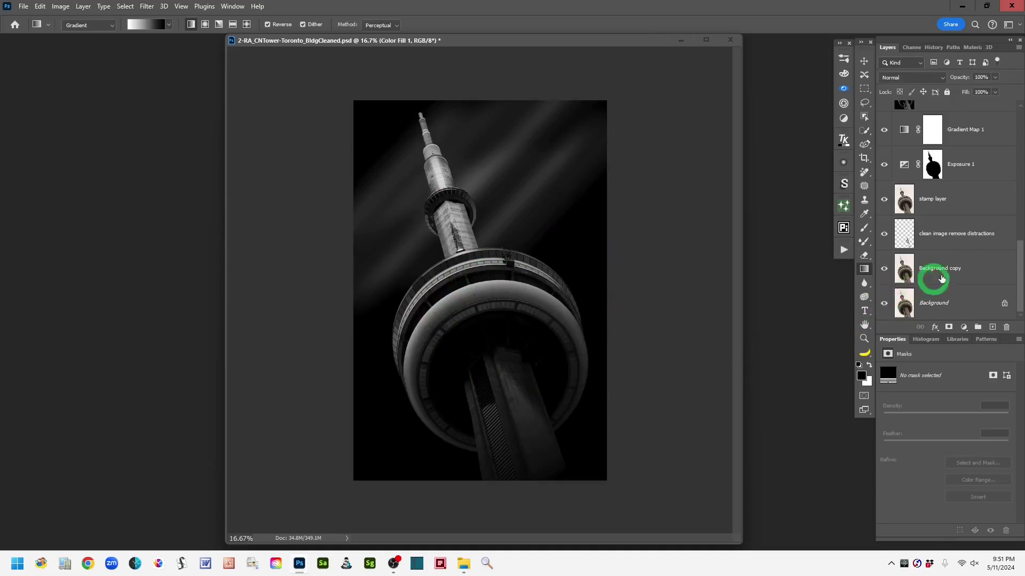
left_click_drag(1019, 279, 1019, 145)
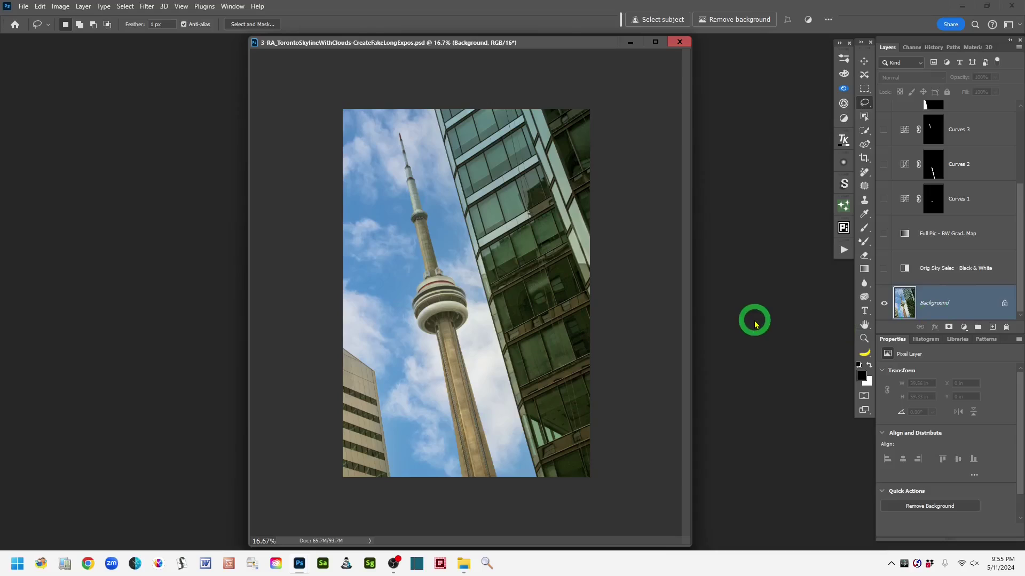
In the Toronto skyline document, duplicate the Background layer and select the sky on the copy
key("ctrl+j")
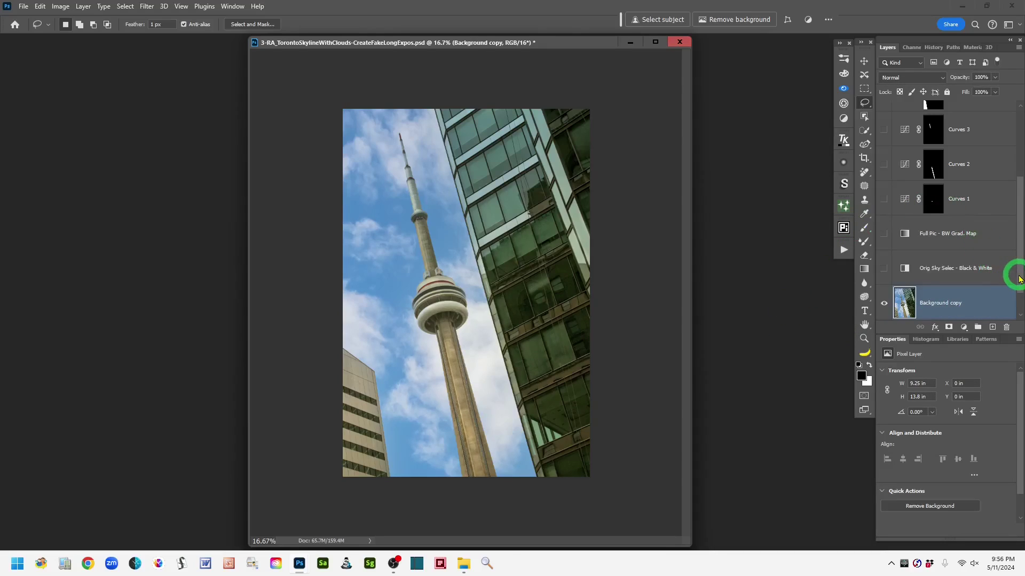
scroll(1014, 277, "down", 1)
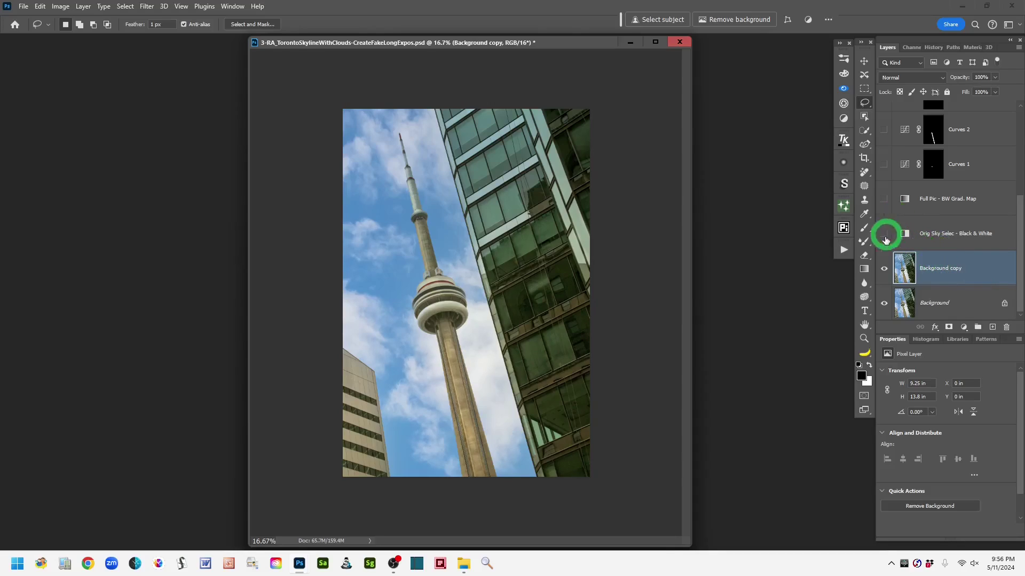
left_click(126, 8)
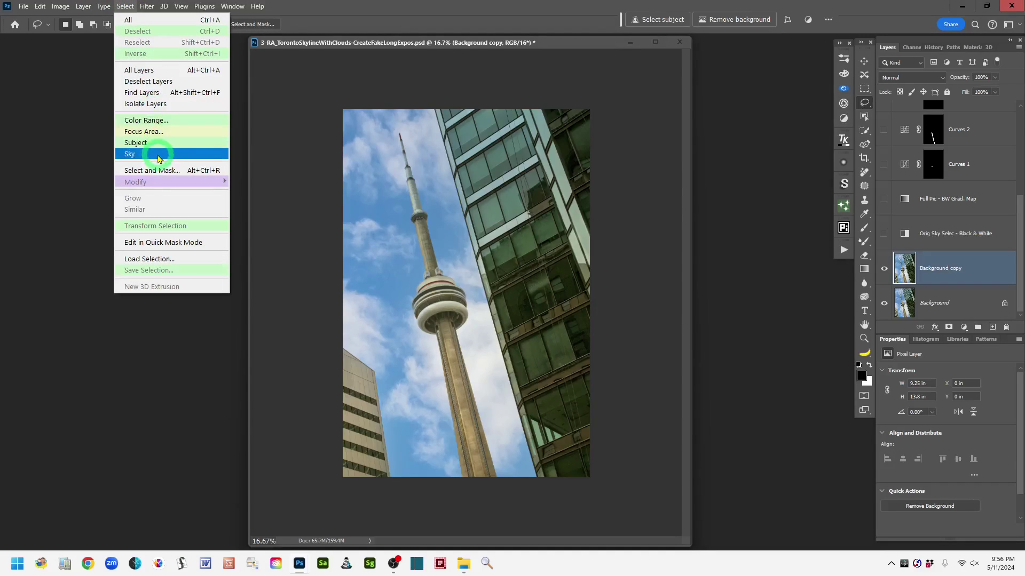
left_click(159, 155)
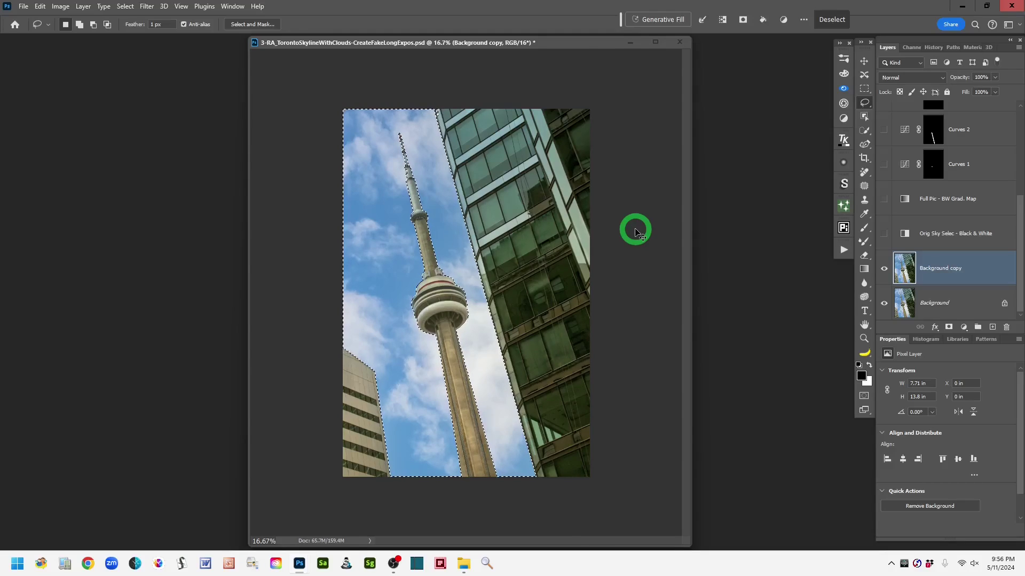
Subtract the wider antenna section between the dark collar and the red band from the sky selection using the Quick Selection tool
scroll(635, 228, "up", 2)
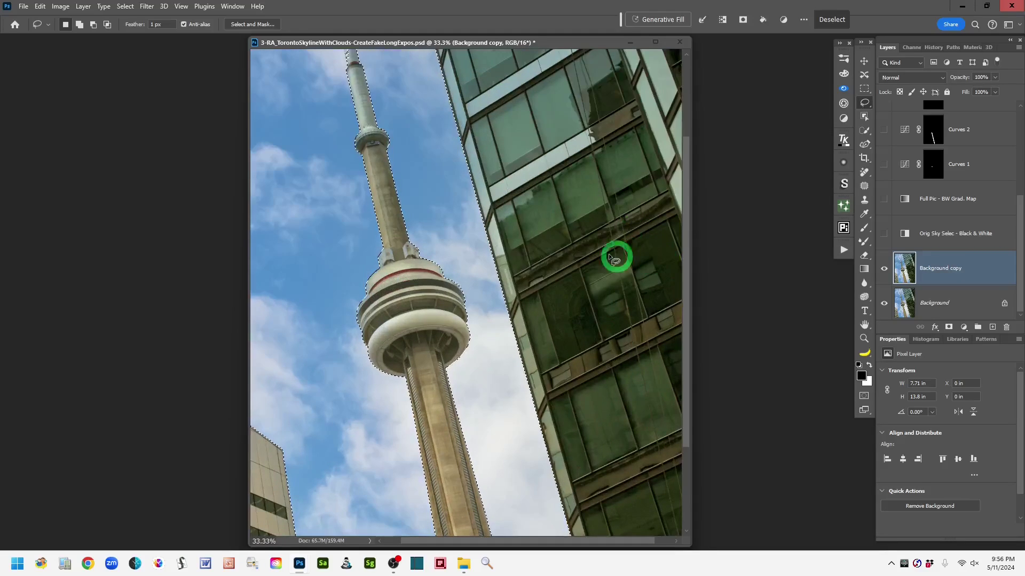
left_click_drag(567, 219, 641, 378)
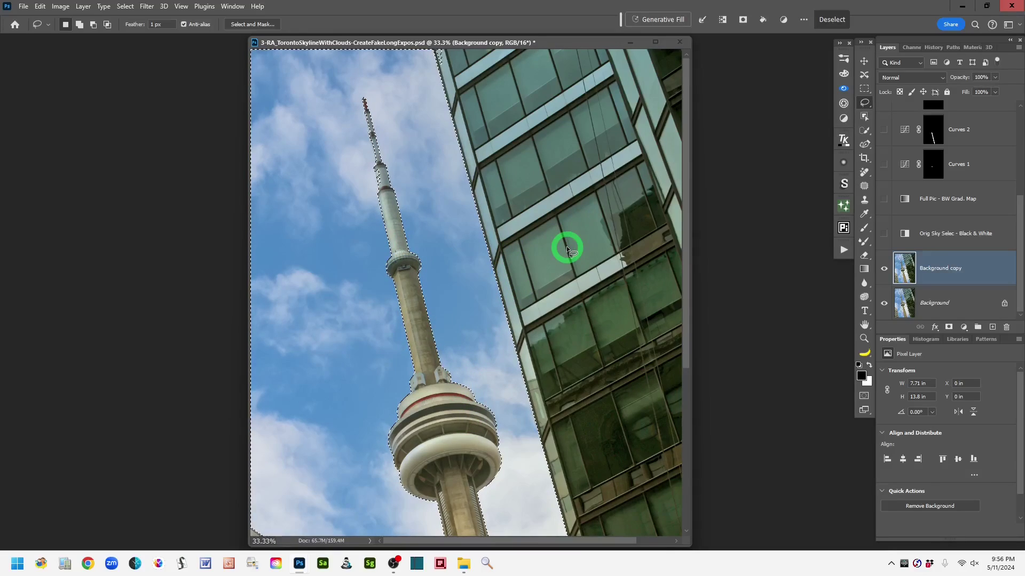
key("ctrl+plus")
key("ctrl+plus")
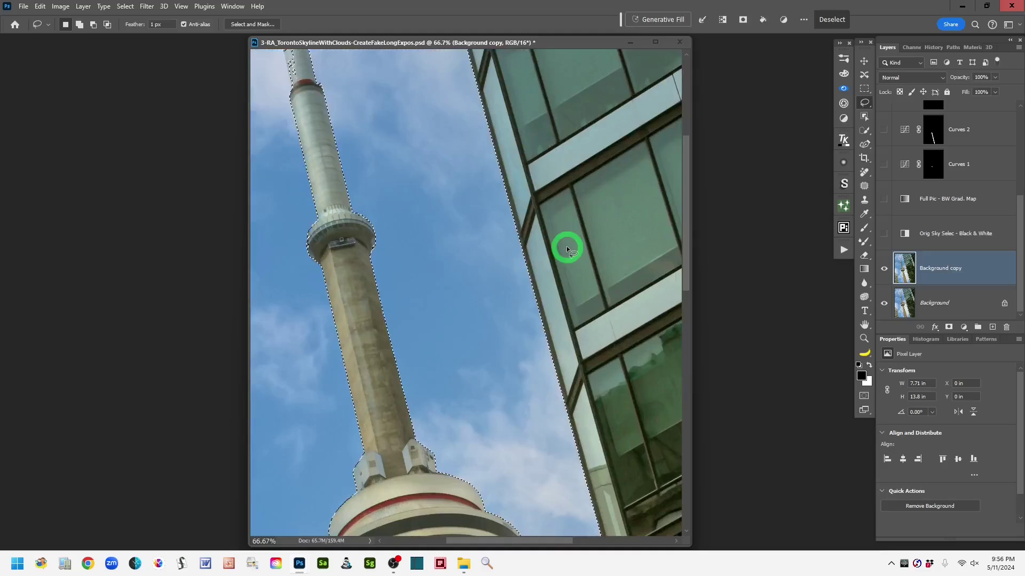
left_click_drag(421, 168, 514, 337)
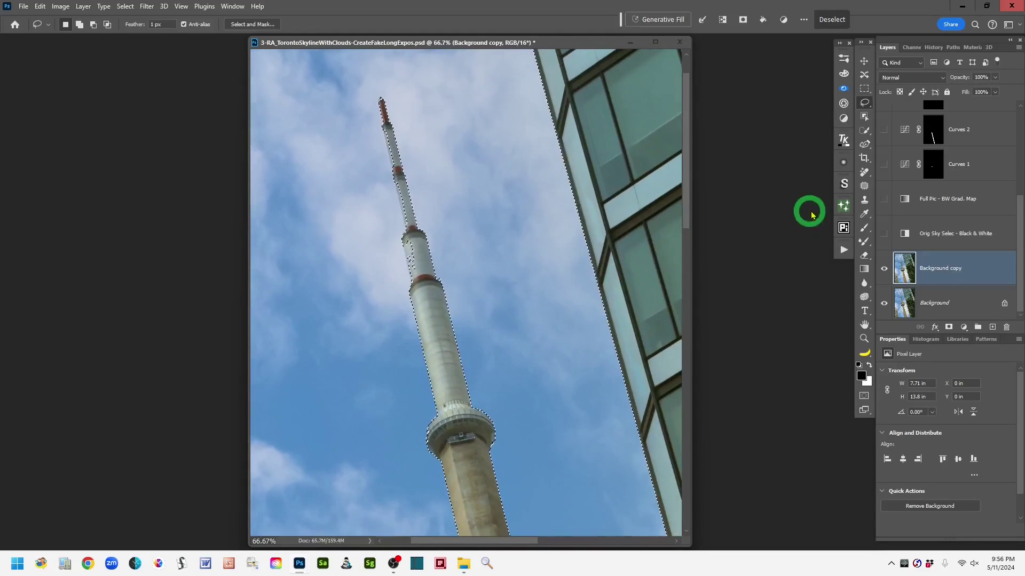
left_click(864, 133)
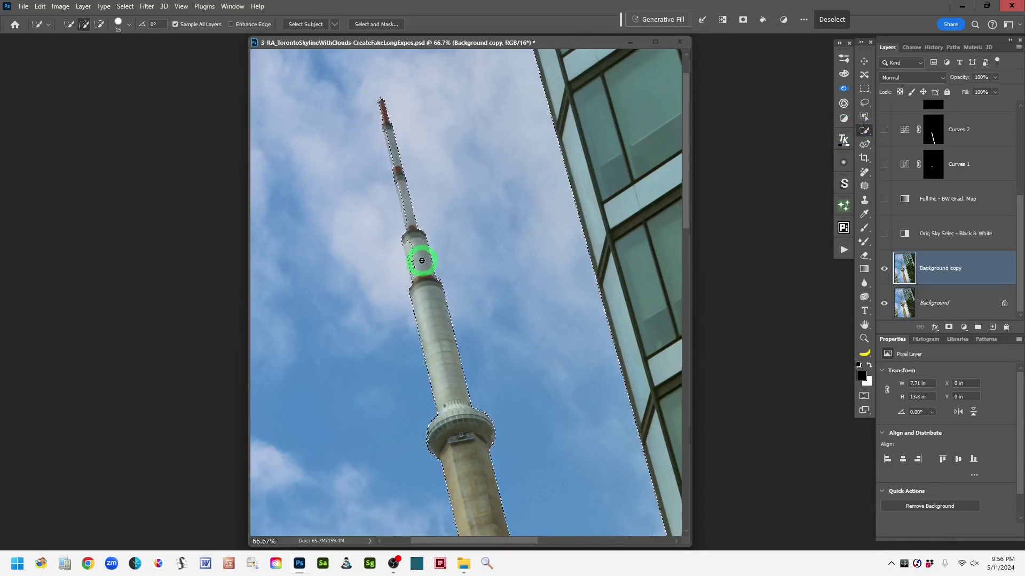
key("alt")
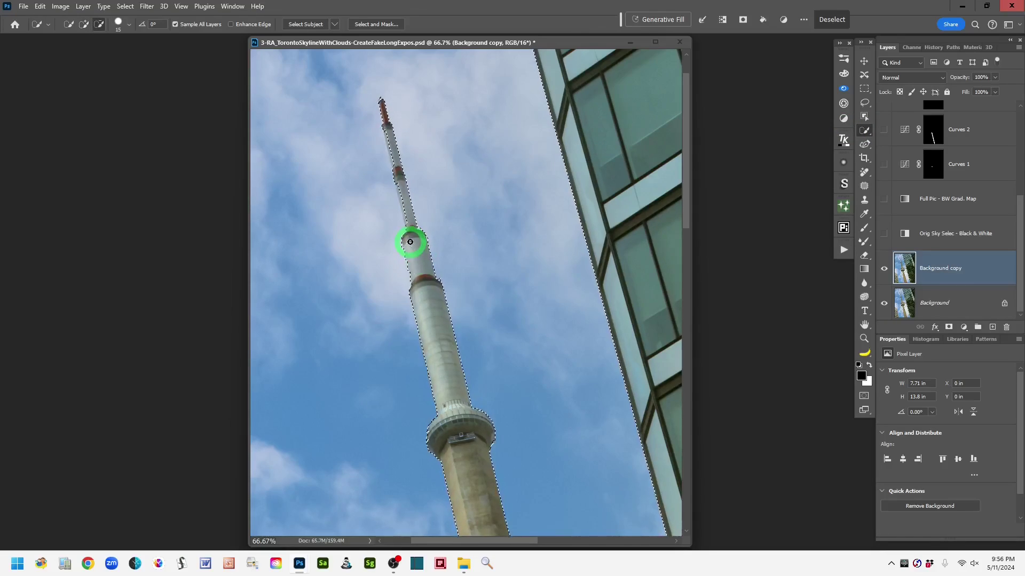
left_click_drag(412, 245, 417, 266)
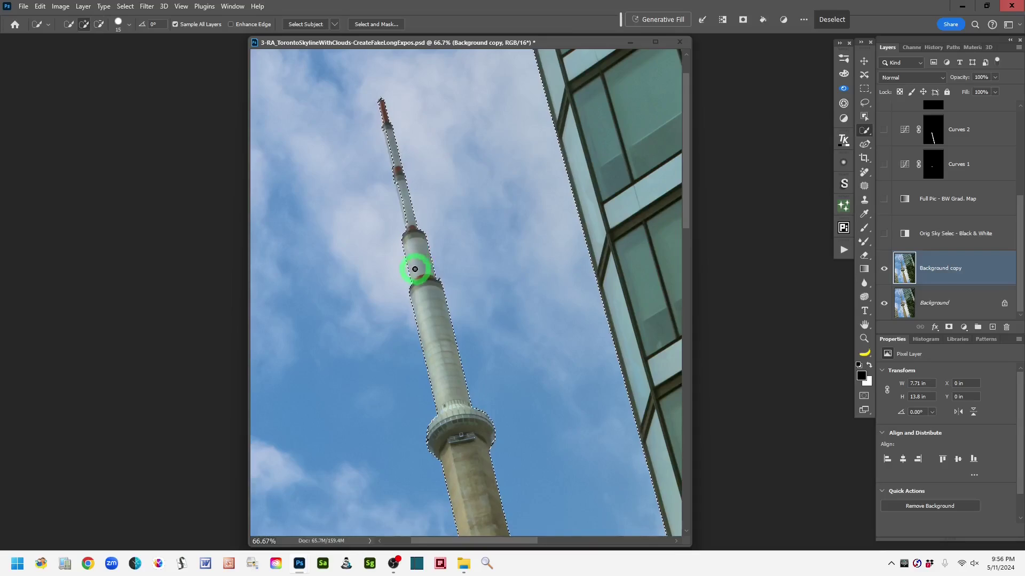
key("alt")
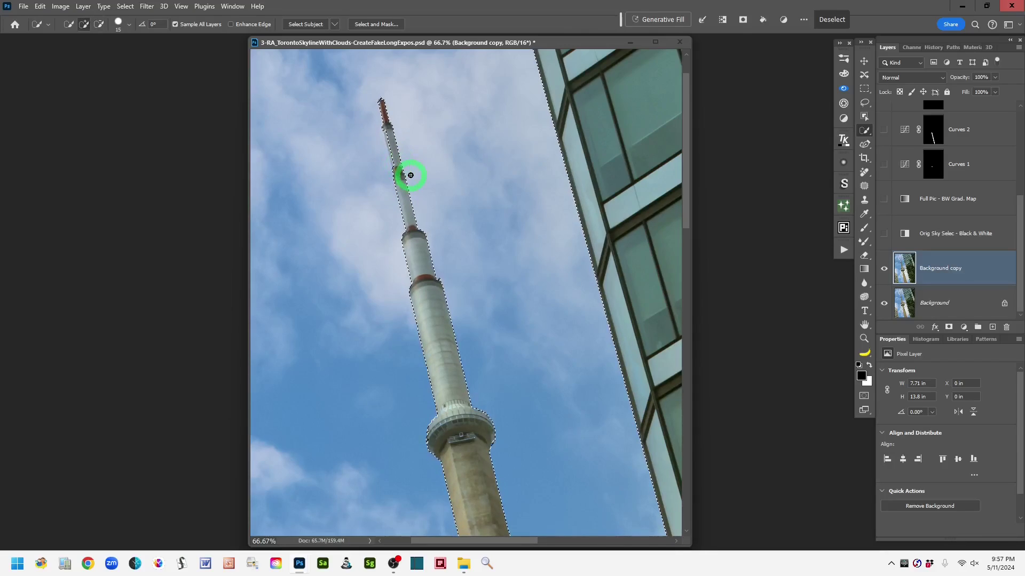
Subtract the narrow antenna section just below the red tip from the sky selection
key("ctrl+plus")
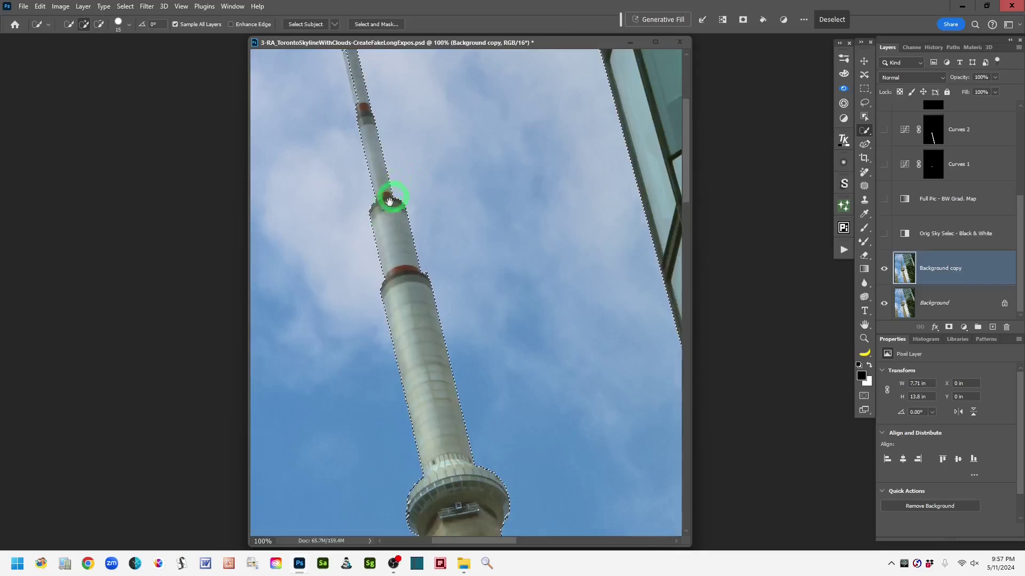
left_click_drag(398, 245, 470, 374)
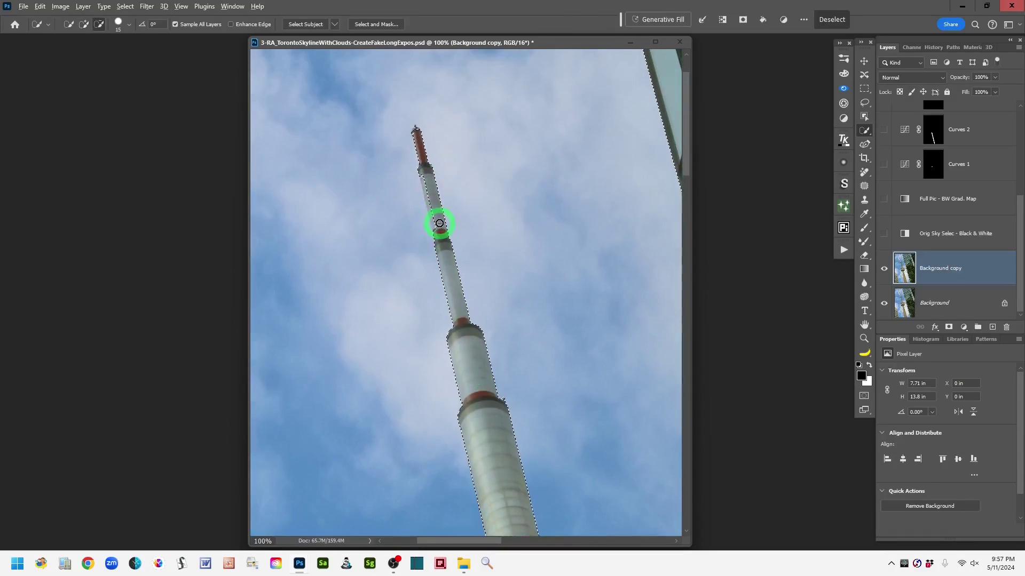
left_click_drag(432, 200, 425, 184)
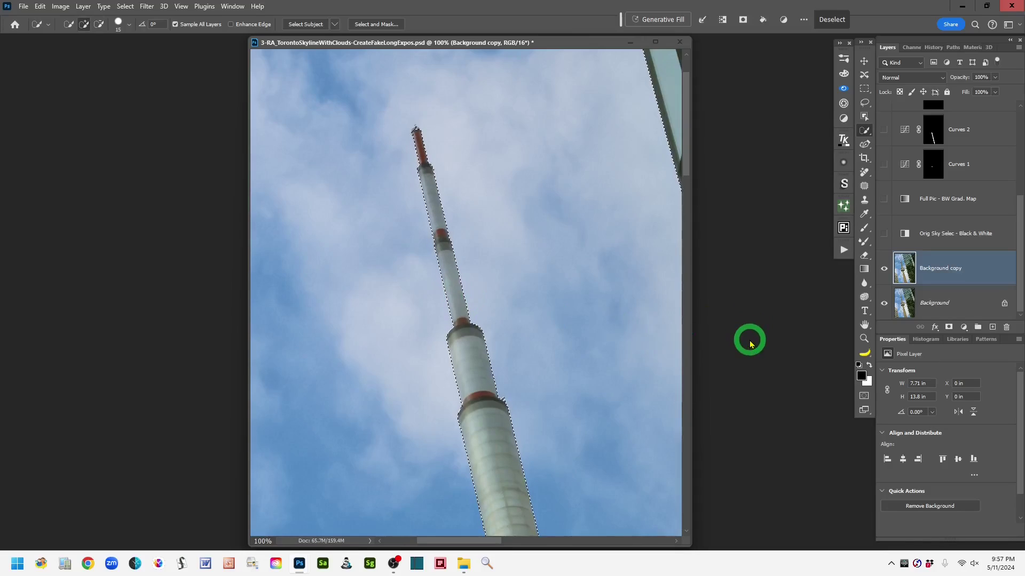
key("ctrl+minus")
key("ctrl+minus")
key("ctrl+minus")
key("ctrl+minus")
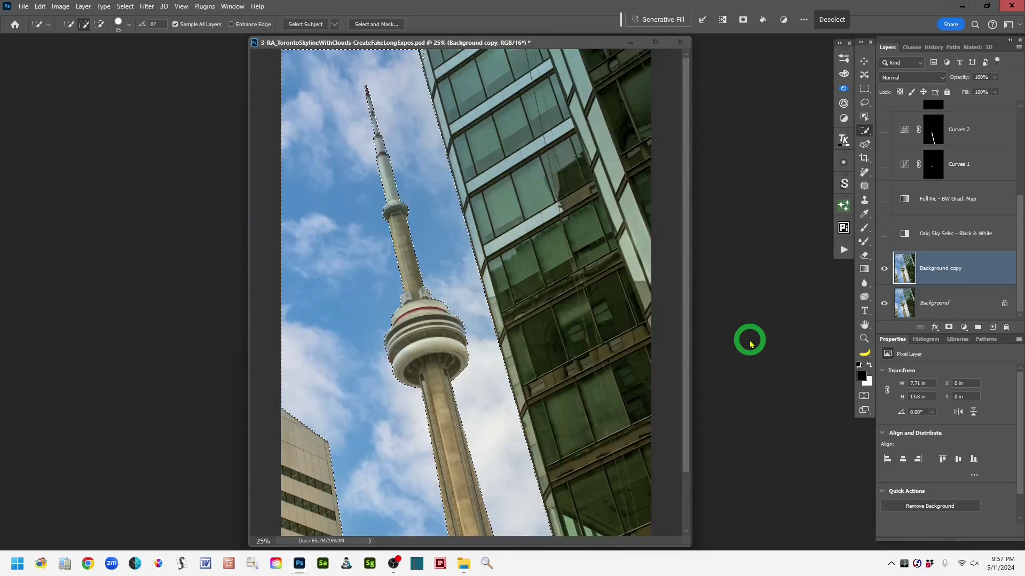
key("ctrl+plus")
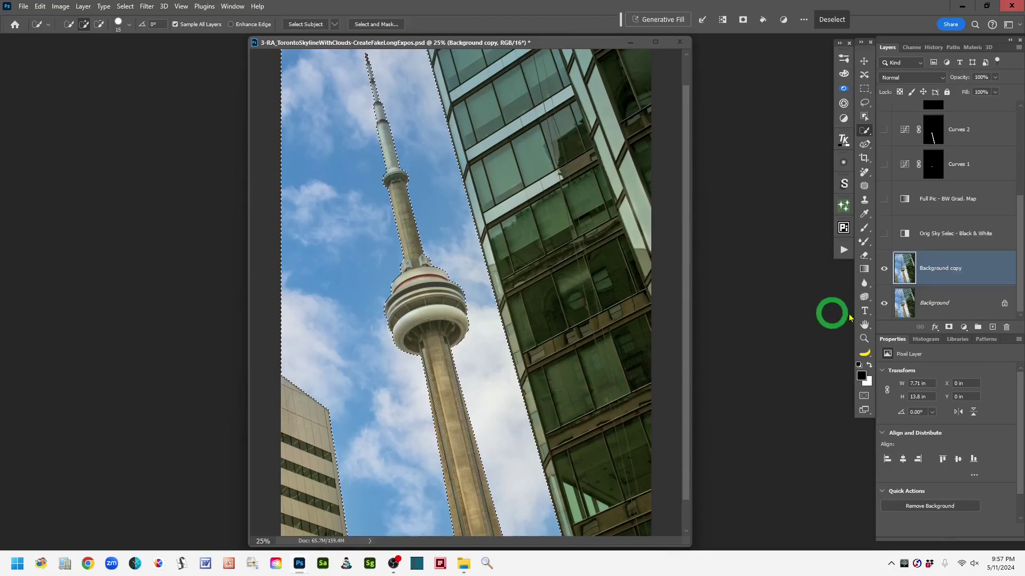
scroll(685, 163, "up", 2)
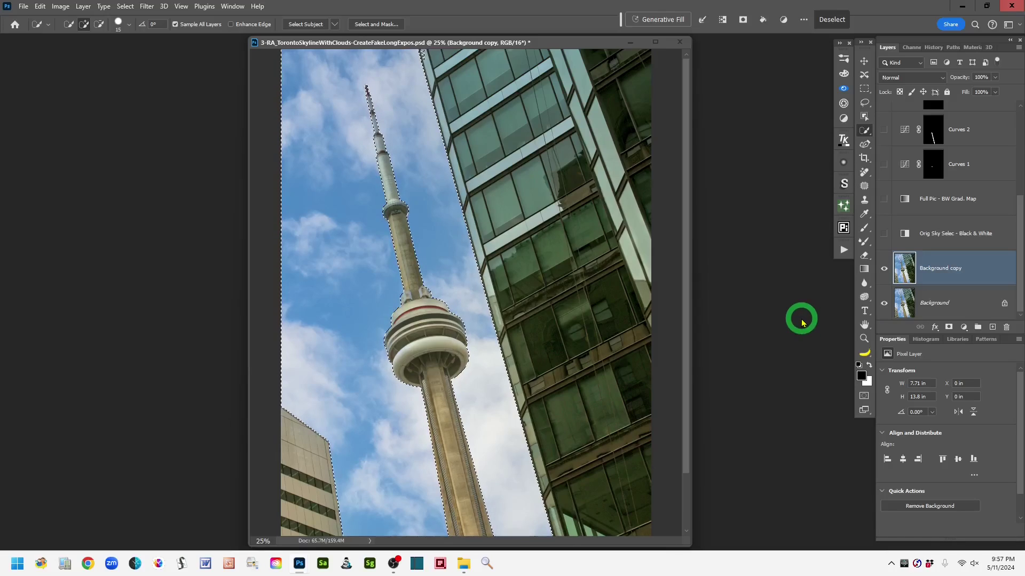
Copy the selected sky to a new layer and rename it Cloudy Sky
key("ctrl+j")
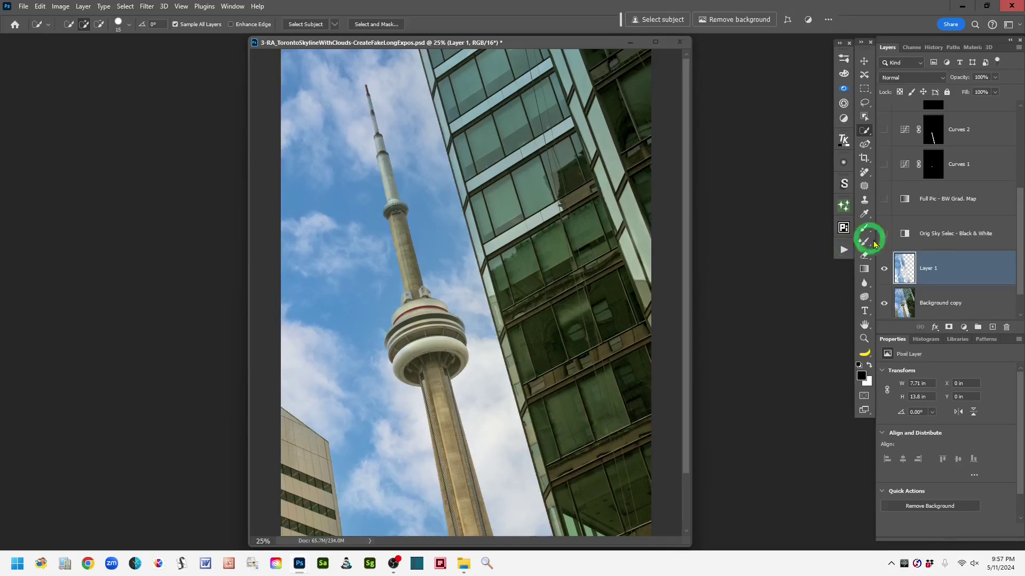
double_click(926, 268)
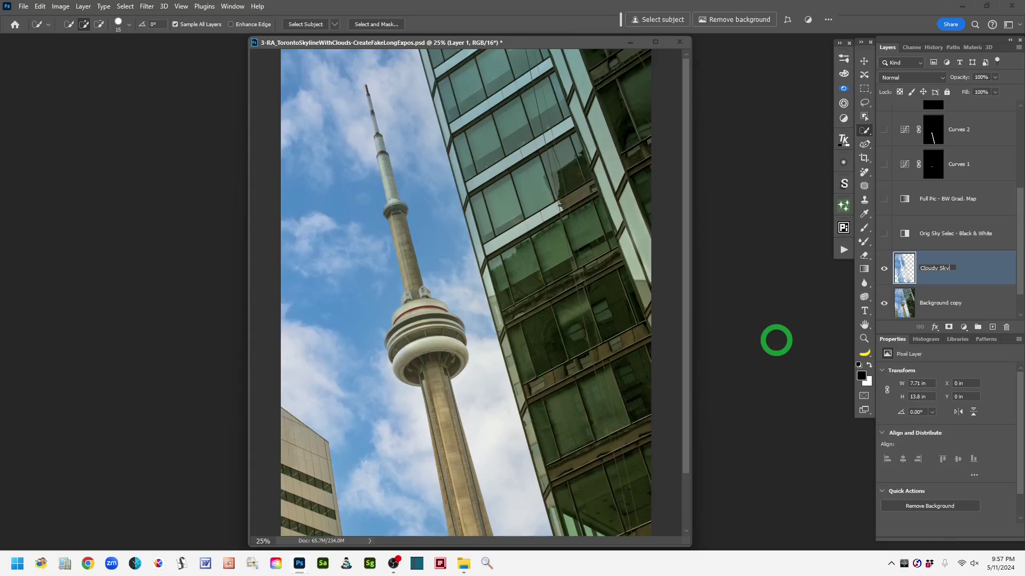
key("Return")
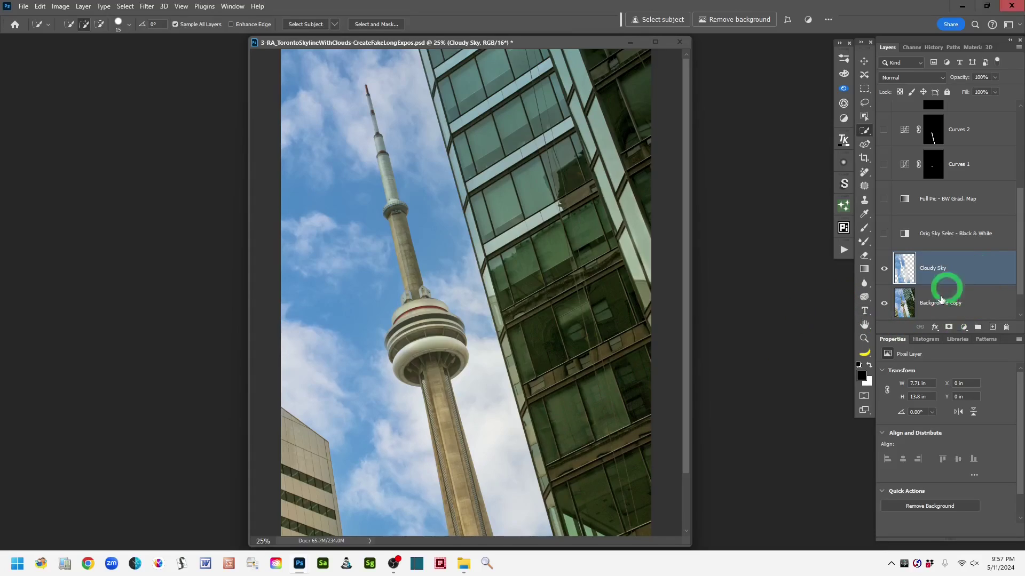
Use Select Subject on Background copy to select the tower and buildings, and copy them to a new layer placed above Cloudy Sky
scroll(1014, 268, "down", 1)
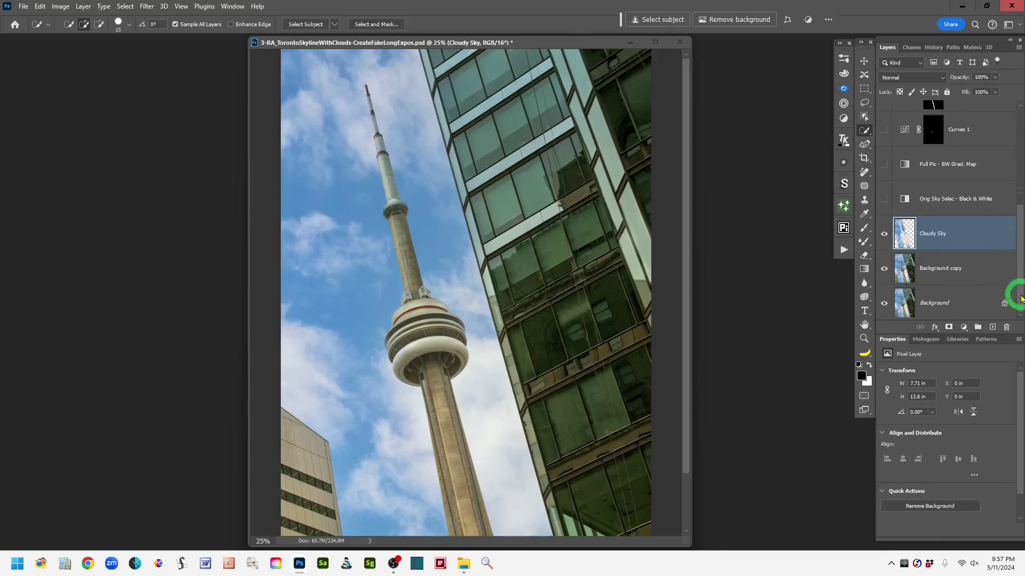
left_click(902, 273)
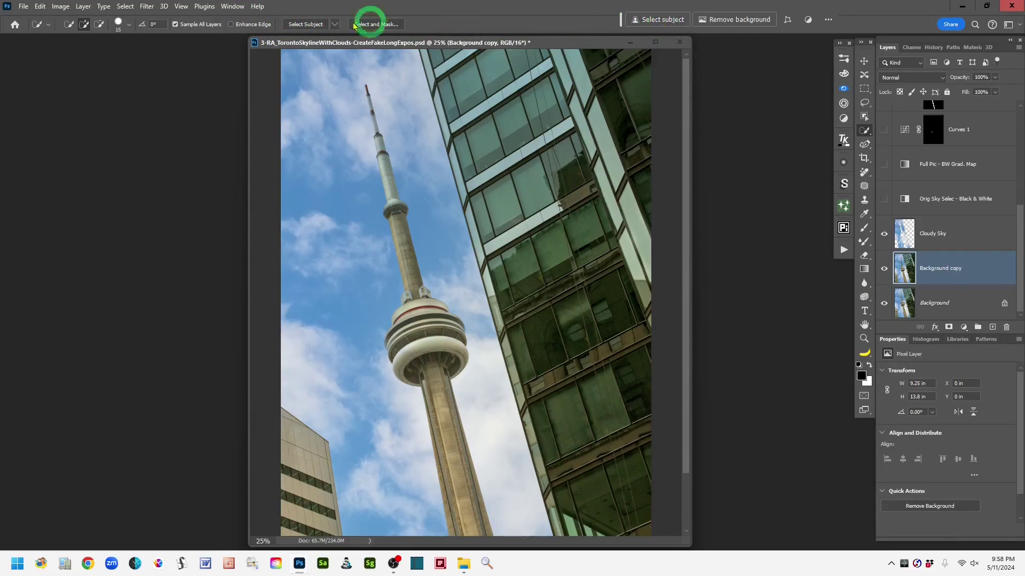
left_click(302, 25)
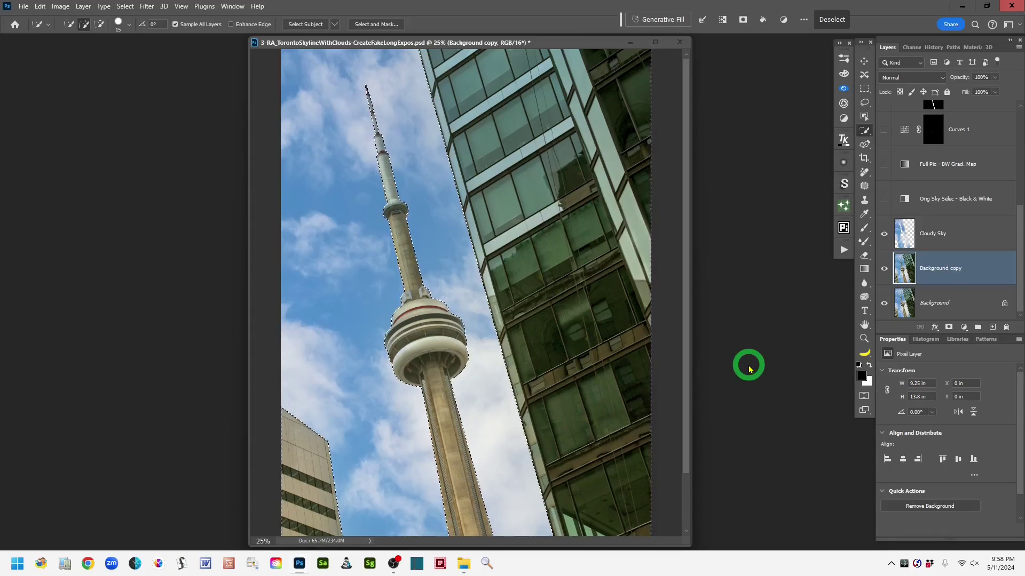
key("ctrl+j")
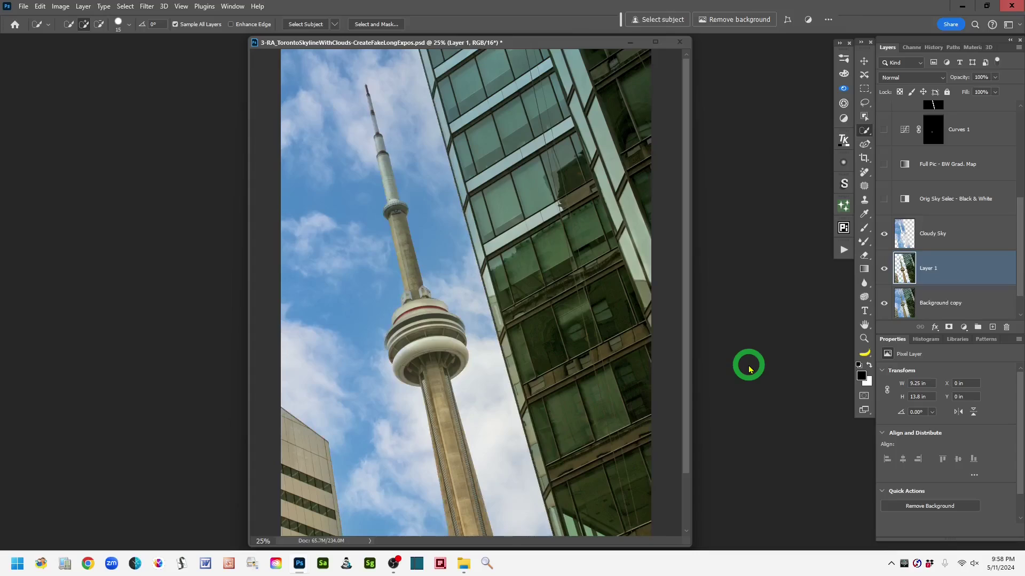
left_click_drag(994, 296, 942, 224)
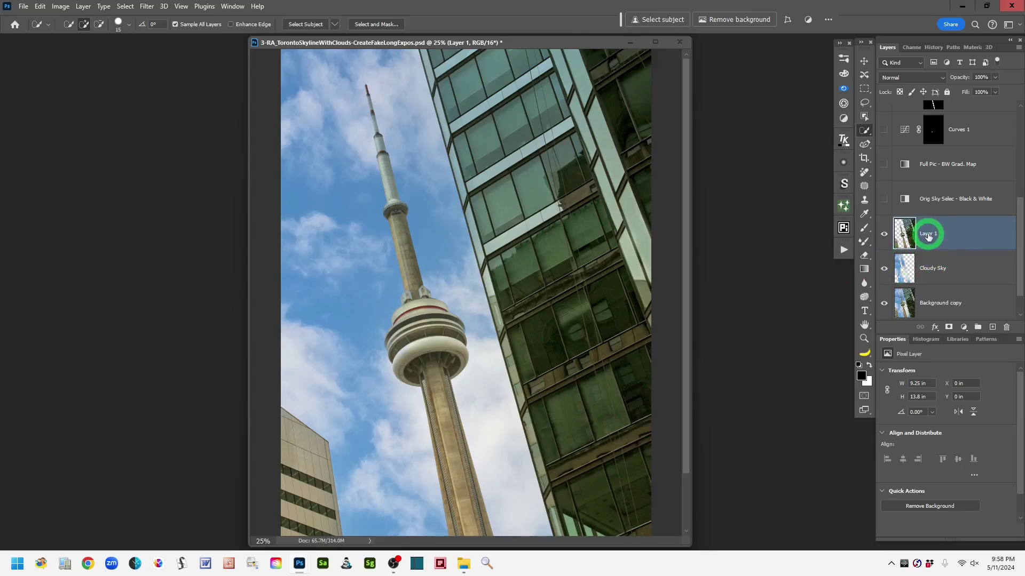
Rename the tower and buildings layer as Bldgs Layer and view it alone before restoring the other layers
double_click(925, 234)
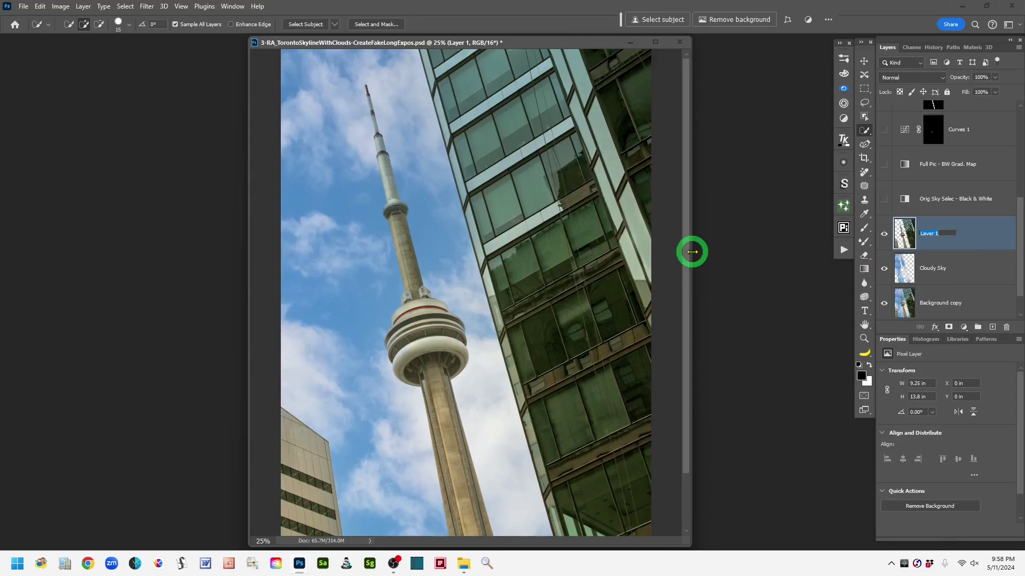
type("Bldgs Layer")
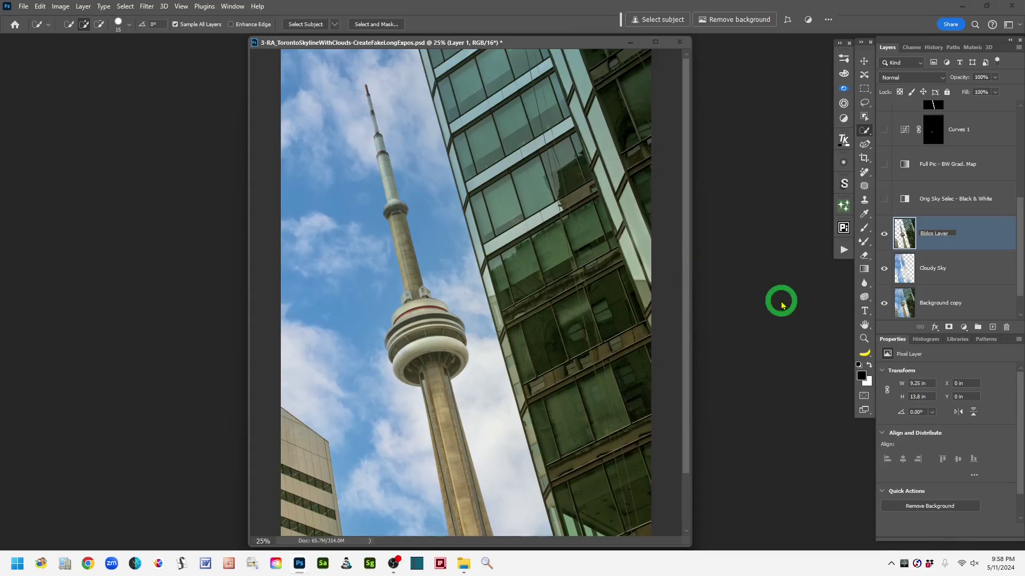
key("Return")
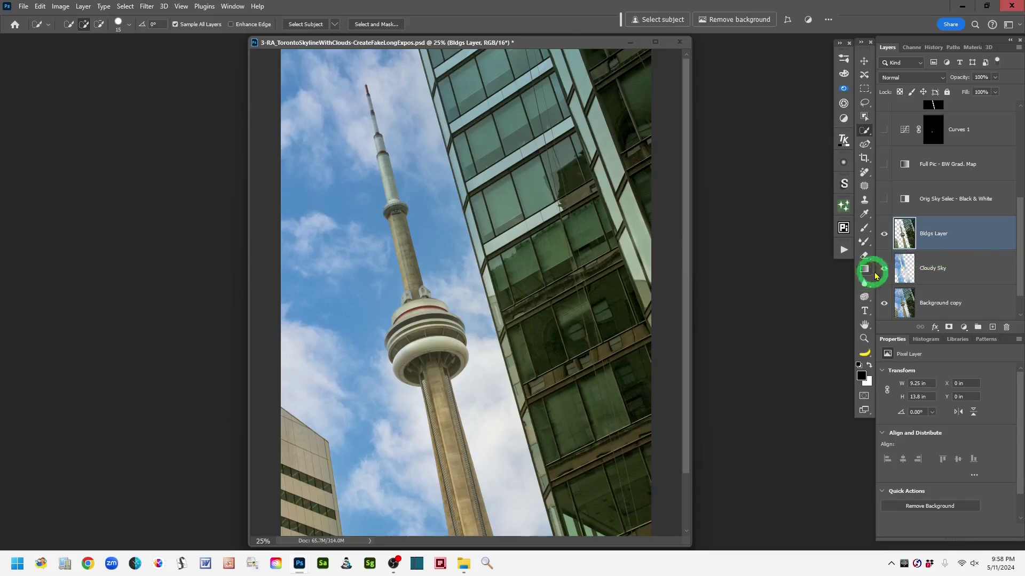
left_click(884, 235, "alt")
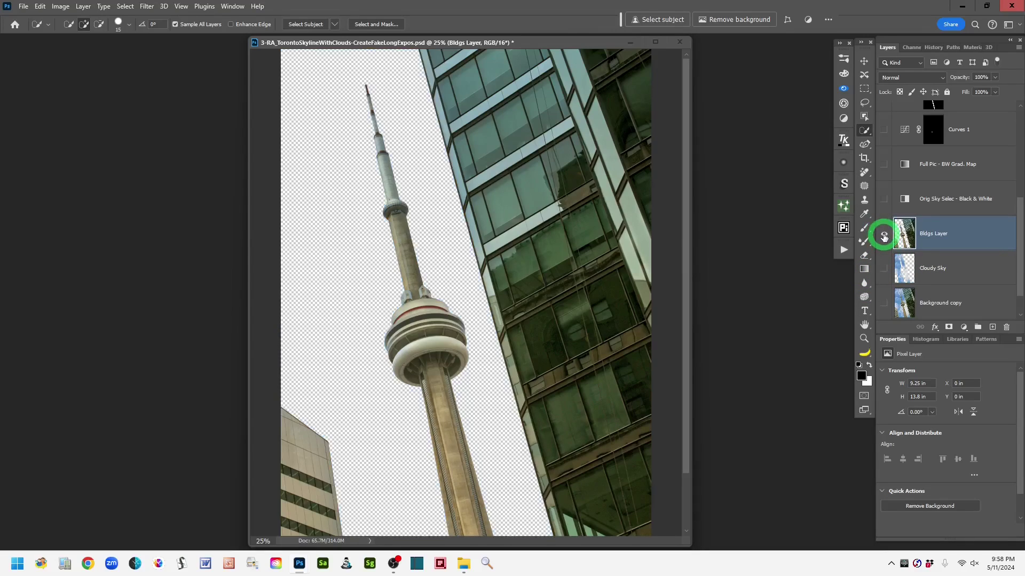
left_click(884, 235, "alt")
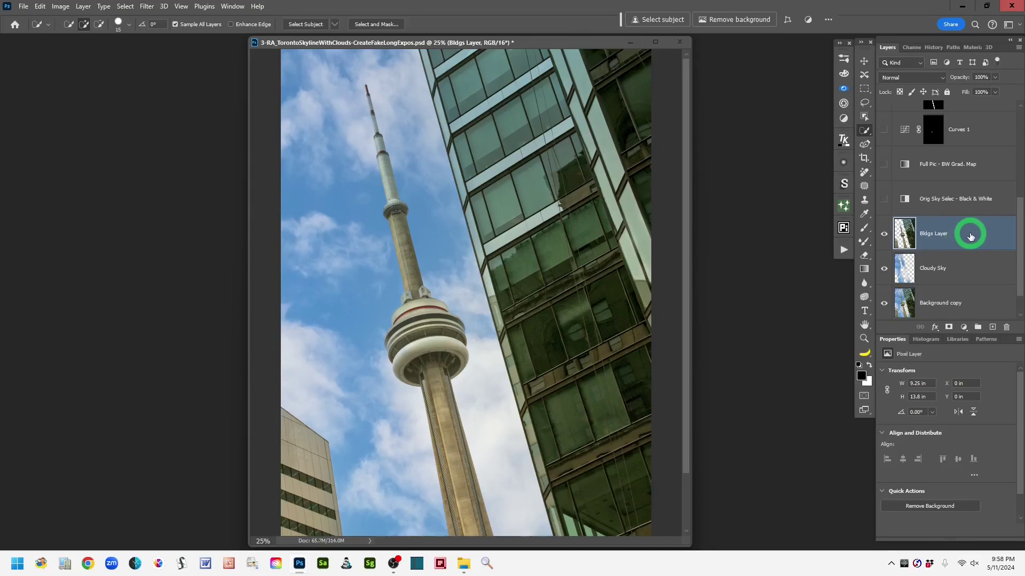
Load the Cloudy Sky layer's pixels as a selection and contract it by 6 pixels
left_click(970, 271)
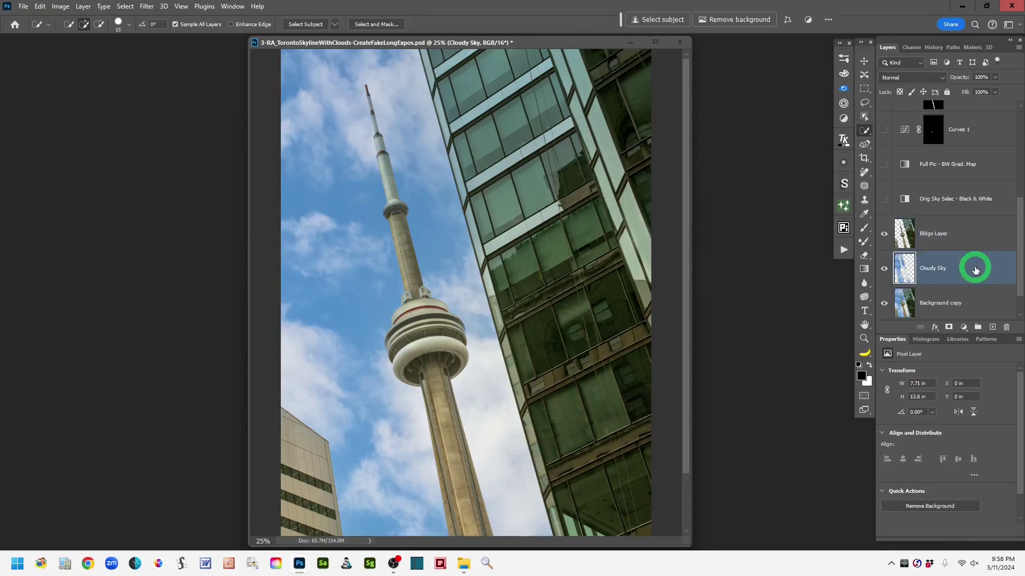
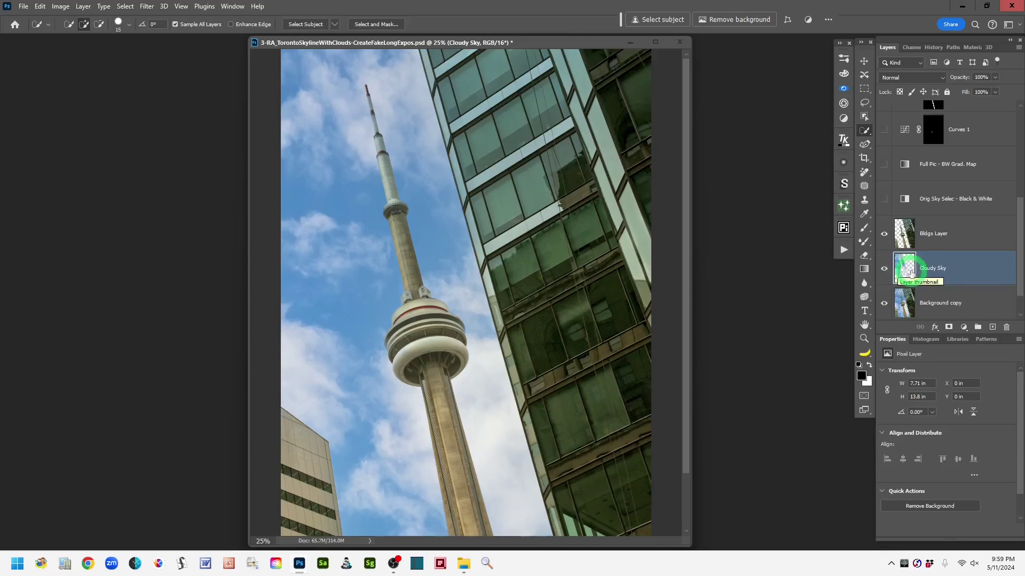
left_click(903, 270, "ctrl")
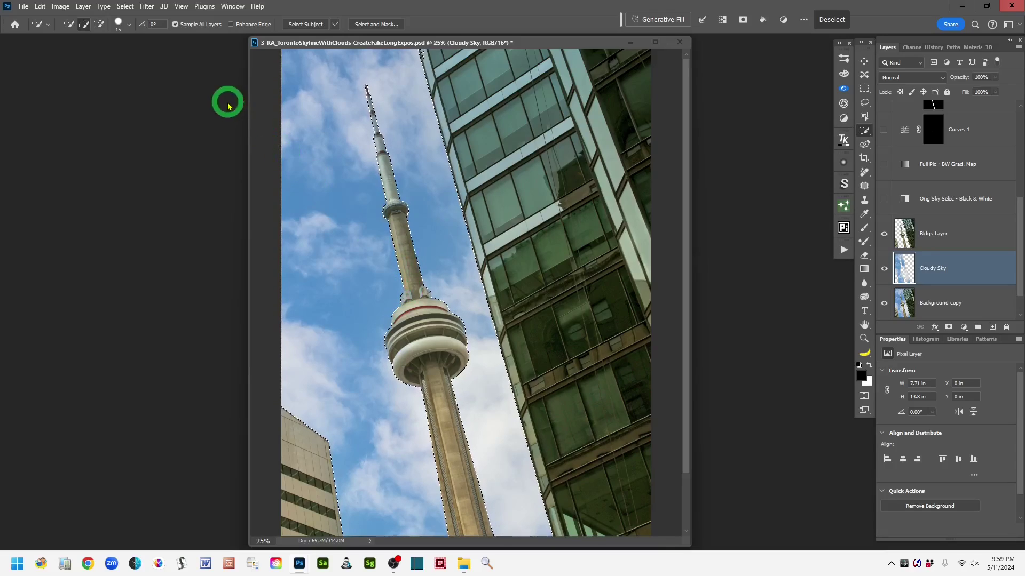
left_click(122, 8)
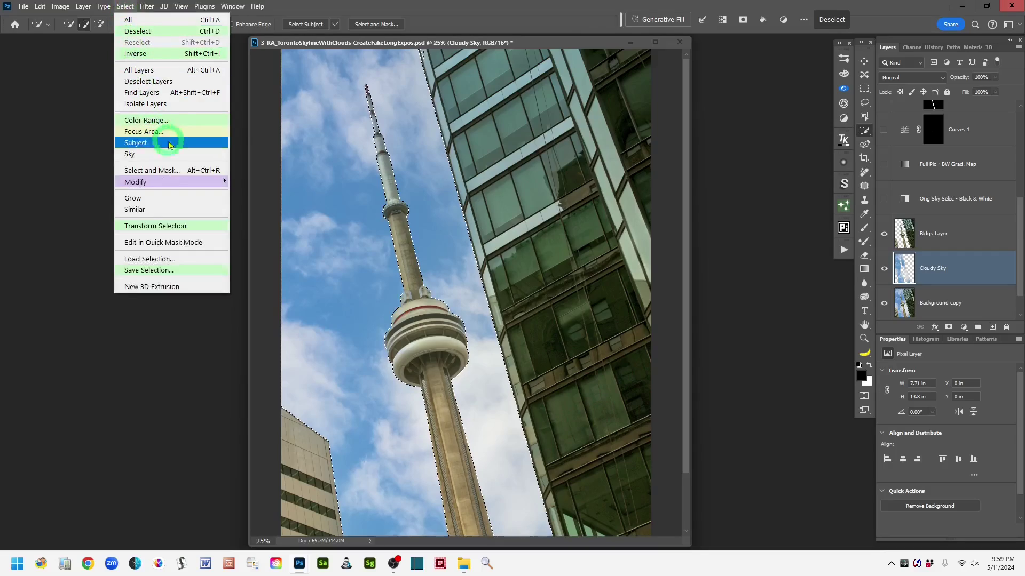
mouse_move(188, 185)
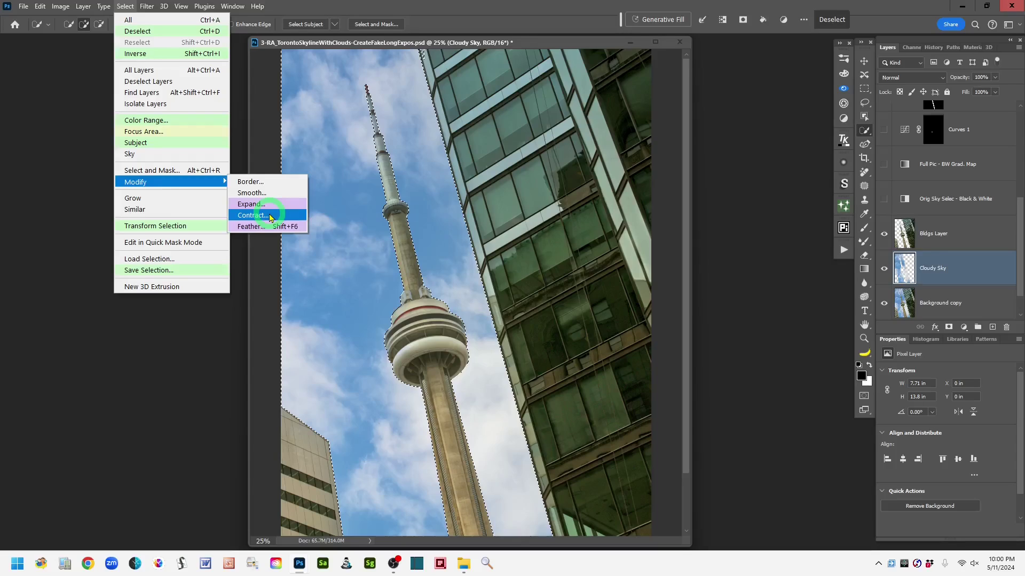
left_click(270, 216)
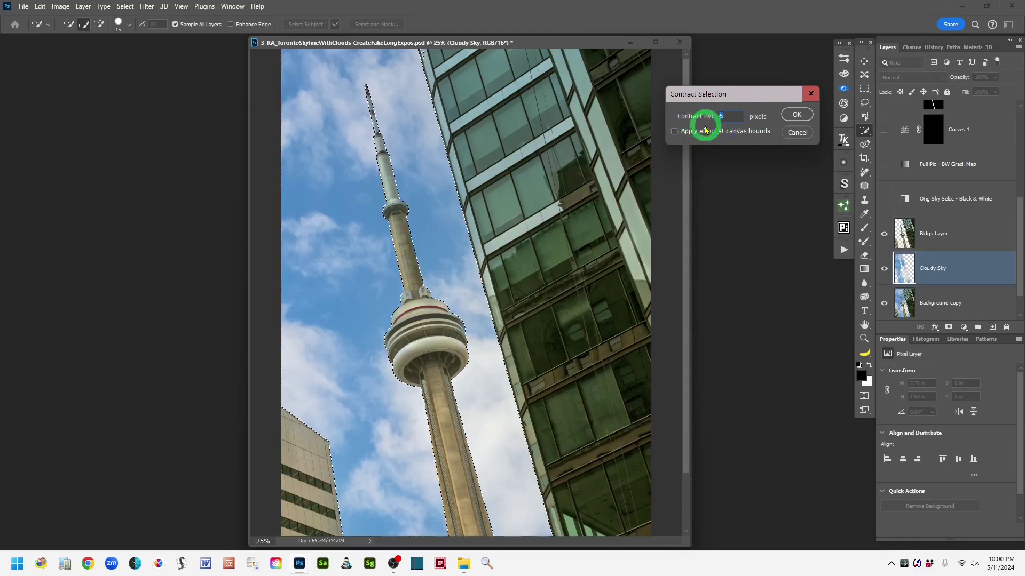
left_click(795, 116)
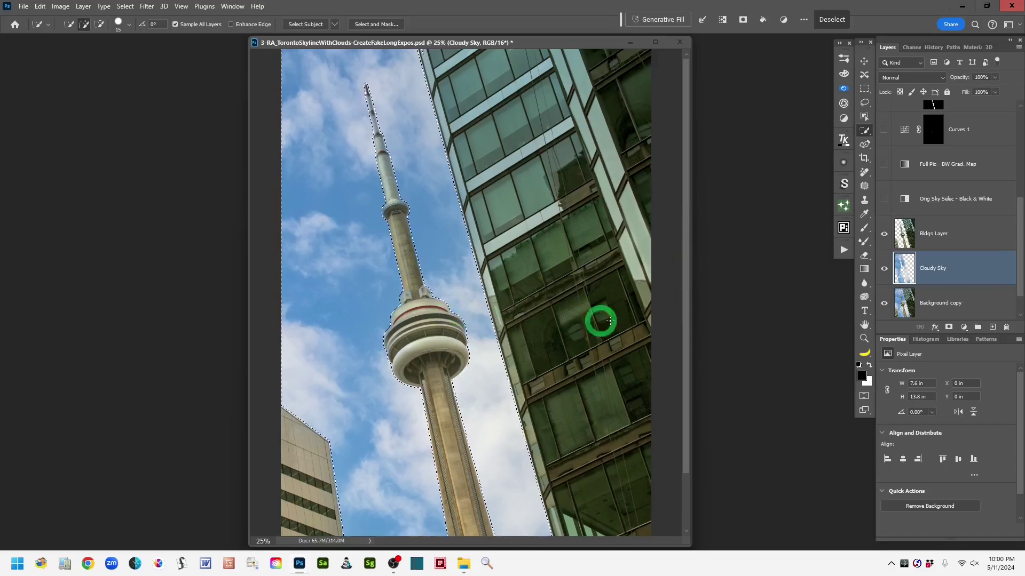
Examine the contracted selection's edge around the tower and buildings up close, and enlarge the document window to see it at 33.3%
key("ctrl+plus")
key("ctrl+plus")
key("ctrl+plus")
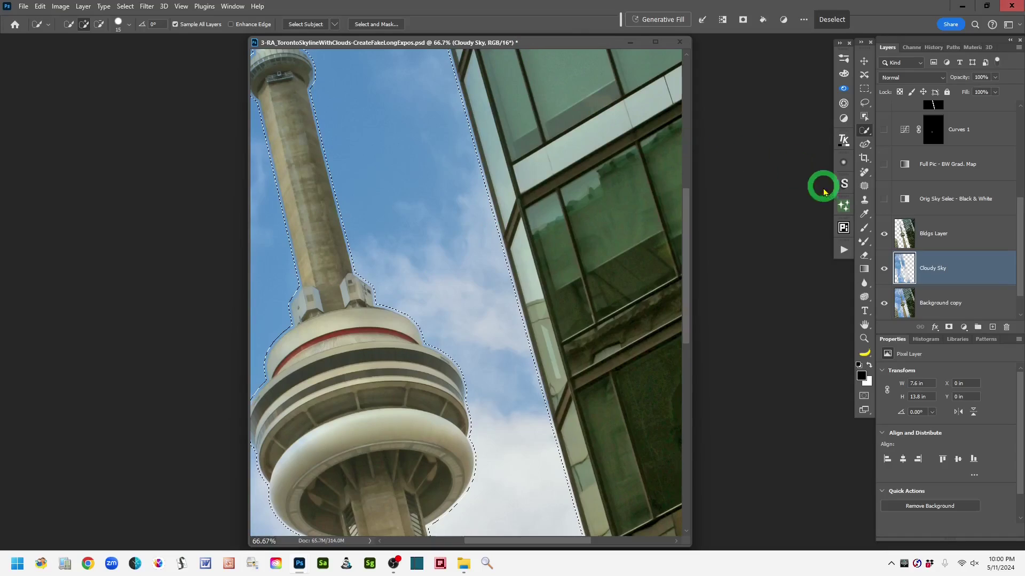
key("ctrl+minus")
key("ctrl+minus")
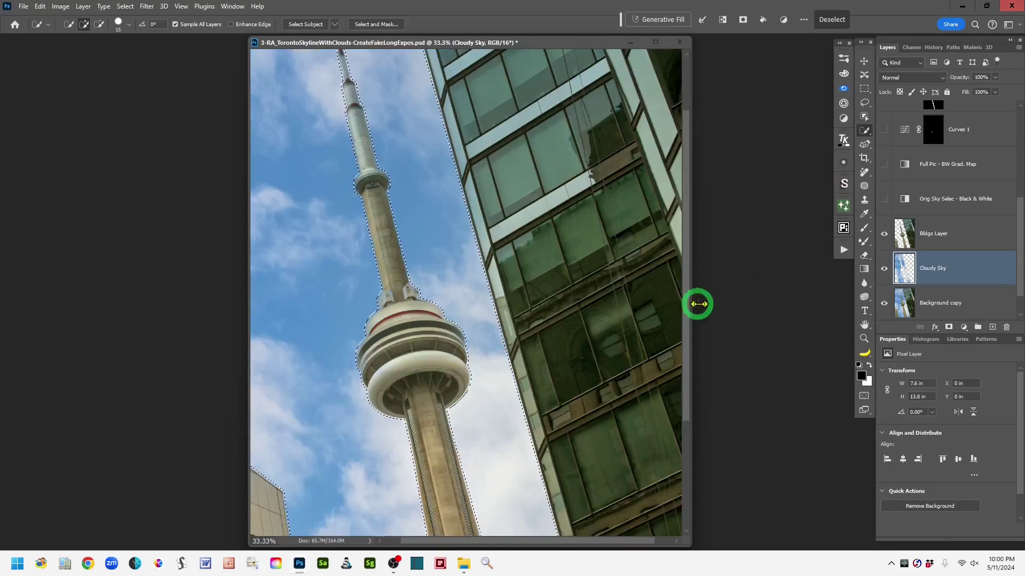
left_click_drag(694, 301, 778, 299)
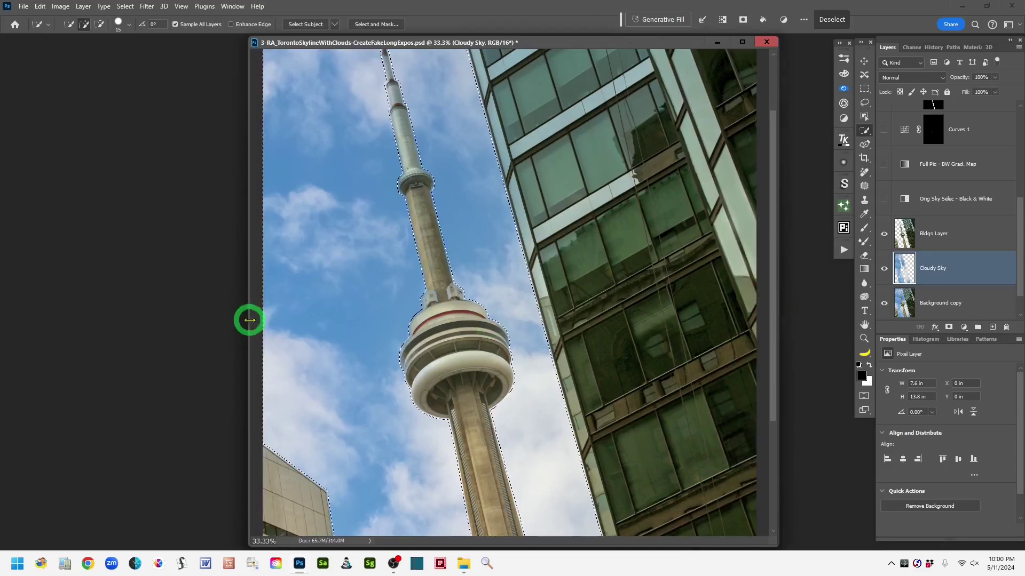
left_click_drag(248, 323, 138, 334)
left_click_drag(577, 43, 602, 46)
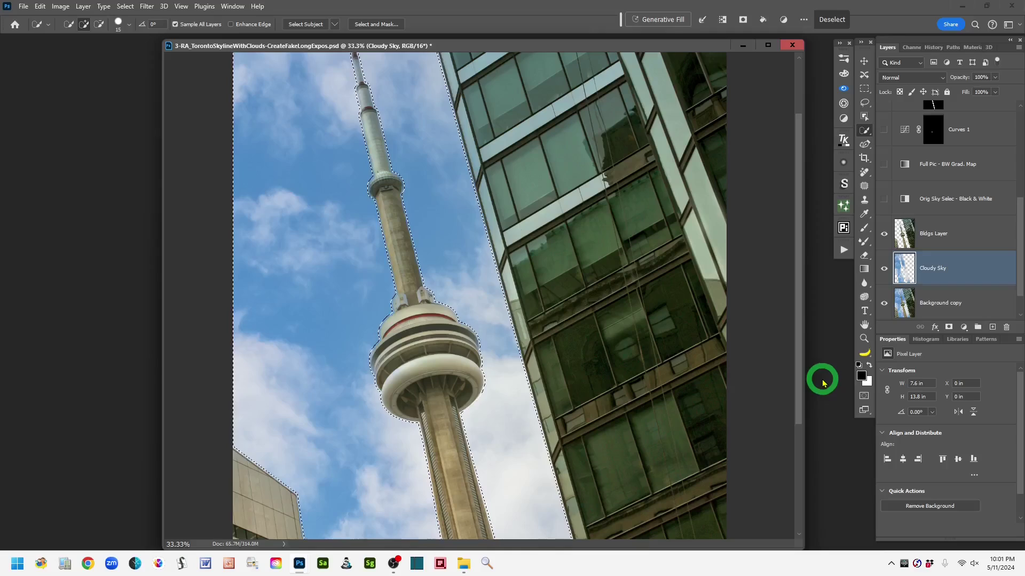
Preview the sky selection in Quick Mask mode and check the Quick Mask options for overlay colour, opacity and indicated areas
key("q")
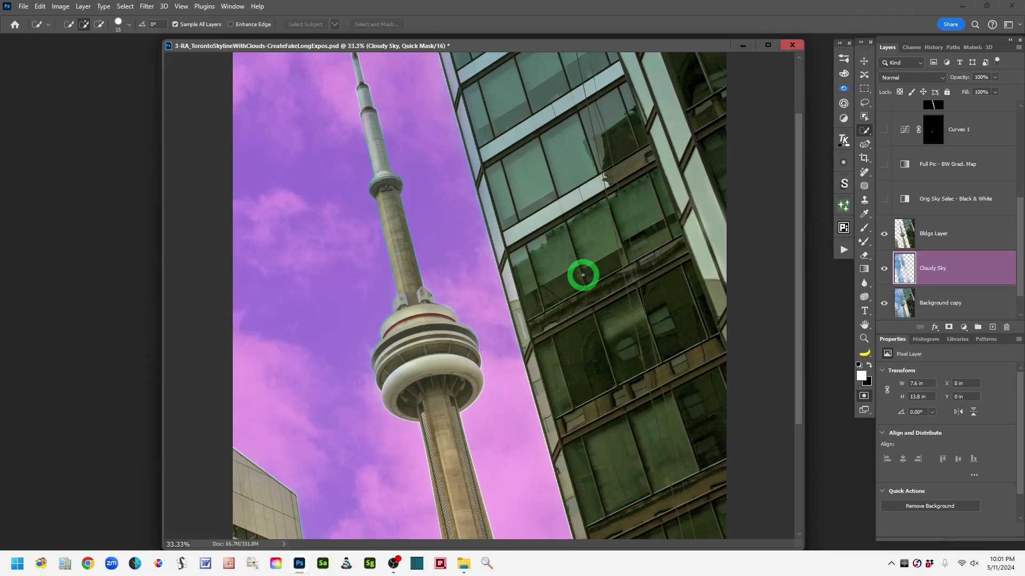
key("q")
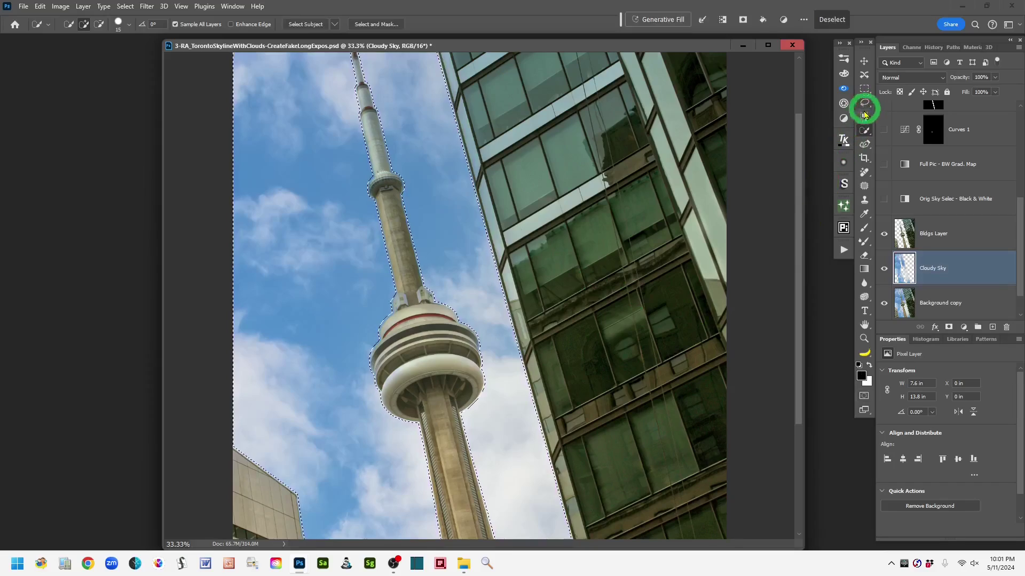
double_click(864, 398)
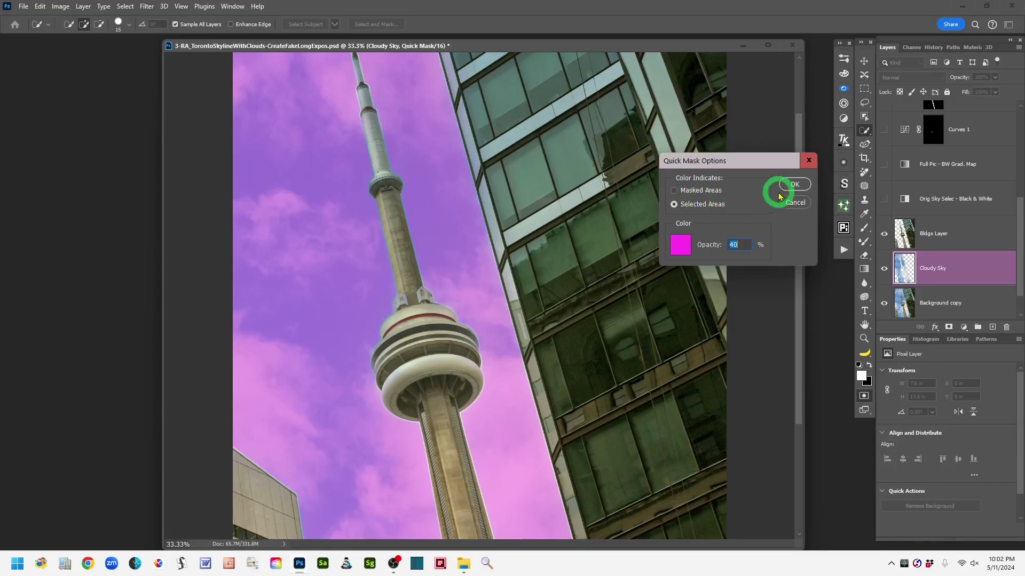
left_click(794, 185)
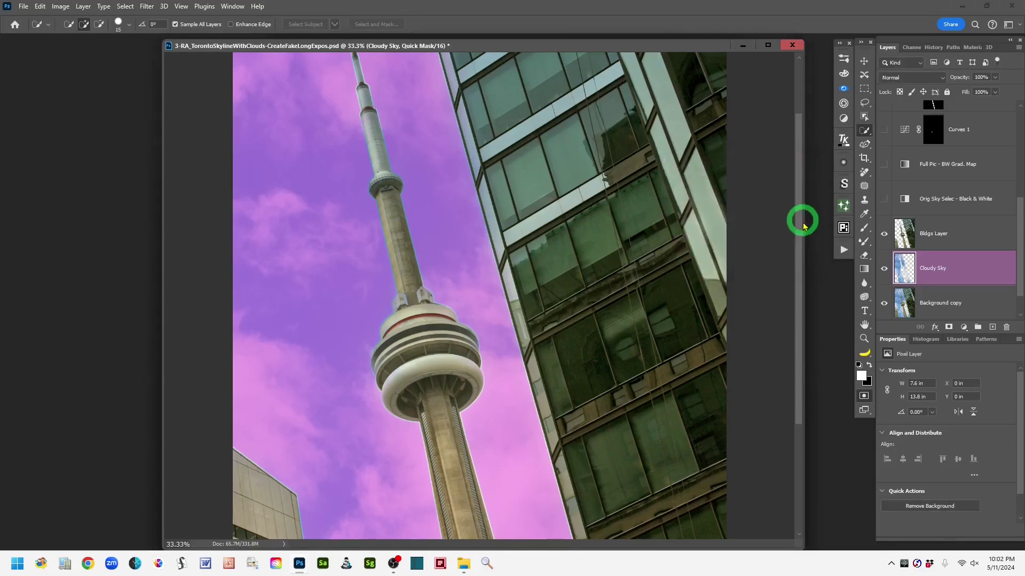
key("q")
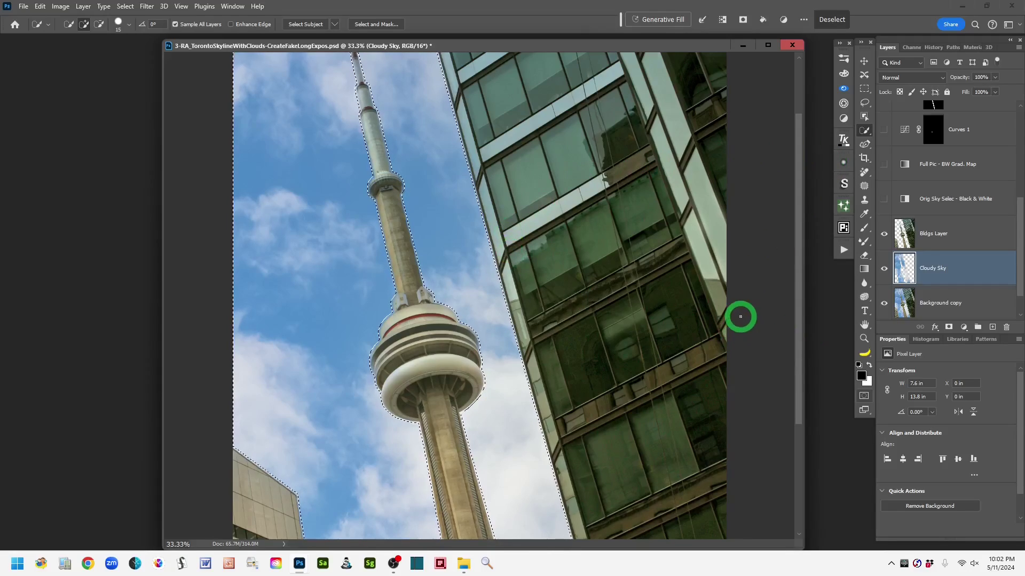
Start a Gaussian Blur on the sky selection in Quick Mask mode, with a small radius and a building edge framed in the filter preview
key("q")
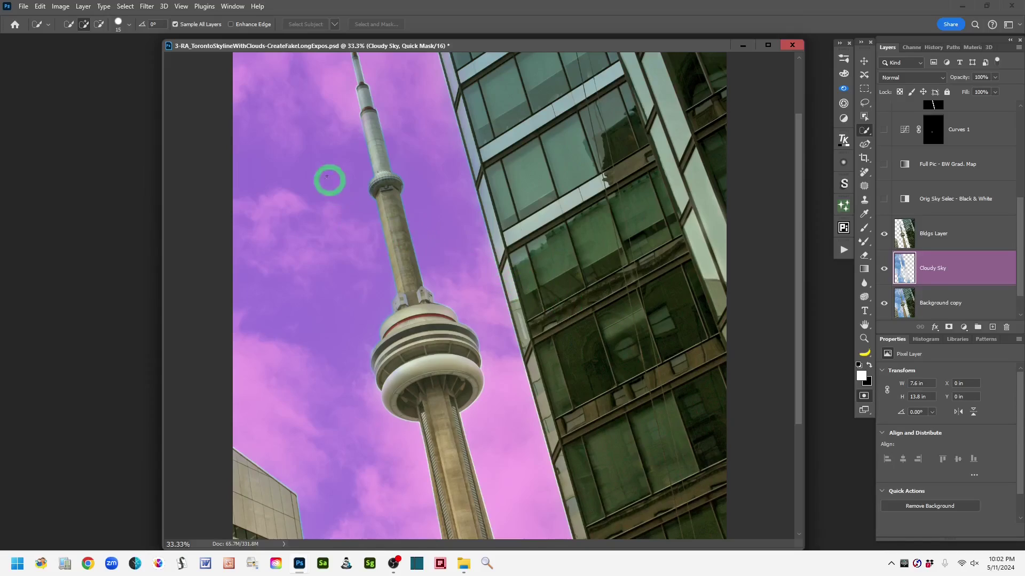
left_click(146, 7)
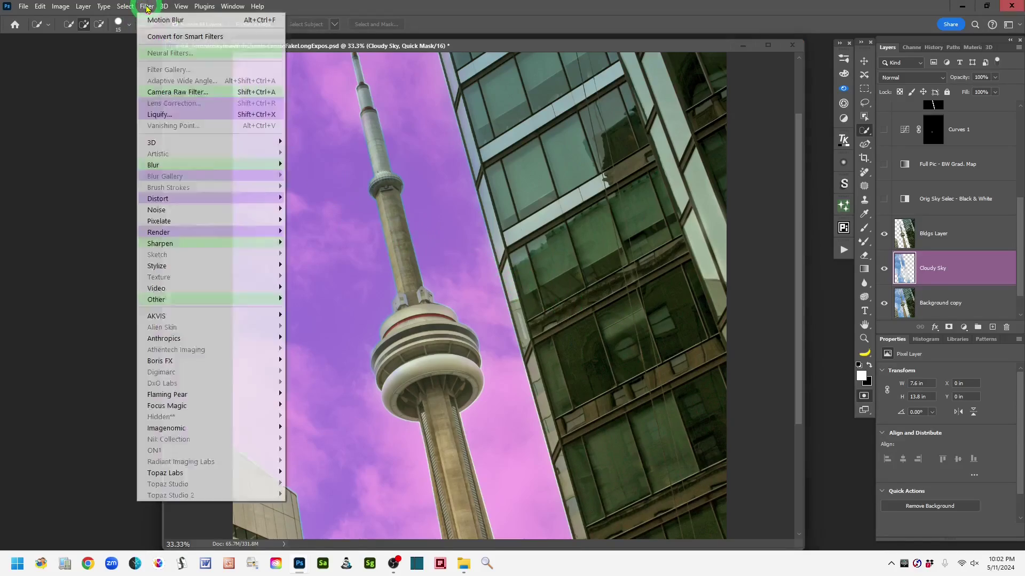
mouse_move(172, 167)
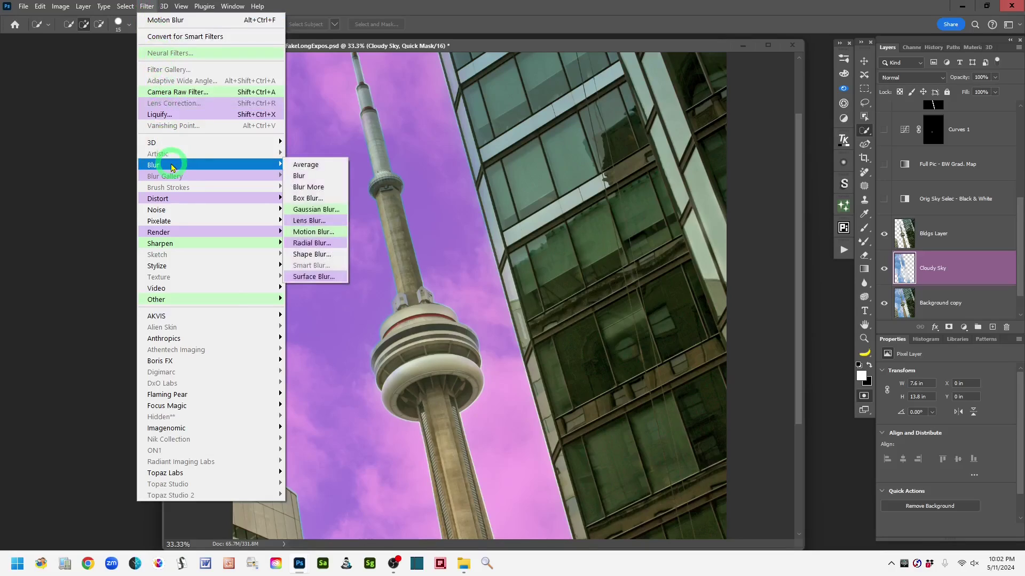
left_click(338, 209)
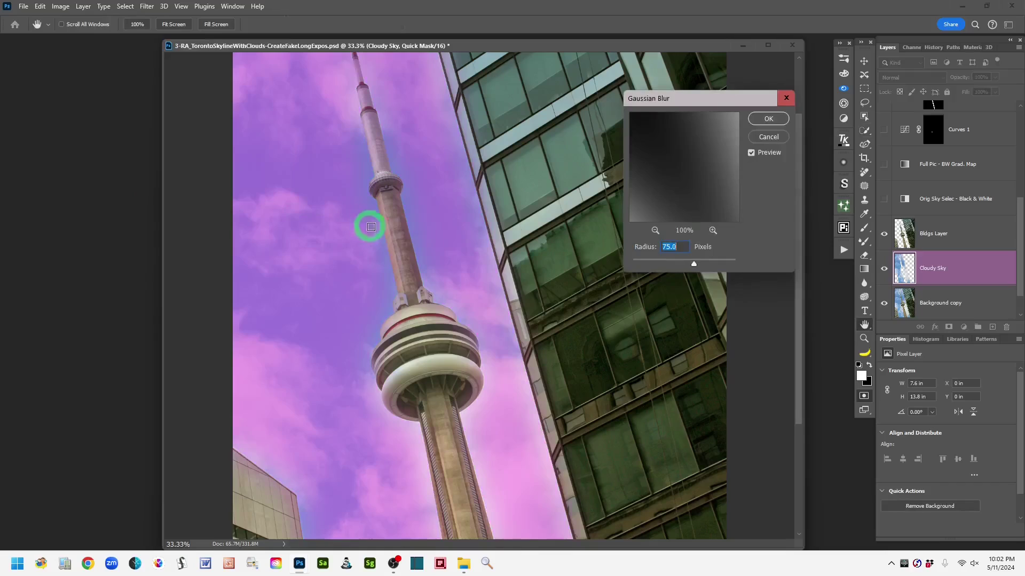
left_click_drag(692, 259, 644, 266)
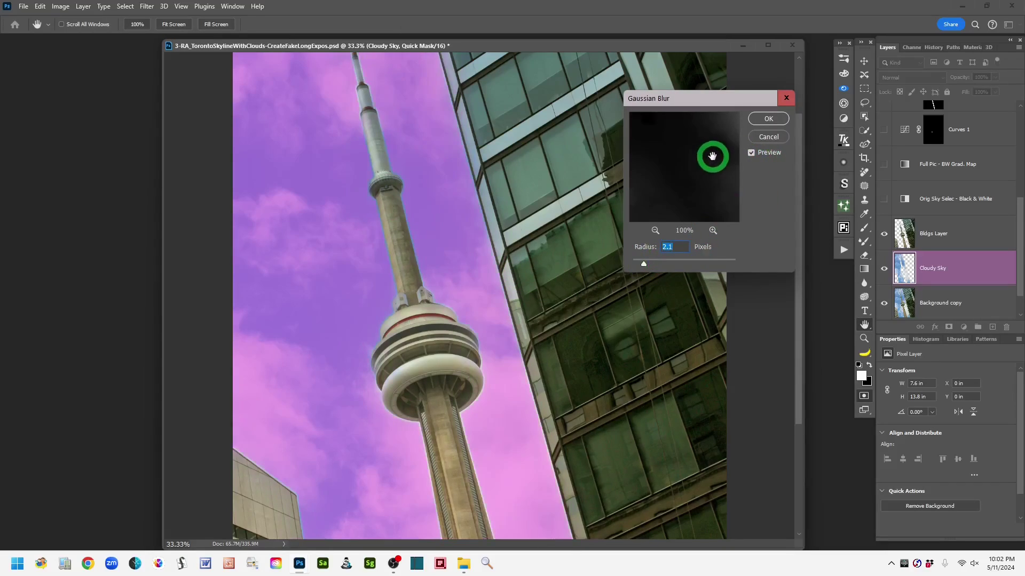
left_click_drag(712, 158, 661, 199)
mouse_move(696, 160)
left_mouse_down()
mouse_move(686, 194)
mouse_move(703, 165)
mouse_move(708, 180)
mouse_move(687, 170)
left_mouse_up()
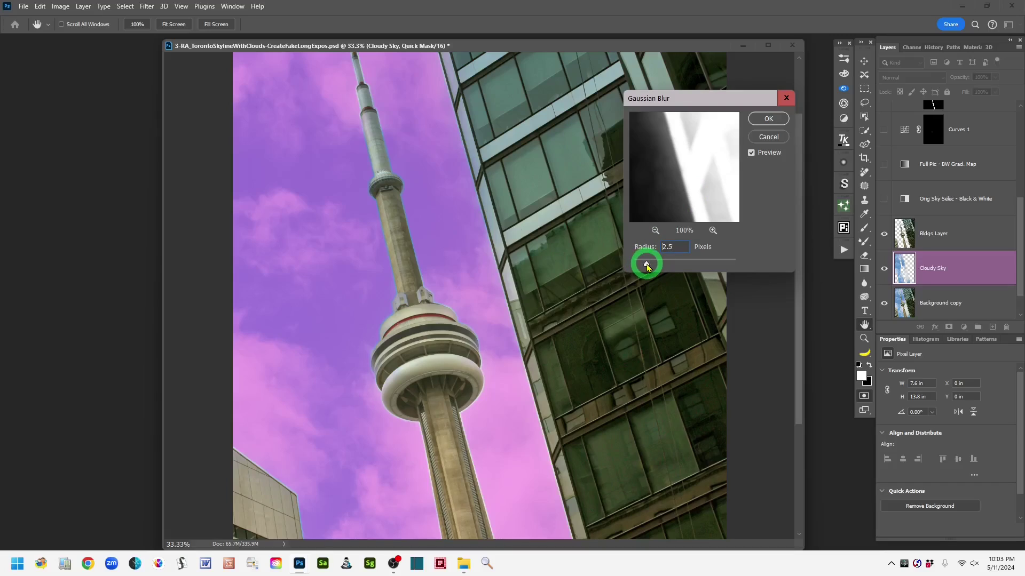
Soften the mask edge with a Gaussian Blur radius of 12.5 pixels and turn the Quick Mask back into a selection
left_click_drag(647, 267, 659, 264)
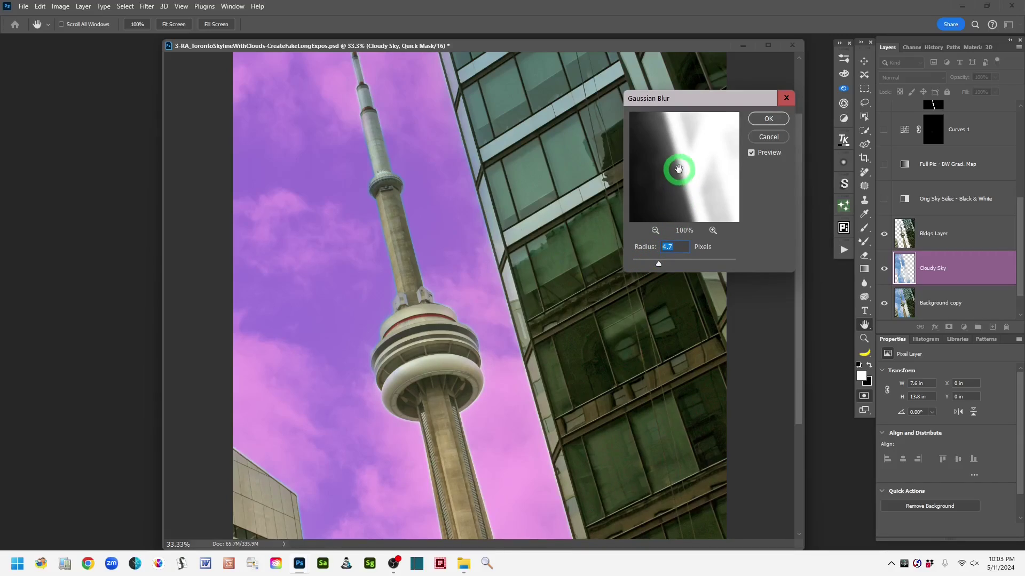
left_click_drag(658, 265, 671, 267)
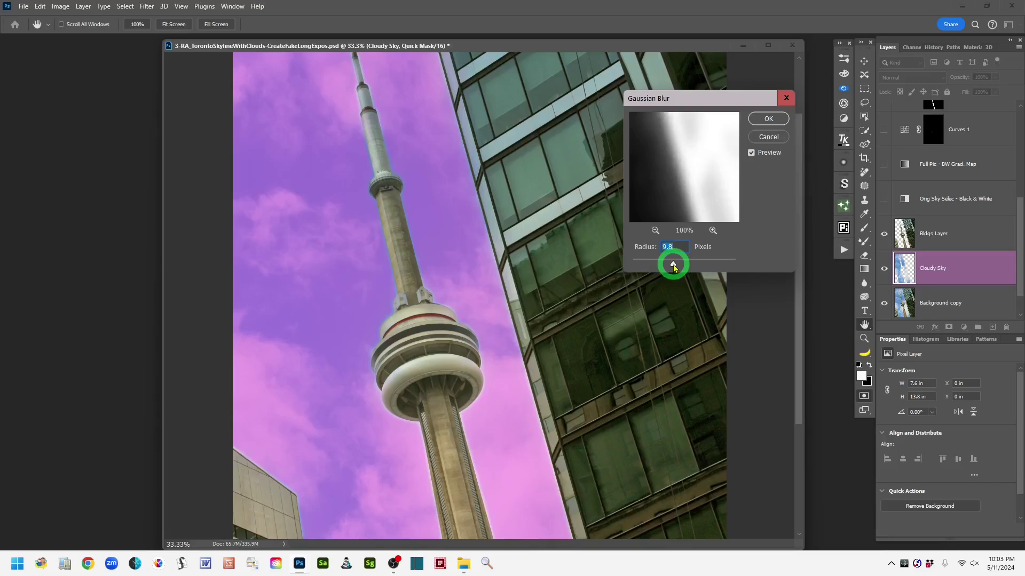
left_click_drag(673, 267, 675, 267)
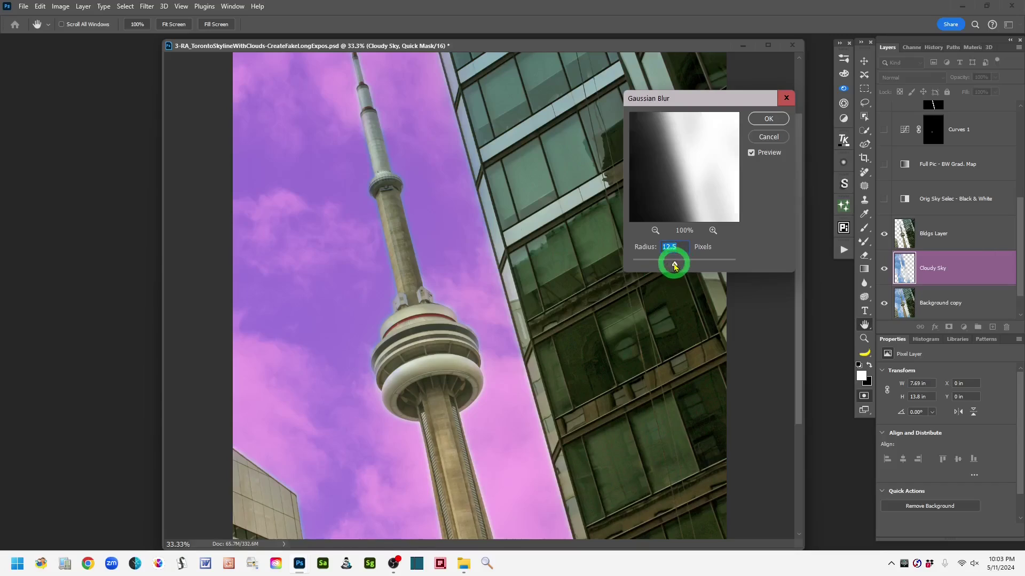
left_click_drag(674, 265, 673, 266)
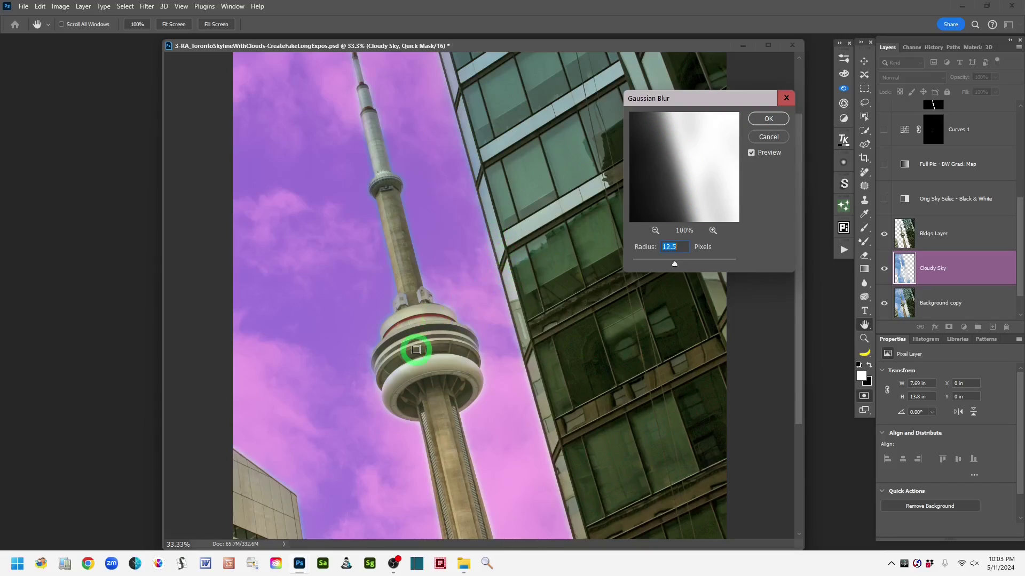
left_click(770, 119)
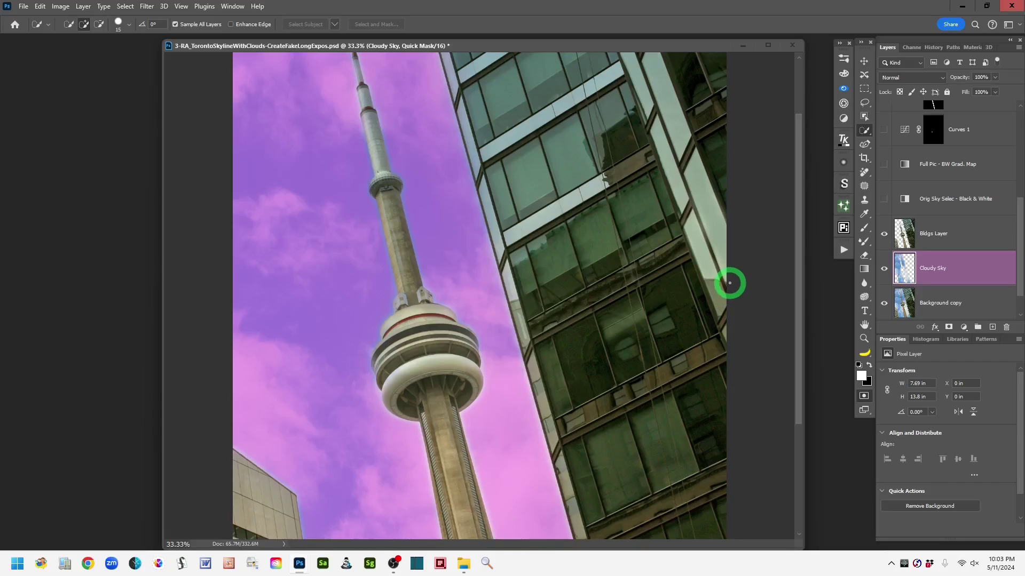
key("q")
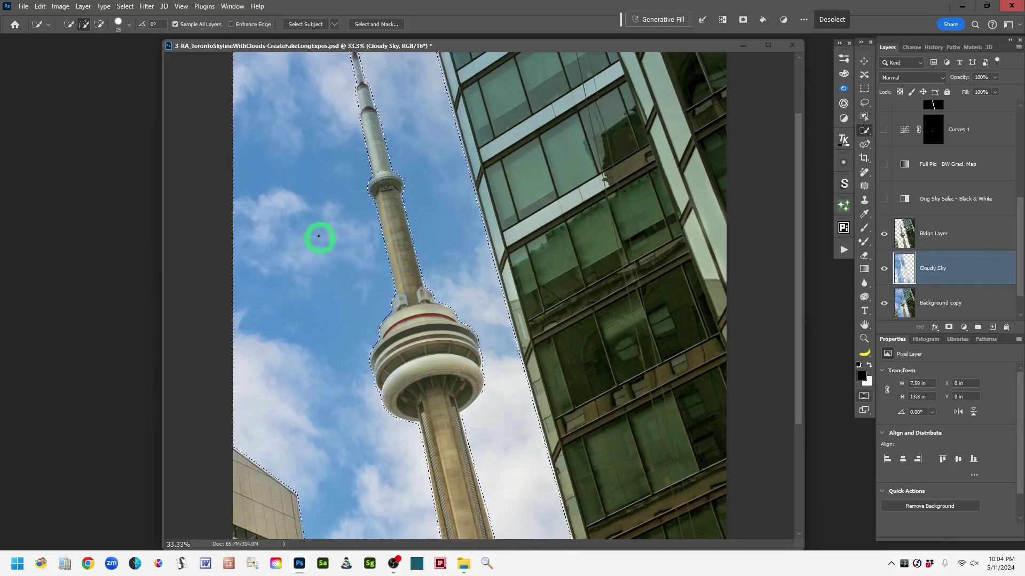
Set up a Radial Blur on the Cloudy Sky selection with amount 14, the Zoom method and Best quality
left_click(146, 9)
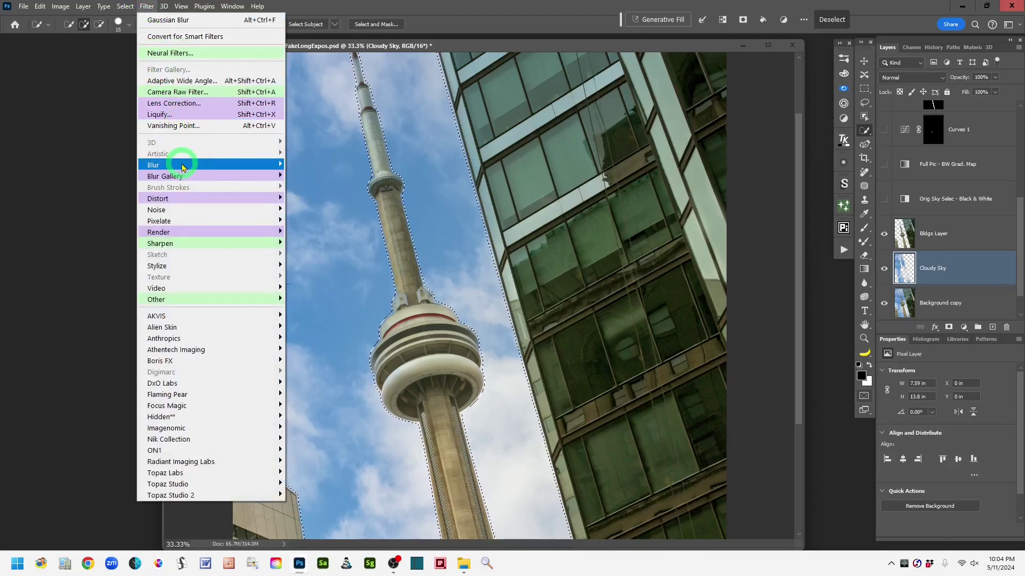
mouse_move(182, 167)
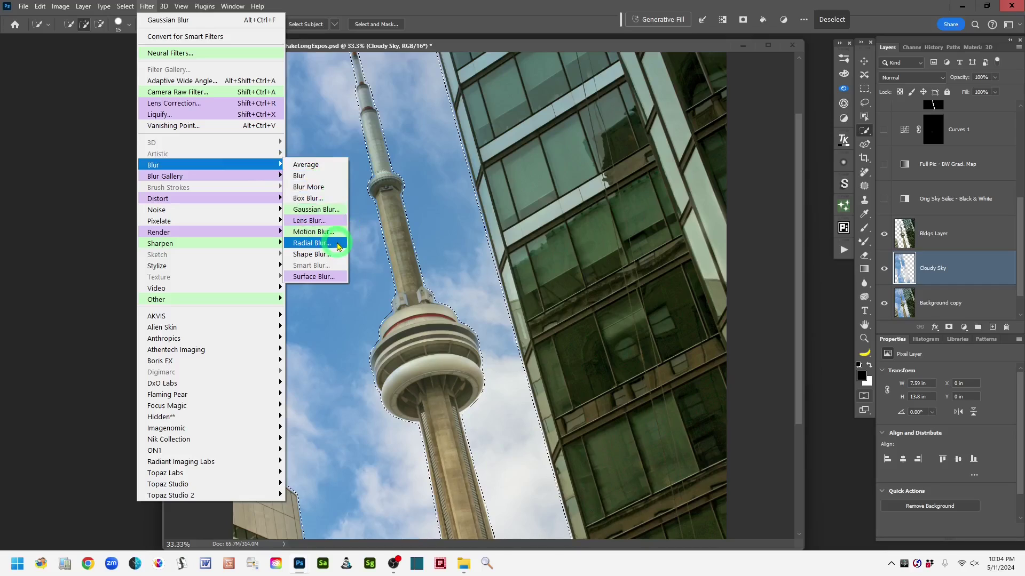
left_click(337, 247)
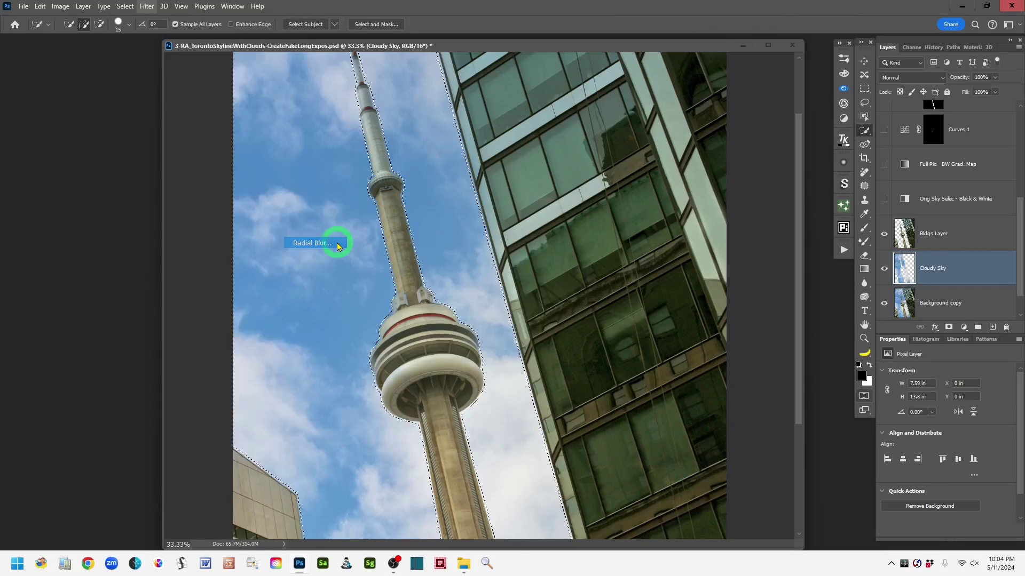
left_click_drag(617, 85, 600, 140)
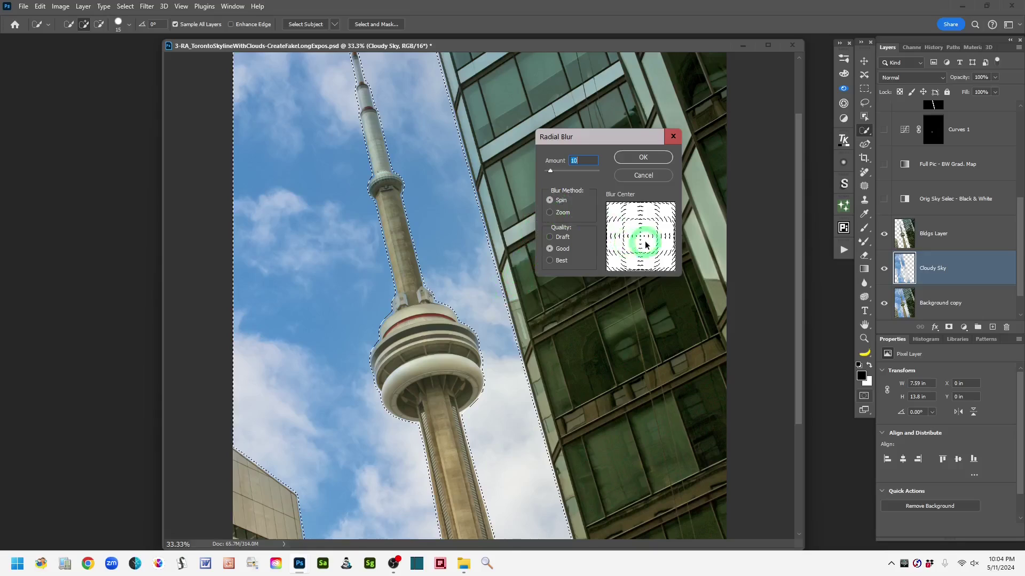
left_click_drag(551, 175, 563, 171)
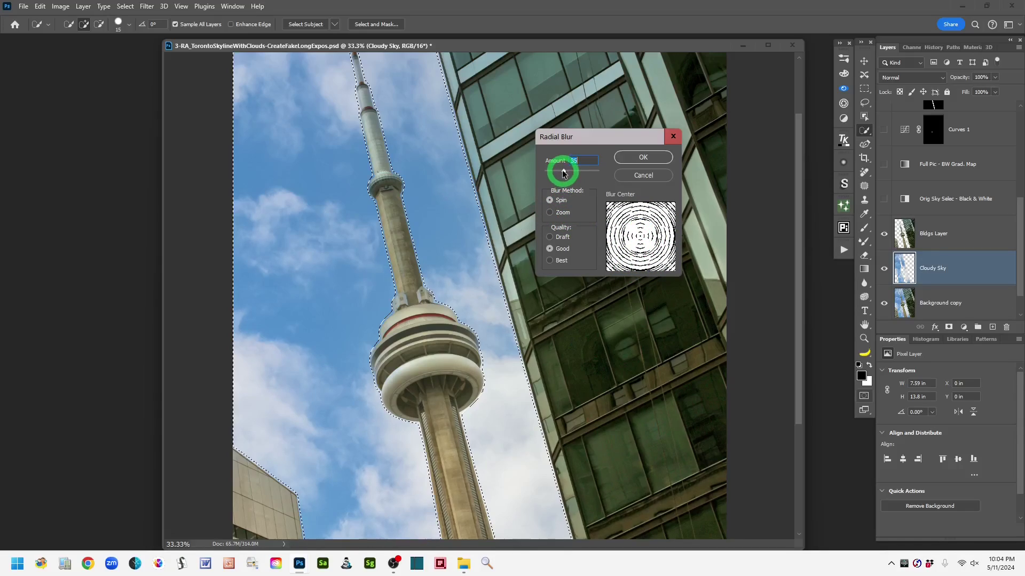
left_click_drag(563, 174, 553, 172)
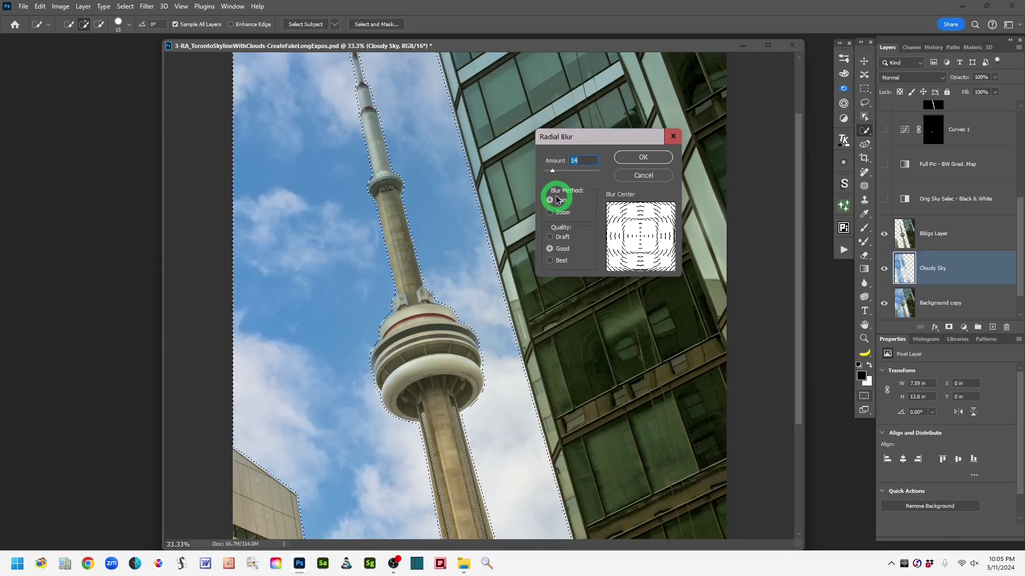
left_click(549, 213)
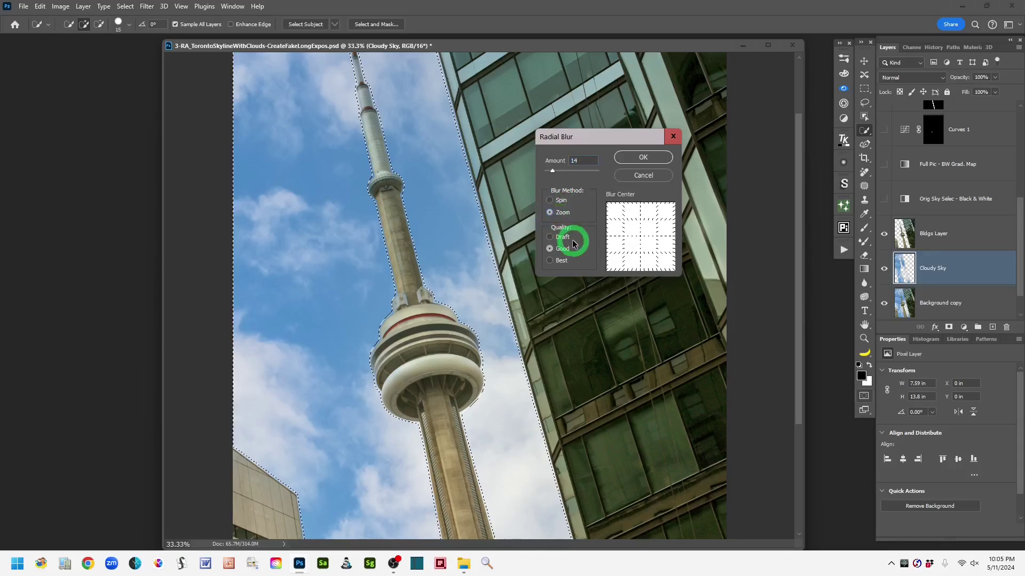
left_click(550, 261)
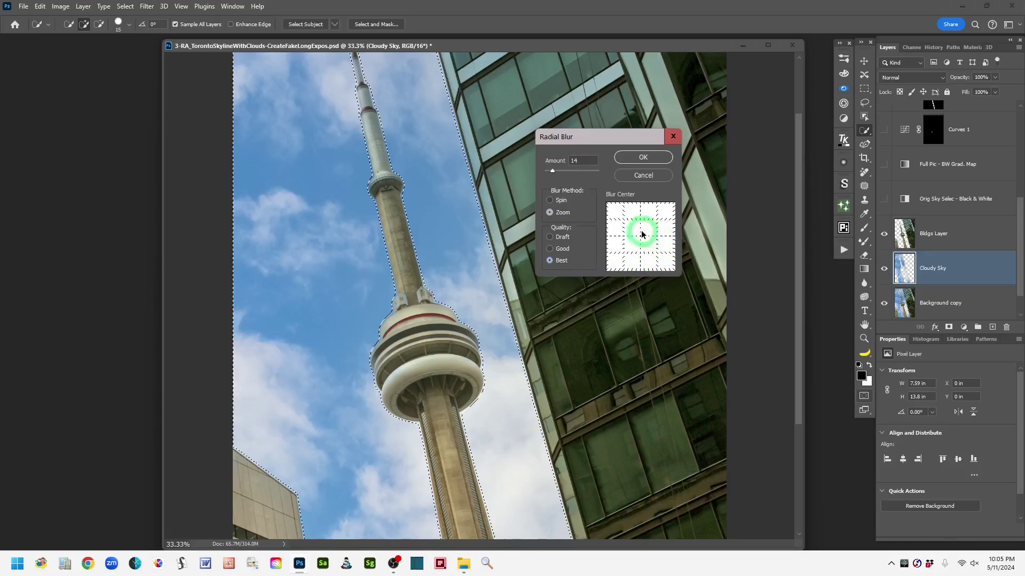
Try several blur centre positions for the zoom blur and raise its amount to 29
left_click(625, 223)
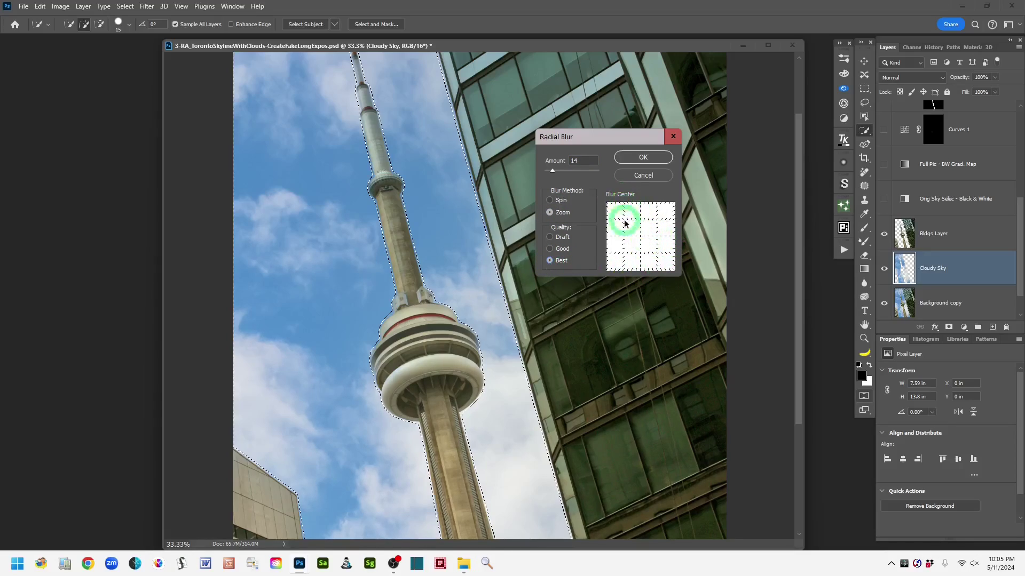
left_click_drag(626, 223, 631, 250)
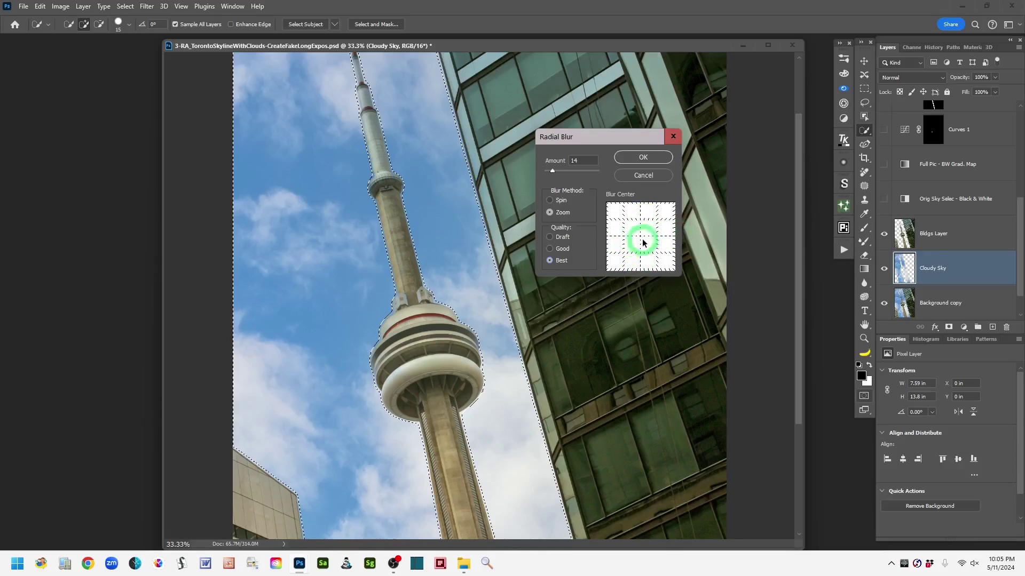
mouse_move(641, 240)
left_mouse_down()
mouse_move(642, 222)
mouse_move(641, 248)
mouse_move(642, 240)
left_mouse_up()
left_click(553, 172)
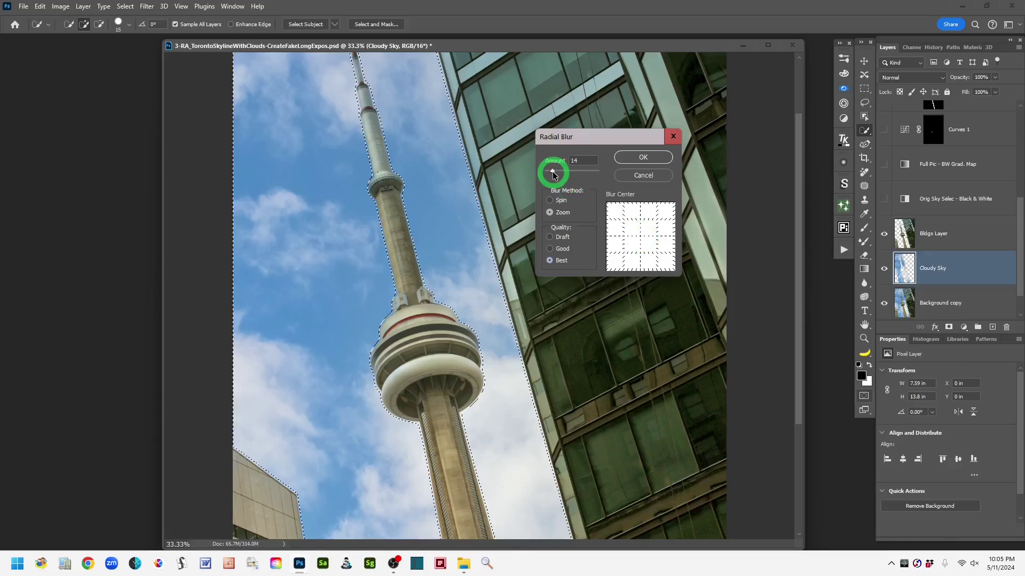
left_click_drag(553, 173, 561, 174)
left_click(640, 239)
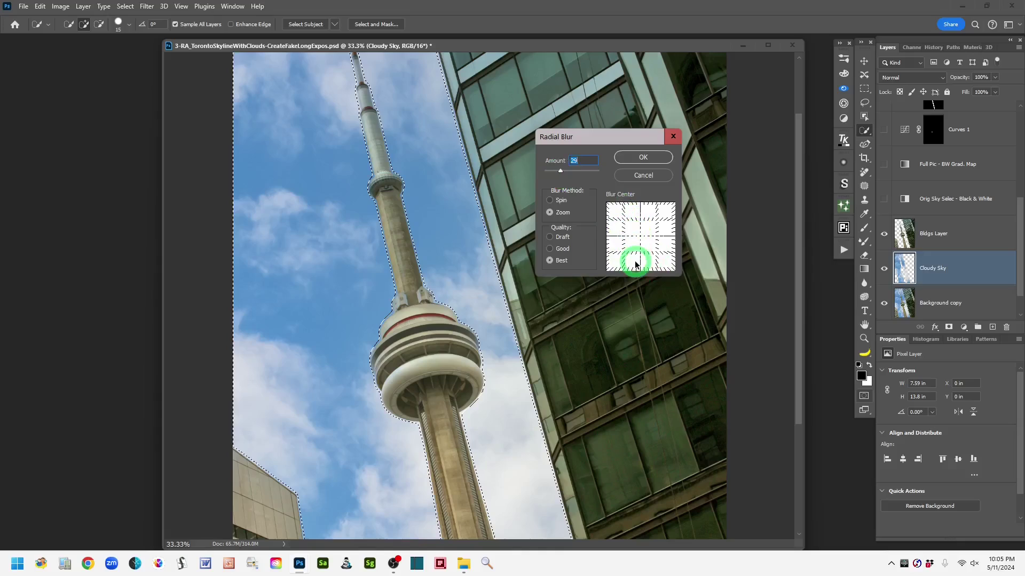
mouse_move(635, 264)
left_mouse_down()
mouse_move(614, 264)
mouse_move(633, 246)
left_mouse_up()
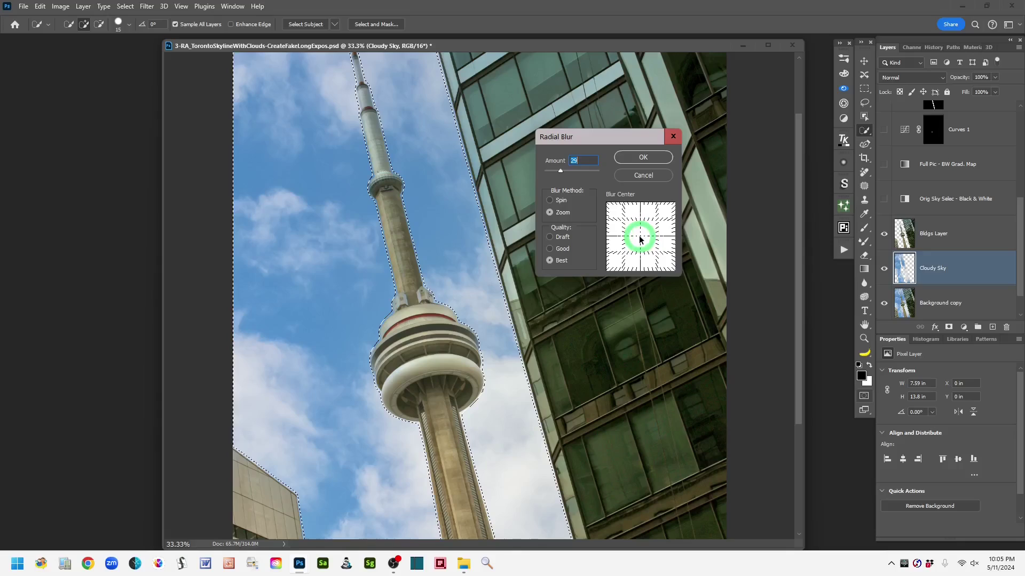
Place the zoom blur's centre near the lower-right corner of the image, set the amount to 33 and apply the Radial Blur
left_click_drag(640, 236, 641, 271)
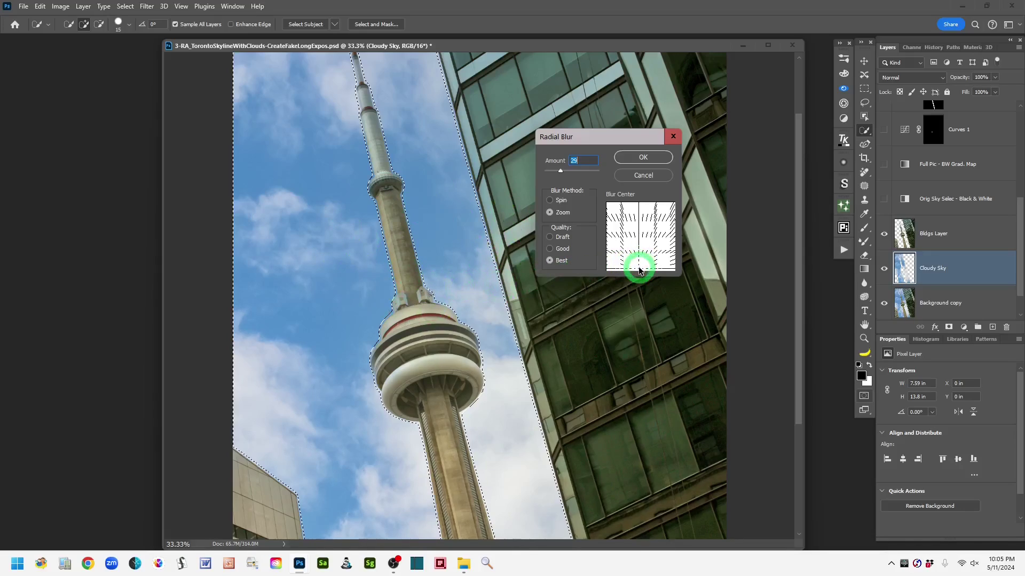
left_click_drag(640, 269, 672, 268)
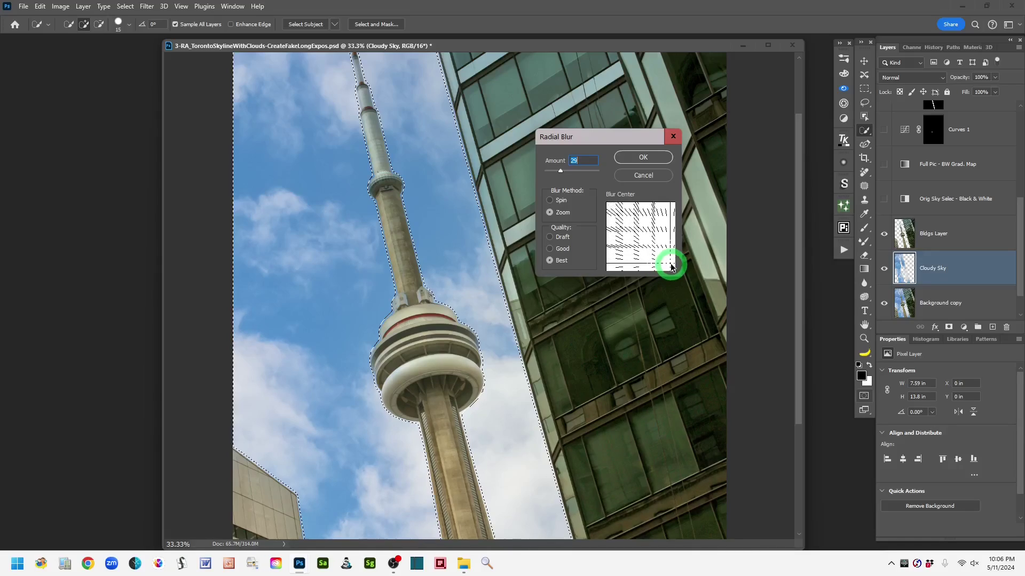
left_click_drag(672, 266, 556, 184)
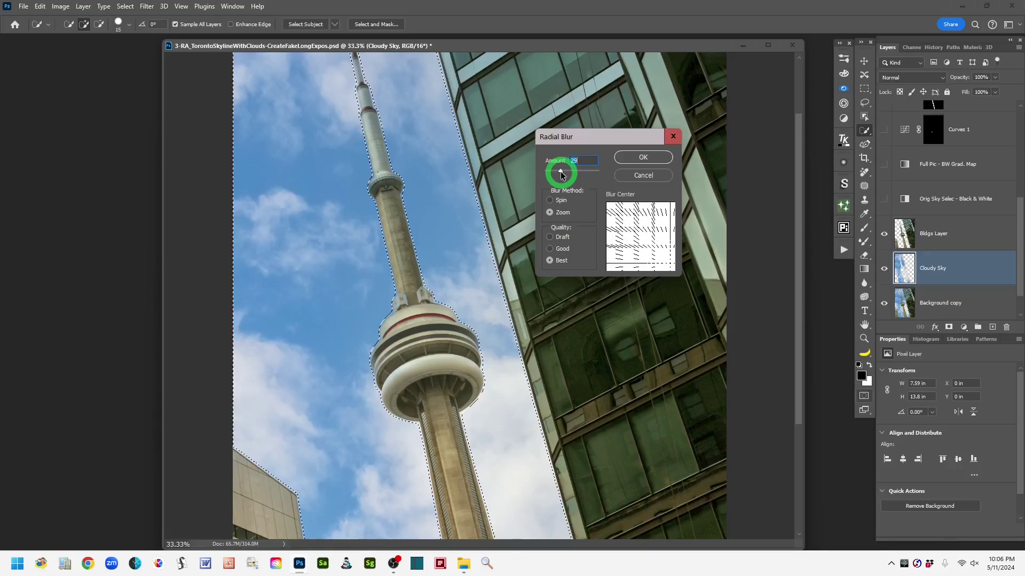
left_click_drag(561, 174, 561, 171)
left_click_drag(561, 173, 564, 174)
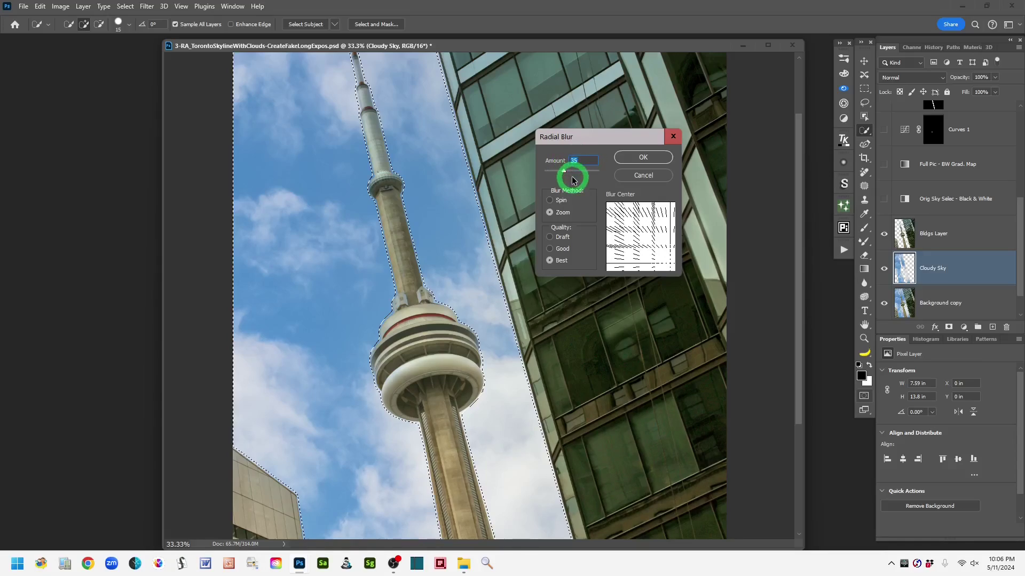
type("33")
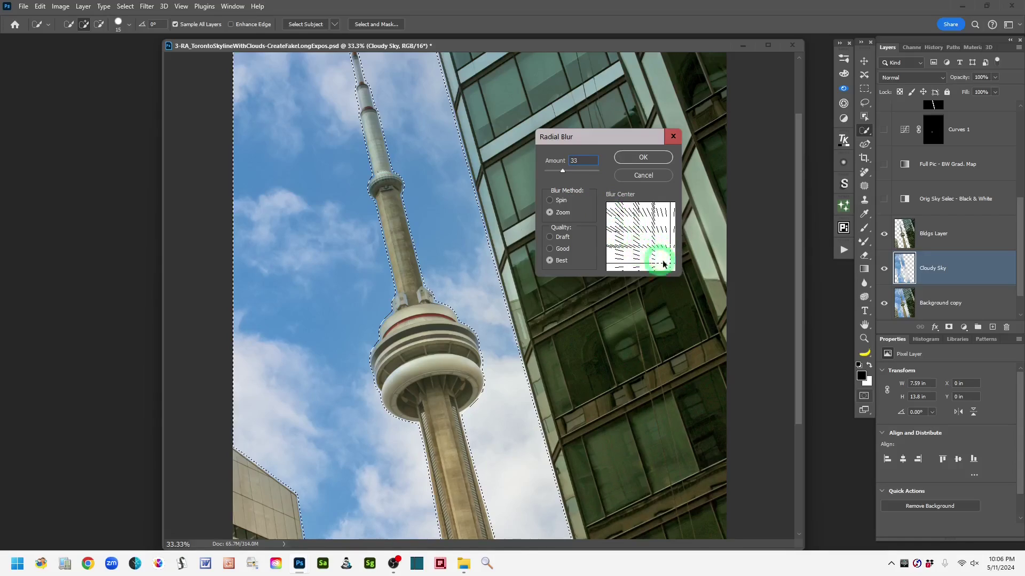
left_click(620, 226)
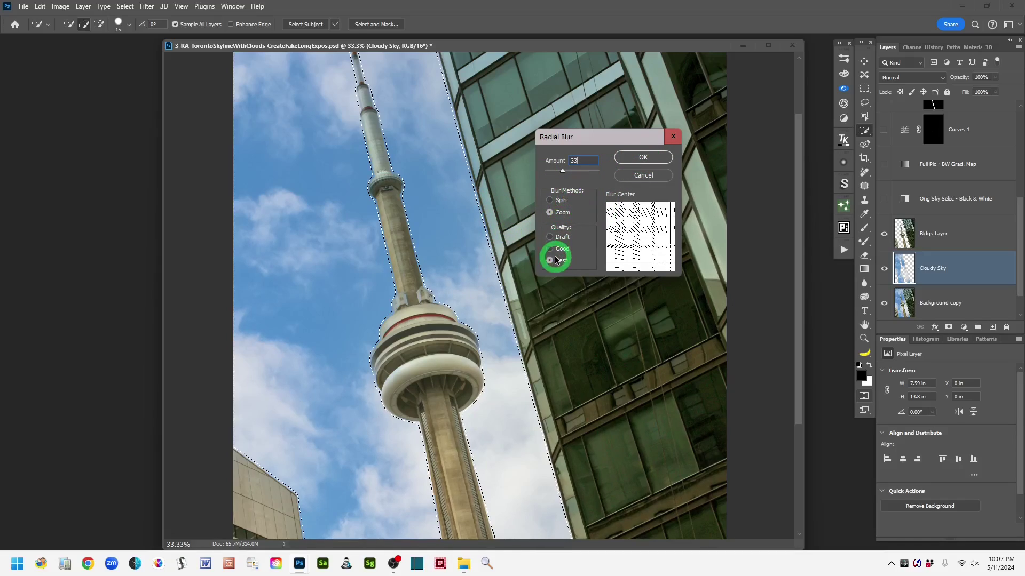
left_click(642, 158)
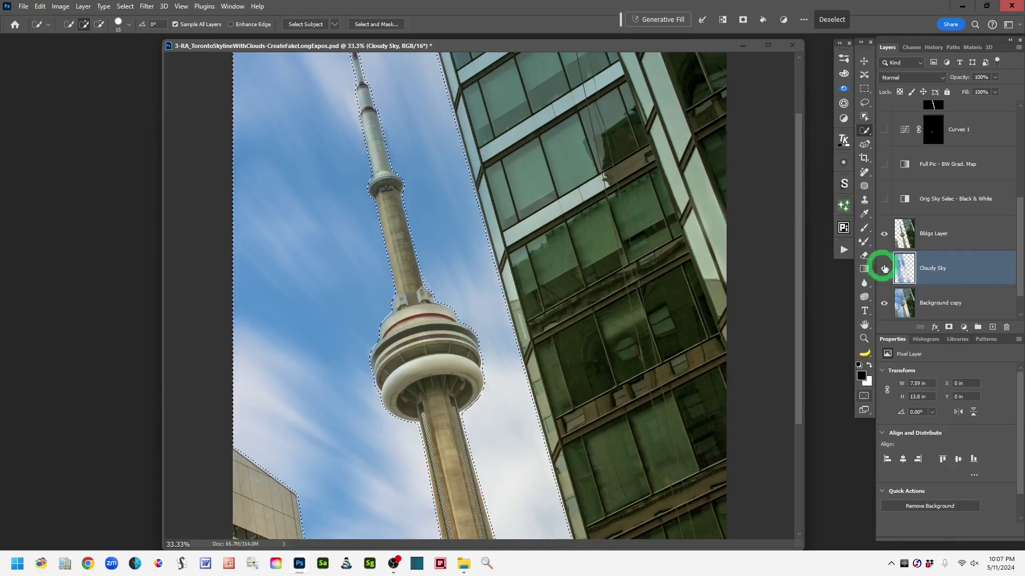
Compare the streaked sky with the original by toggling the Cloudy Sky layer's visibility, and clear the selection
left_click(886, 270)
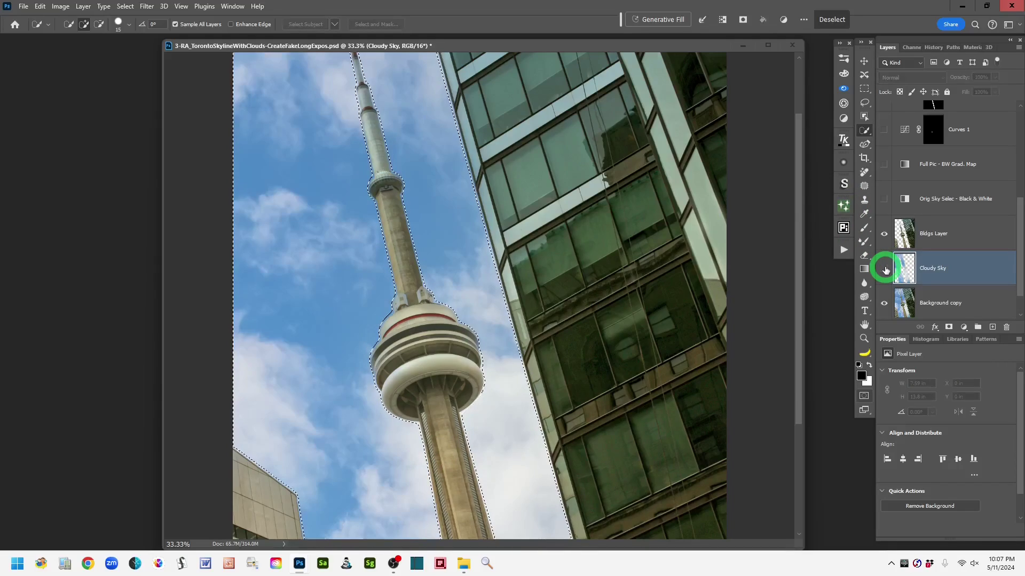
left_click(885, 270)
left_click(886, 269)
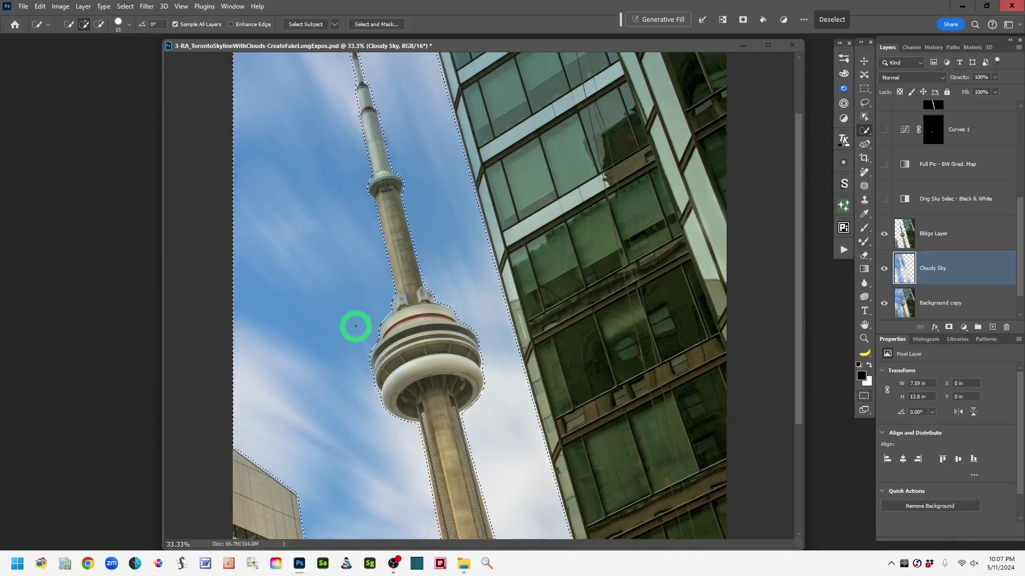
key("ctrl+d")
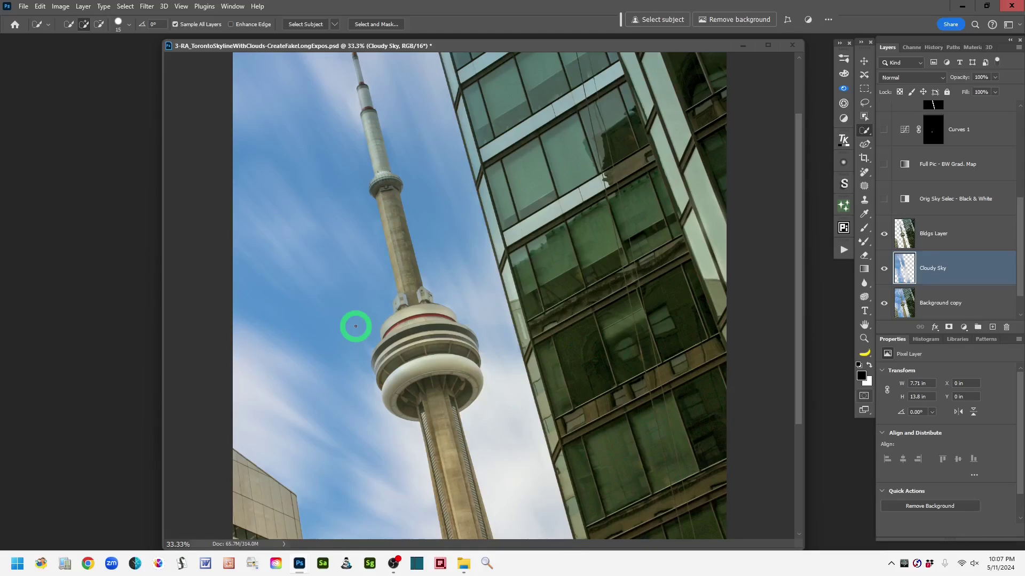
Select the sky automatically with the Background copy layer active
key("ctrl+minus")
key("ctrl+minus")
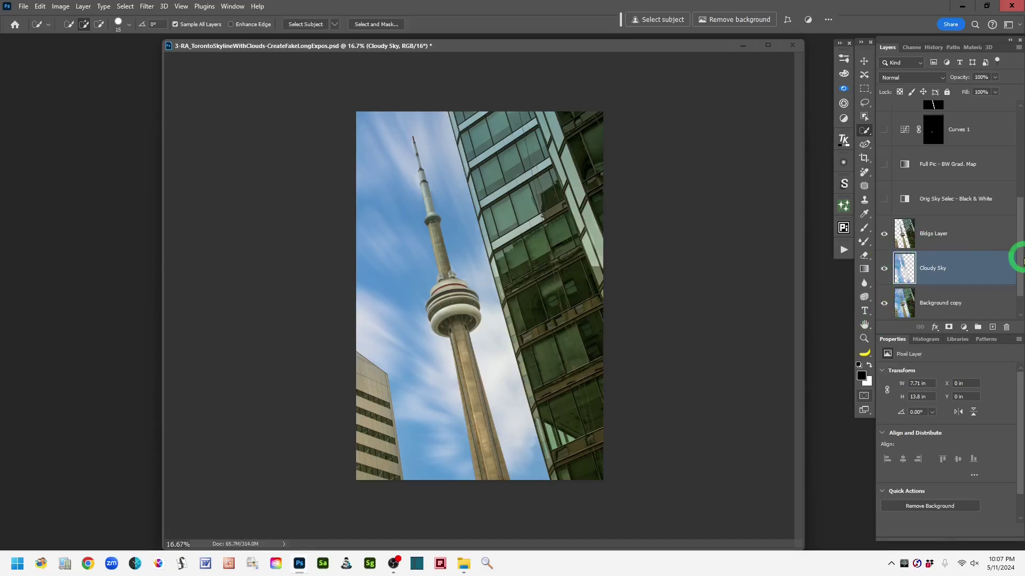
left_click_drag(1022, 261, 1022, 280)
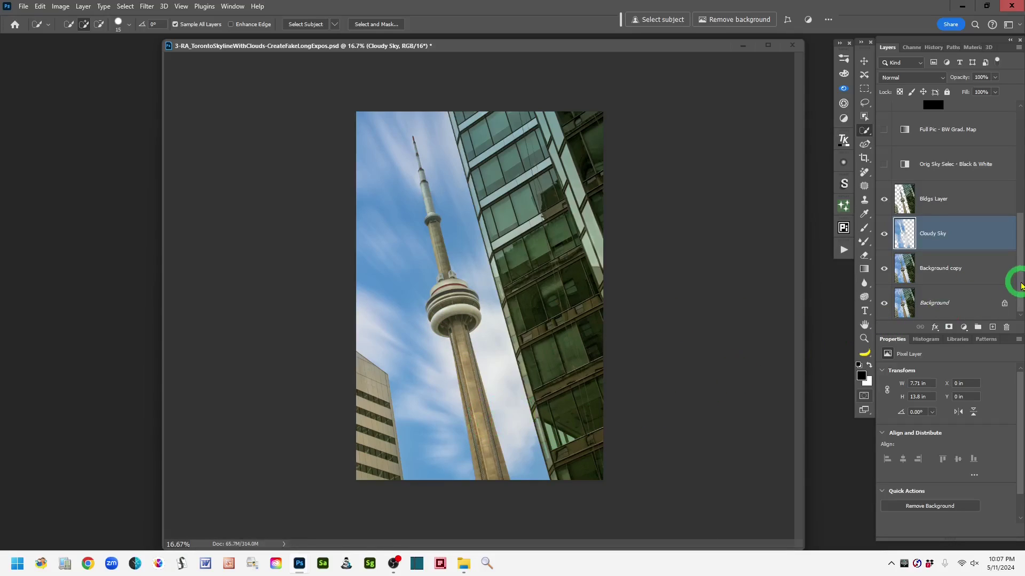
mouse_move(1020, 289)
left_mouse_down()
mouse_move(1021, 273)
mouse_move(1022, 303)
left_mouse_up()
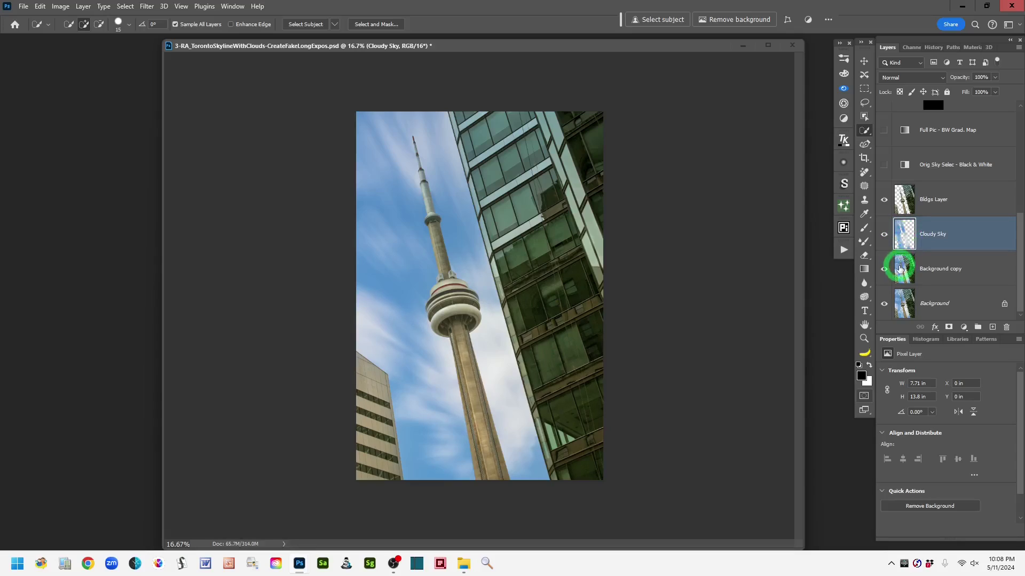
left_click(902, 270)
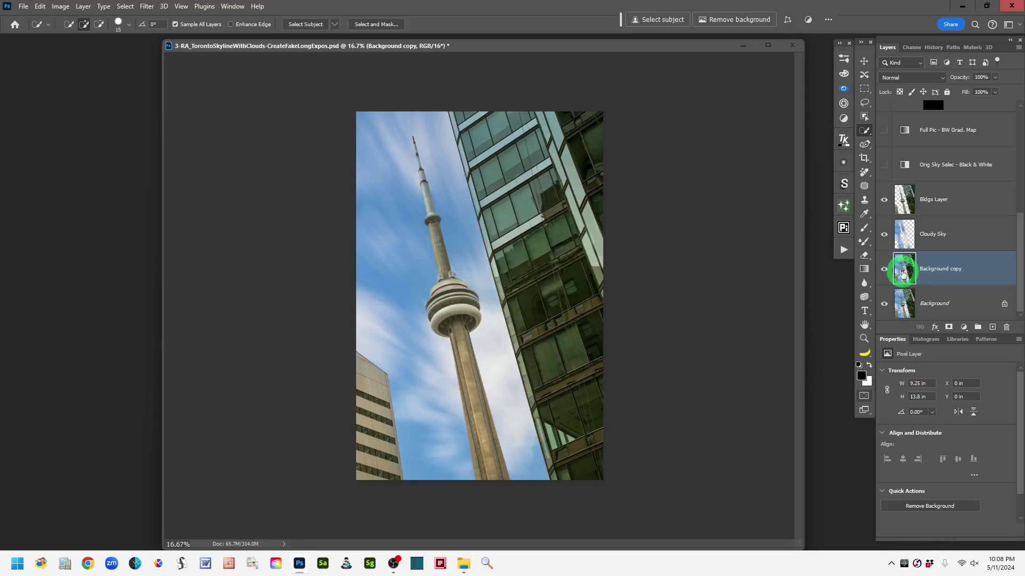
left_click(125, 8)
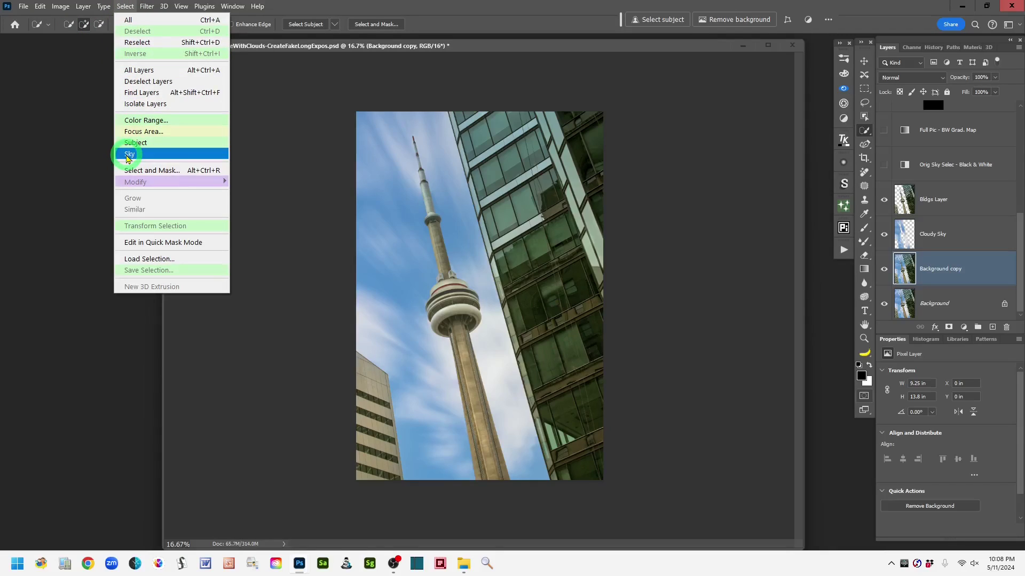
left_click(129, 154)
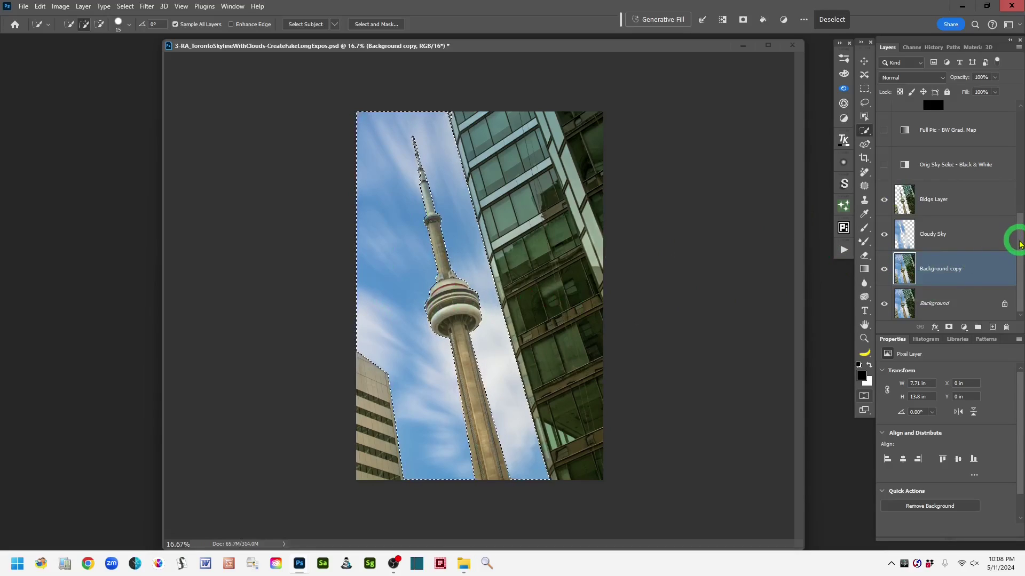
Show the Orig Sky Selec - Black & White adjustment layer and mask it to the sky selection
left_click_drag(1020, 245, 1013, 210)
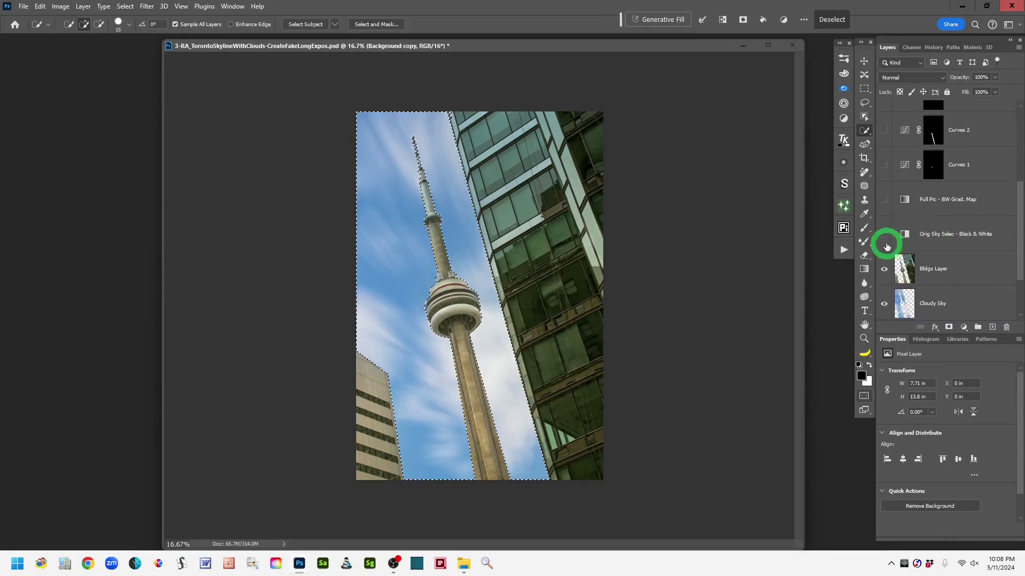
left_click(884, 234)
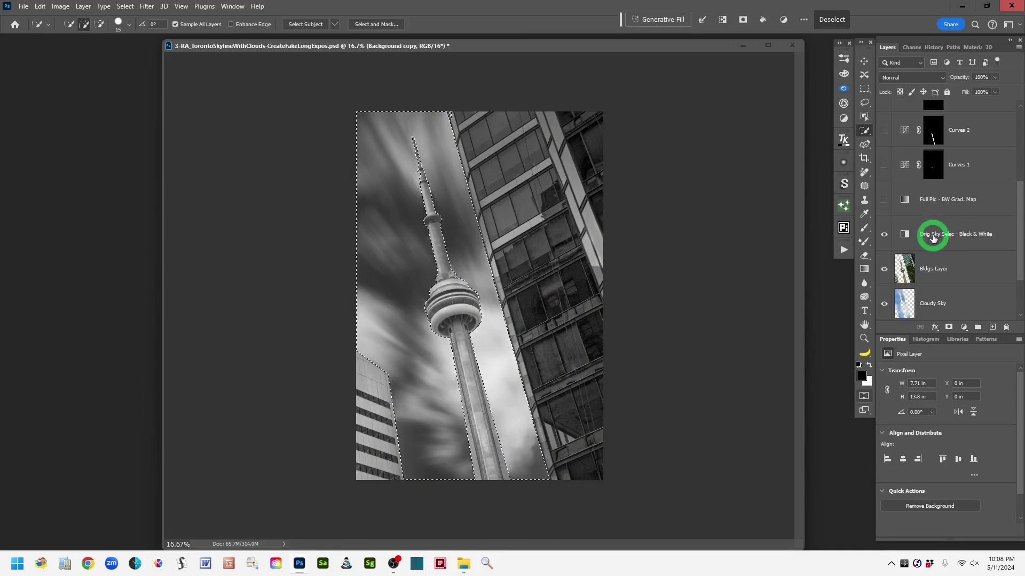
left_click(930, 236)
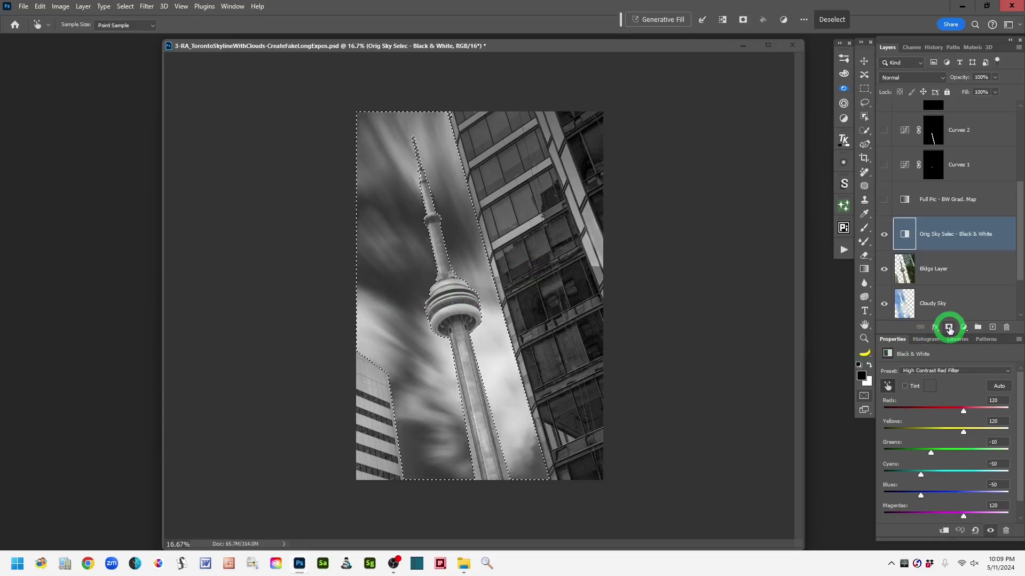
left_click(949, 328)
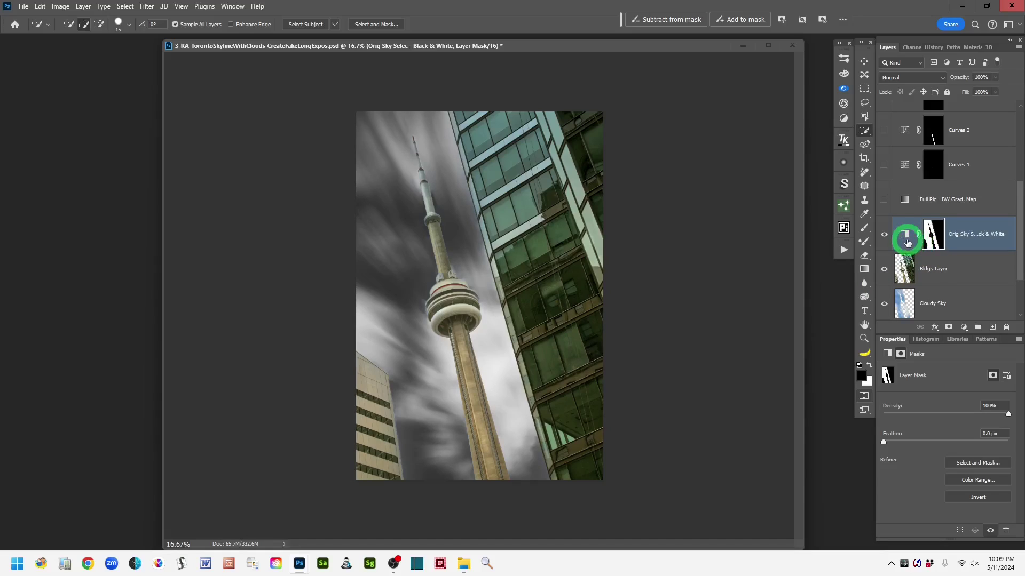
Look through the filter presets of the sky's Black & White adjustment, leaving High Contrast Red Filter chosen
left_click(905, 240)
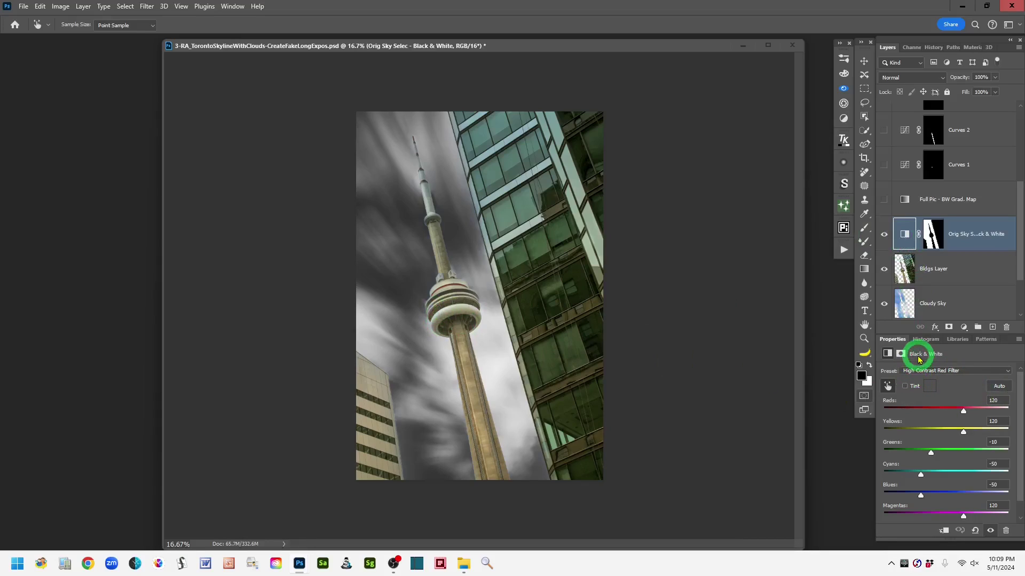
left_click(1007, 372)
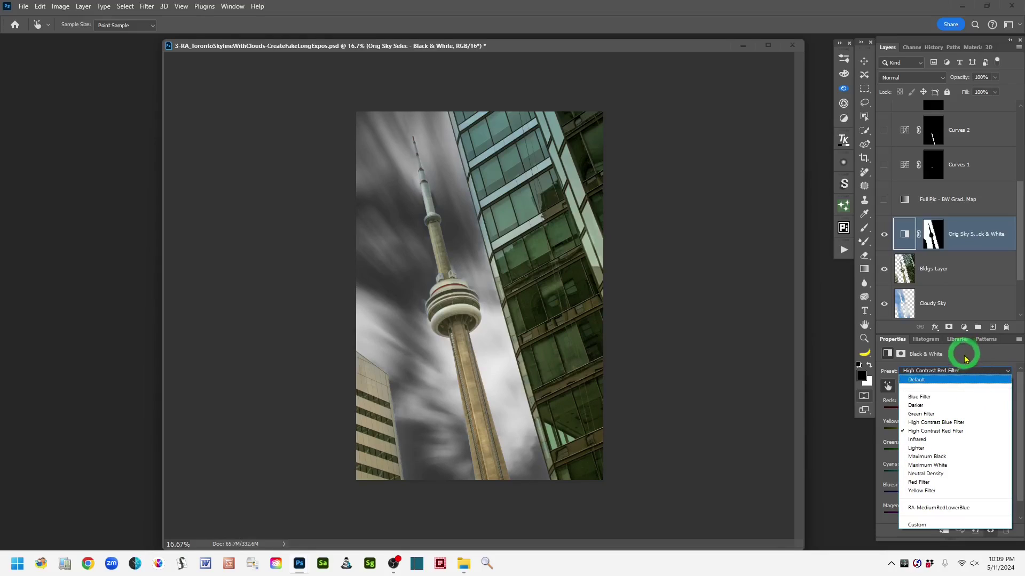
left_click(974, 234)
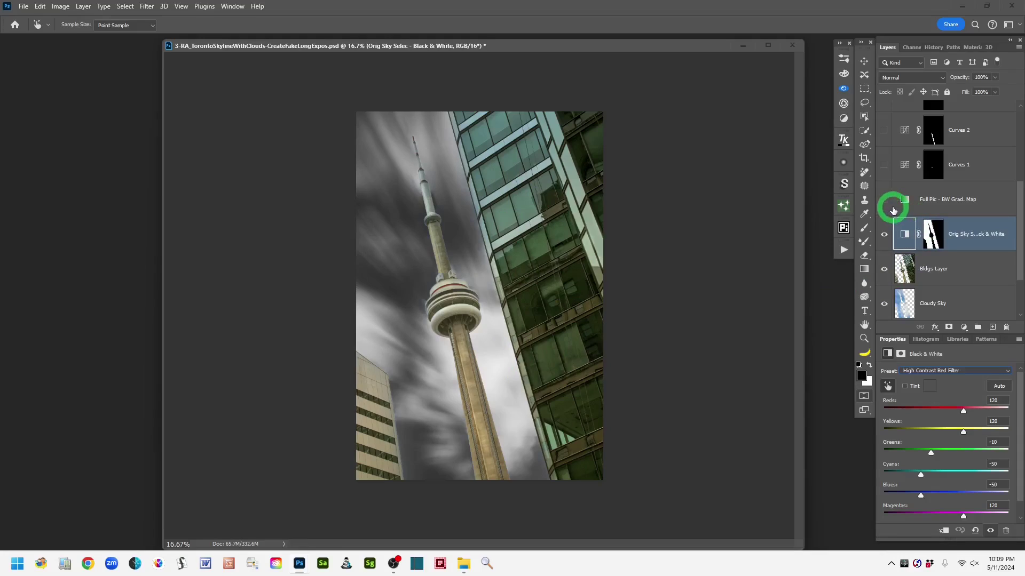
Show the Full Pic - BW Grad. Map layer, view its gradient settings and look at the available adjustment layer types
left_click(884, 200)
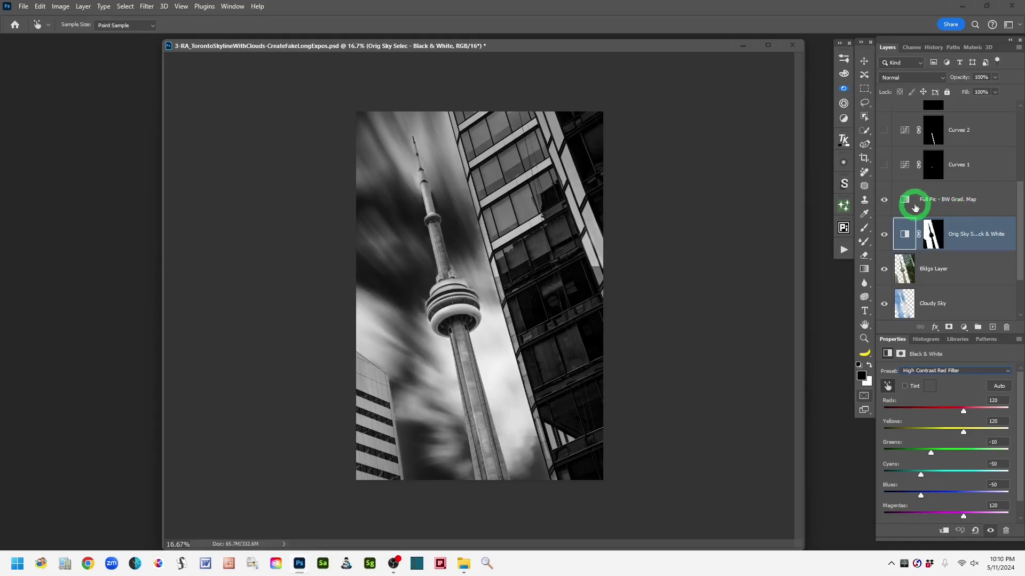
left_click(906, 206)
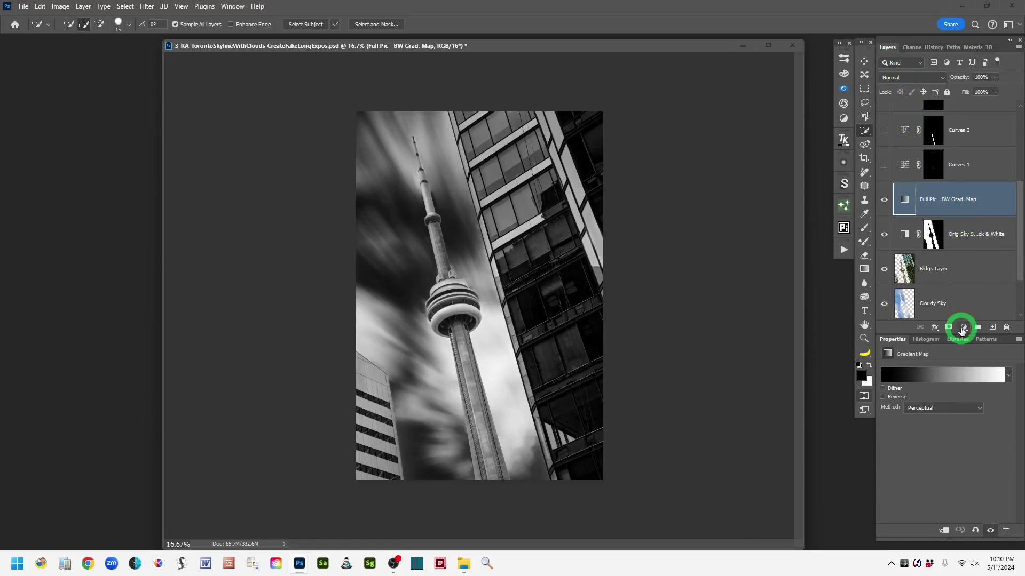
left_click(964, 327)
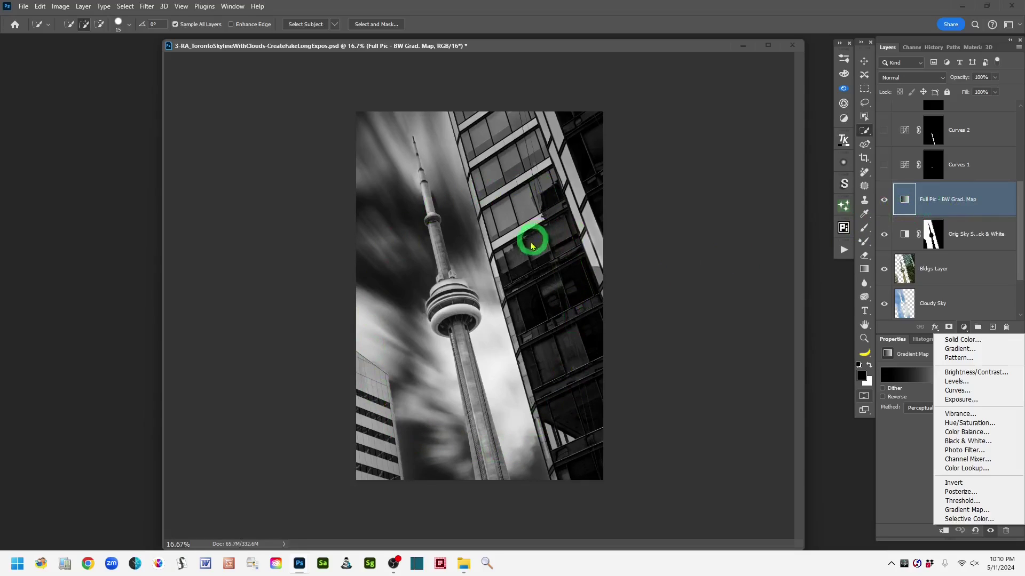
left_click(906, 208)
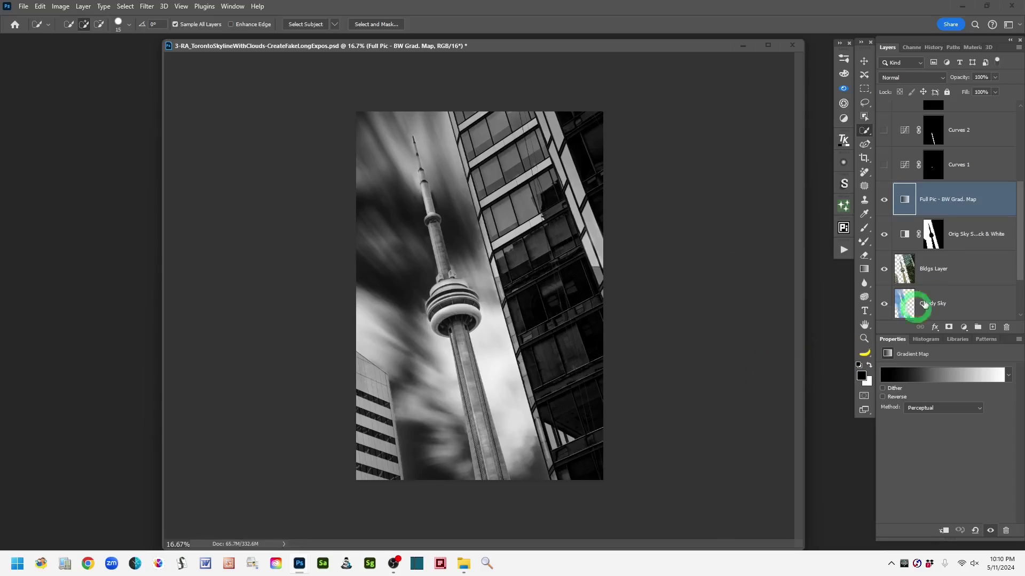
Activate the Polygonal Lasso tool
left_click_drag(1020, 261, 1019, 210)
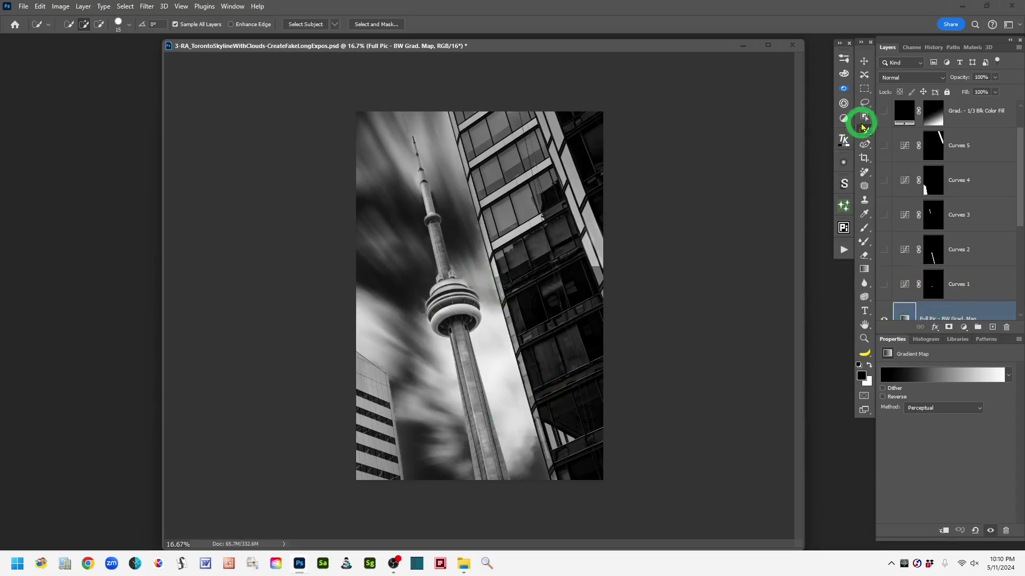
right_click(865, 105)
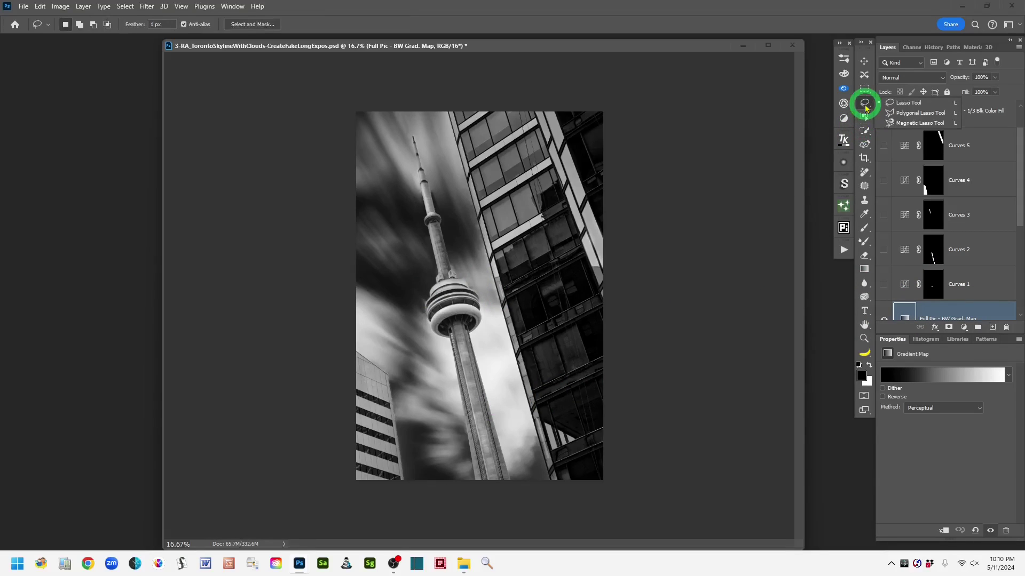
left_click(895, 115)
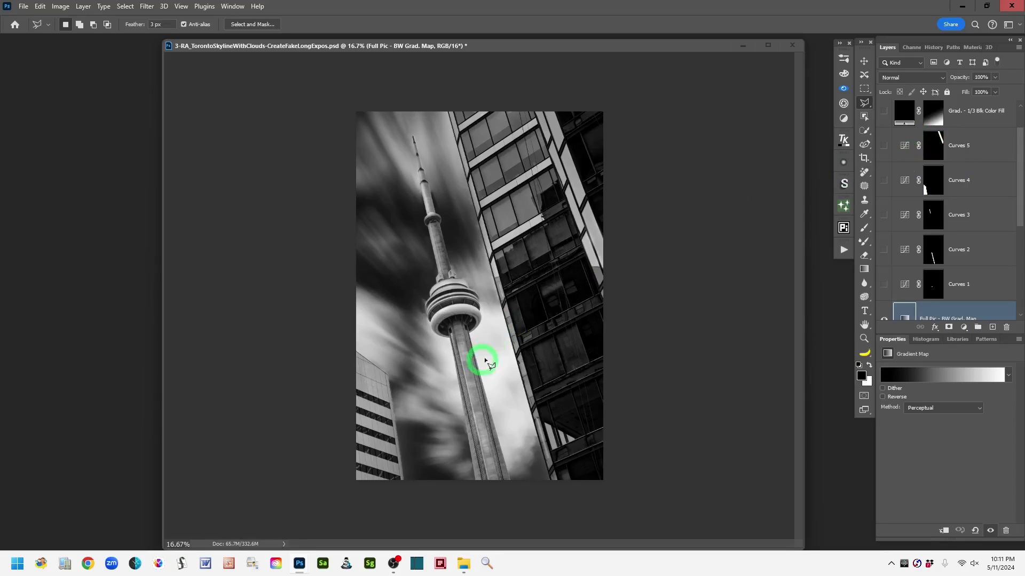
Show the Curves 1 through Curves 5 layers and the Grad. - 1/3 Blk Color Fill layer
left_click(884, 286)
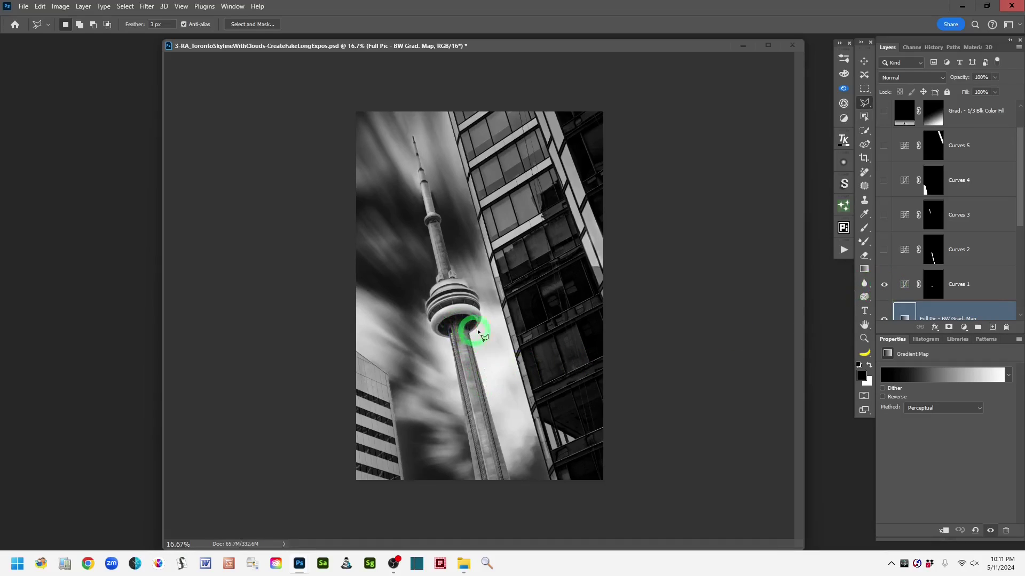
left_click(885, 255)
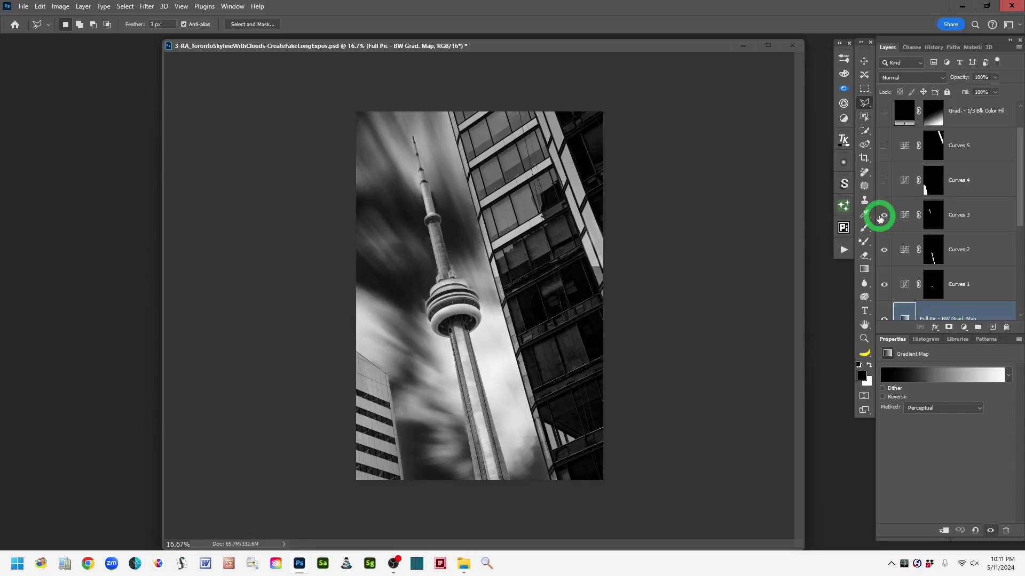
left_click(884, 181)
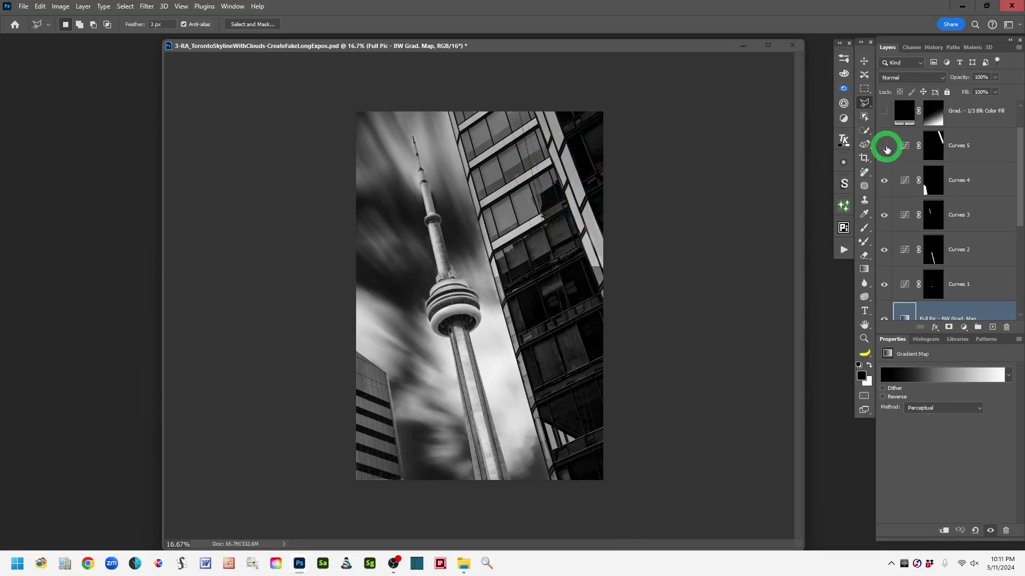
left_click(885, 148)
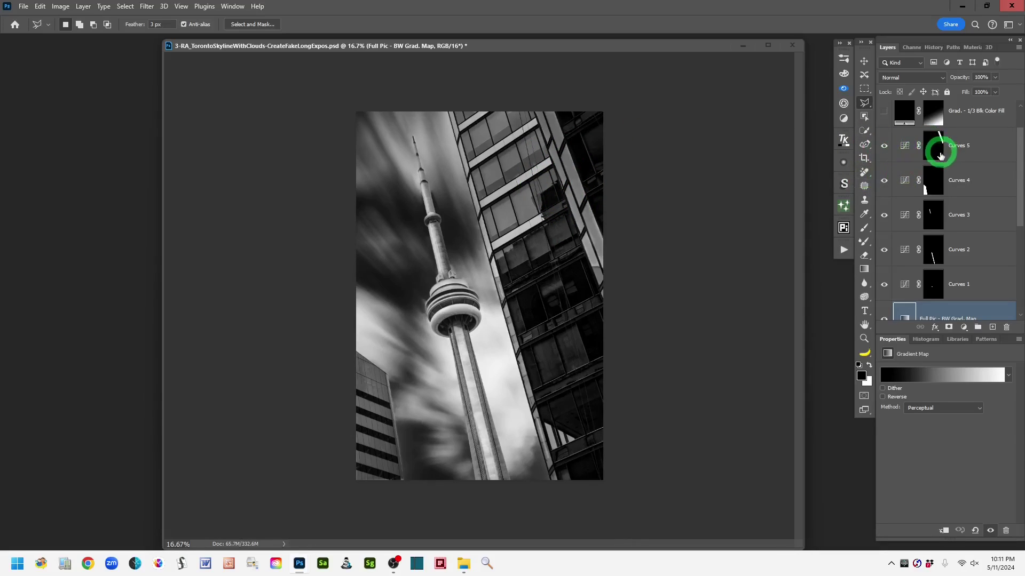
left_click_drag(1020, 222, 1020, 188)
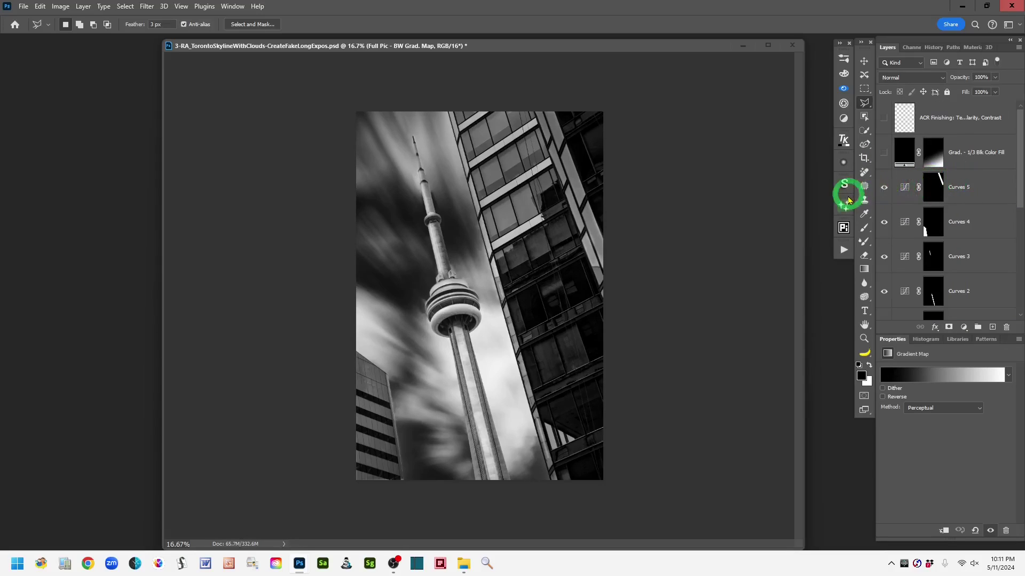
left_click(884, 154)
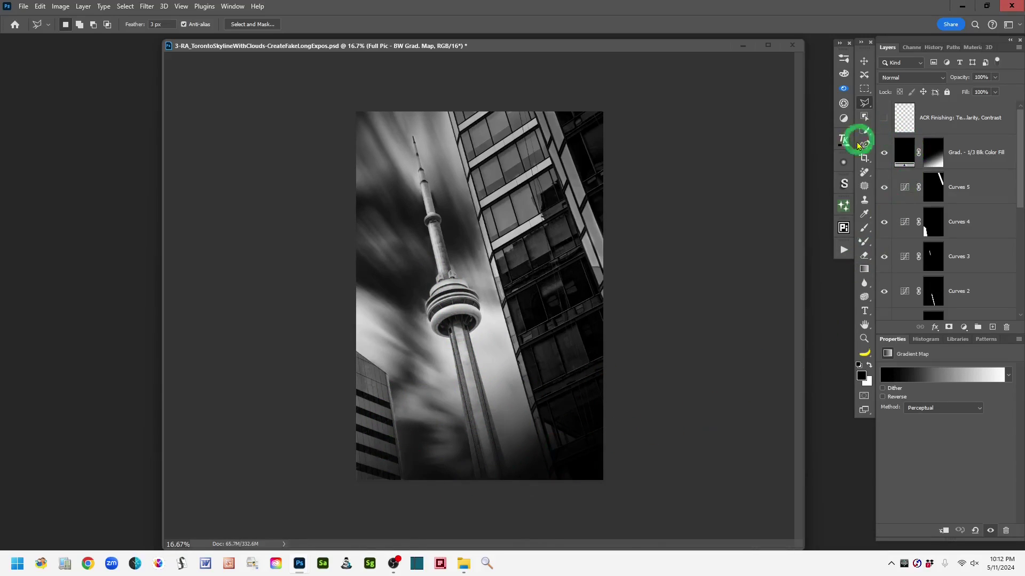
Show the empty ACR Finishing layer and stamp a merged copy of all visible layers onto it
left_click(907, 126)
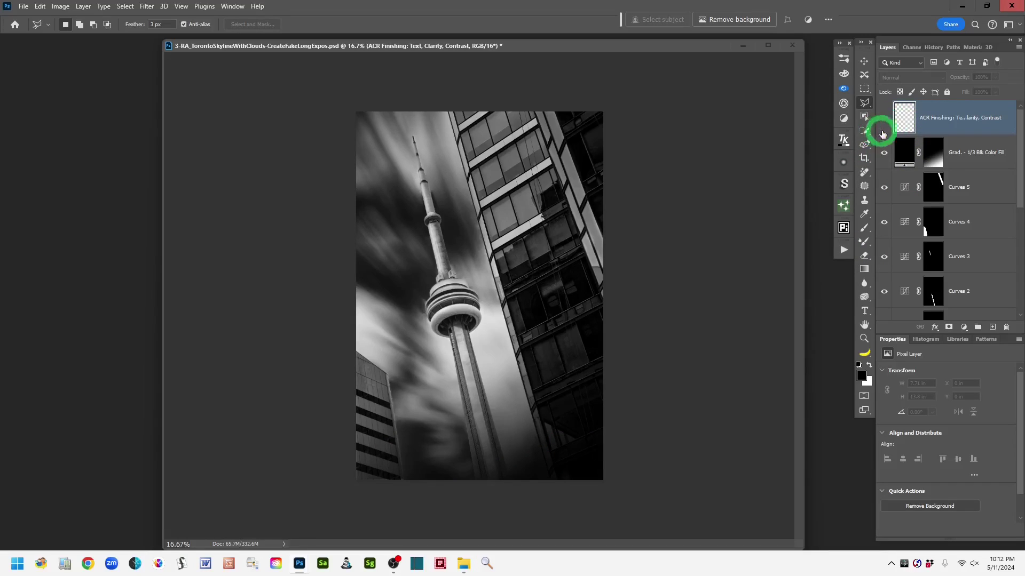
left_click(884, 117)
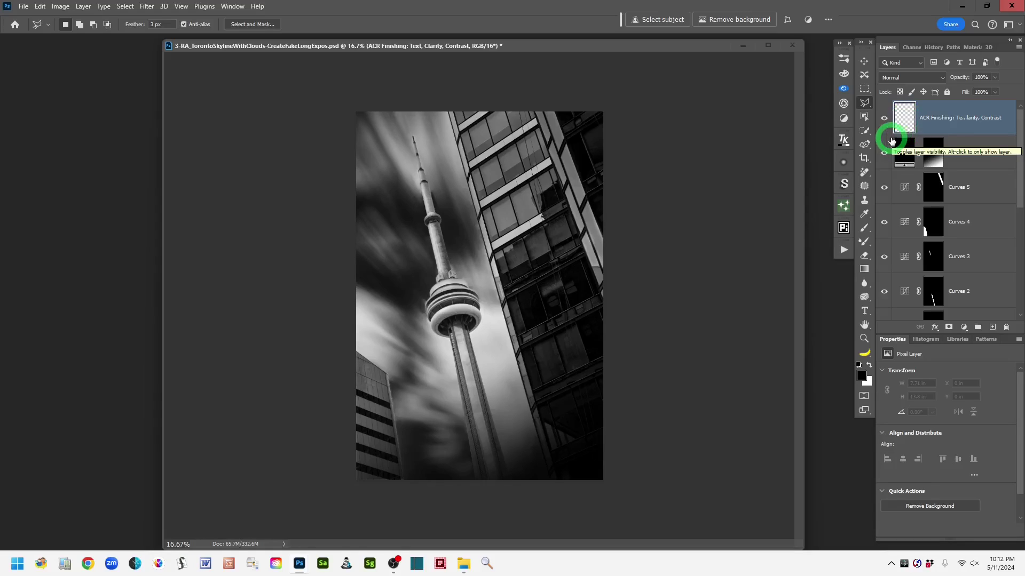
key("ctrl+alt+shift+e")
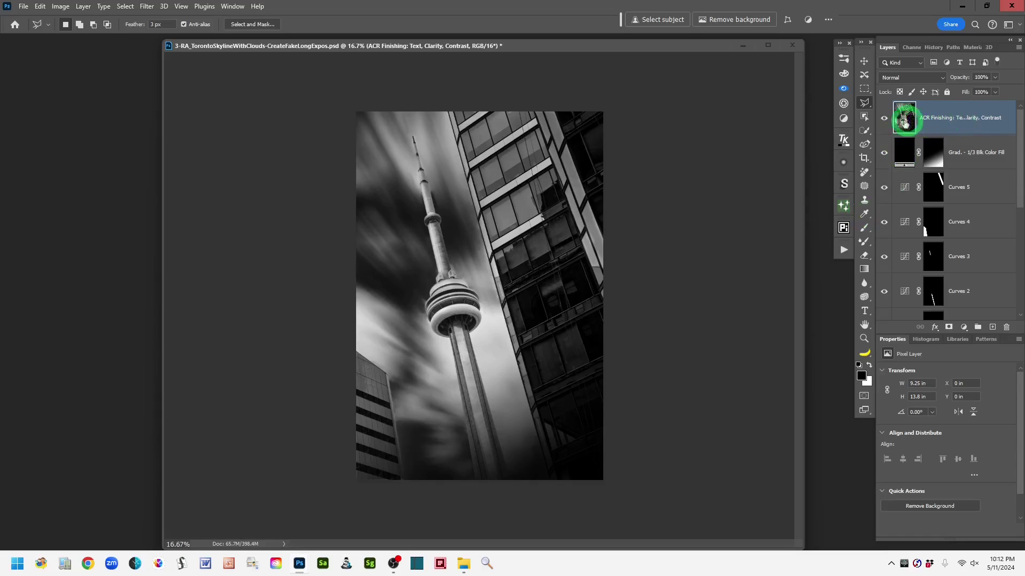
Apply the Camera Raw Filter to the ACR Finishing layer with Texture +32, Clarity +15, Contrast +21 and Dehaze -2
left_click(147, 6)
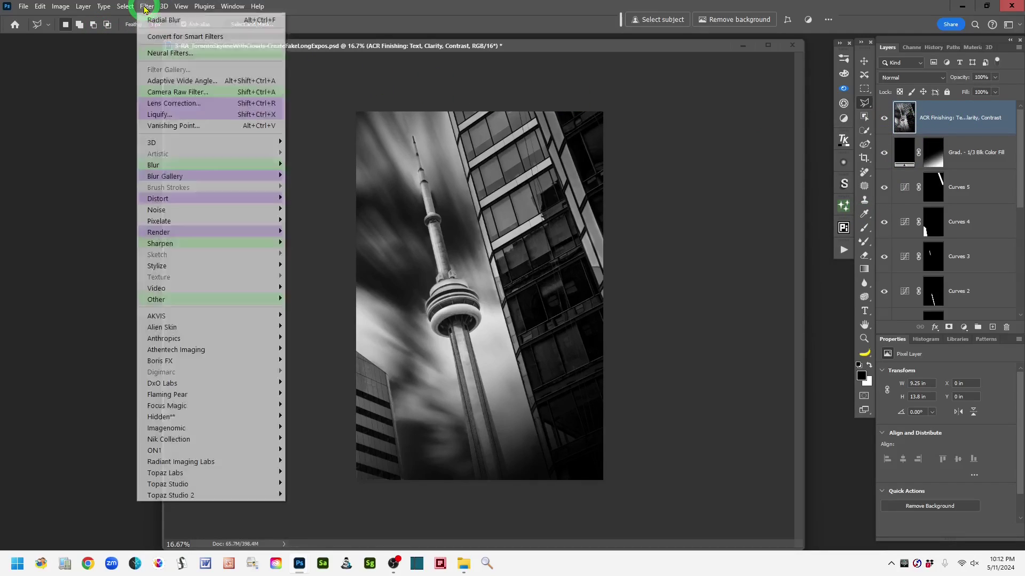
left_click(176, 92)
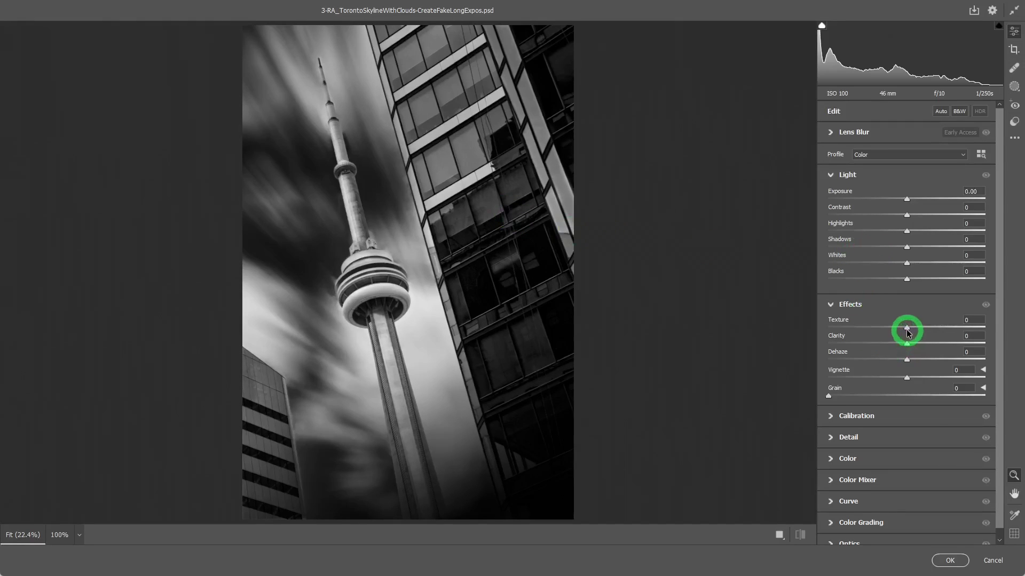
left_click_drag(906, 329, 908, 330)
left_click_drag(932, 335, 916, 348)
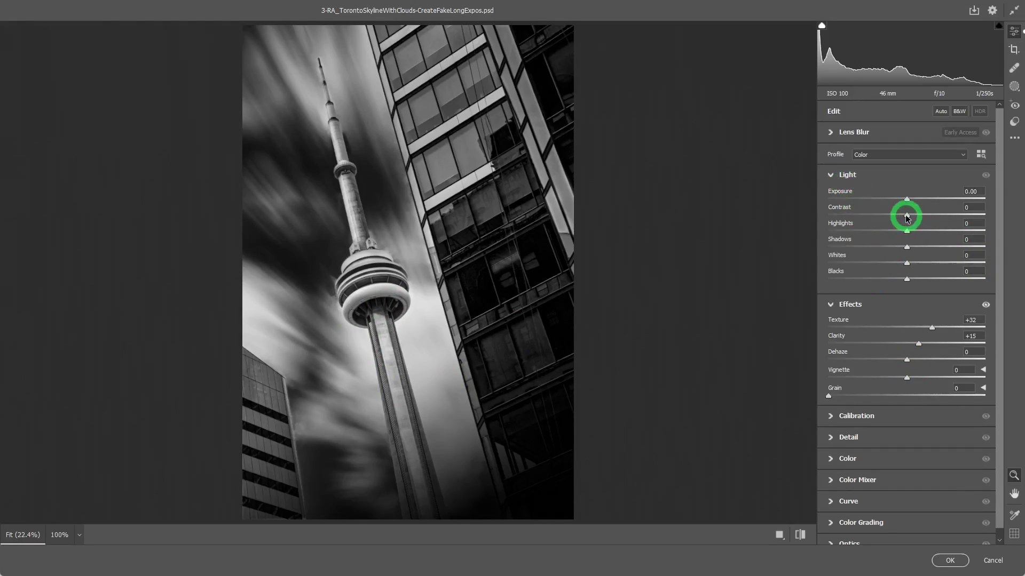
left_click_drag(906, 217, 925, 224)
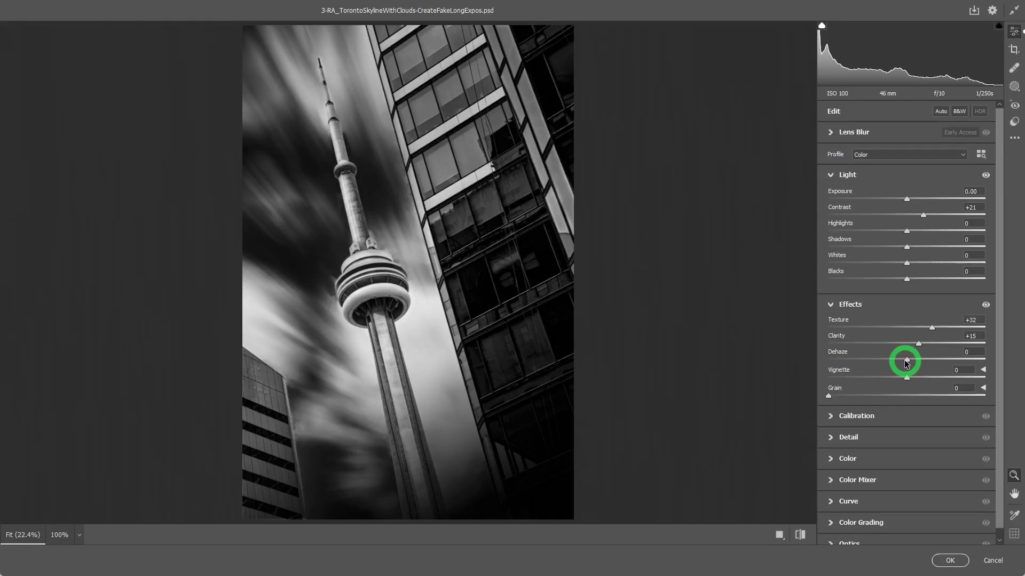
left_click_drag(905, 359, 903, 360)
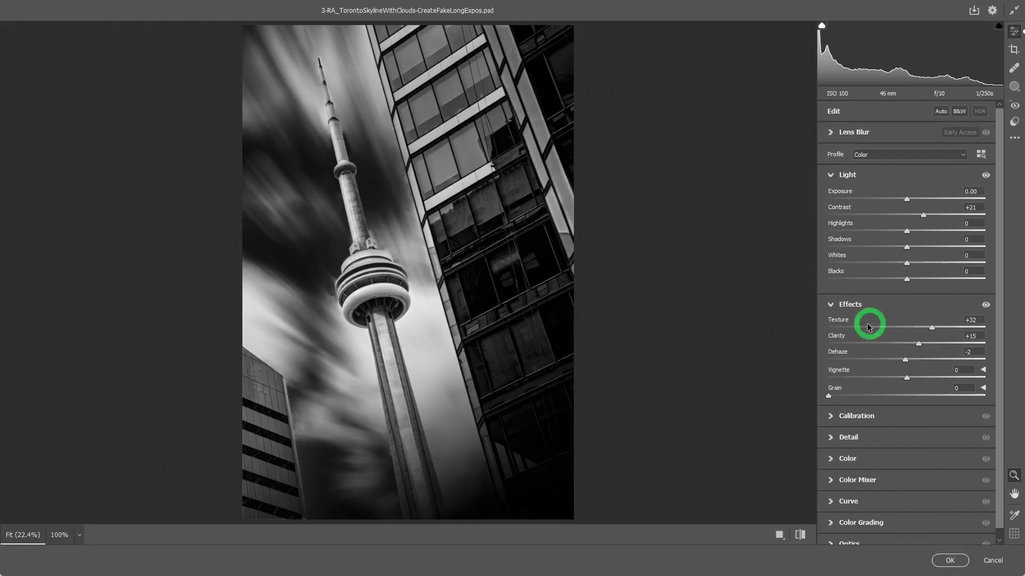
left_click(947, 560)
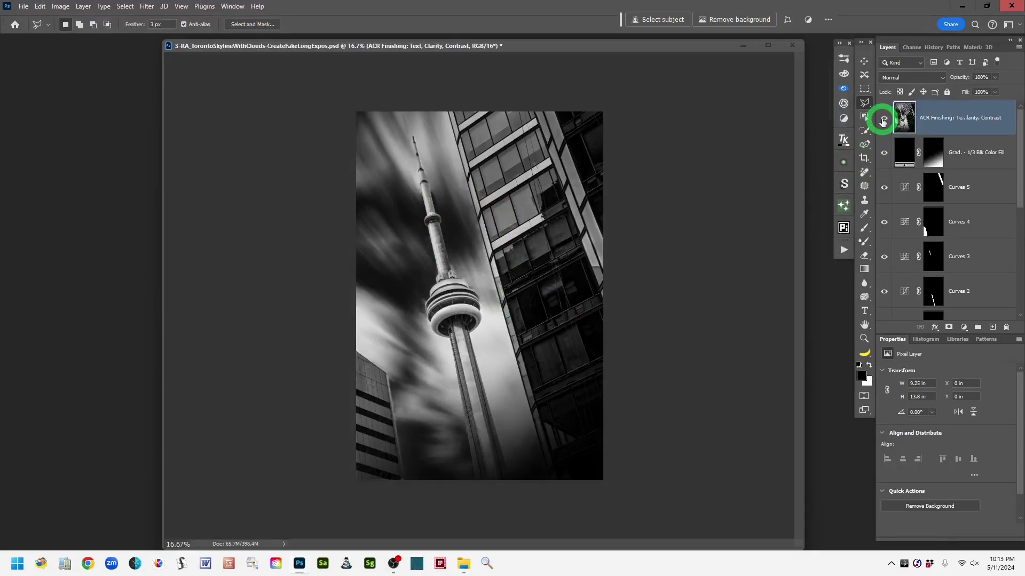
Compare the image with and without the ACR Finishing layer, and then with only the original Background layer shown
left_click(884, 118)
left_click(884, 118)
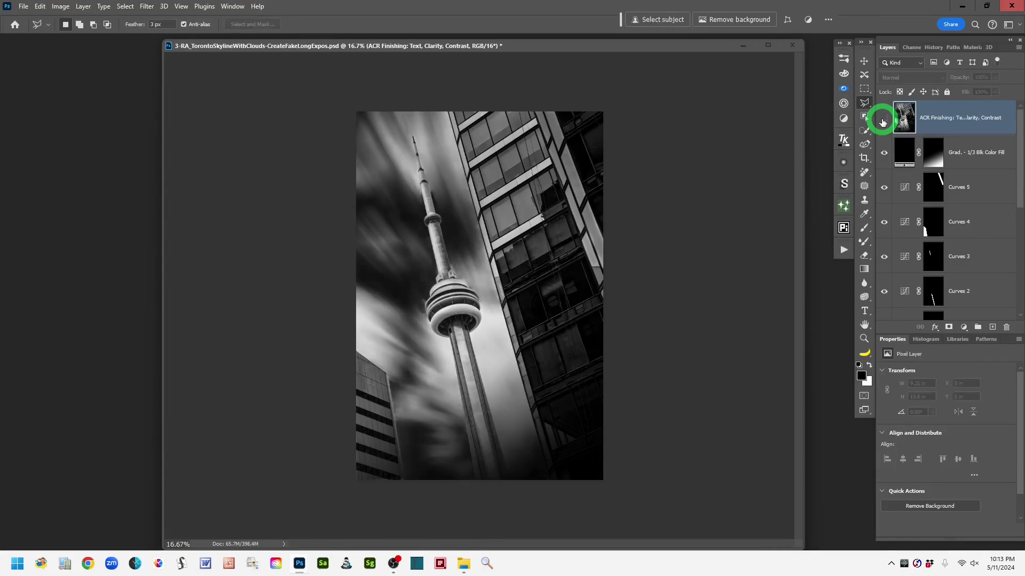
left_click_drag(1019, 193, 1024, 332)
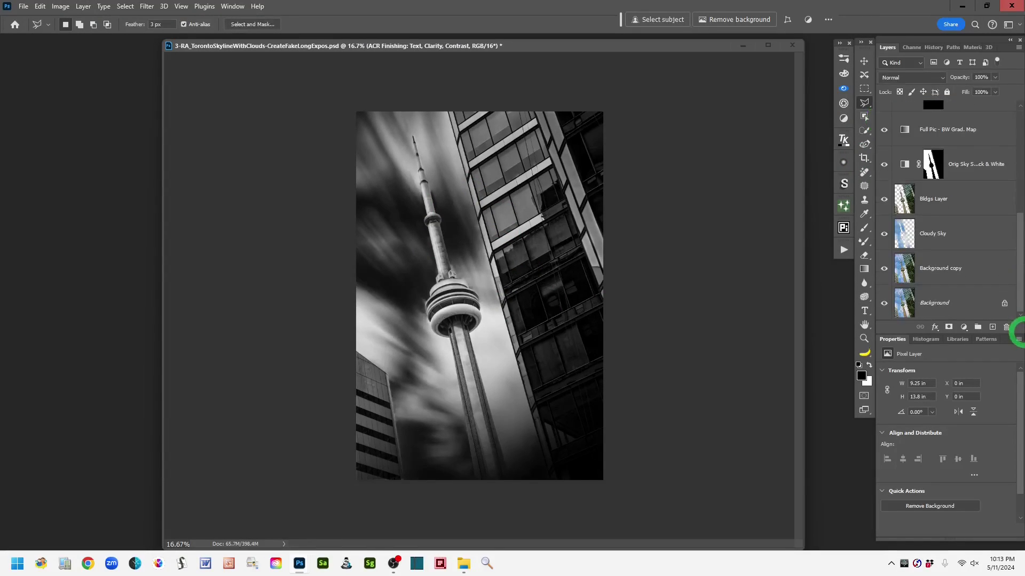
left_click(884, 303, "alt")
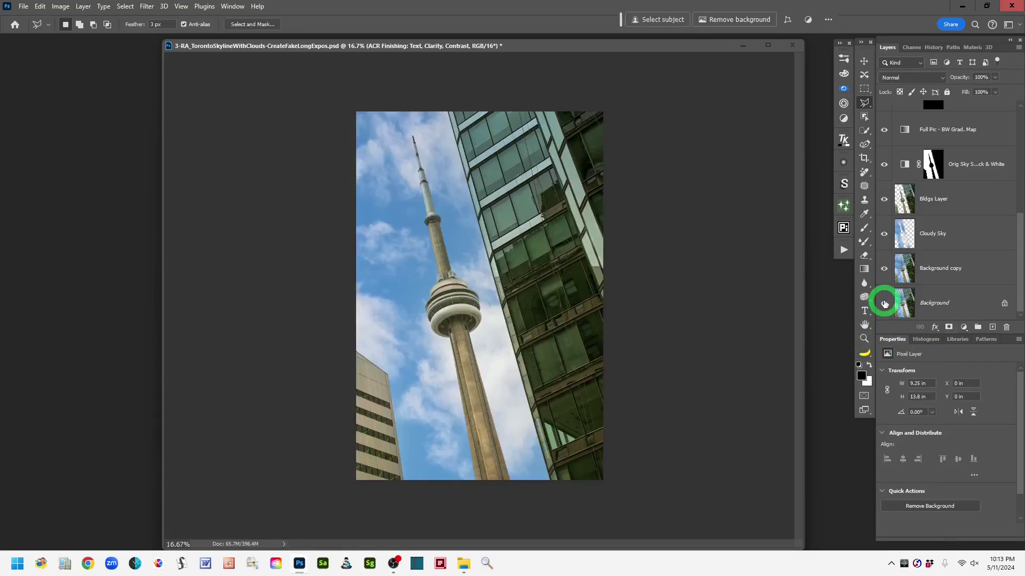
left_click(885, 303, "alt")
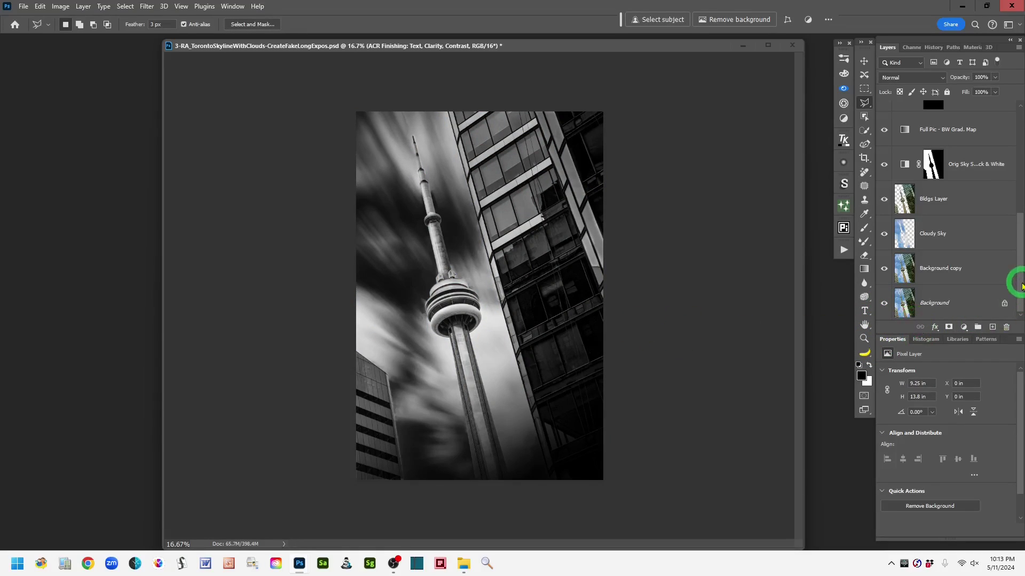
left_click_drag(1021, 287, 1018, 141)
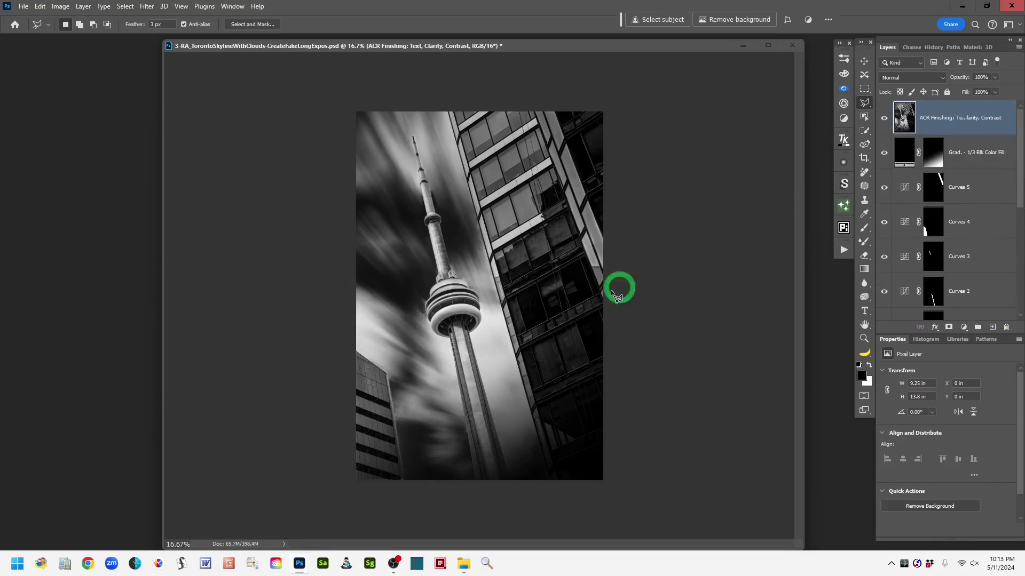